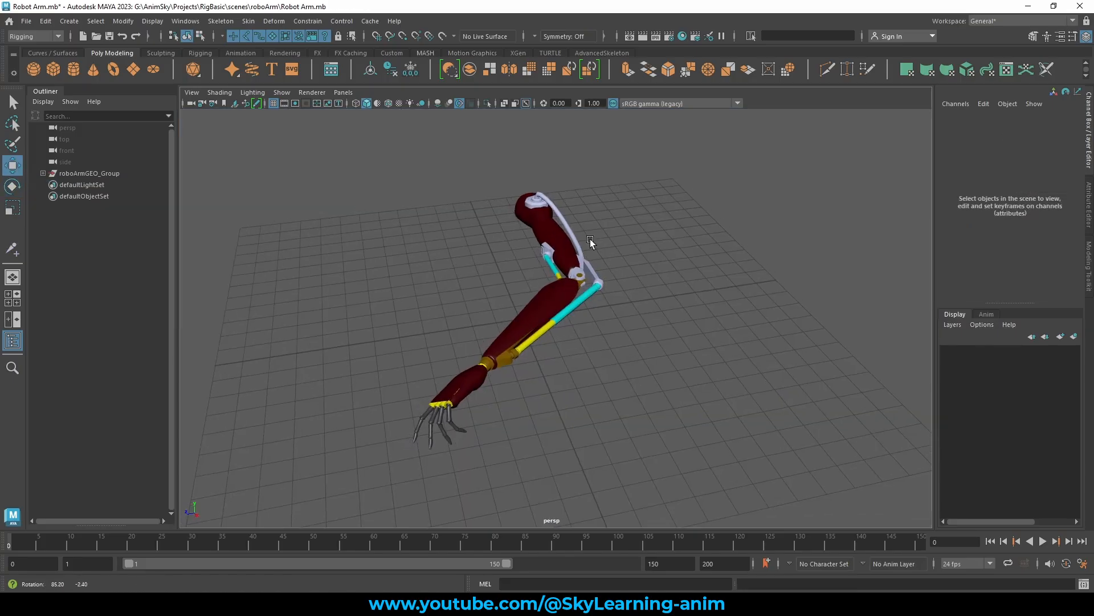
Examine the whole robot arm model from the shoulder to the fingers from several angles
alt+drag(590, 239, 548, 245)
alt+right_drag(547, 244, 693, 258)
alt+drag(693, 257, 584, 259)
alt+right_drag(584, 258, 694, 269)
alt+drag(695, 270, 718, 249)
alt+right_drag(718, 249, 707, 246)
alt+drag(707, 246, 753, 239)
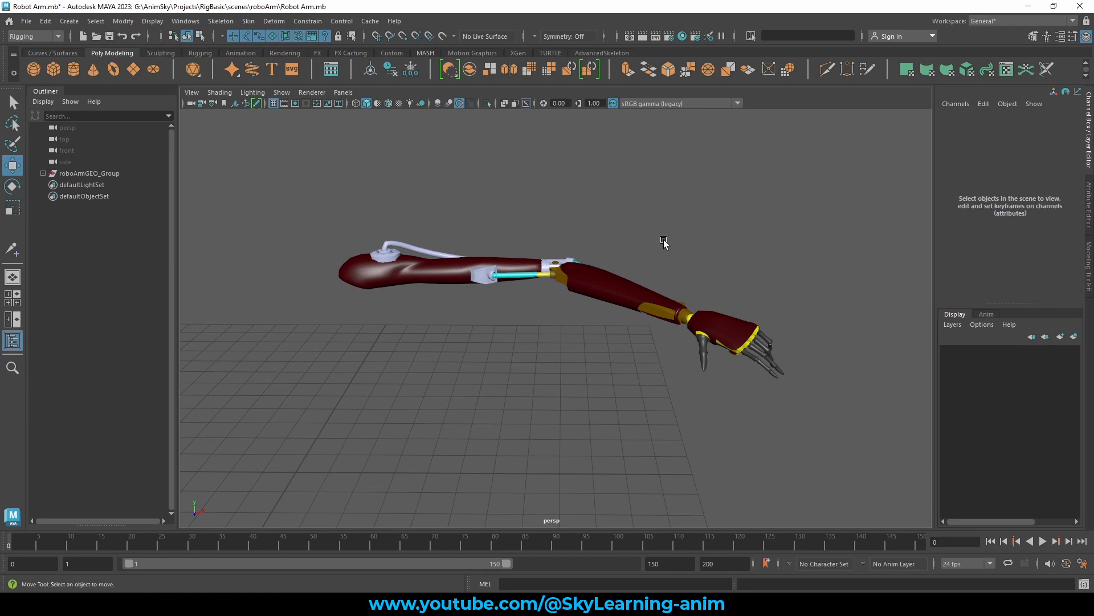
alt+drag(664, 243, 458, 274)
Inspect the upper arm and forearm meshes and how they meet at the shoulder and elbow
click(458, 274)
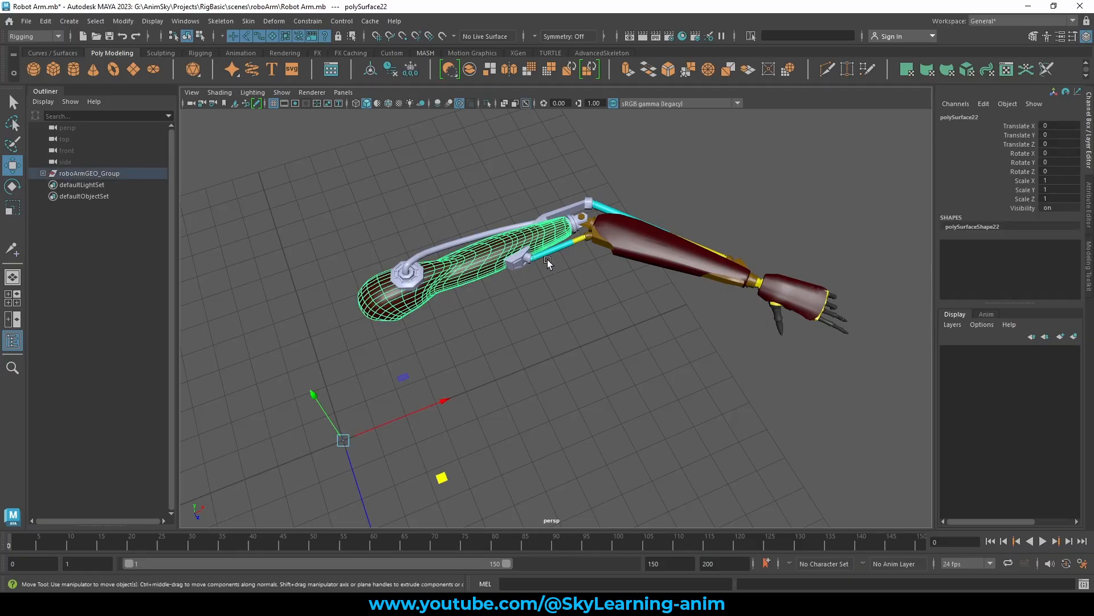
click(634, 238)
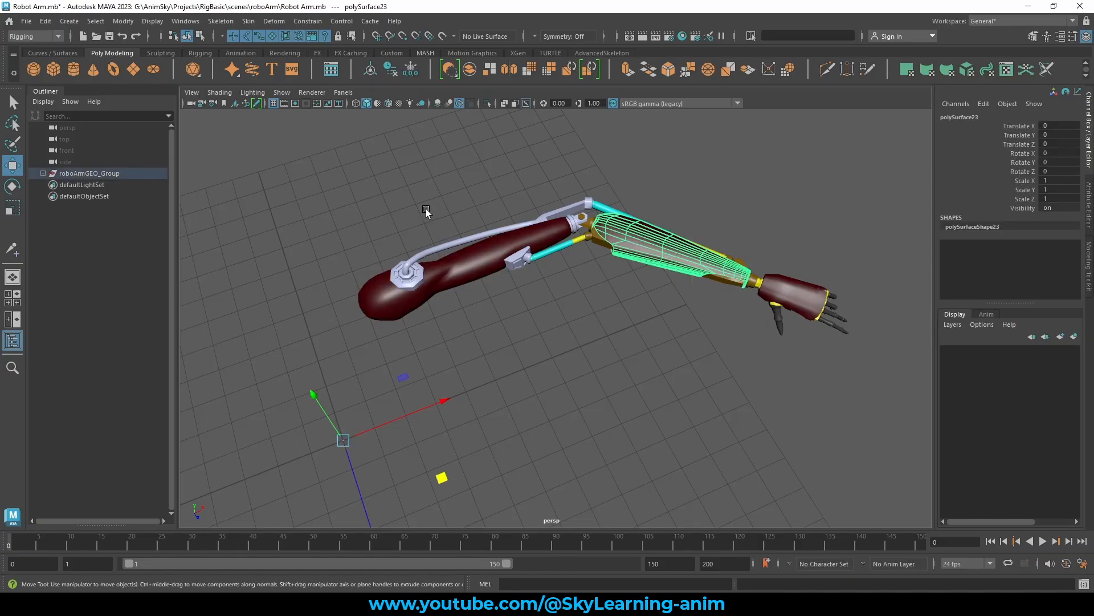
alt+drag(427, 209, 374, 161)
click(374, 162)
alt+drag(421, 246, 367, 276)
click(405, 243)
alt+drag(616, 224, 454, 230)
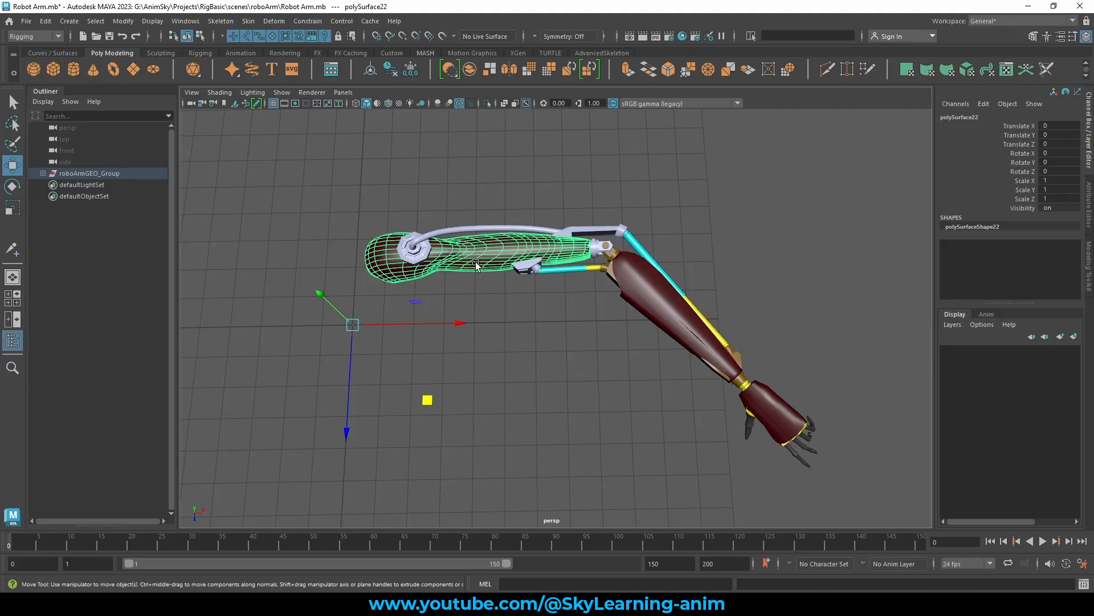
alt+drag(476, 265, 412, 249)
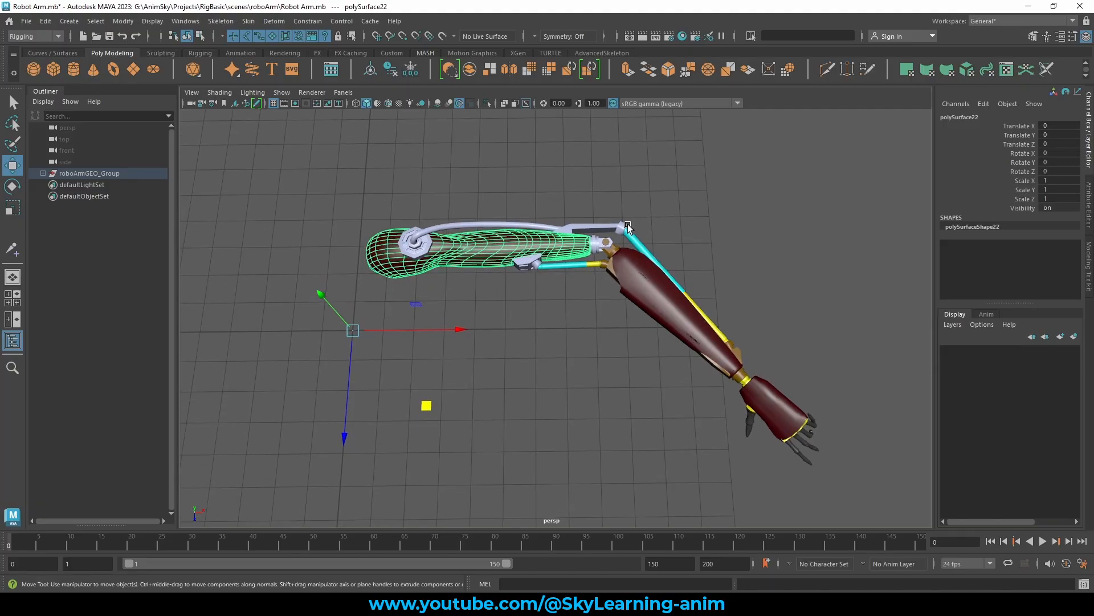
alt+drag(633, 228, 428, 302)
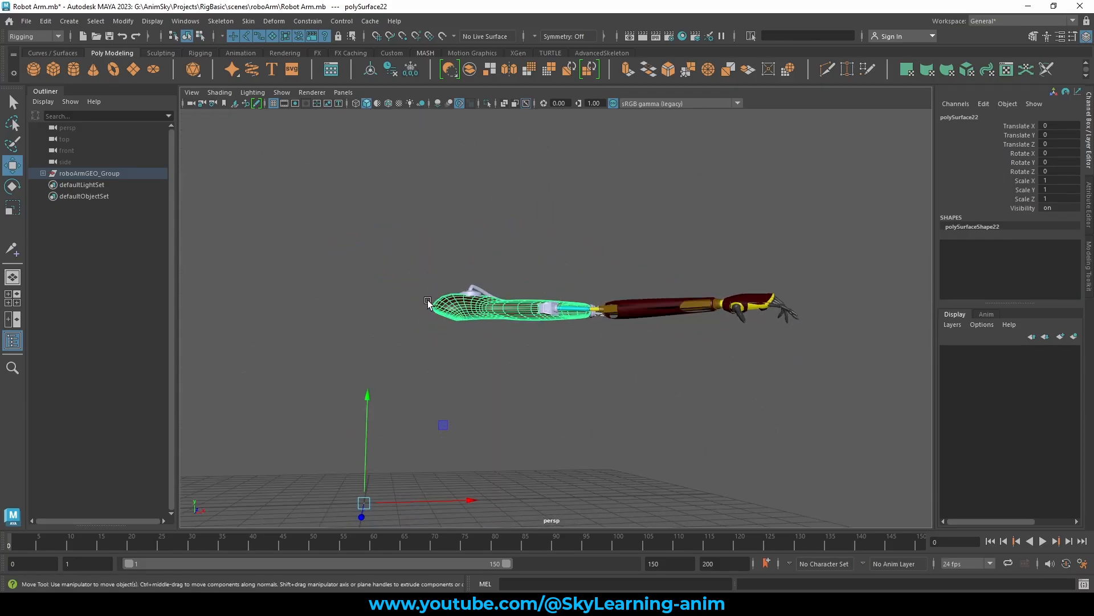
click(371, 261)
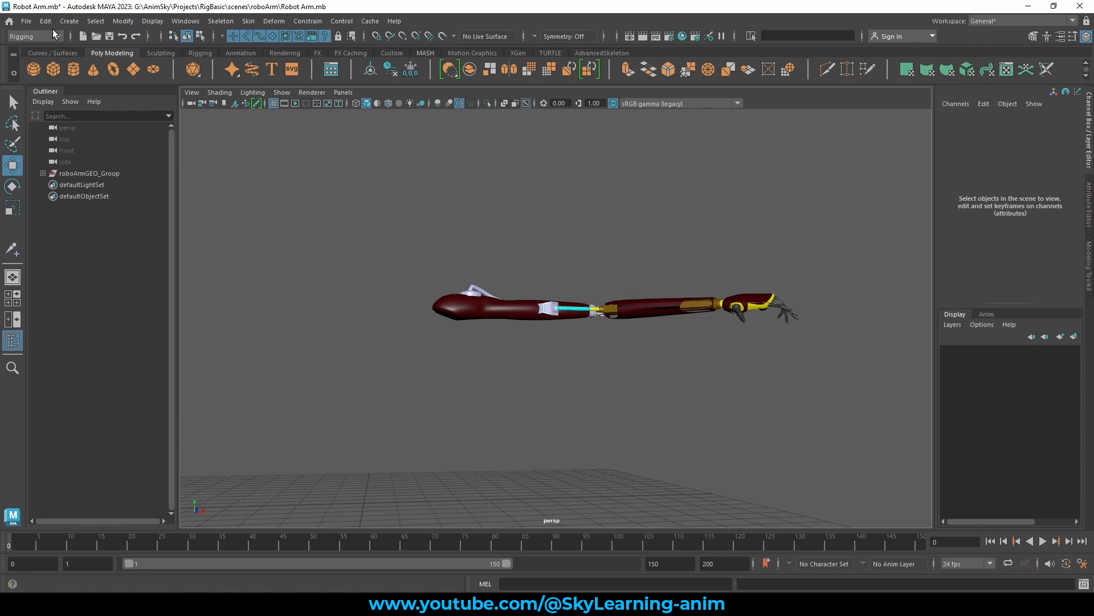
Create a joint with the MEL command "joint" and set its radius to 10
alt+drag(624, 289, 570, 307)
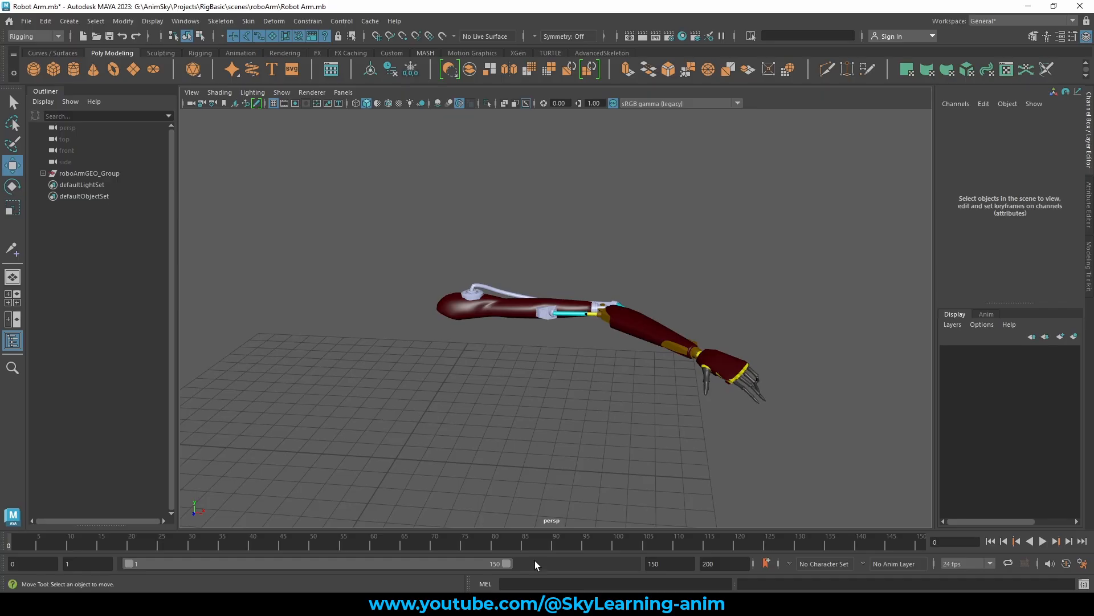
click(541, 584)
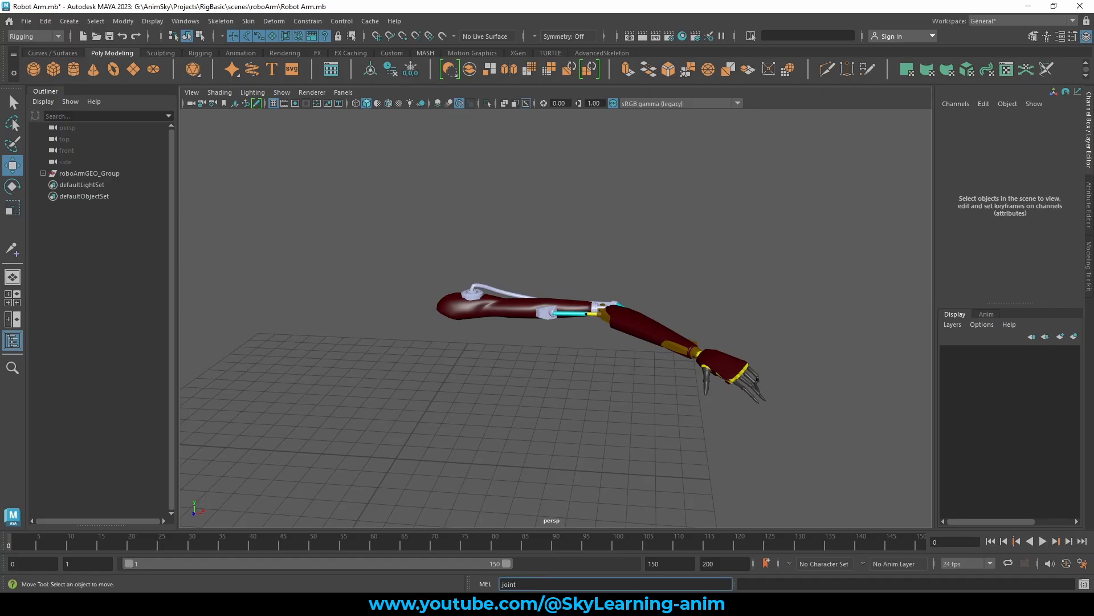
text(joint)
key(Return)
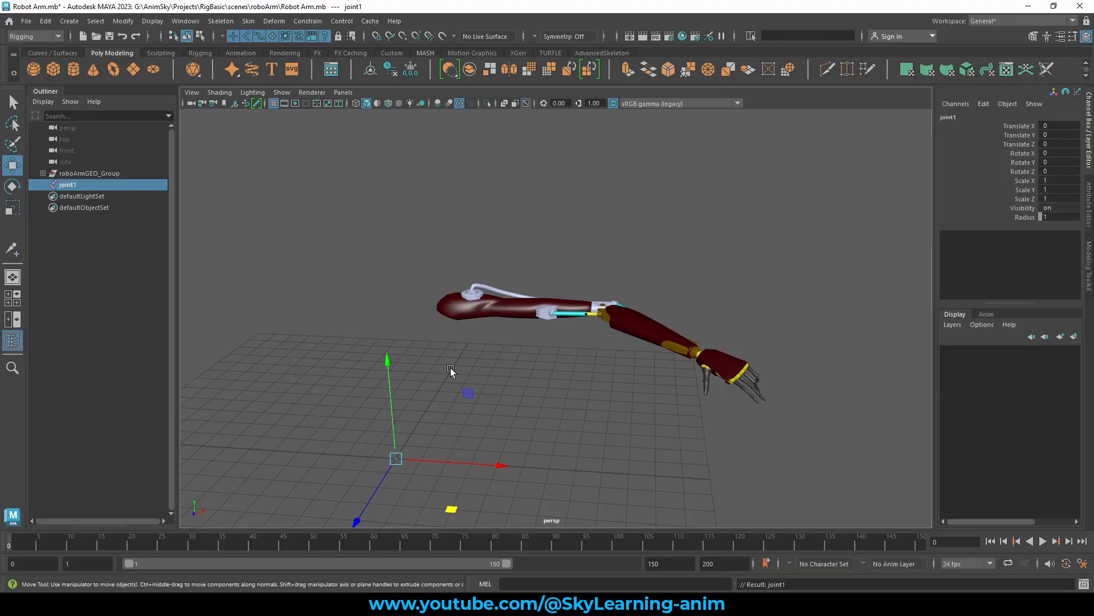
alt+drag(354, 217, 372, 244)
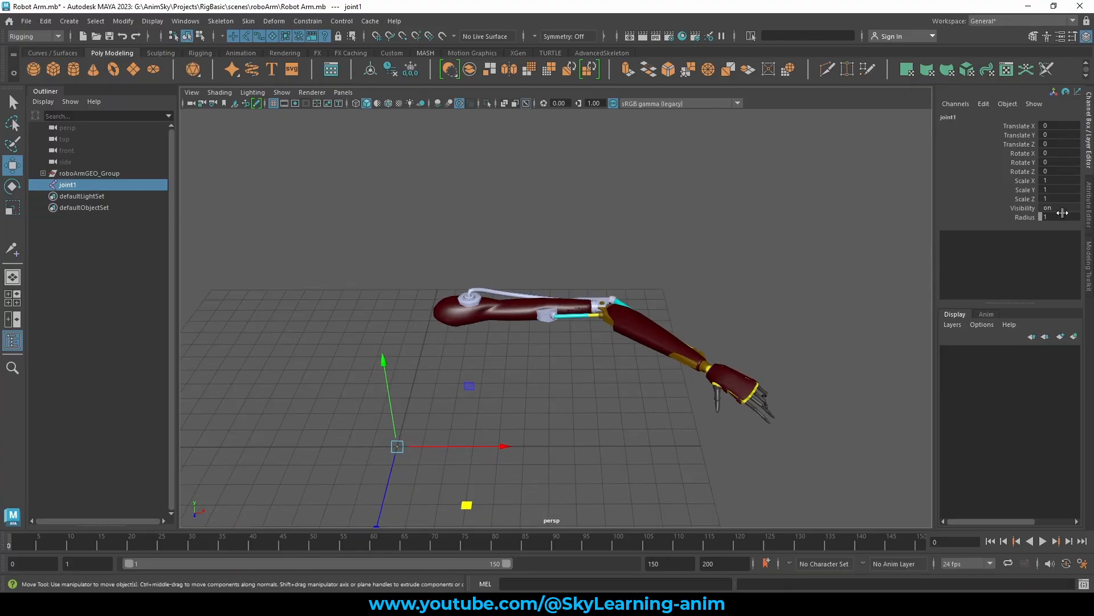
click(1059, 217)
text(10)
key(Return)
Turn on X-ray display of joints in the perspective view
alt+drag(499, 374, 485, 349)
alt+middle_drag(485, 348, 503, 326)
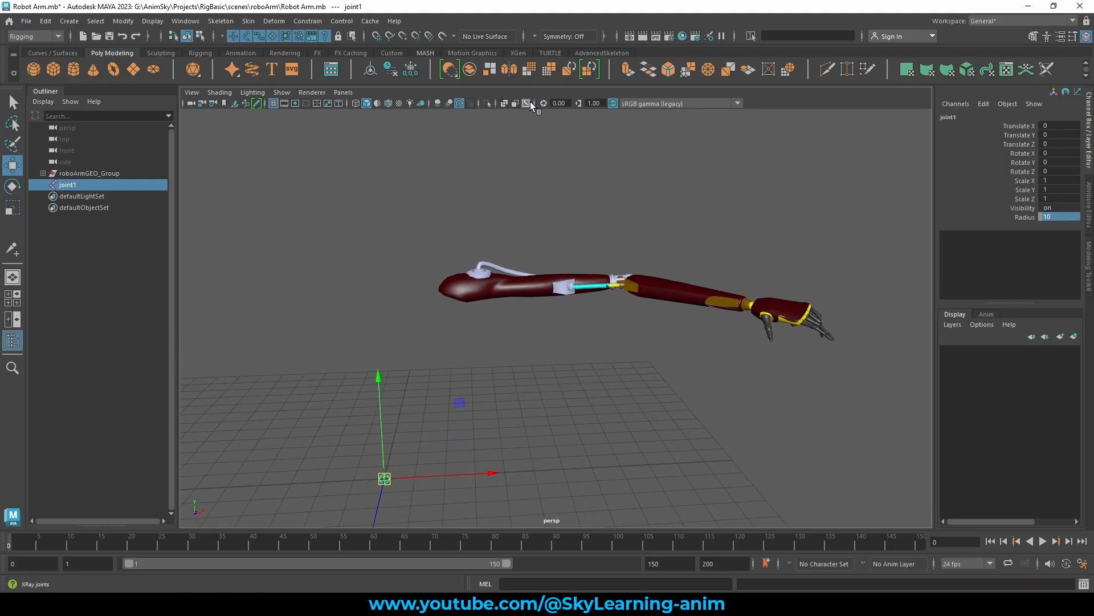
click(527, 104)
alt+drag(510, 232, 505, 205)
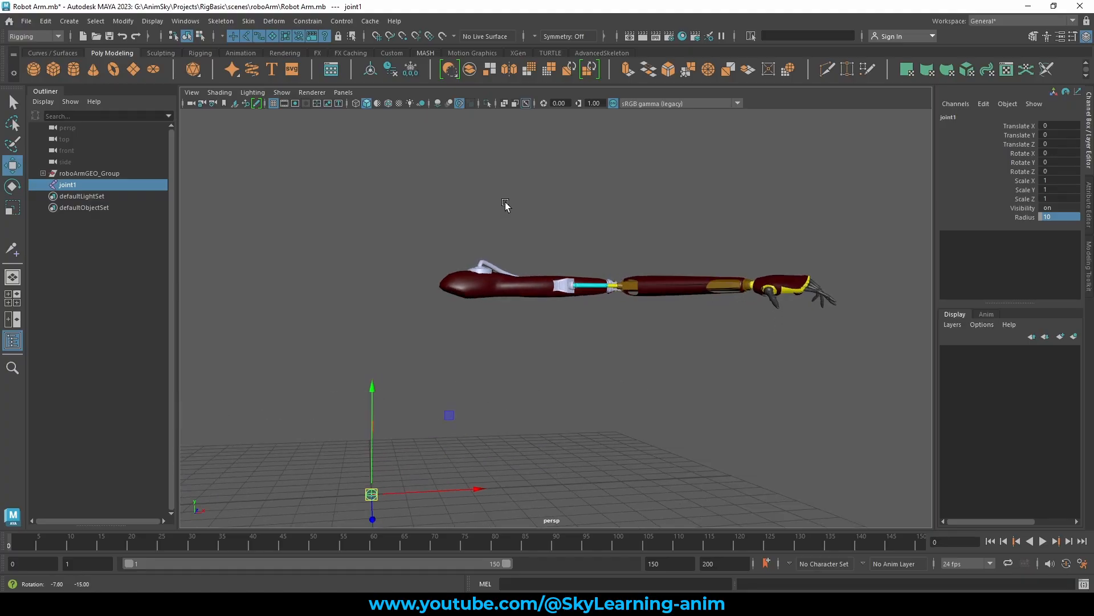
Select an edge loop around the shoulder end of the upper arm mesh and create a cluster from it
alt+right_drag(506, 205, 478, 274)
click(416, 259)
right_click(415, 260)
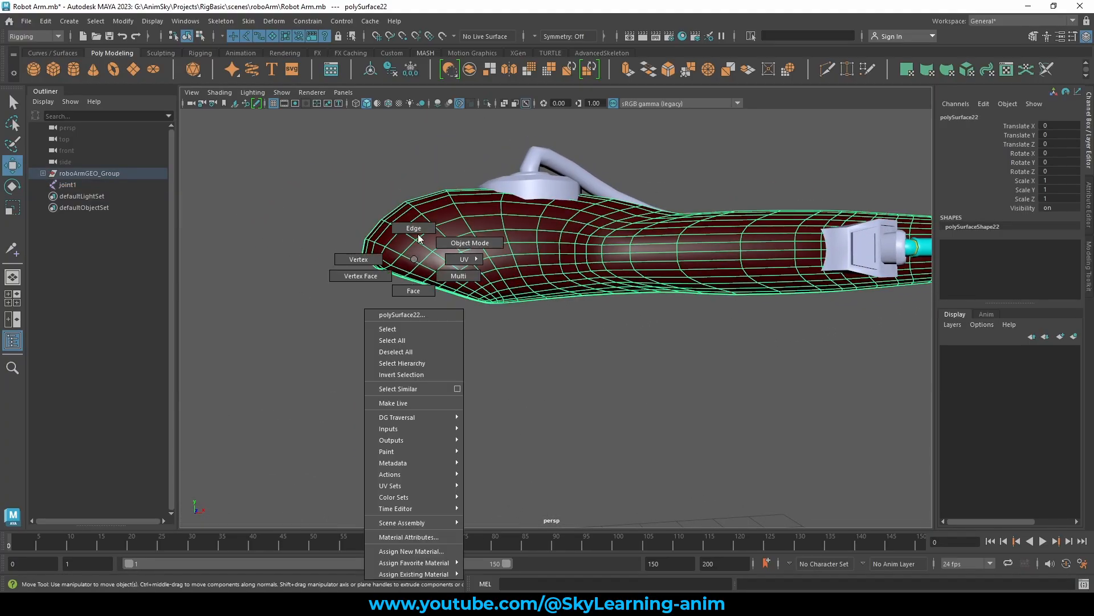
click(414, 228)
click(413, 260)
alt+drag(440, 277, 320, 139)
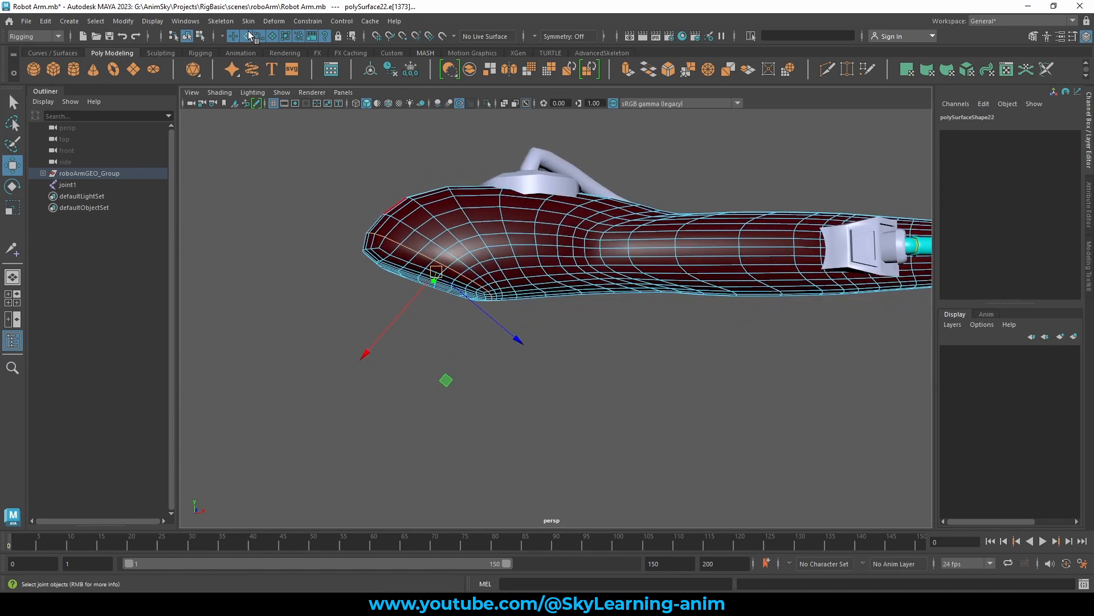
click(220, 21)
mouse_move(279, 23)
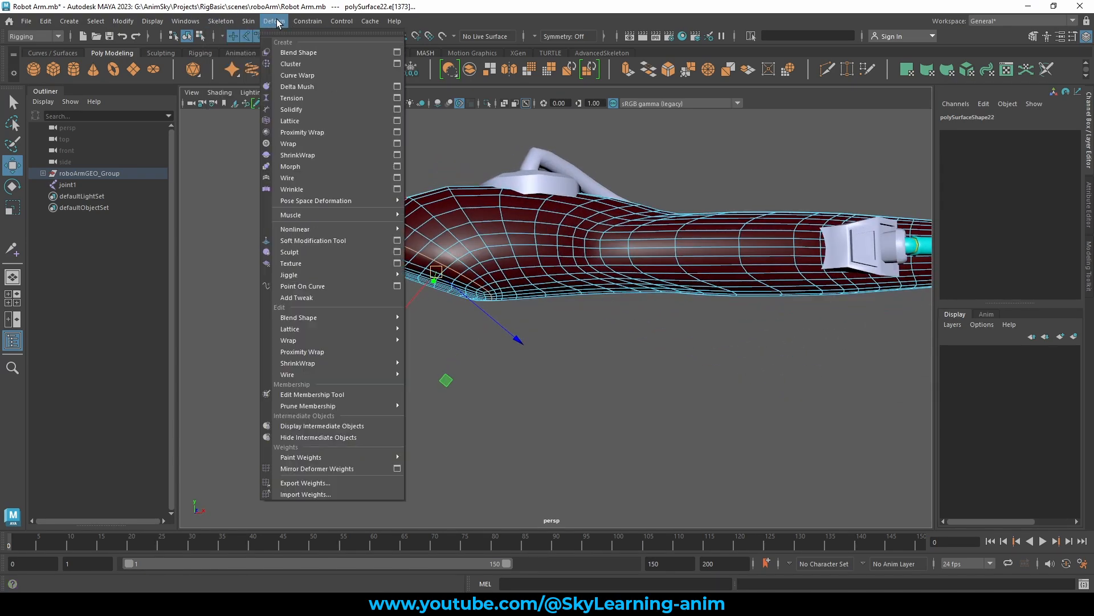
click(291, 64)
Match joint1's translation to the shoulder cluster handle, and delete the cluster
click(109, 196)
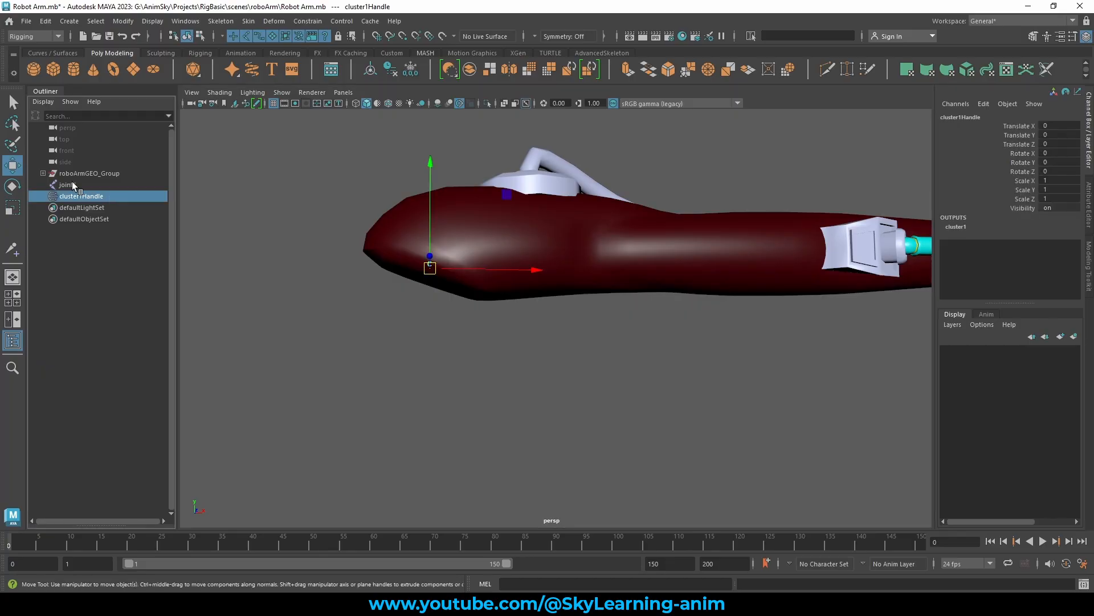
click(67, 184)
ctrl+click(109, 196)
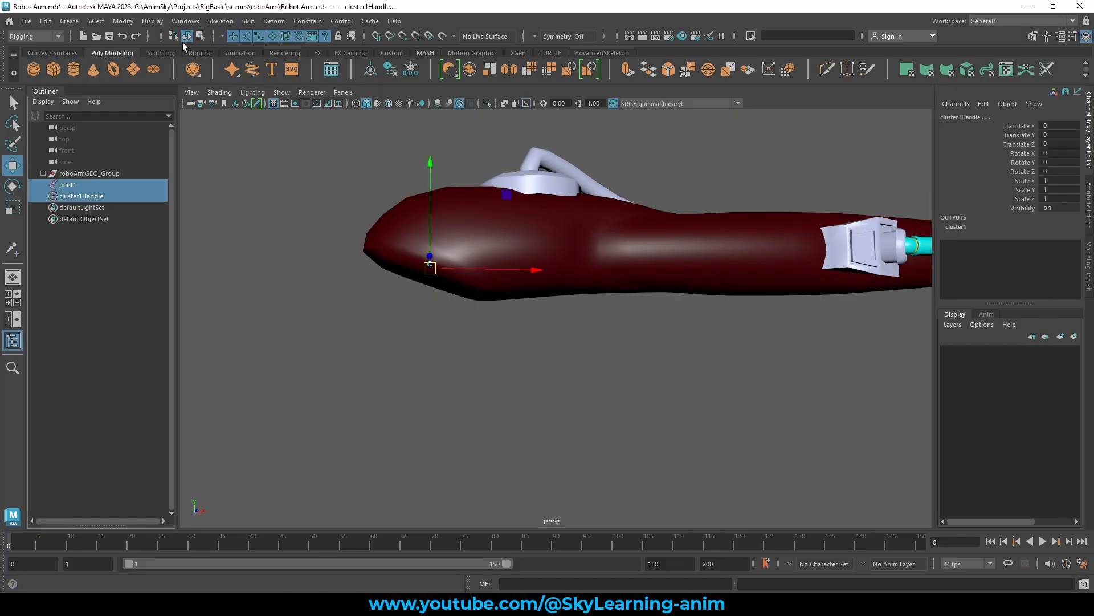
click(123, 21)
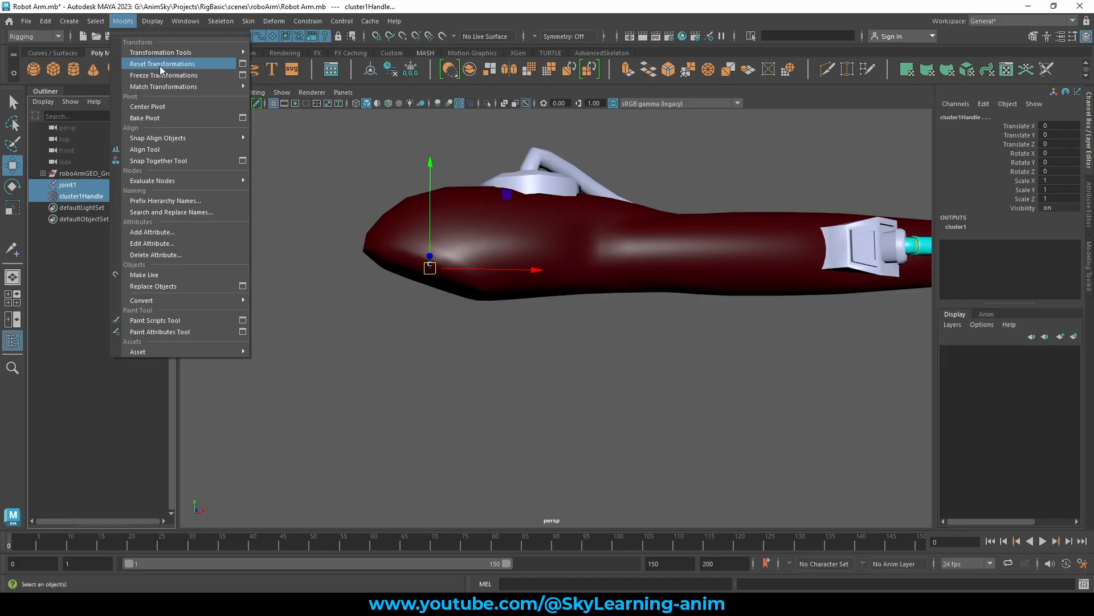
mouse_move(186, 86)
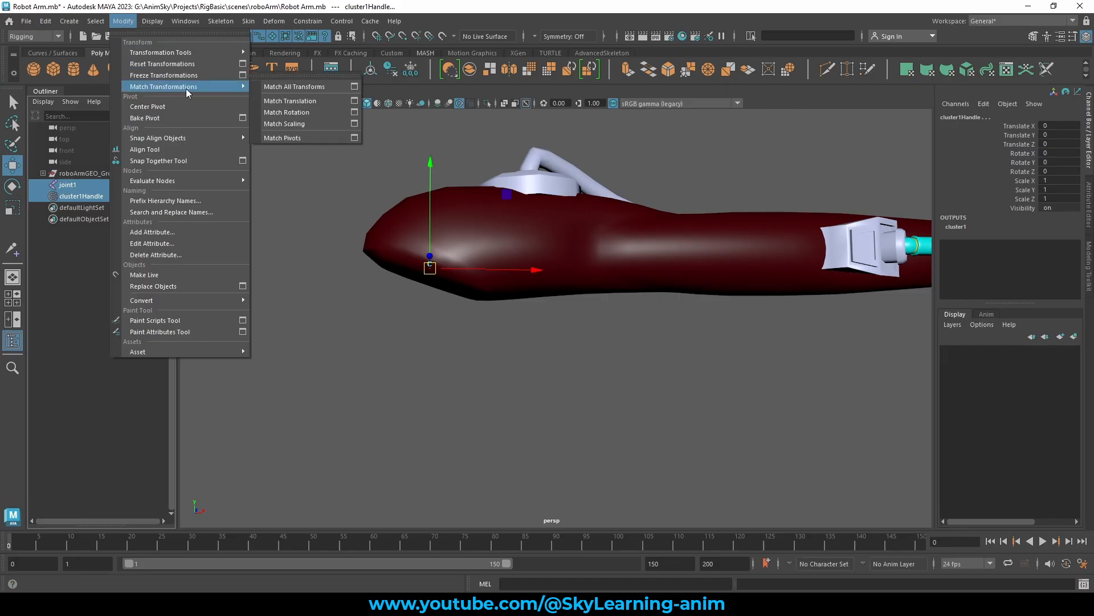
click(292, 106)
key(f)
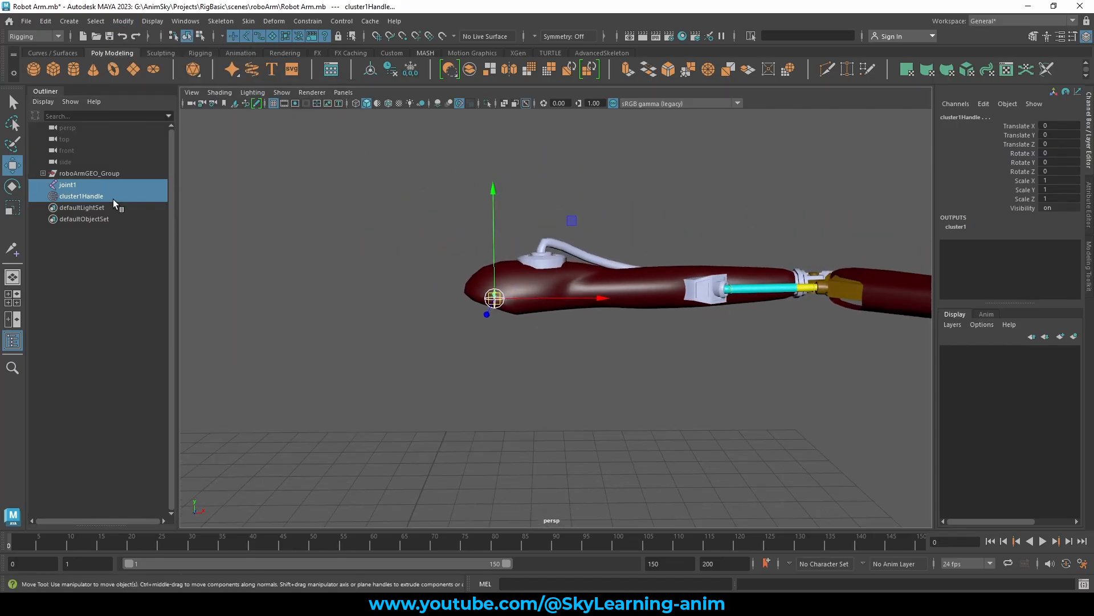
key(Delete)
Duplicate joint1 twice to get three joints at the shoulder, and select all three
click(79, 185)
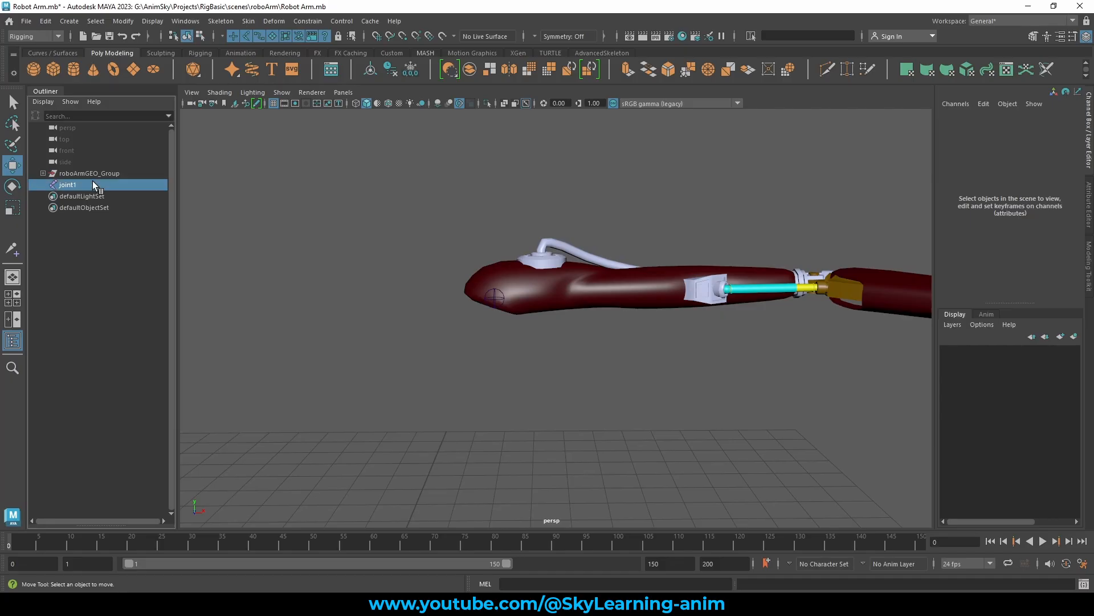
key(f)
alt+drag(355, 232, 577, 275)
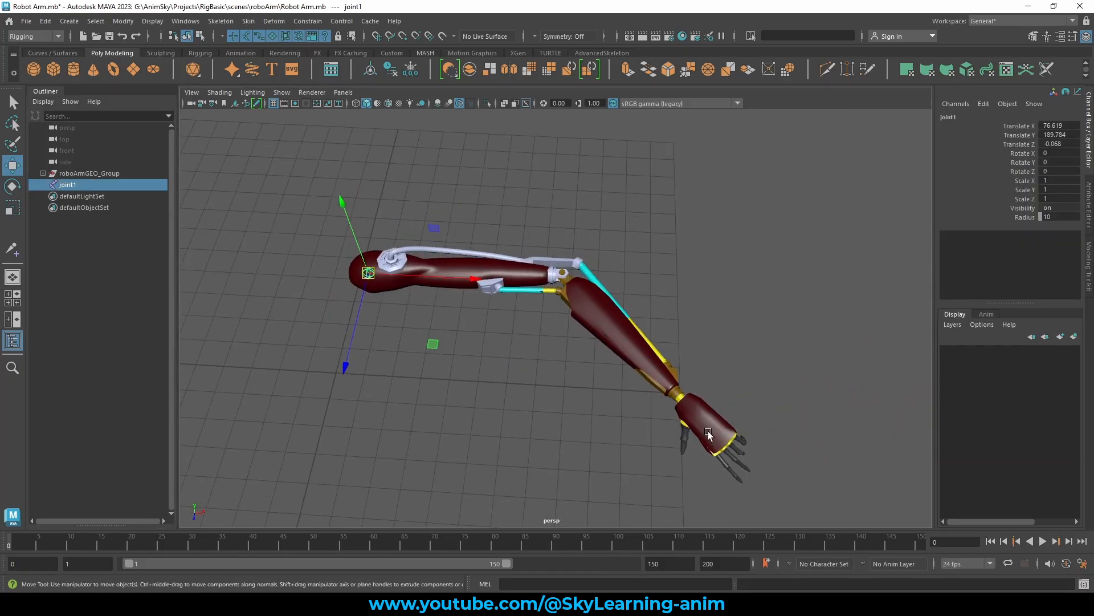
alt+drag(492, 372, 521, 368)
key(ctrl+d)
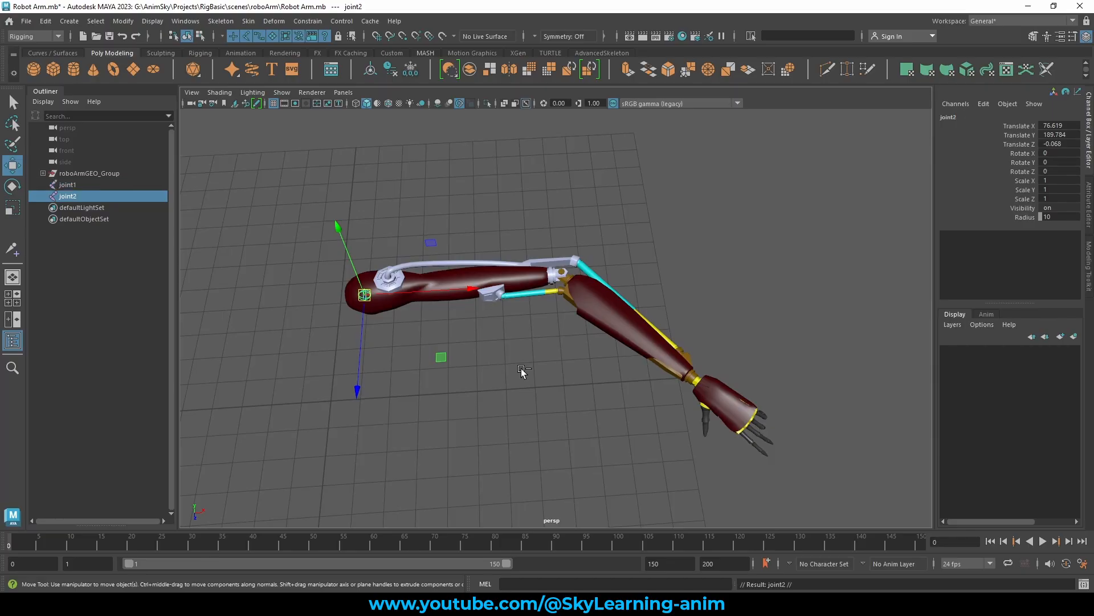
key(ctrl+d)
drag(81, 185, 78, 208)
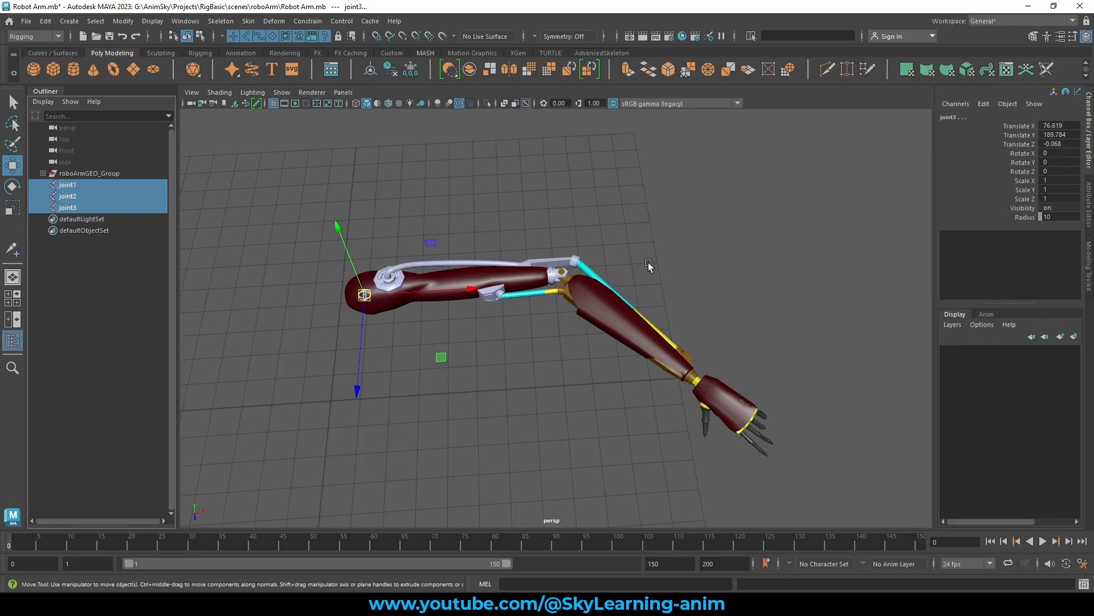
Select the centre vertex on the elbow bolt's upper cap in the brown forearm bracket mesh
alt+drag(650, 264, 575, 252)
alt+right_drag(574, 252, 659, 360)
alt+middle_drag(659, 360, 651, 502)
alt+right_drag(670, 334, 724, 365)
click(681, 212)
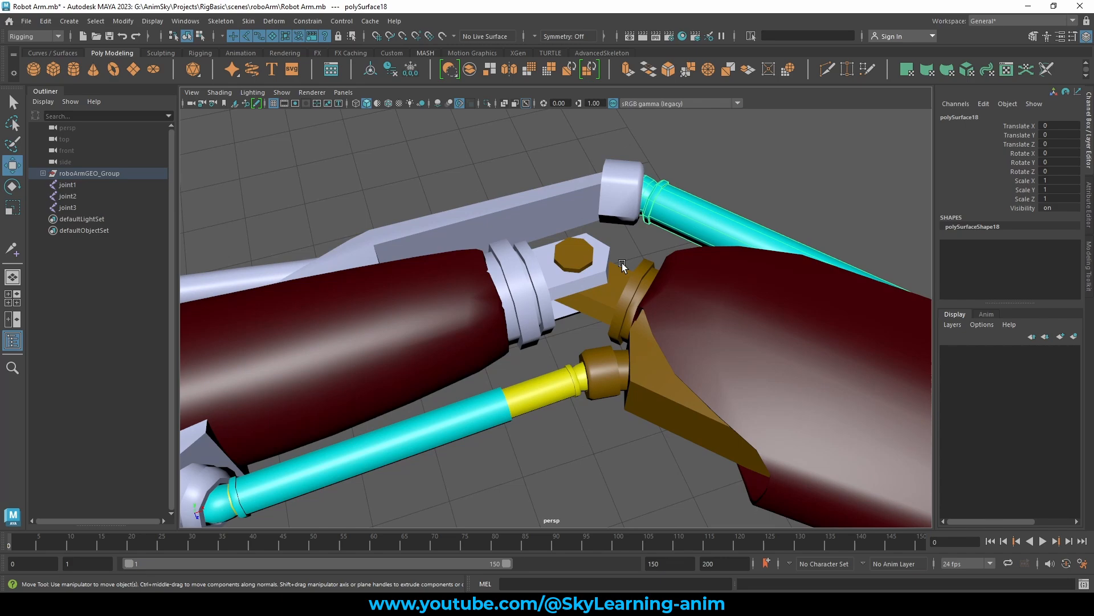
click(574, 258)
right_drag(750, 155, 690, 147)
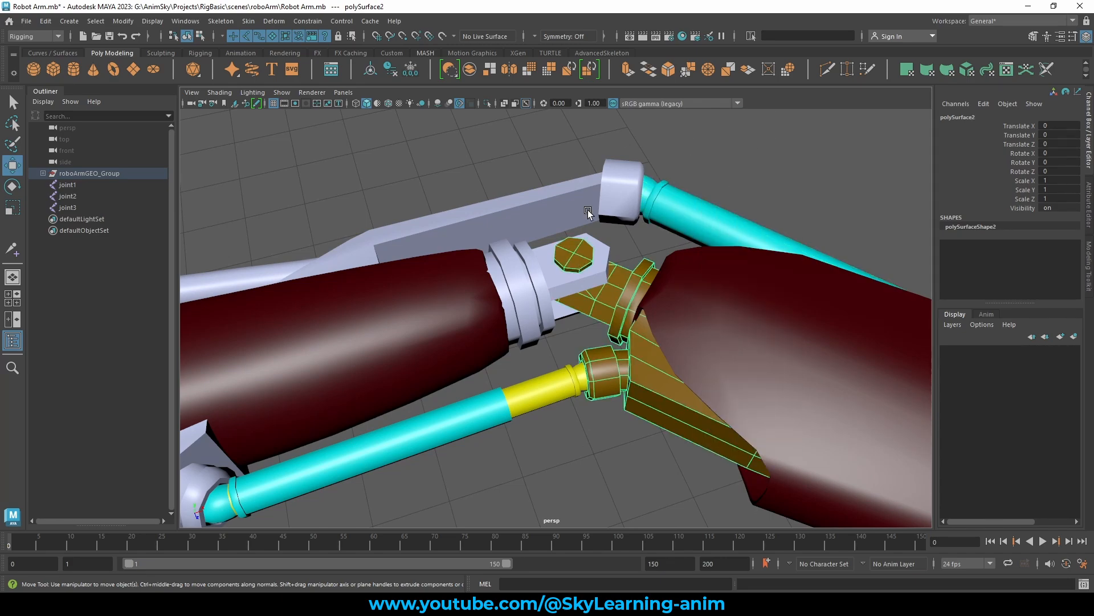
click(574, 256)
click(574, 256)
Add the centre vertex of the elbow bolt's opposite cap to the selection and create a cluster from both vertices
alt+drag(656, 291, 636, 201)
alt+middle_drag(636, 201, 650, 456)
alt+drag(577, 365, 632, 334)
alt+right_drag(632, 335, 670, 356)
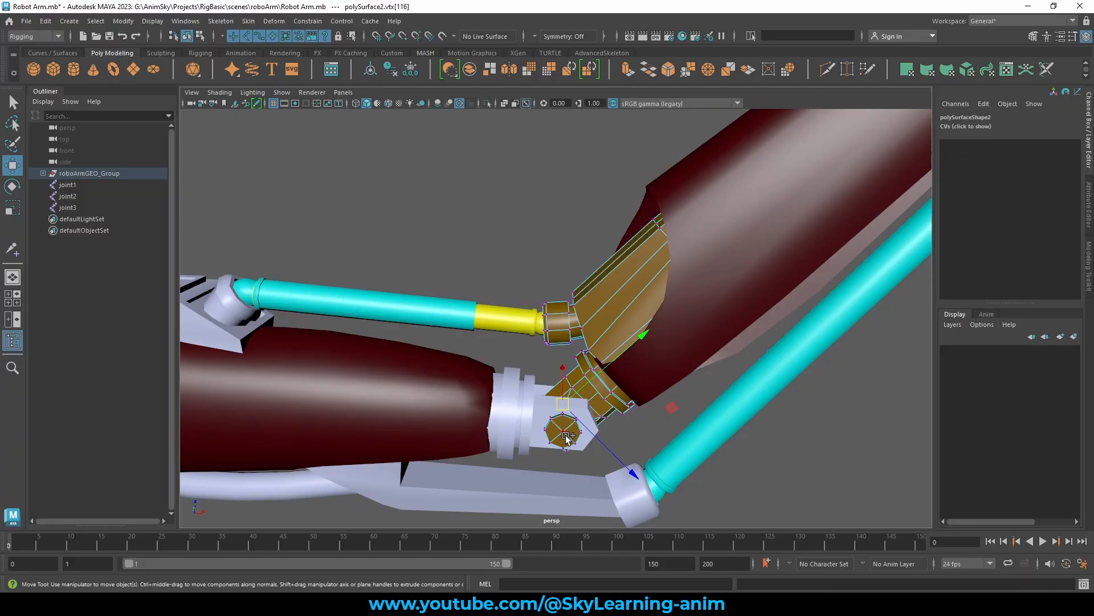
shift+click(564, 433)
alt+right_drag(562, 330, 558, 262)
alt+drag(558, 262, 583, 383)
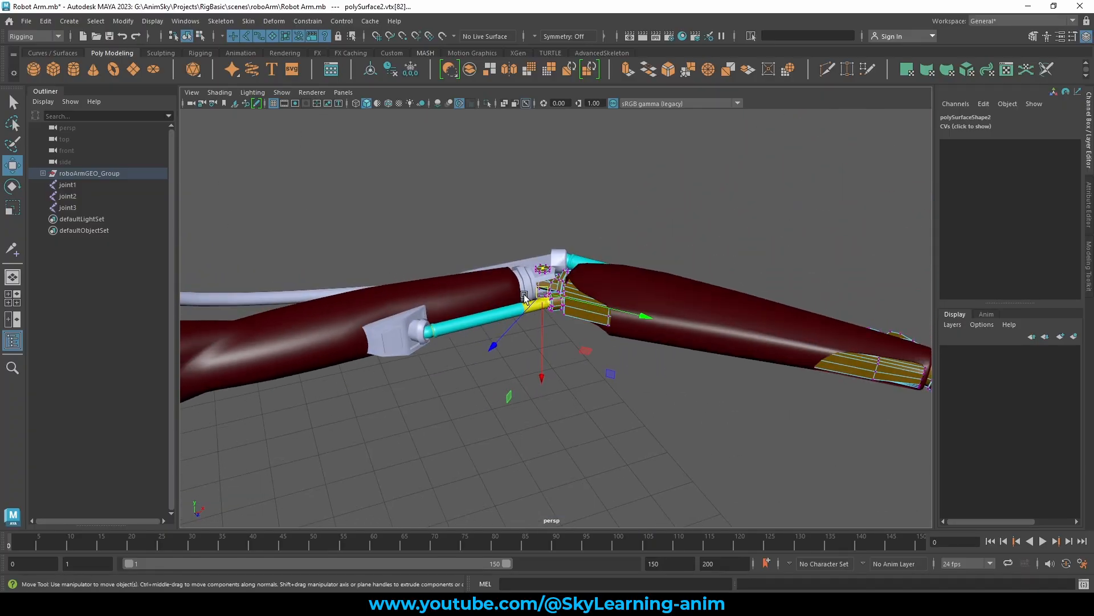
click(274, 20)
click(304, 65)
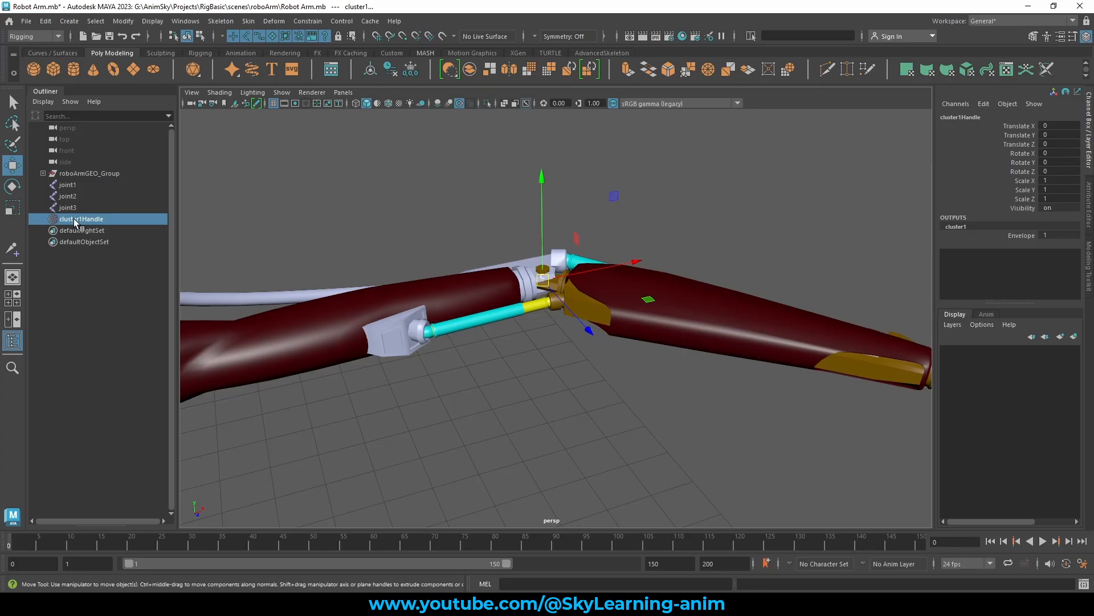
Try matching translation with the elbow cluster handle selected before joint2, and undo the match
ctrl+click(75, 196)
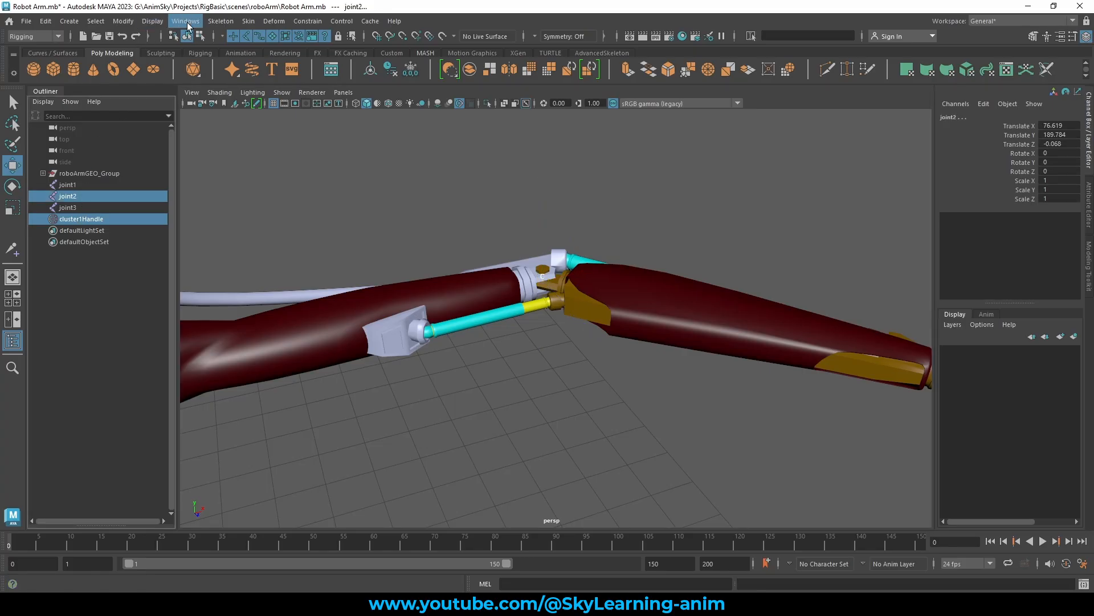
click(119, 25)
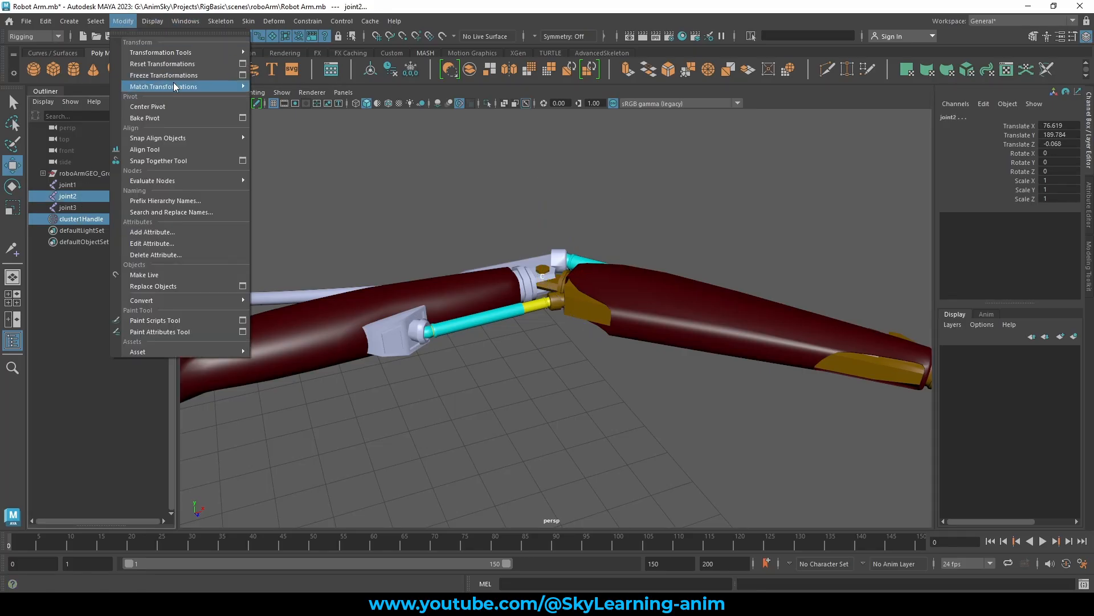
mouse_move(173, 86)
click(282, 102)
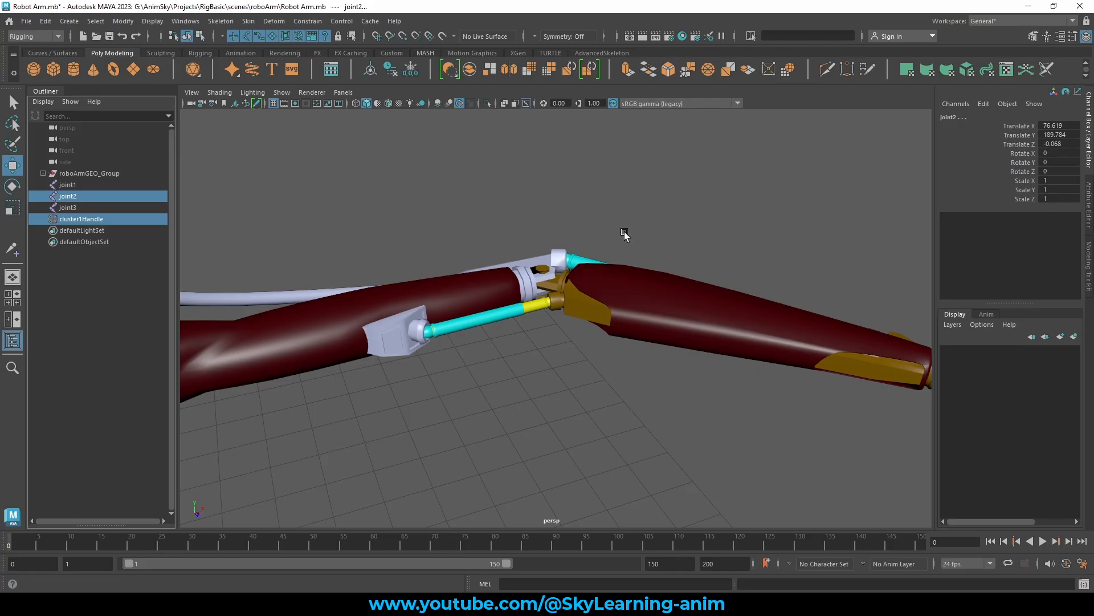
alt+drag(614, 243, 604, 268)
key(ctrl+z)
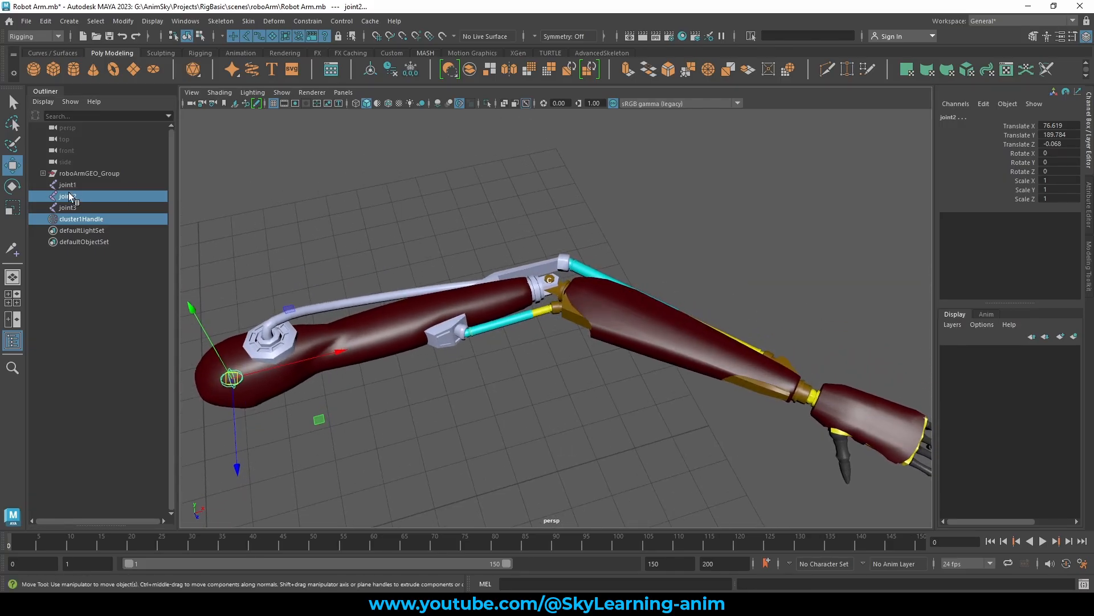
Match joint2's translation to the elbow cluster handle by selecting the joint before the handle, and delete the cluster
click(72, 200)
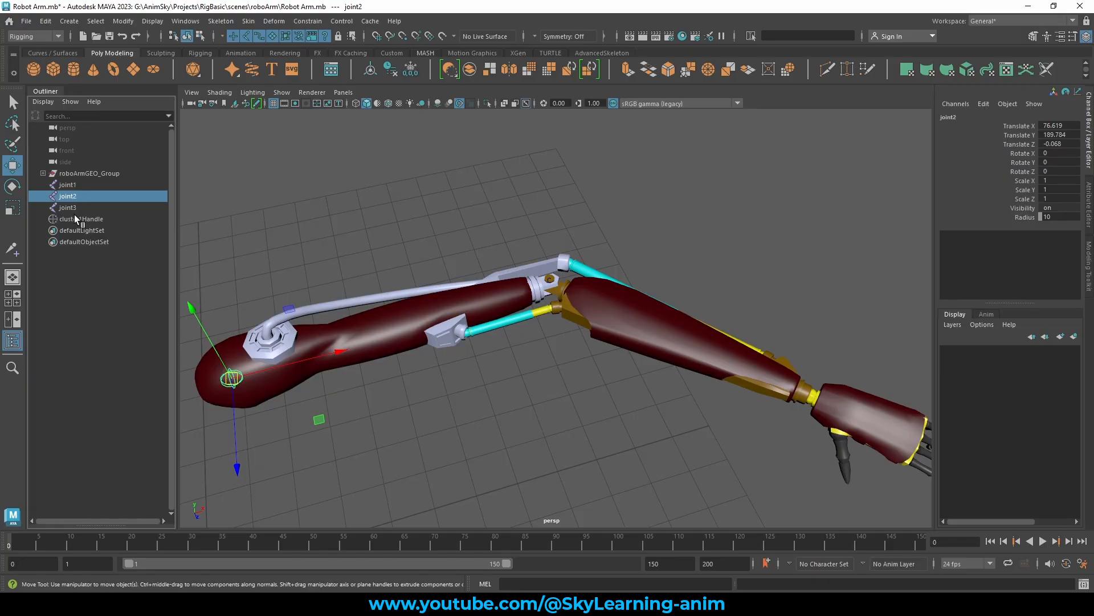
ctrl+click(75, 218)
click(123, 21)
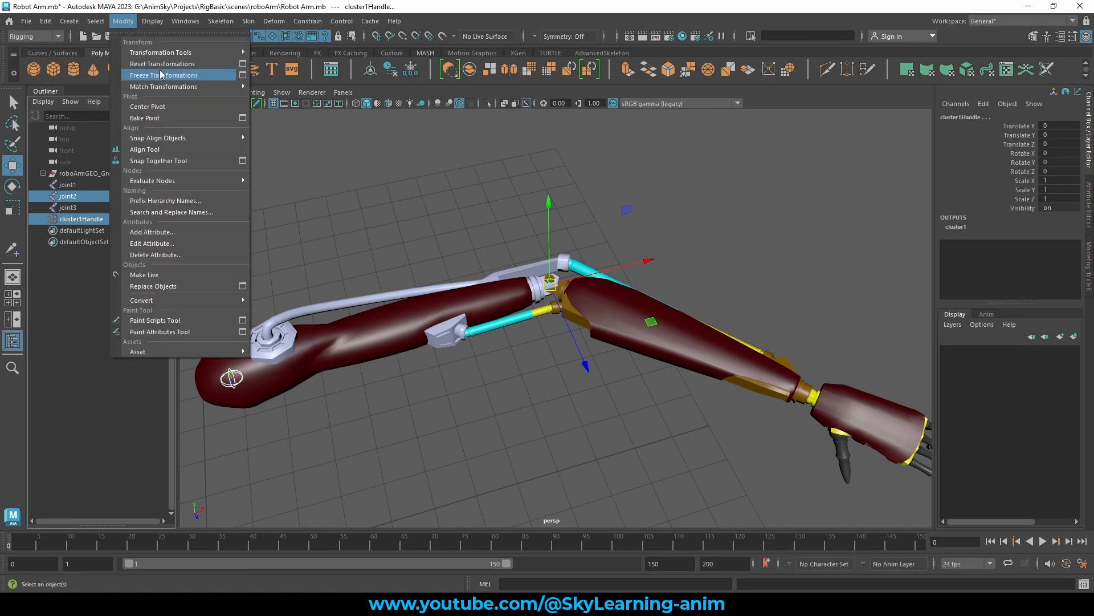
mouse_move(213, 86)
click(277, 101)
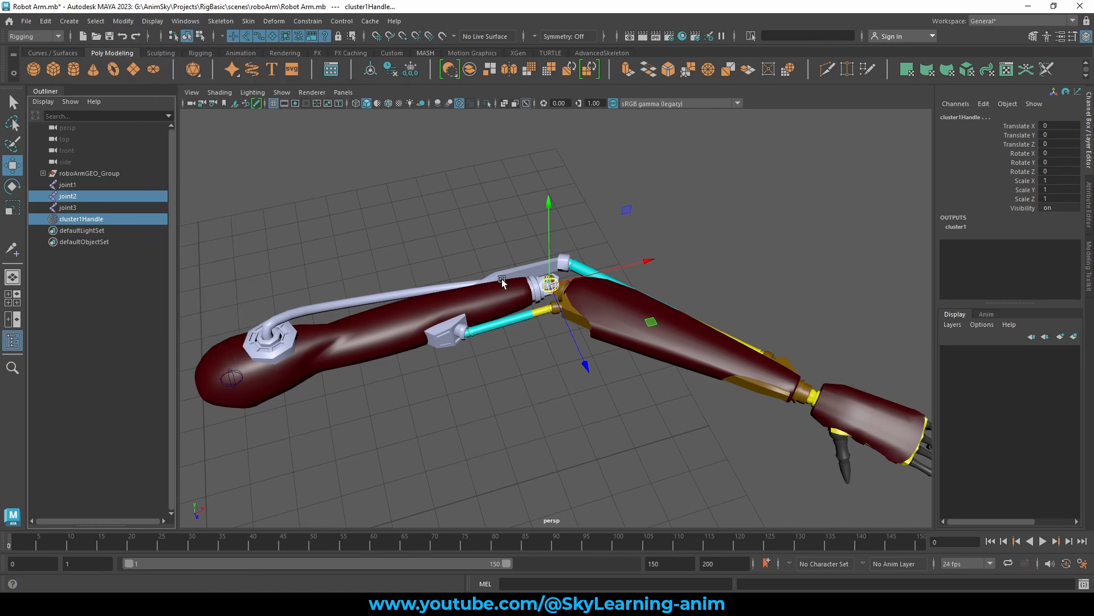
key(Delete)
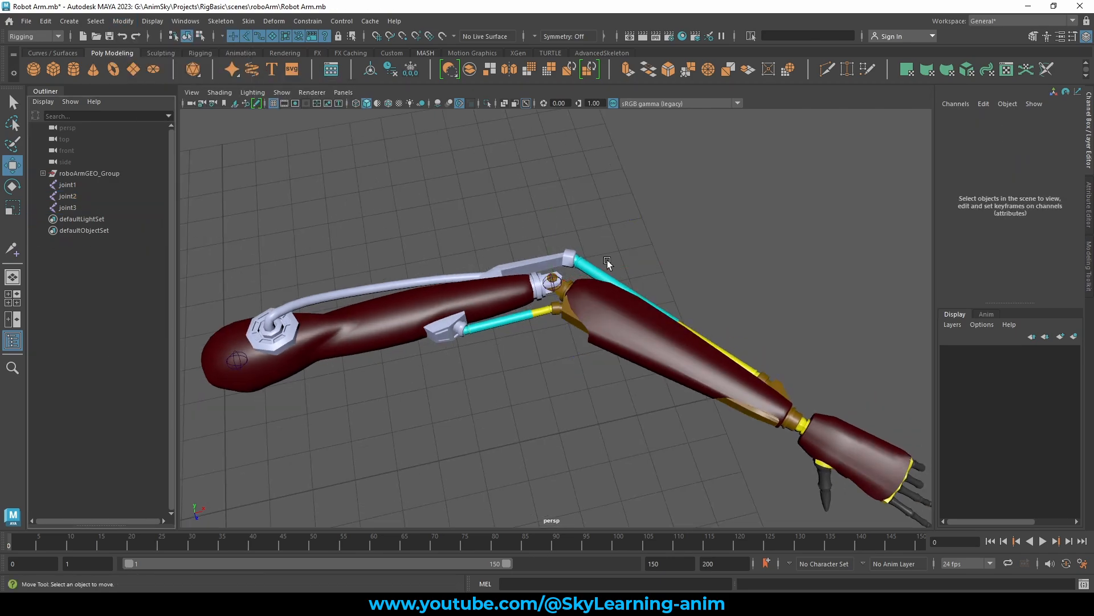
Select a loop of vertices around the yellow wrist ball of the hand mesh
click(819, 437)
key(f)
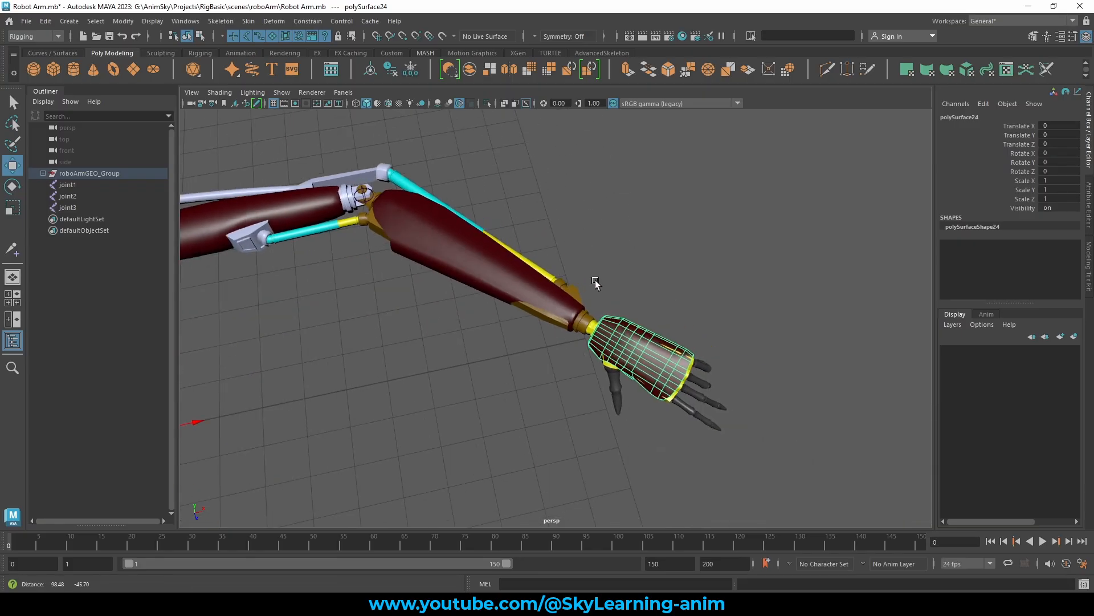
scroll(698, 304, up, 5)
alt+middle_drag(699, 307, 818, 438)
scroll(587, 292, up, 4)
click(581, 256)
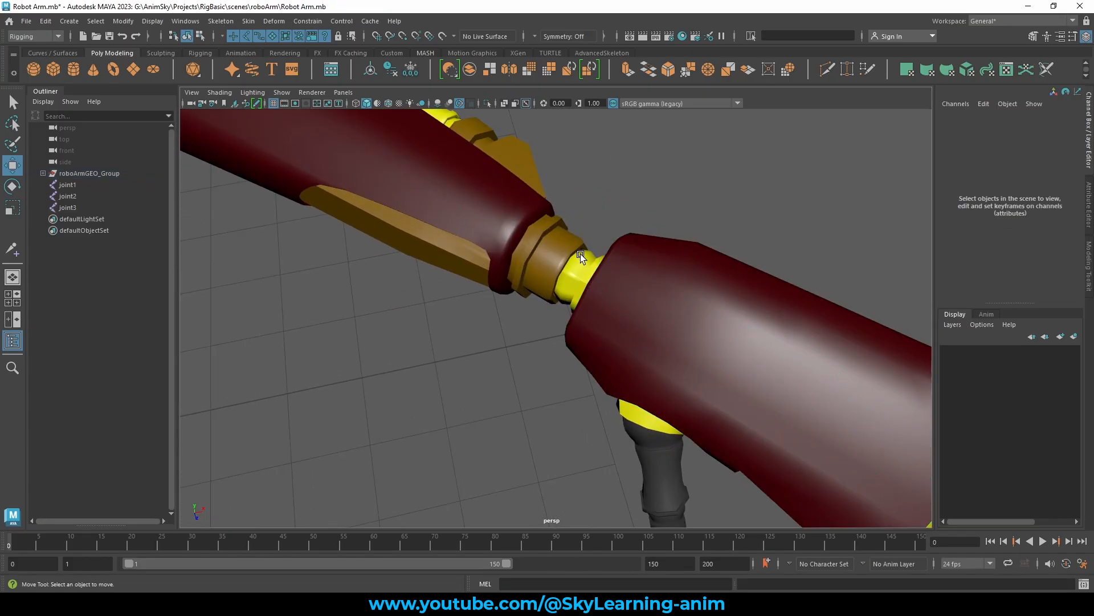
right_drag(644, 175, 606, 174)
alt+drag(613, 213, 616, 245)
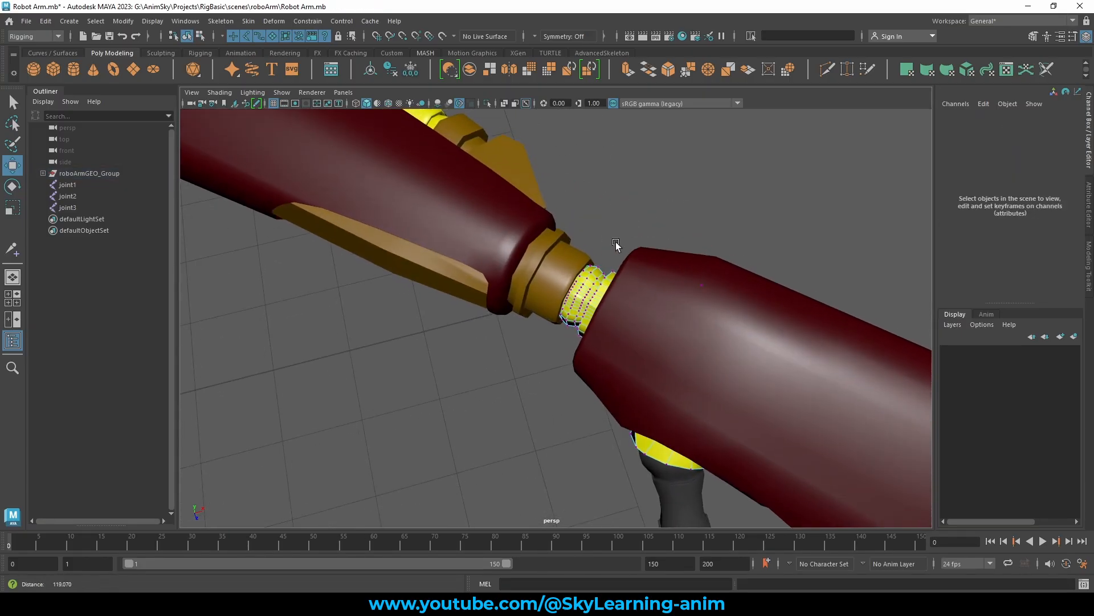
alt+right_drag(616, 245, 654, 254)
key(q)
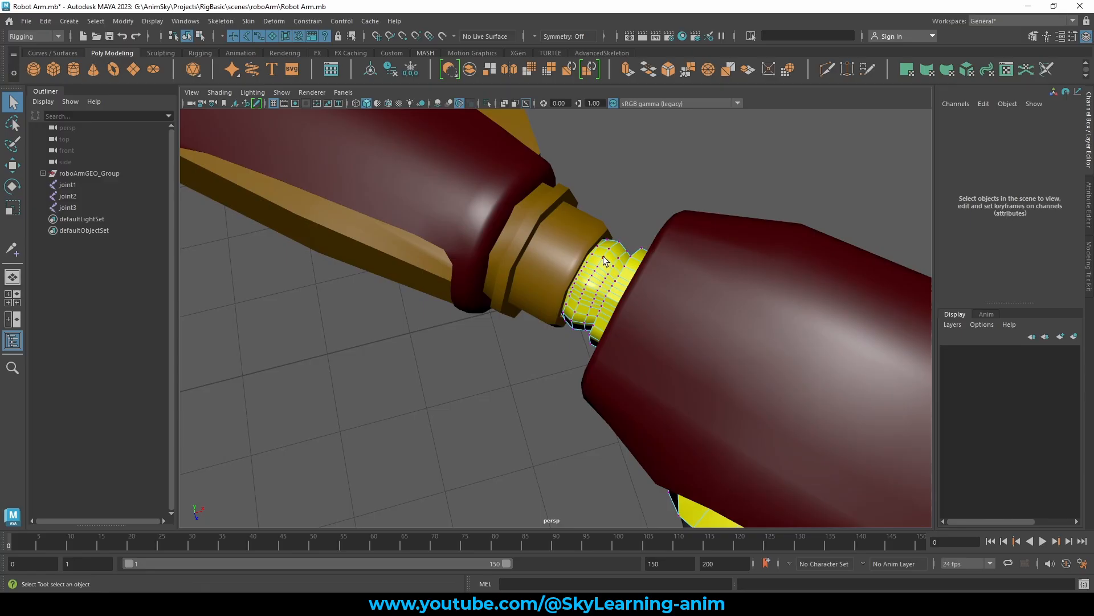
click(610, 250)
Create a cluster deformer from the selected wrist ball vertices
scroll(611, 254, down, 6)
alt+drag(614, 273, 580, 247)
scroll(580, 246, down, 6)
alt+middle_drag(564, 274, 639, 289)
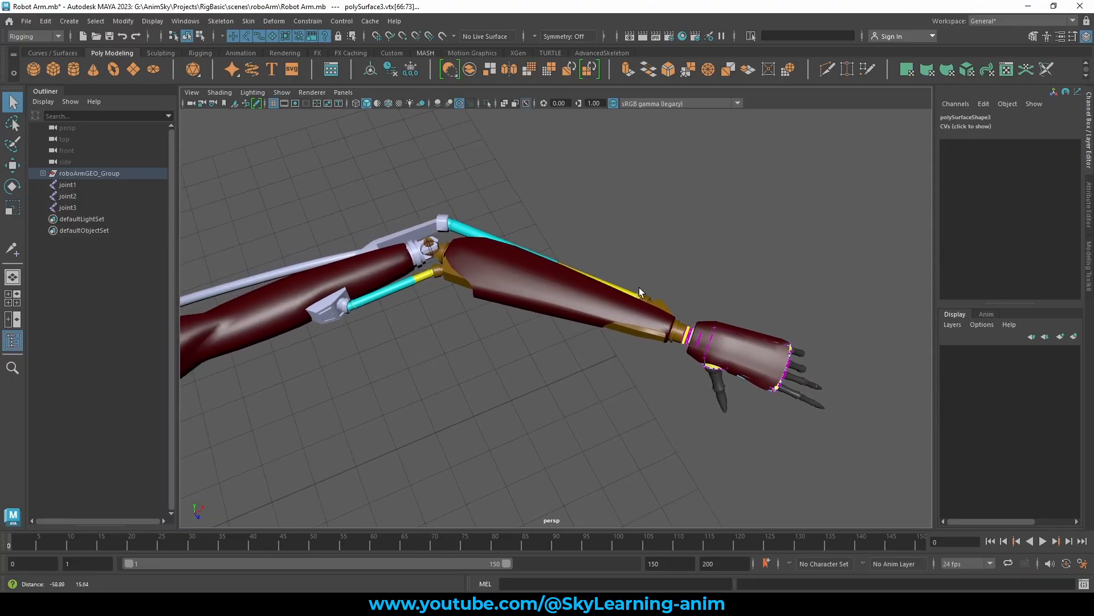
alt+drag(639, 289, 498, 245)
alt+middle_drag(499, 245, 578, 219)
alt+drag(578, 217, 536, 208)
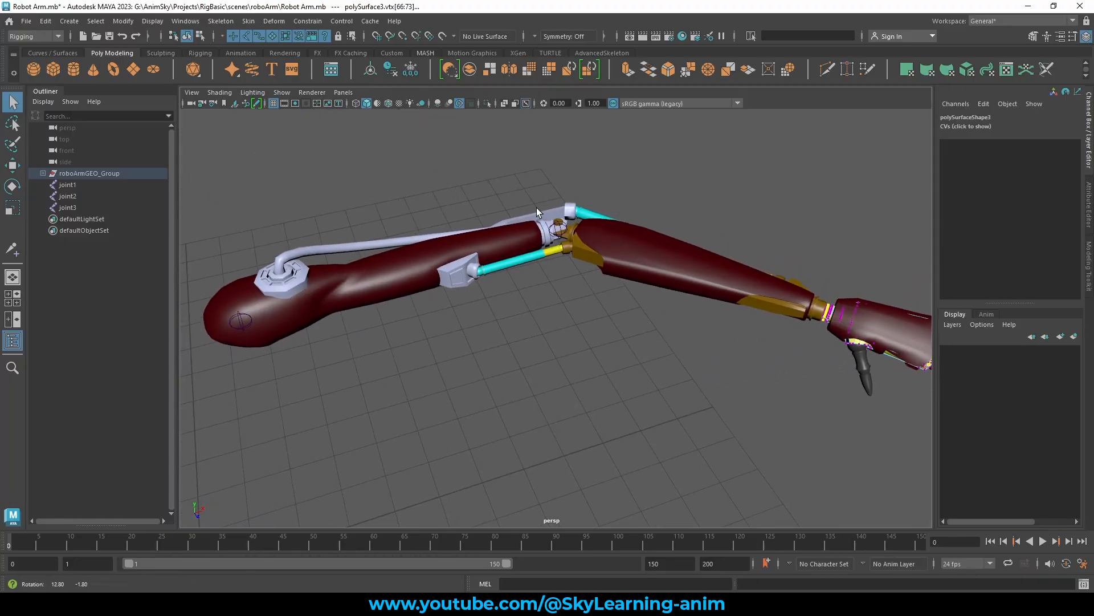
click(260, 23)
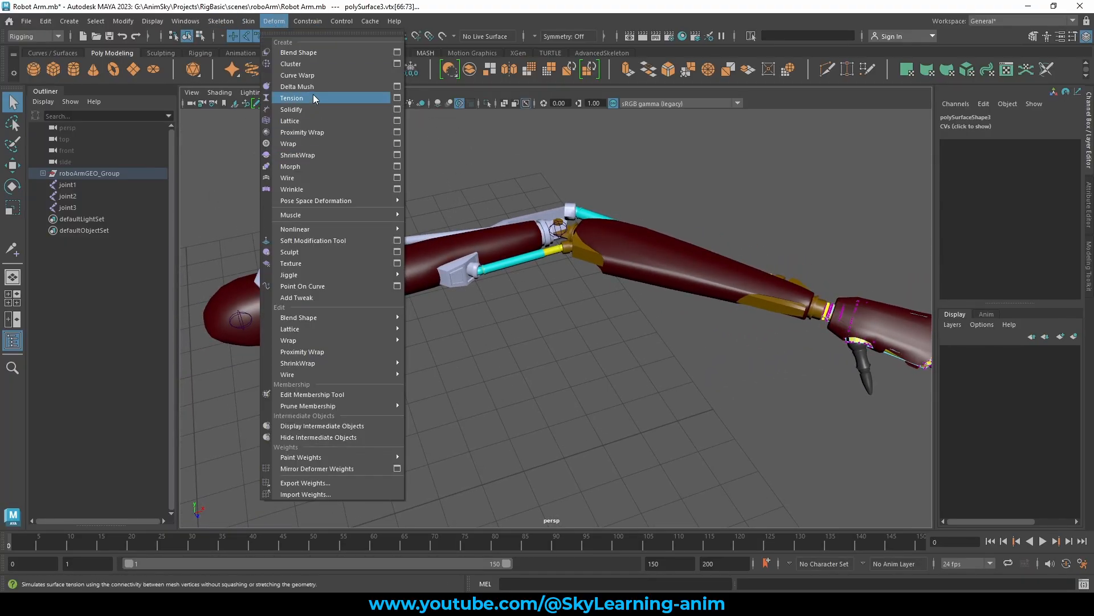
click(313, 63)
Match joint3's translation to the wrist cluster handle, and delete the cluster
click(80, 208)
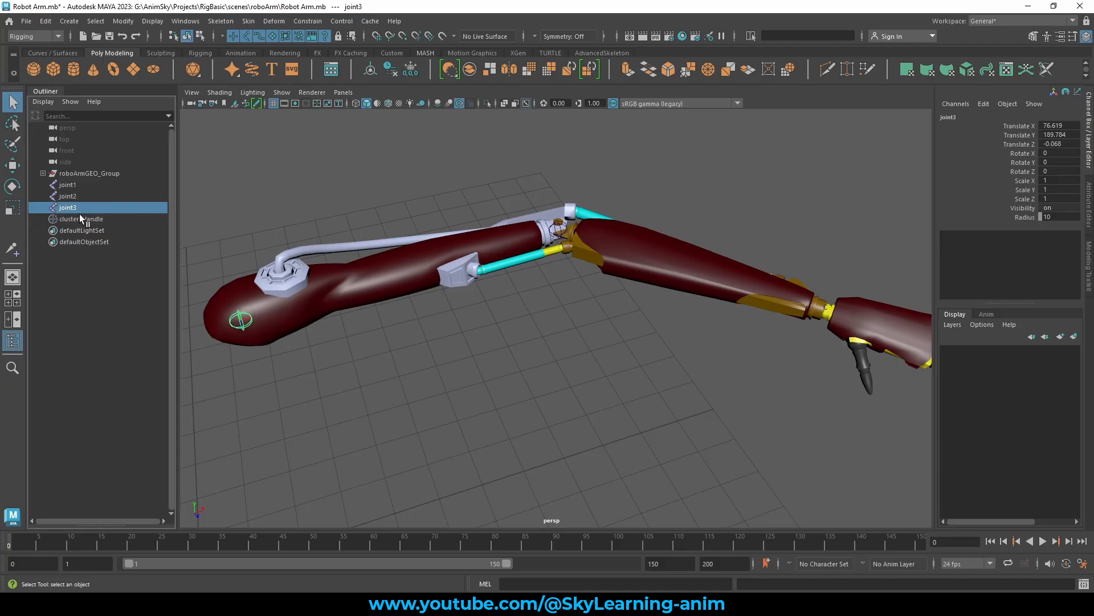
ctrl+click(76, 217)
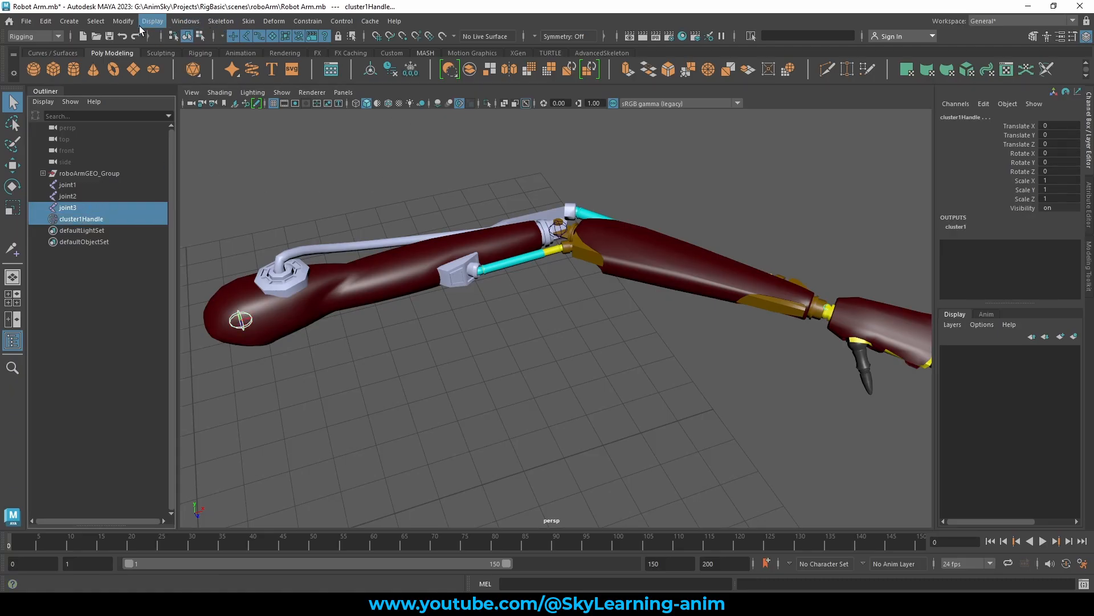
click(122, 22)
mouse_move(191, 88)
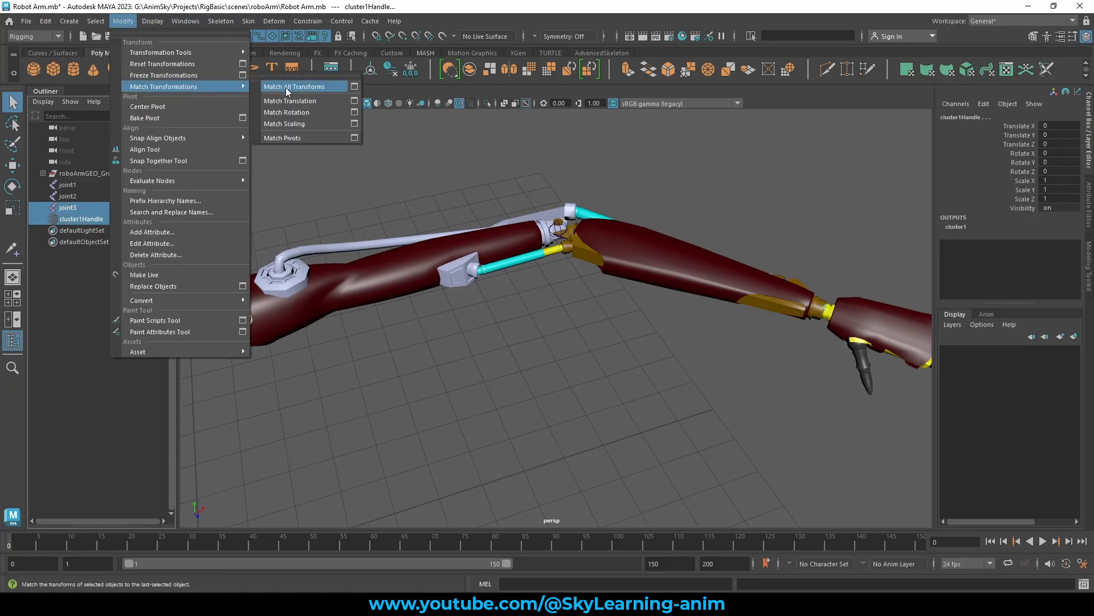
click(286, 104)
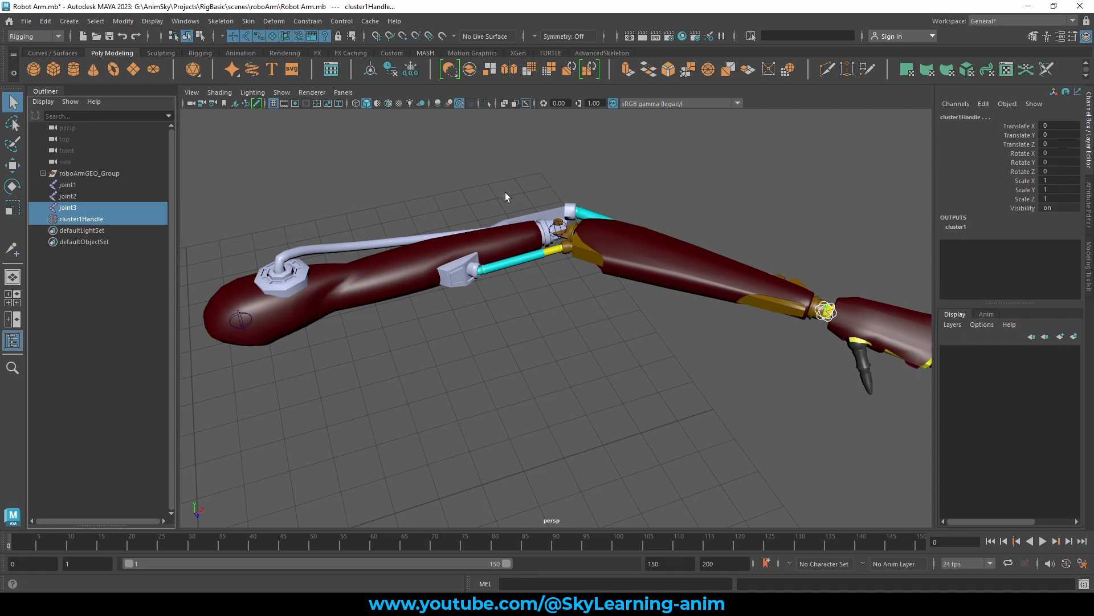
click(505, 193)
click(81, 221)
middle_drag(81, 221, 83, 186)
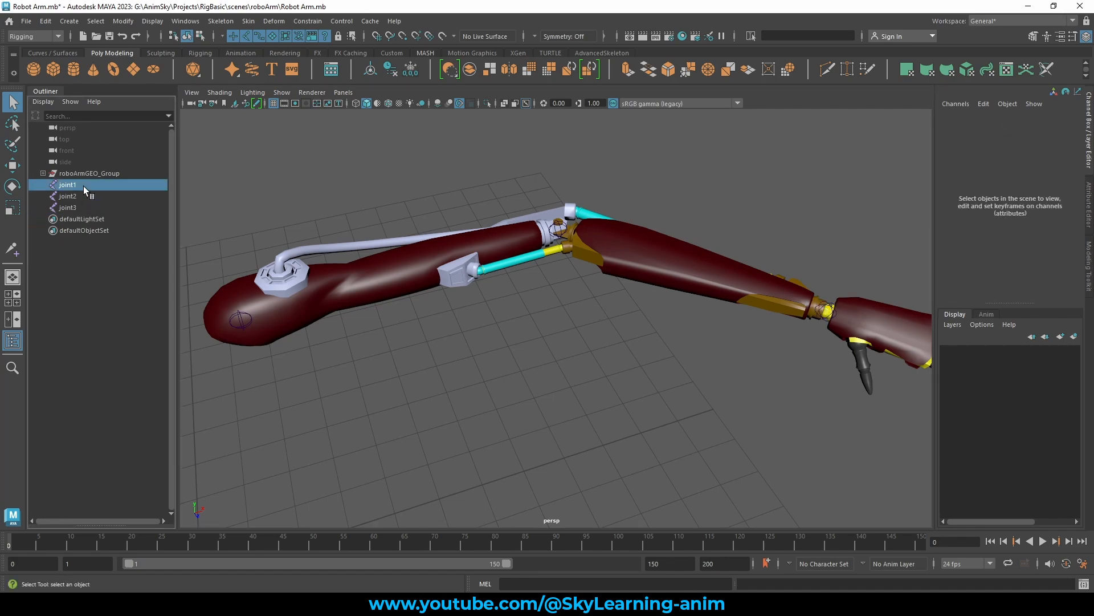
Rename joint1, joint2 and joint3 as sh_jnt, elbow_jnt and wrist_jnt
alt+drag(542, 201, 563, 224)
double_click(82, 184)
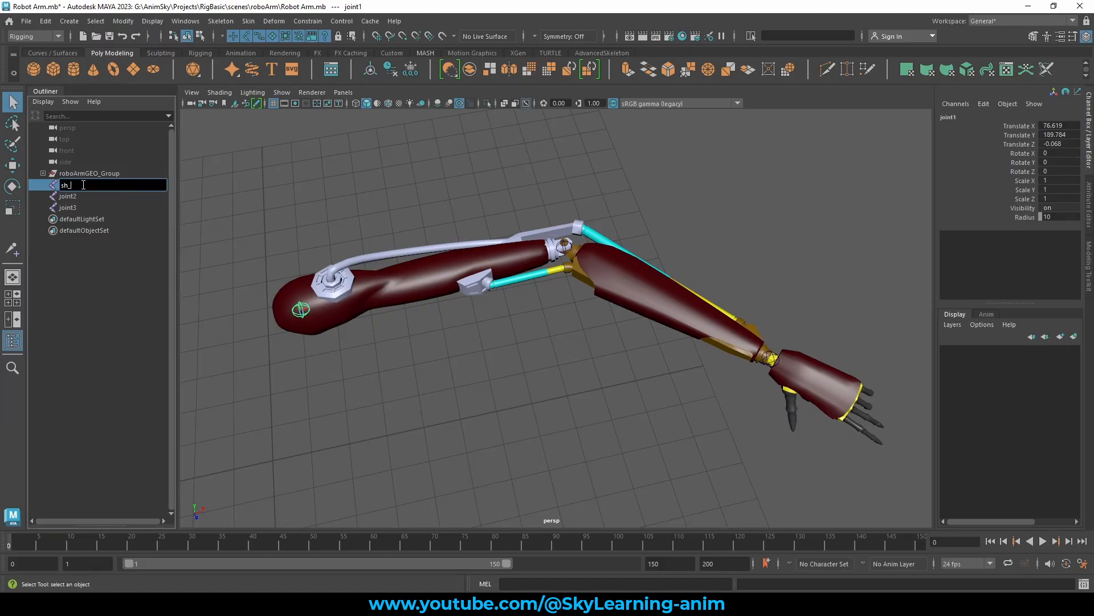
key(Return)
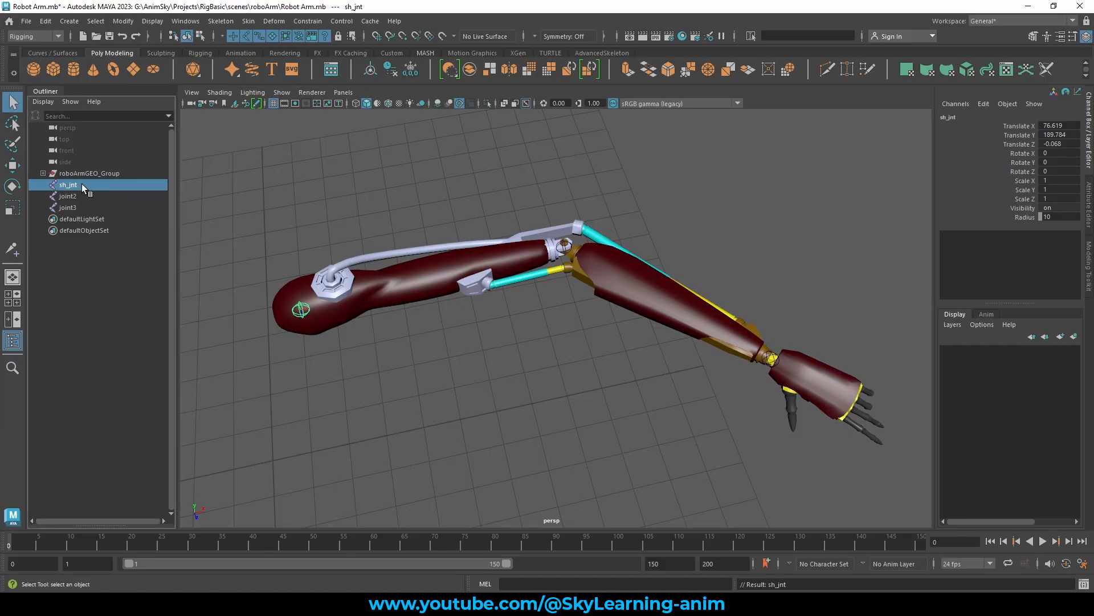
double_click(87, 195)
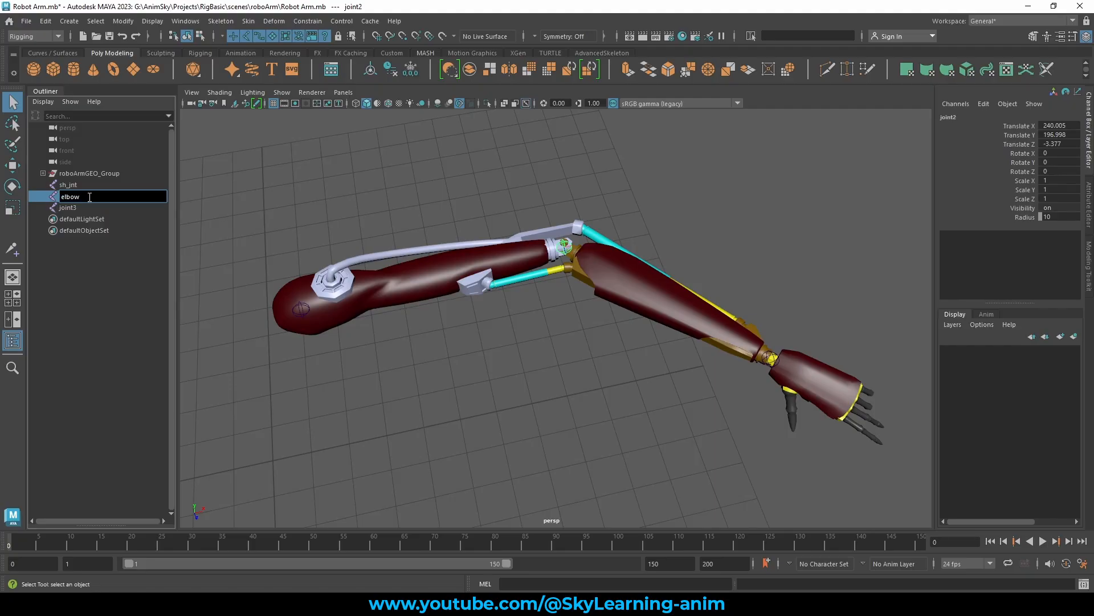
text(elbow_jnt)
key(Return)
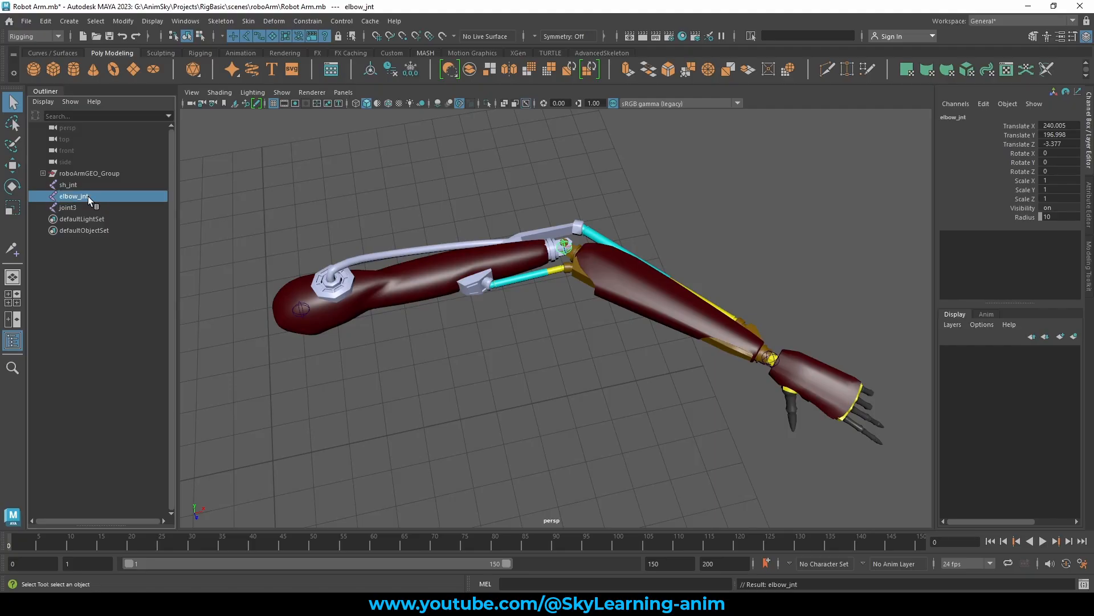
double_click(88, 208)
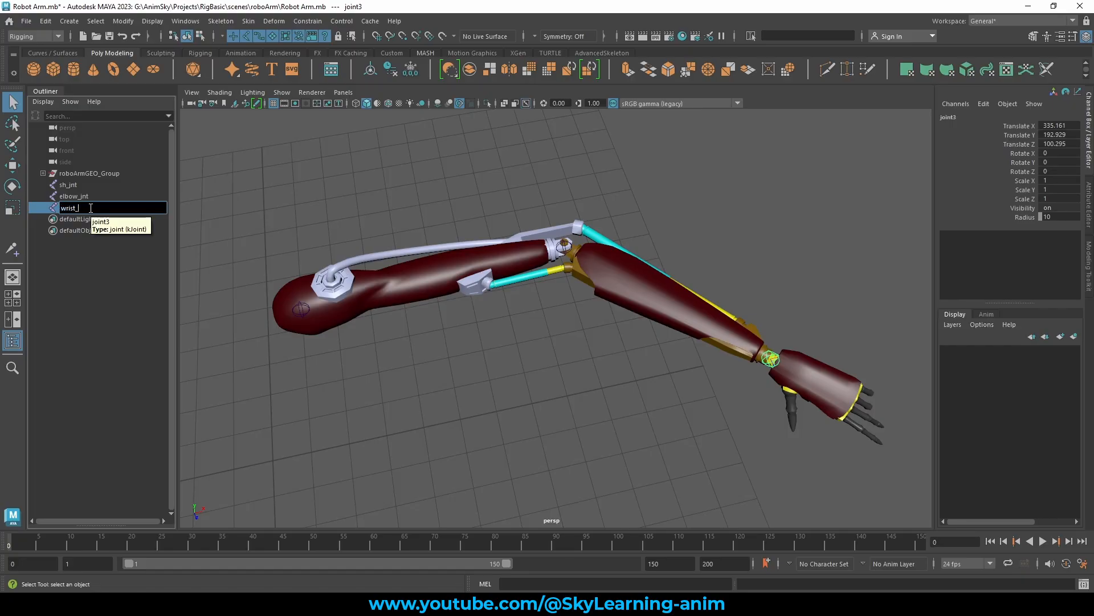
key(Return)
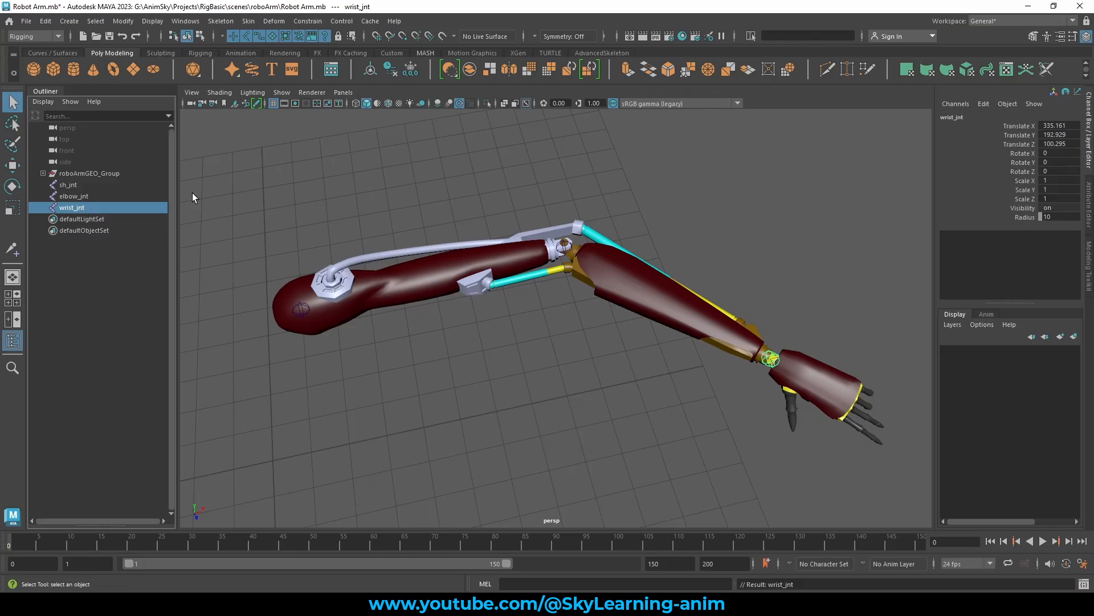
Parent wrist_jnt under elbow_jnt and elbow_jnt under sh_jnt to form the arm's joint chain
alt+drag(611, 211, 580, 198)
key(w)
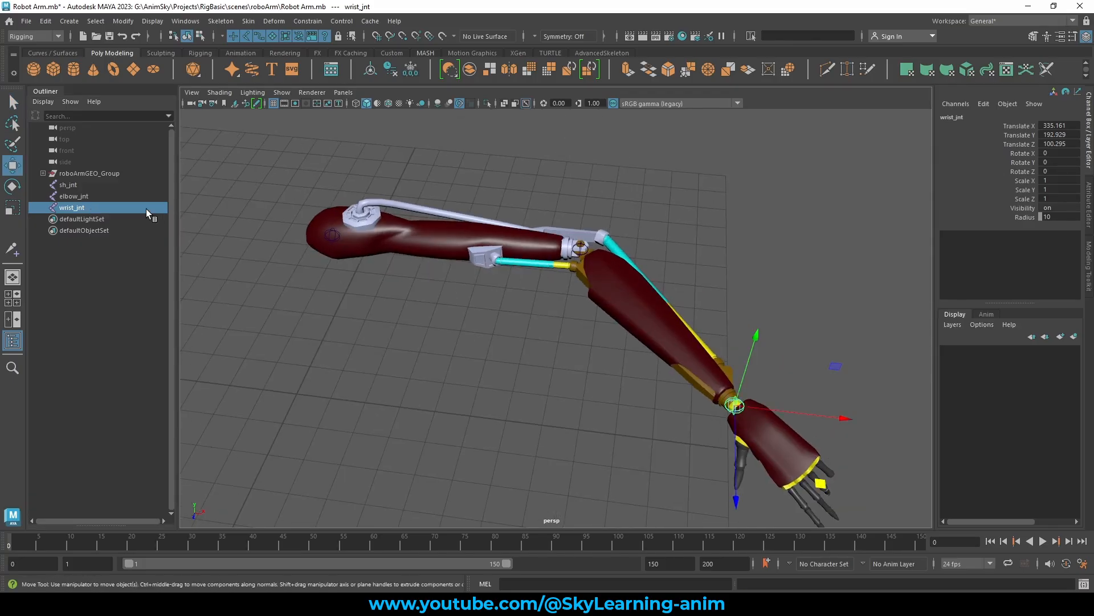
drag(85, 187, 84, 208)
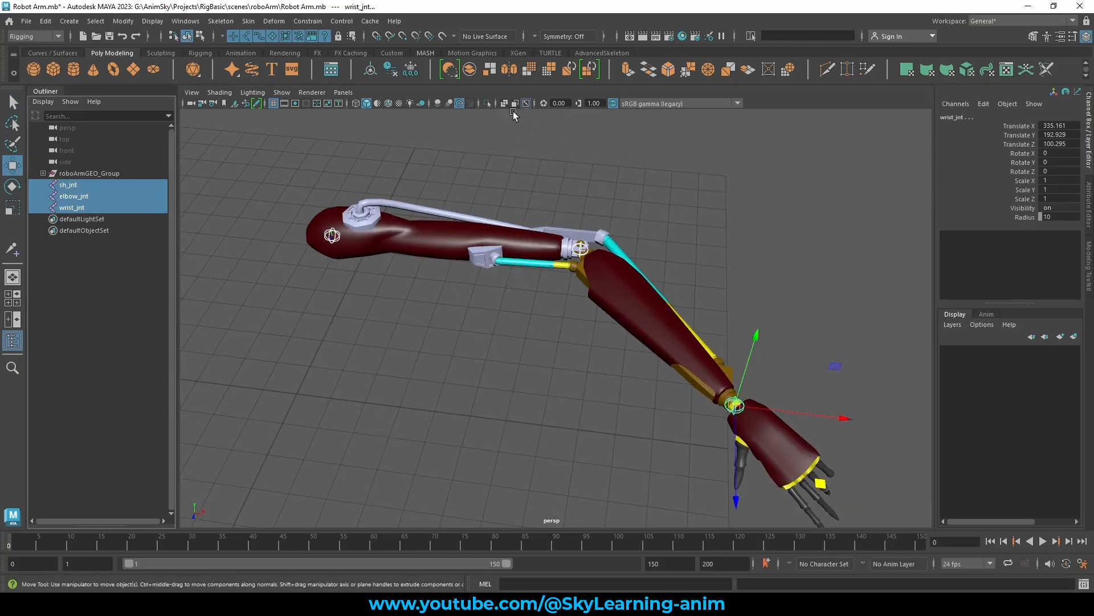
click(87, 206)
middle_drag(77, 208, 81, 197)
click(83, 197)
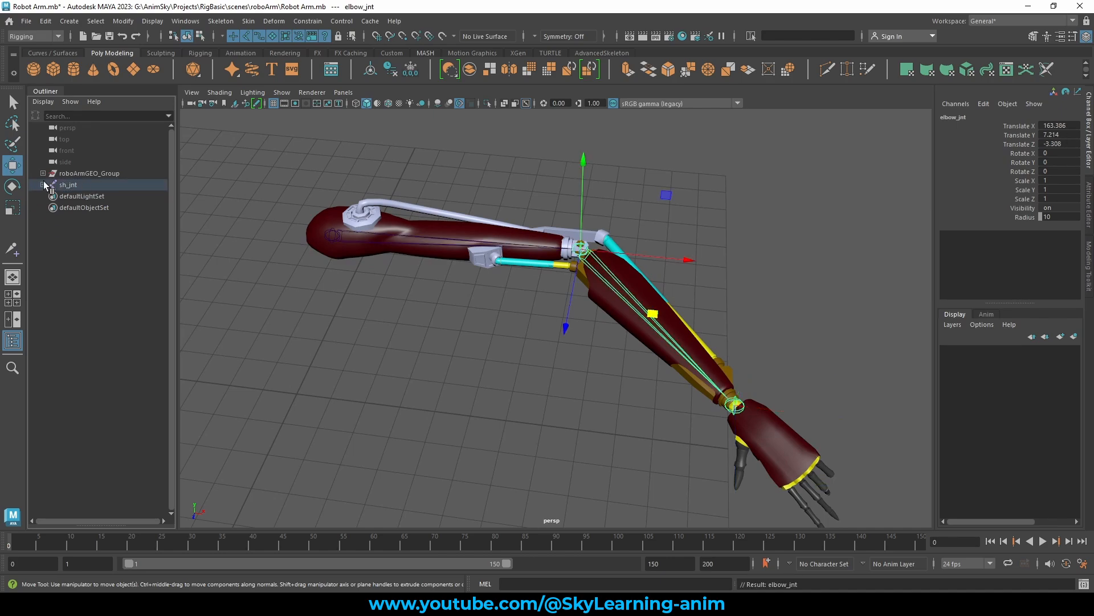
Expand the sh_jnt hierarchy, select all three joints and isolate them in the perspective view
click(44, 183)
click(84, 186)
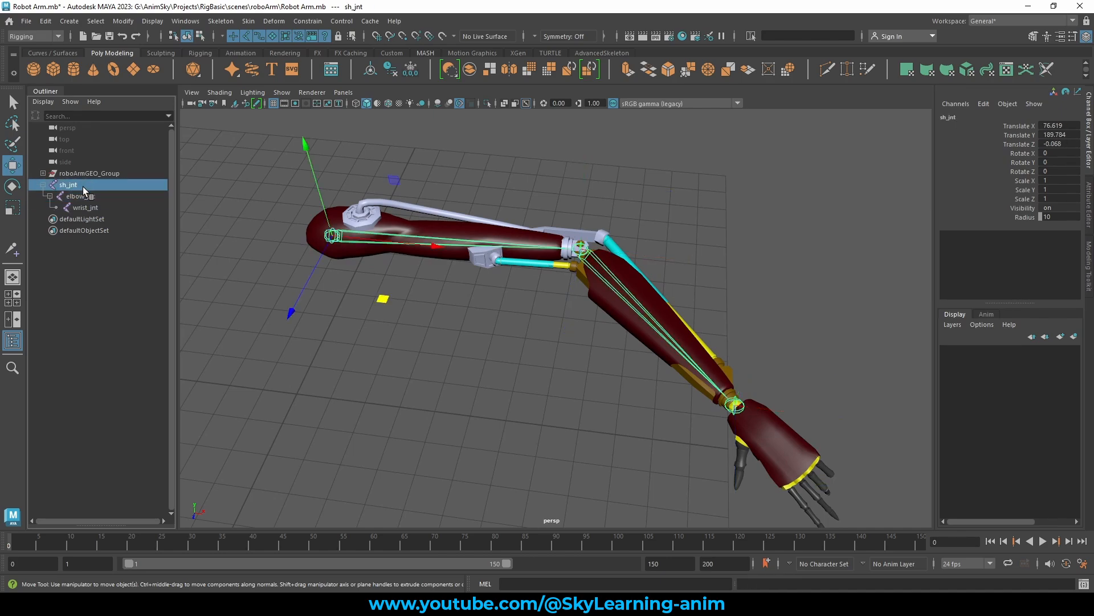
key(Down)
key(Down)
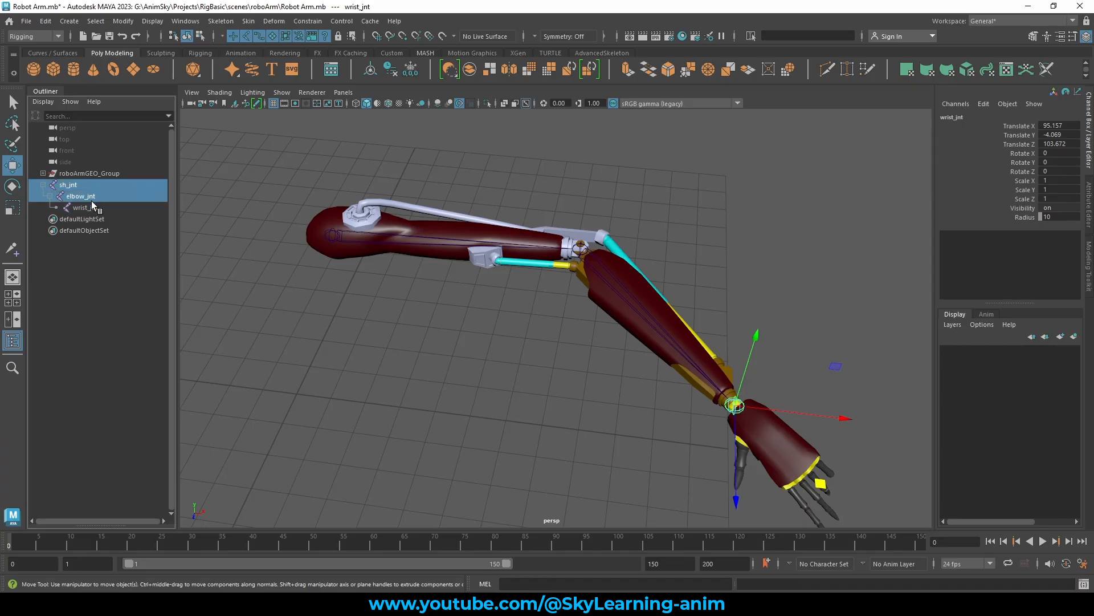
shift+click(91, 206)
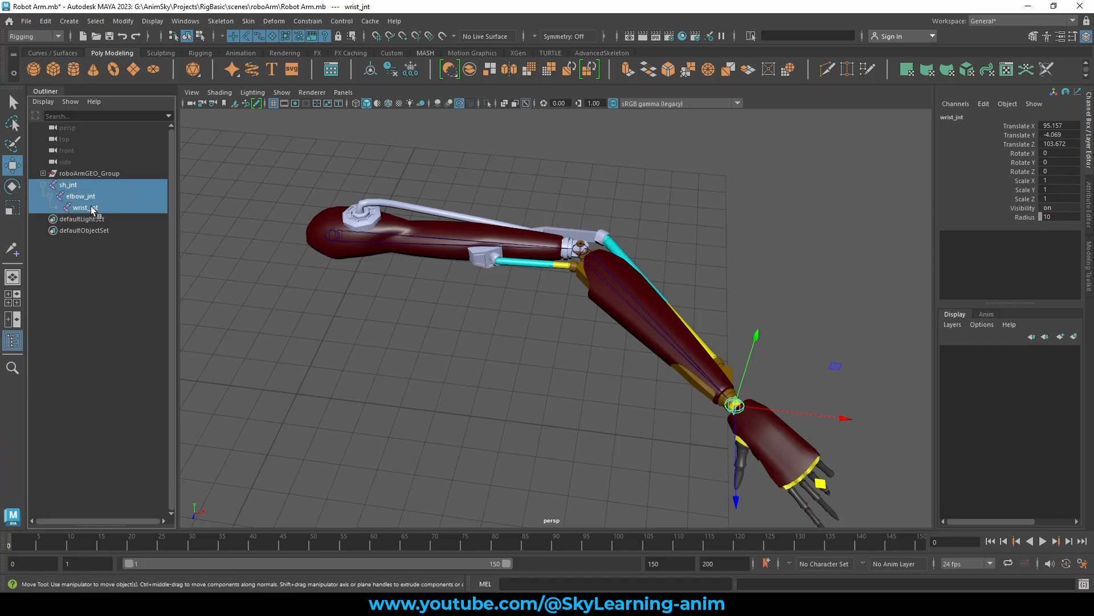
click(488, 103)
Examine the axis directions and transform values of sh_jnt and elbow_jnt from several angles
alt+drag(615, 223, 536, 197)
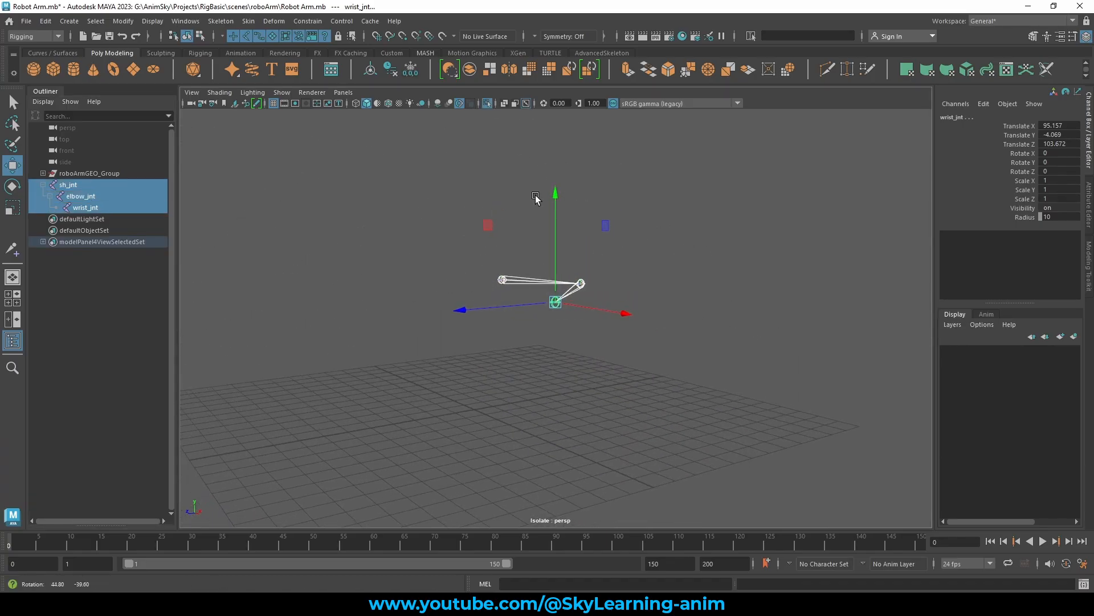
alt+drag(689, 237, 615, 205)
click(613, 270)
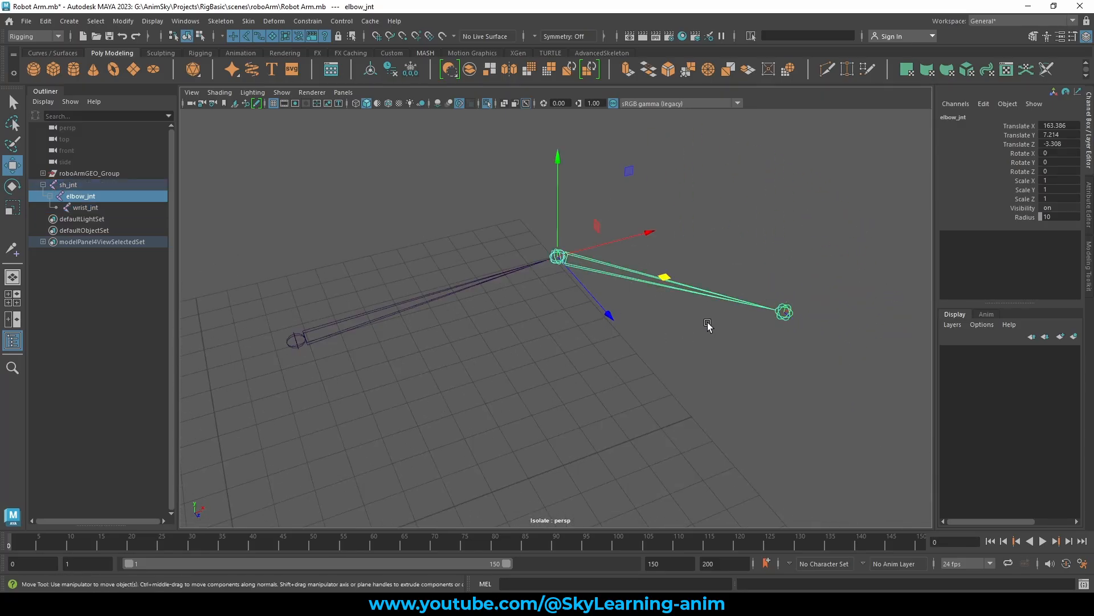
alt+drag(708, 324, 736, 321)
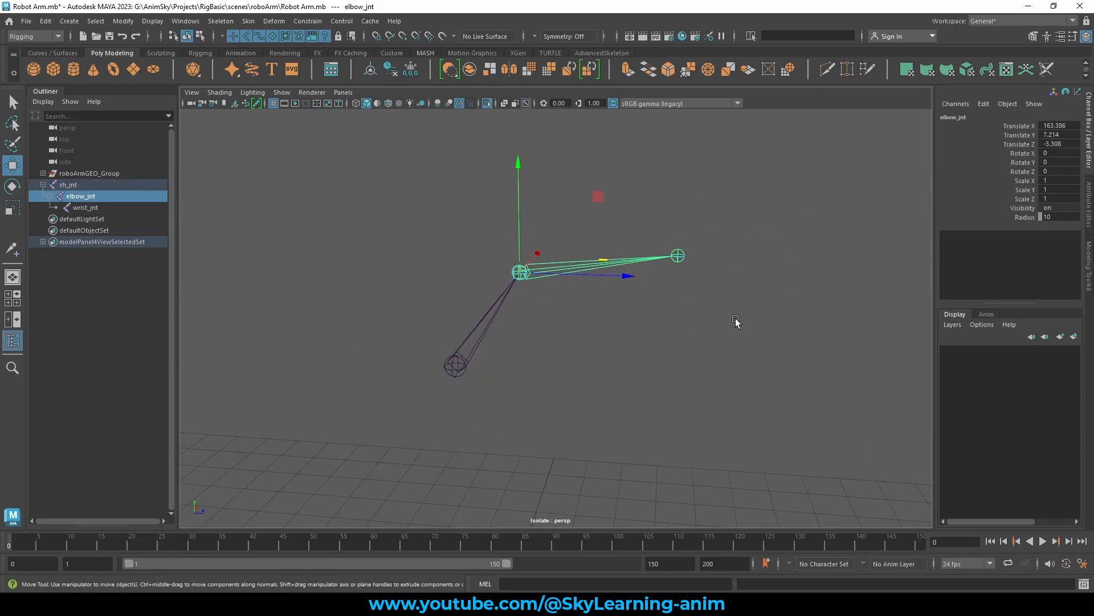
click(572, 357)
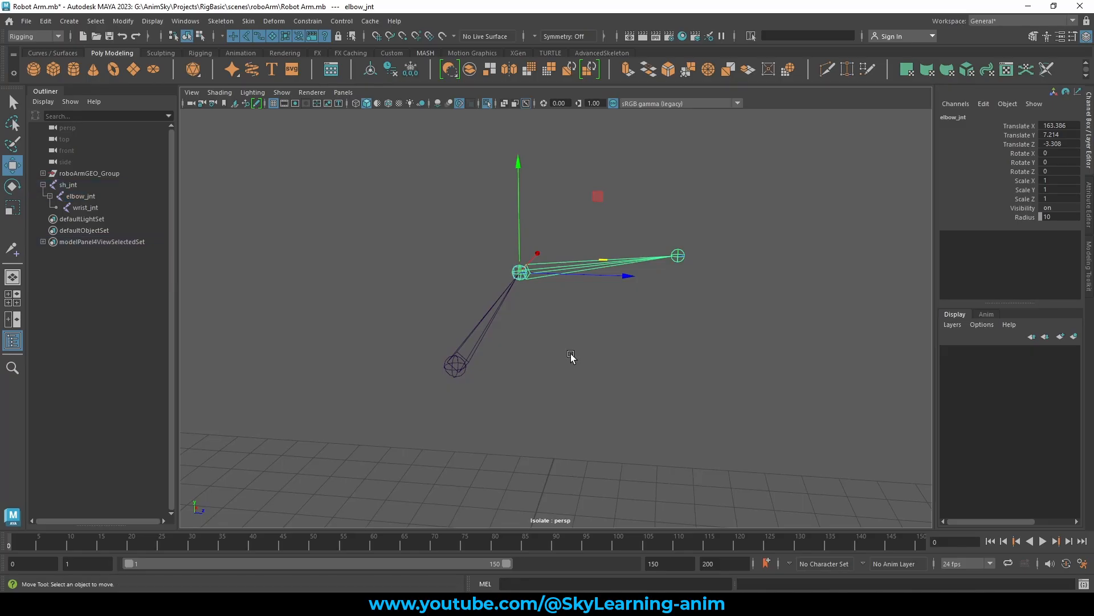
alt+drag(572, 356, 533, 279)
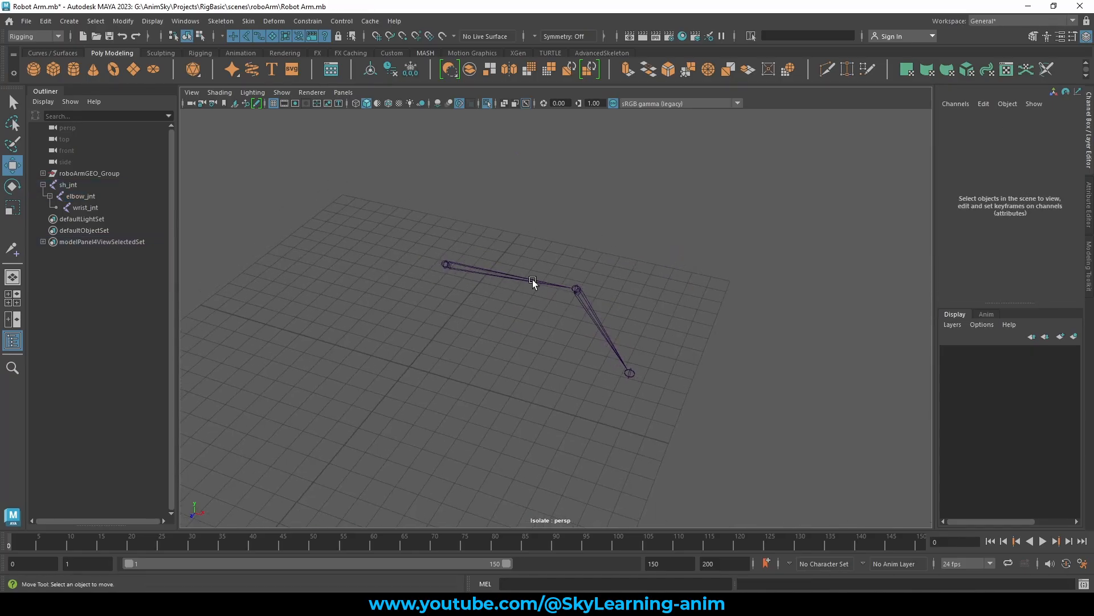
click(592, 293)
alt+drag(491, 326, 521, 248)
key(Up)
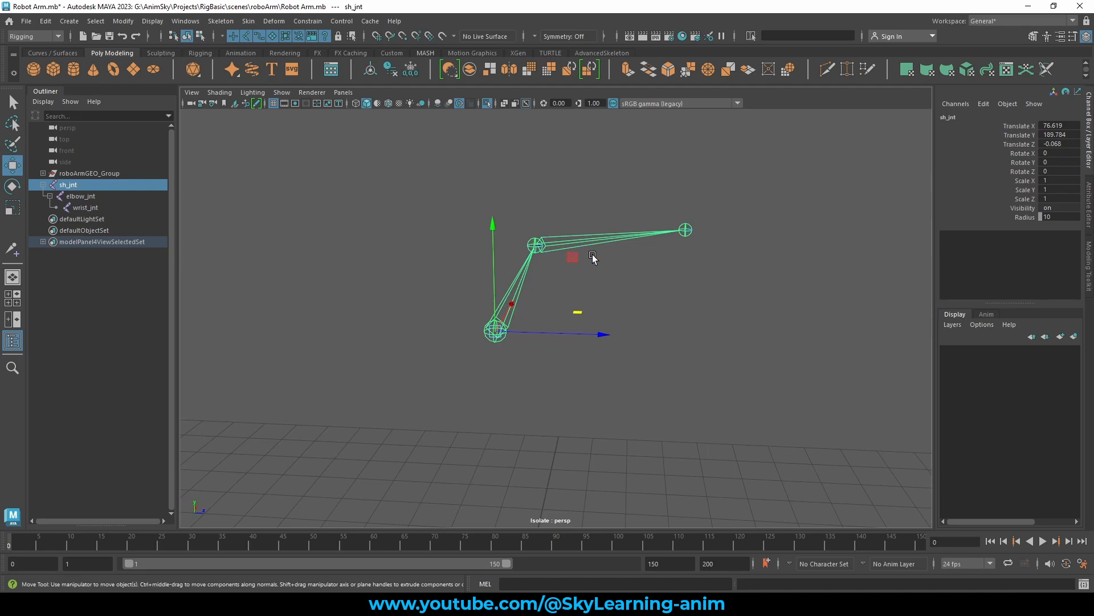
alt+drag(593, 256, 635, 271)
key(Down)
alt+drag(650, 227, 587, 236)
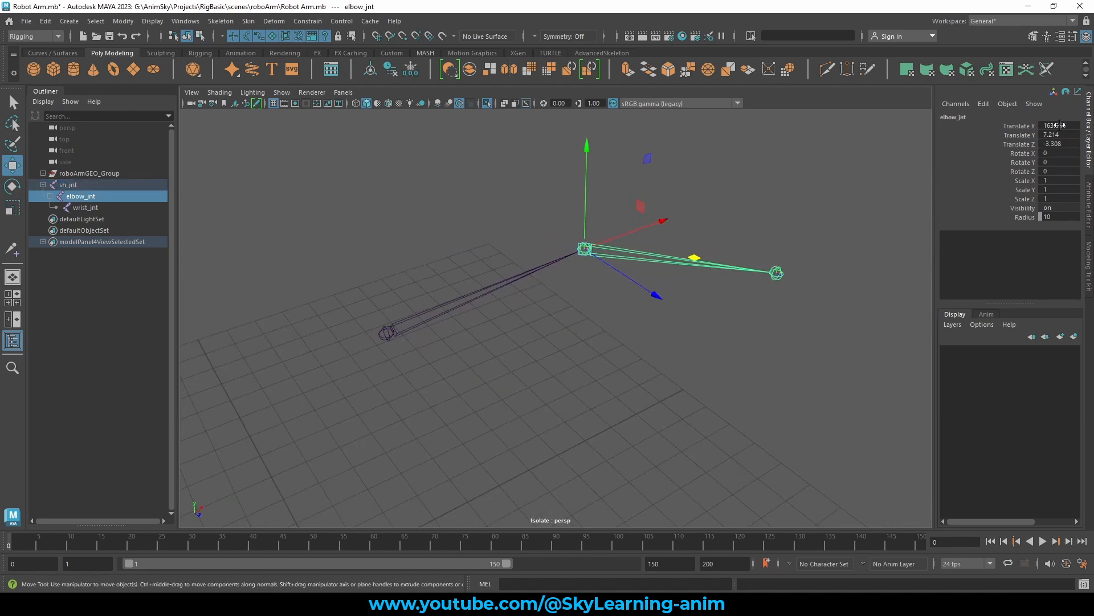
Check elbow_jnt's Translate X, Y and Z values against its axes in the view, and clear the selection
drag(1059, 125, 1060, 141)
alt+drag(691, 207, 762, 209)
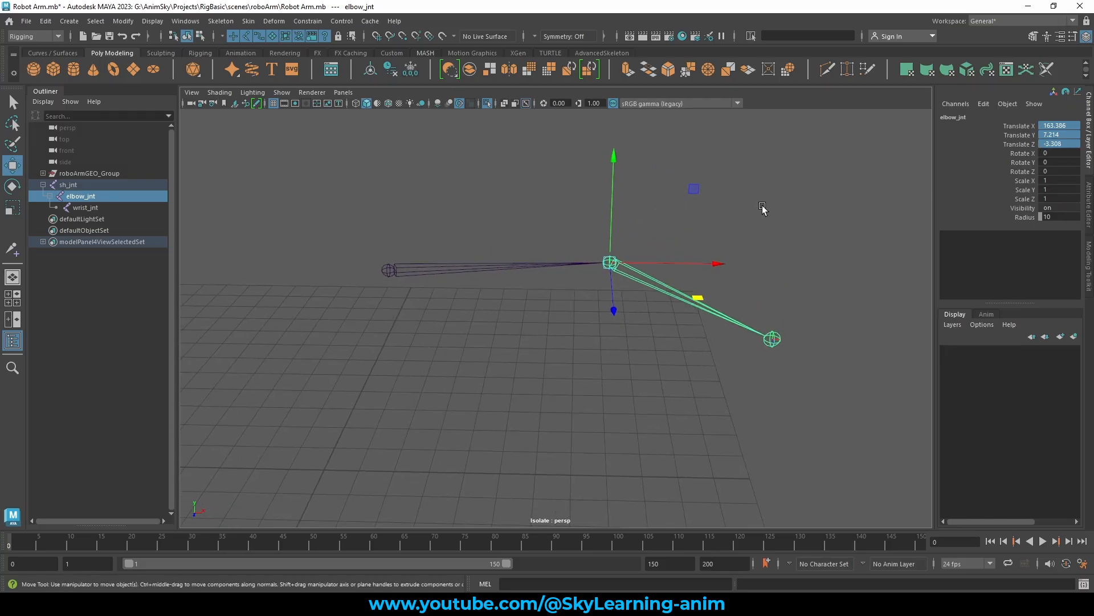
click(741, 244)
drag(690, 234, 665, 310)
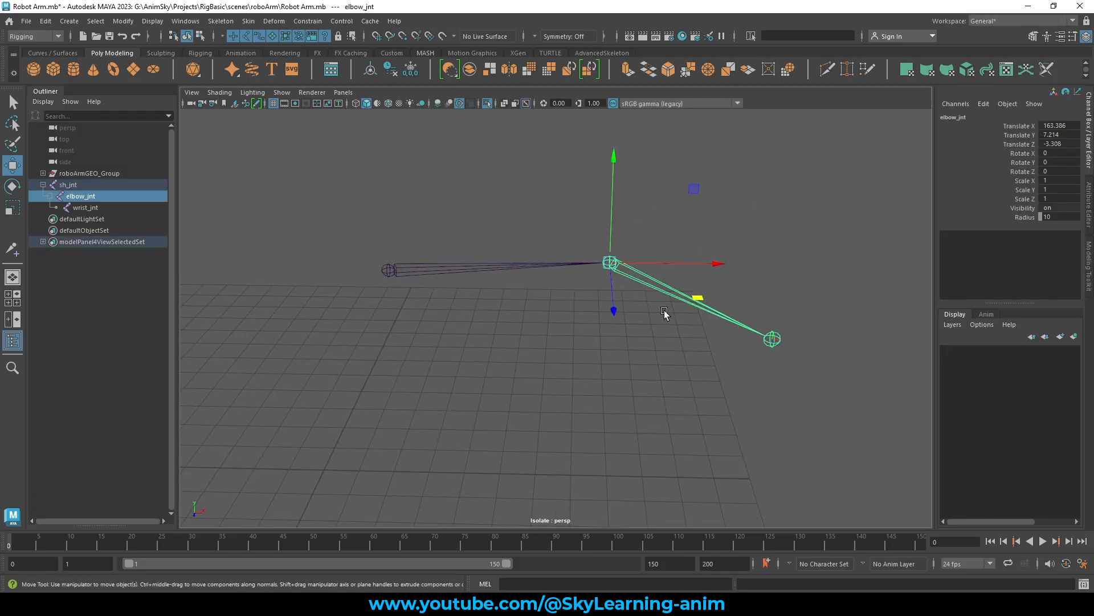
alt+drag(485, 222, 464, 200)
click(397, 230)
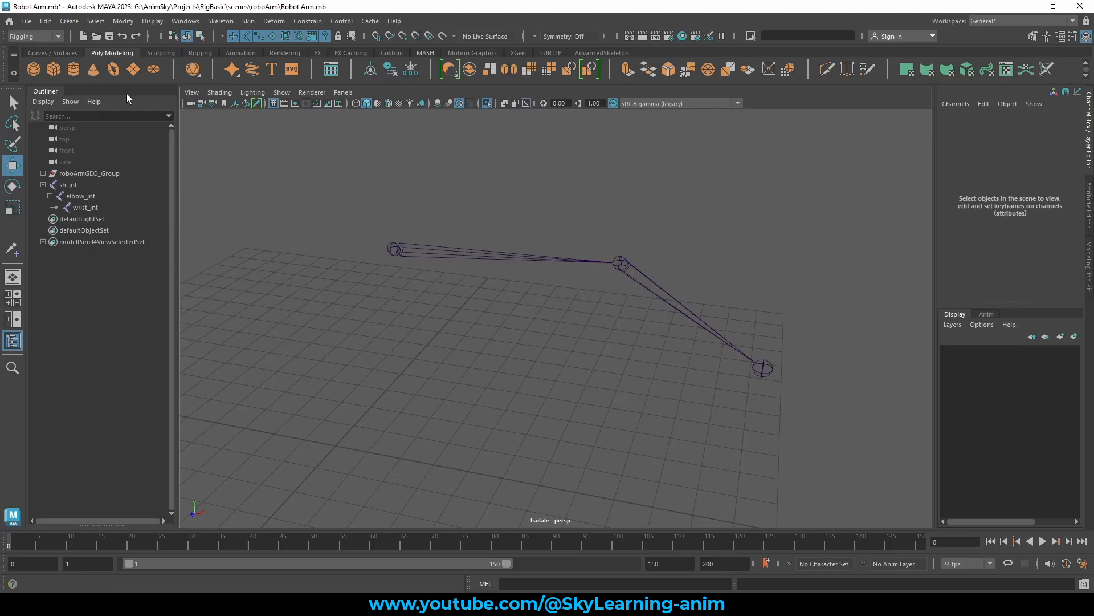
Create a polygon plane, scale it uniformly to about 118.5 and move it to about X 156, Z -22 below the joints
click(132, 68)
alt+drag(474, 296, 516, 346)
key(e)
key(r)
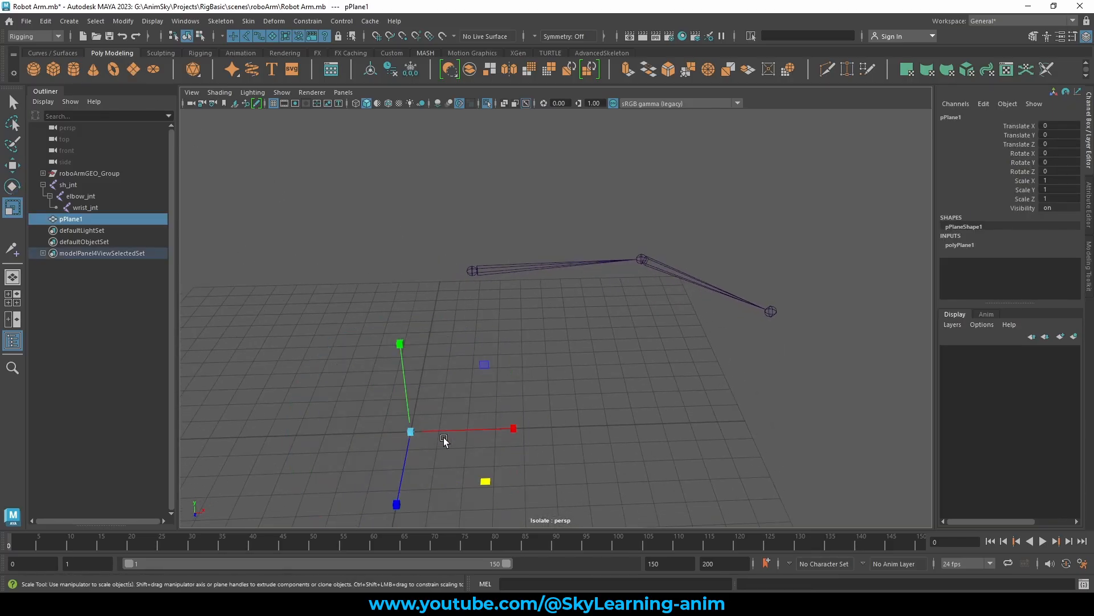
drag(411, 431, 495, 434)
key(w)
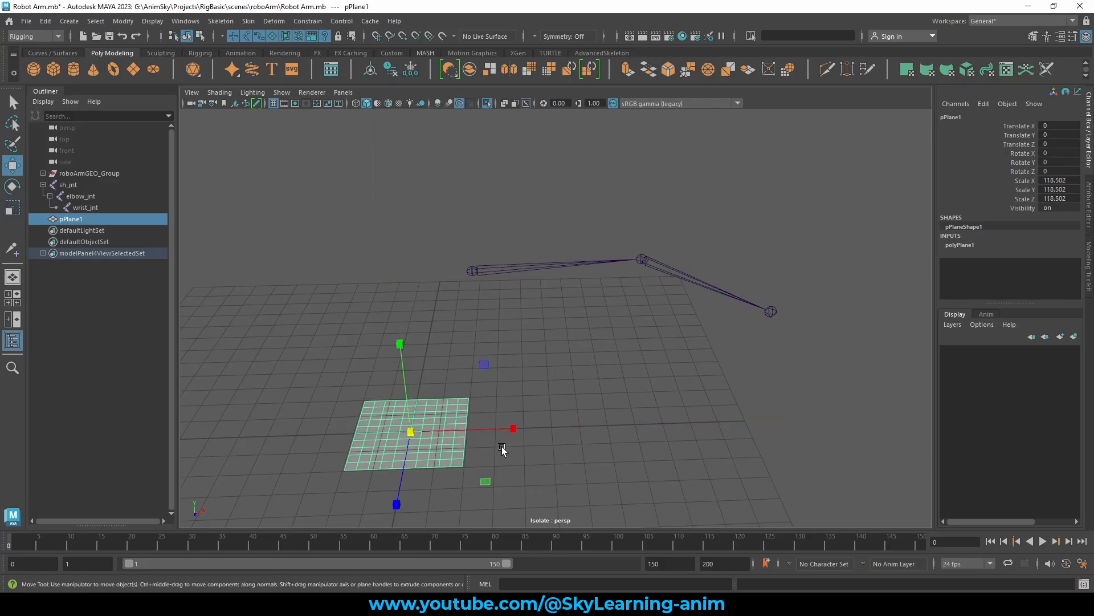
drag(480, 477, 635, 462)
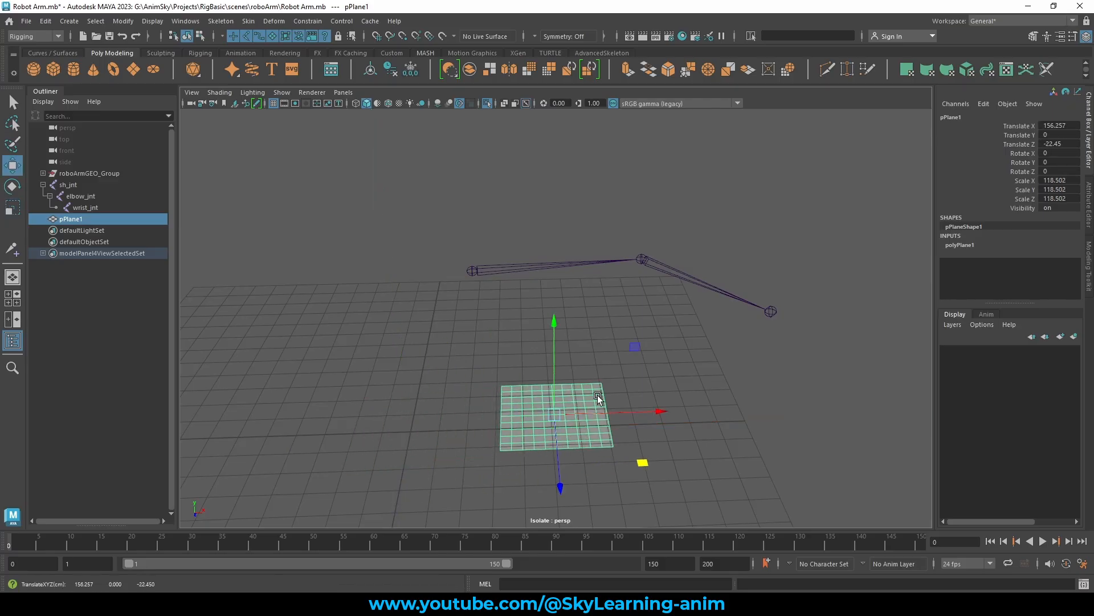
alt+drag(596, 395, 630, 384)
alt+drag(698, 349, 640, 308)
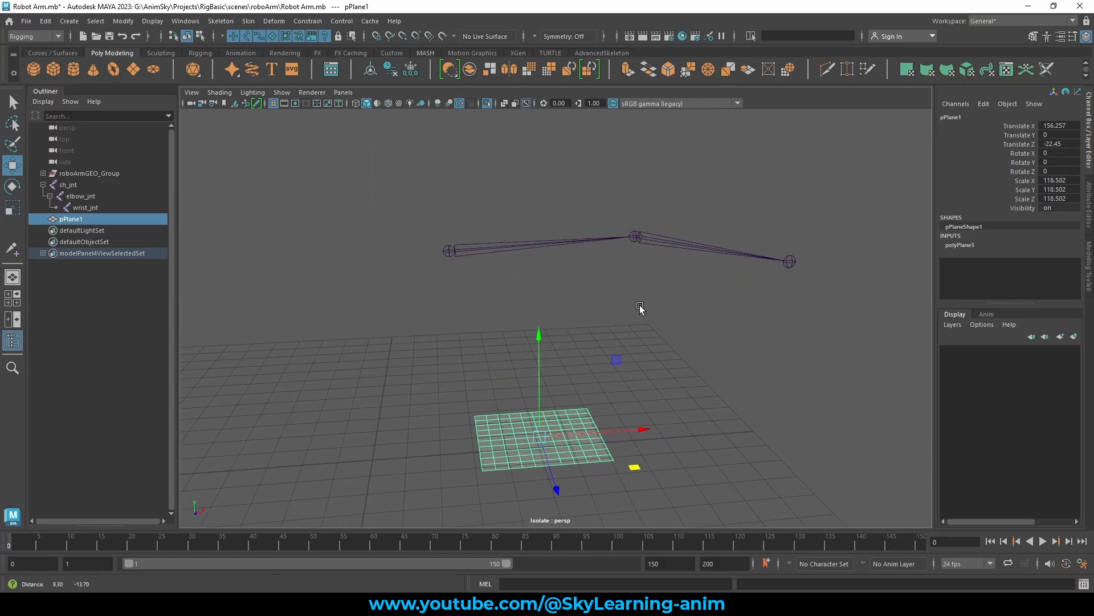
click(480, 251)
shift+click(498, 439)
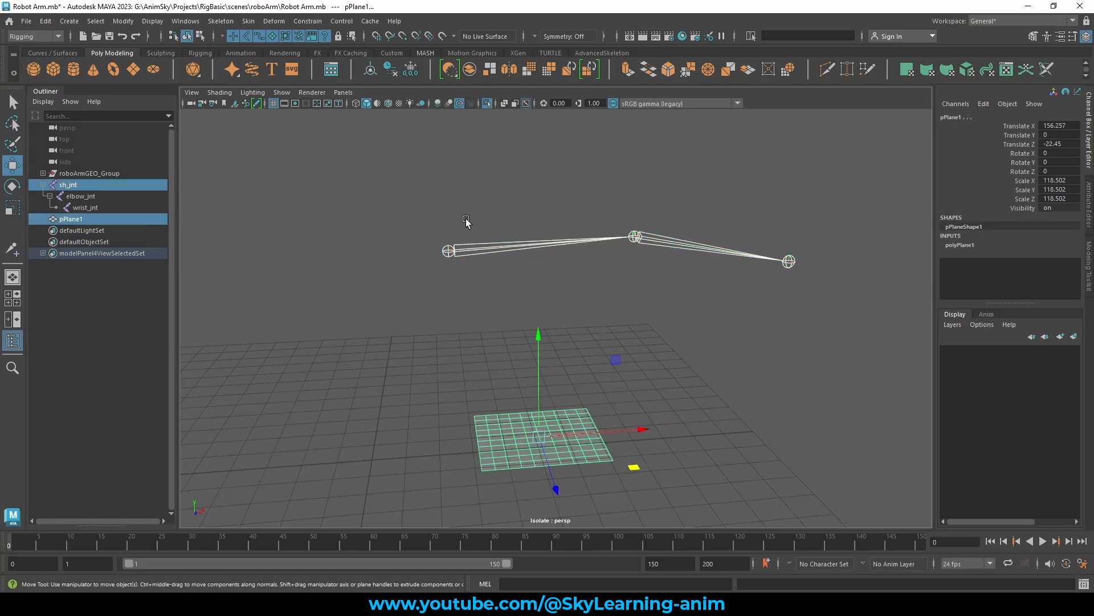
click(471, 249)
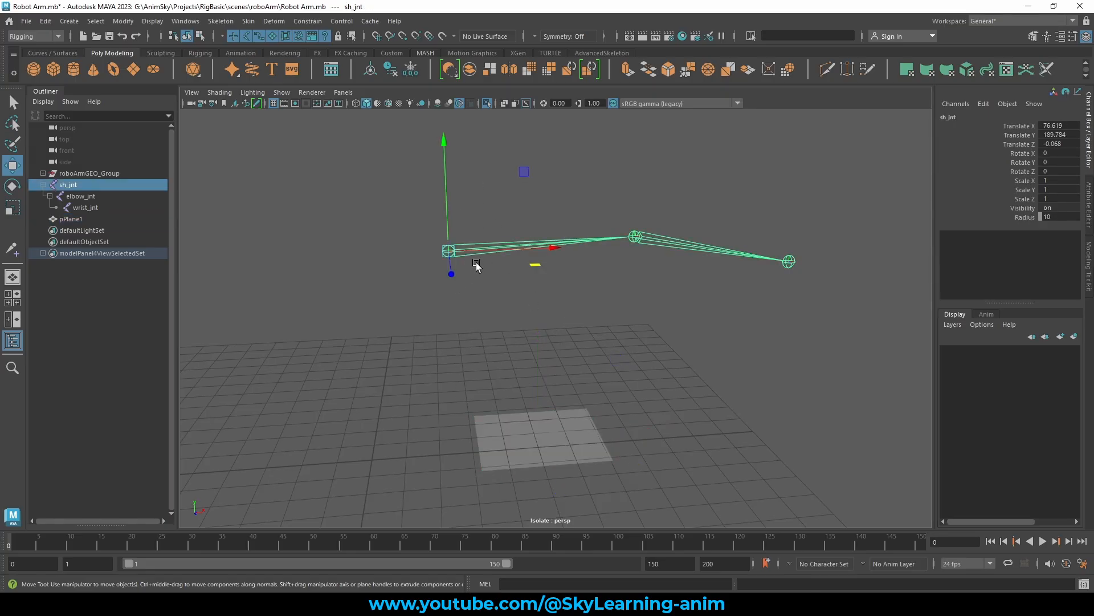
Set the plane's Subdivisions Width and Subdivisions Height to 1
alt+drag(582, 328, 604, 362)
click(547, 390)
click(967, 244)
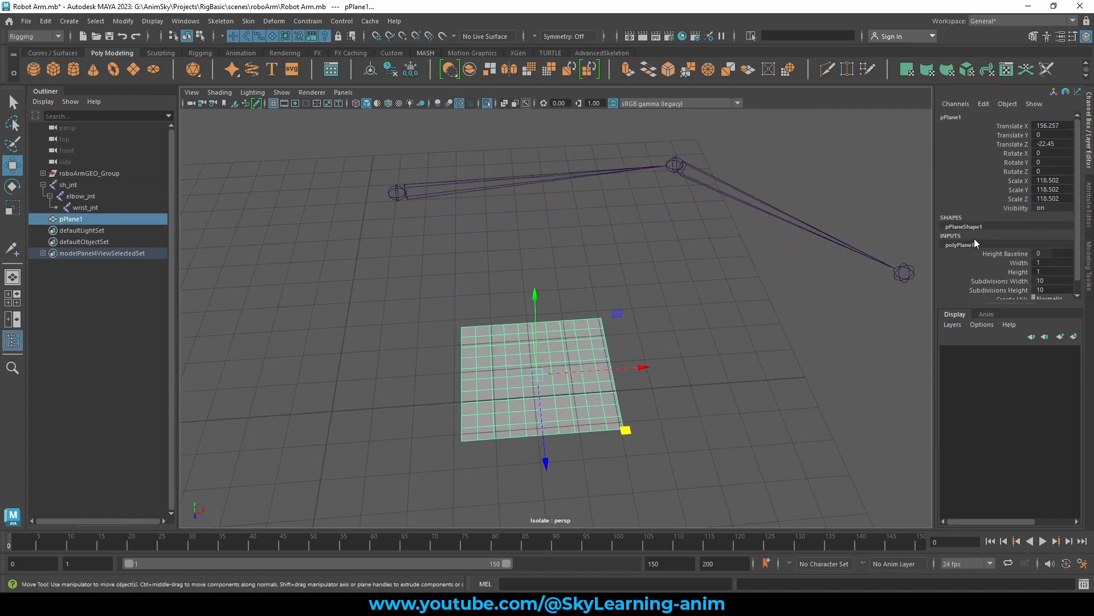
drag(1004, 267, 999, 278)
middle_drag(544, 349, 354, 353)
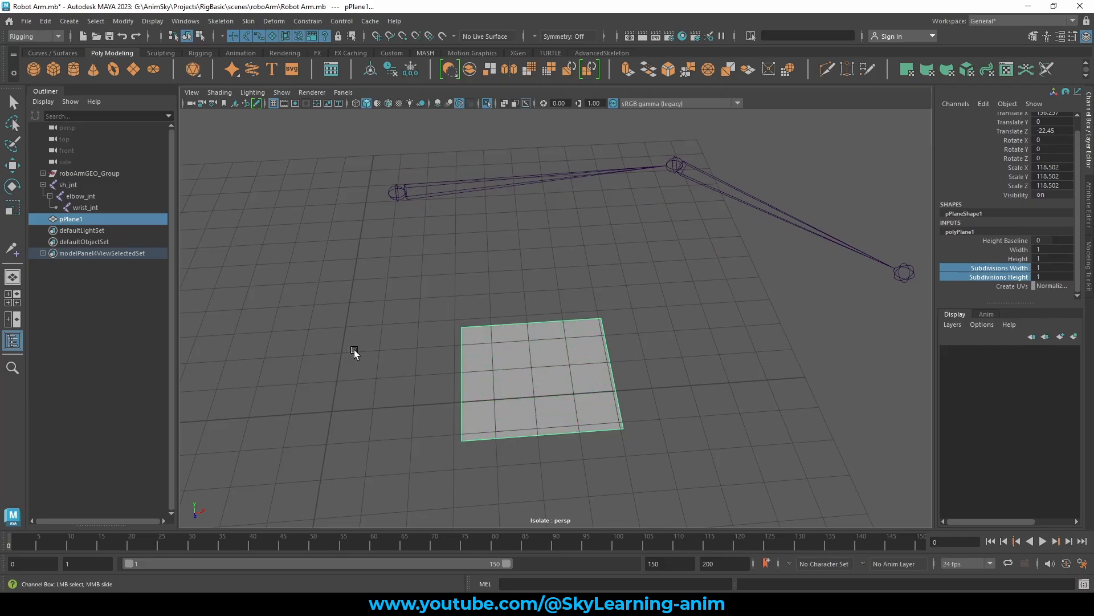
Parent-constrain the plane to sh_jnt with Maintain Offset off and all translate and rotate axes constrained
alt+drag(580, 333, 561, 296)
drag(469, 129, 500, 284)
key(w)
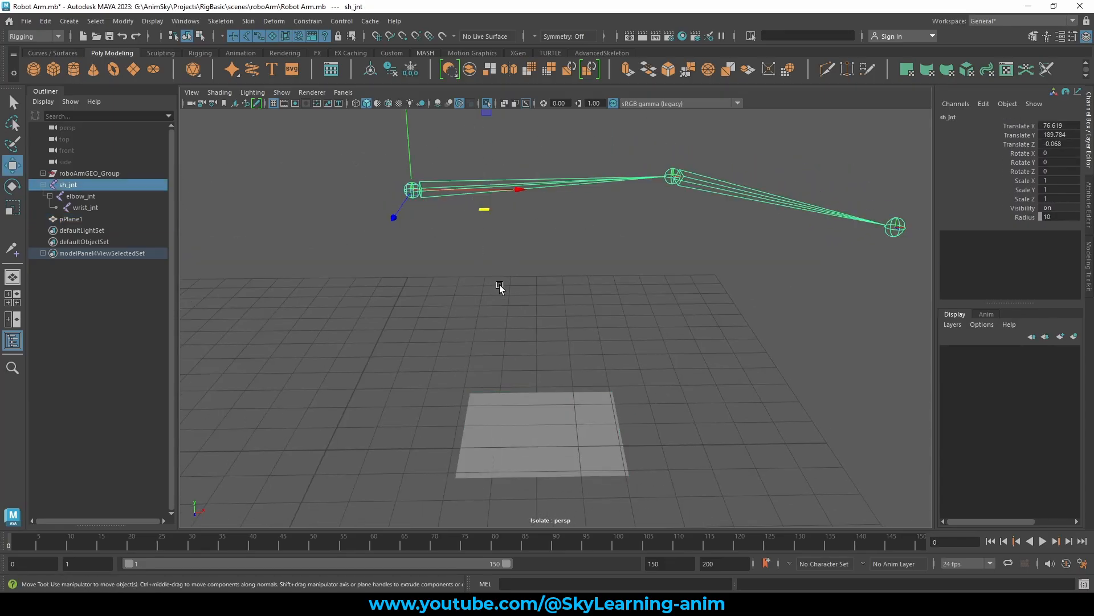
shift+click(519, 410)
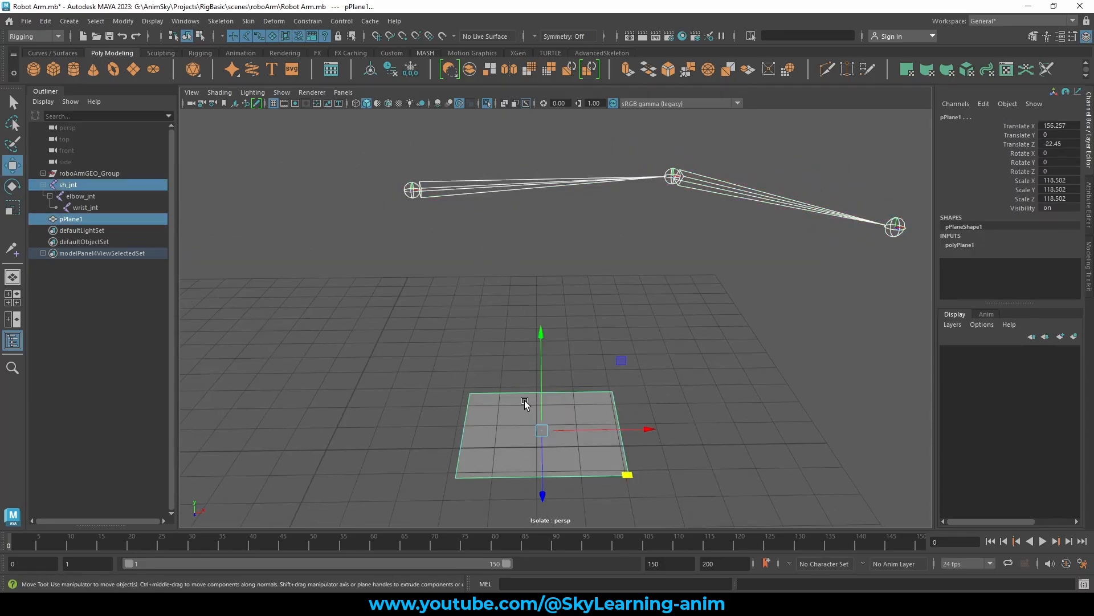
click(276, 23)
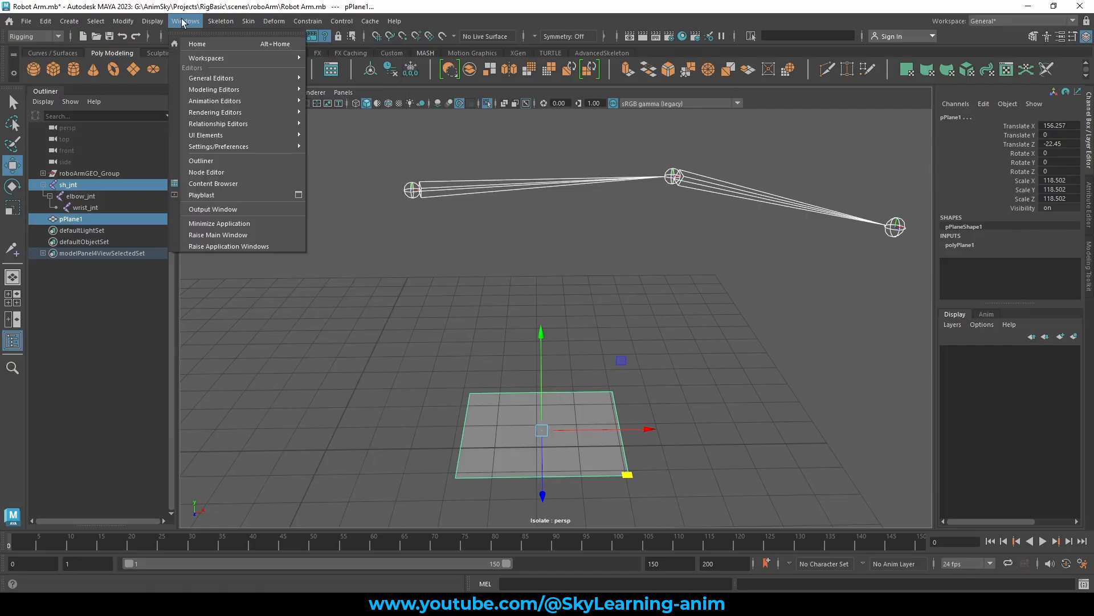
mouse_move(291, 23)
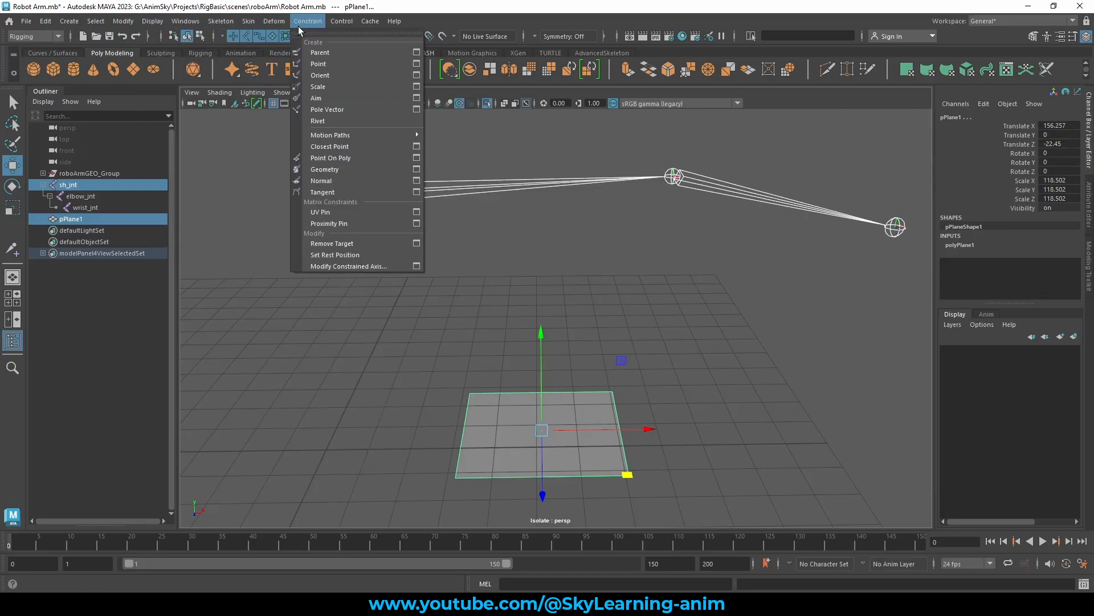
click(418, 53)
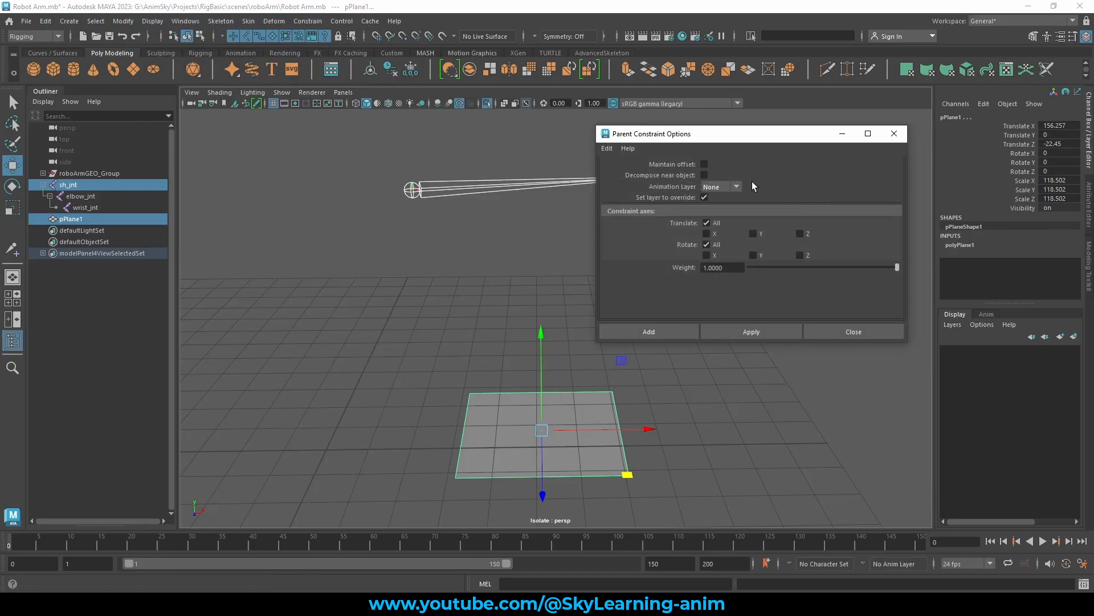
click(665, 337)
Delete the parent constraint under pPlane1 and reselect the plane
alt+drag(600, 314, 570, 328)
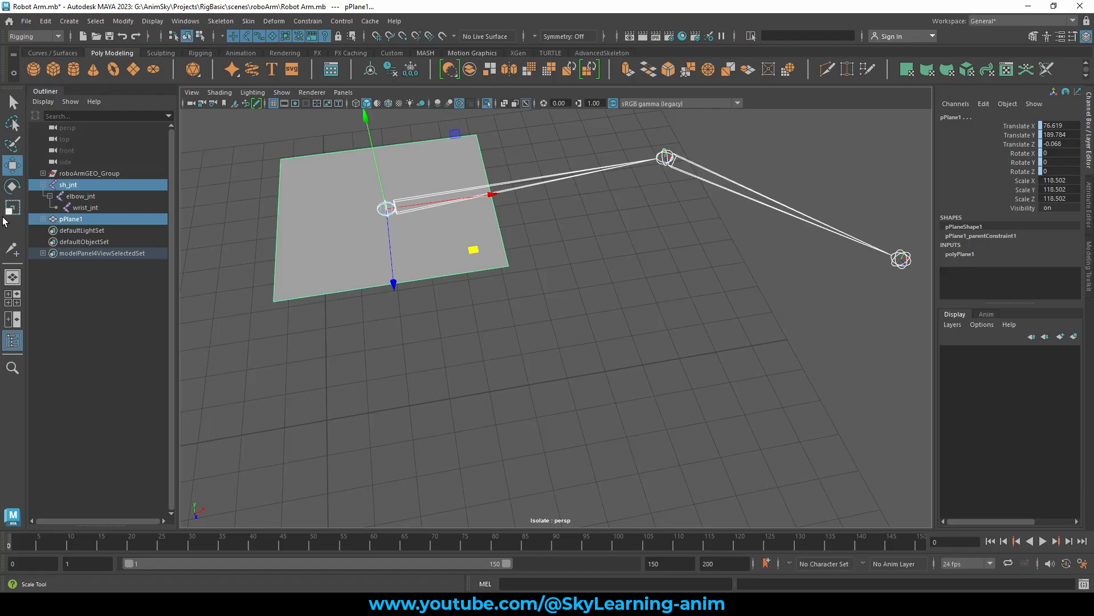
click(42, 219)
click(79, 229)
key(Delete)
click(95, 219)
scroll(408, 251, down, 5)
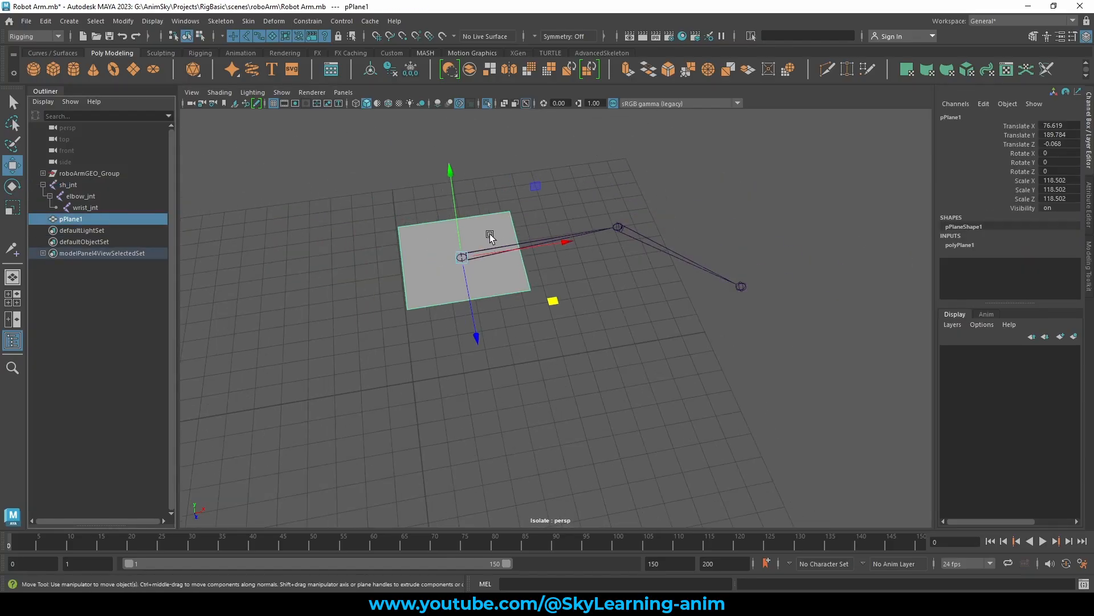
Rotate the plane to about -15.8 in Y, stretch its Scale X to about 465 and slide it lengthwise to span the joint chain
alt+drag(489, 237, 482, 268)
key(e)
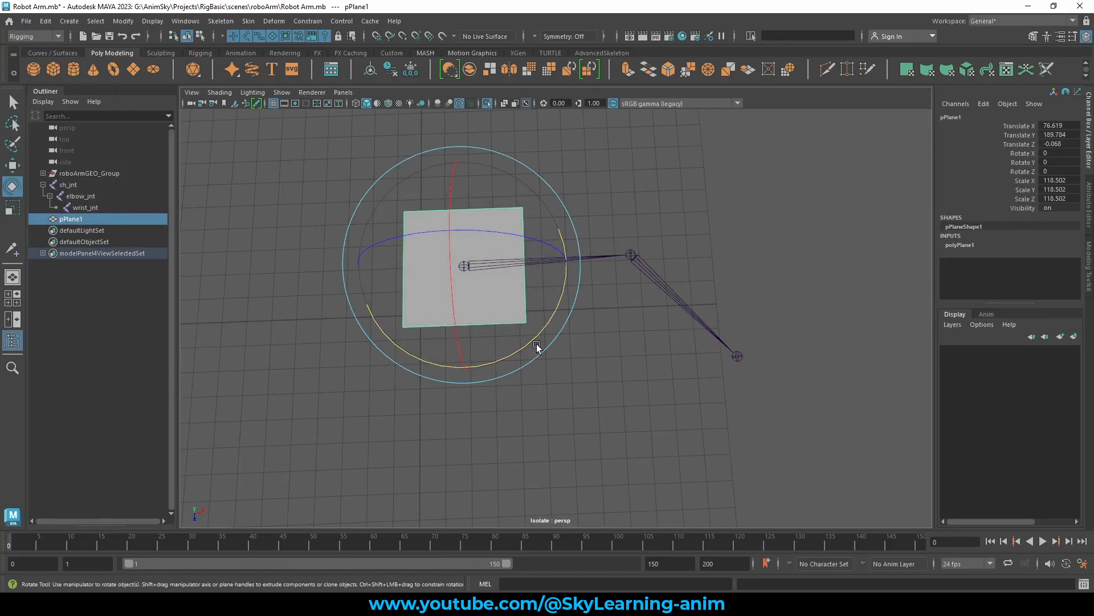
drag(539, 342, 529, 363)
key(r)
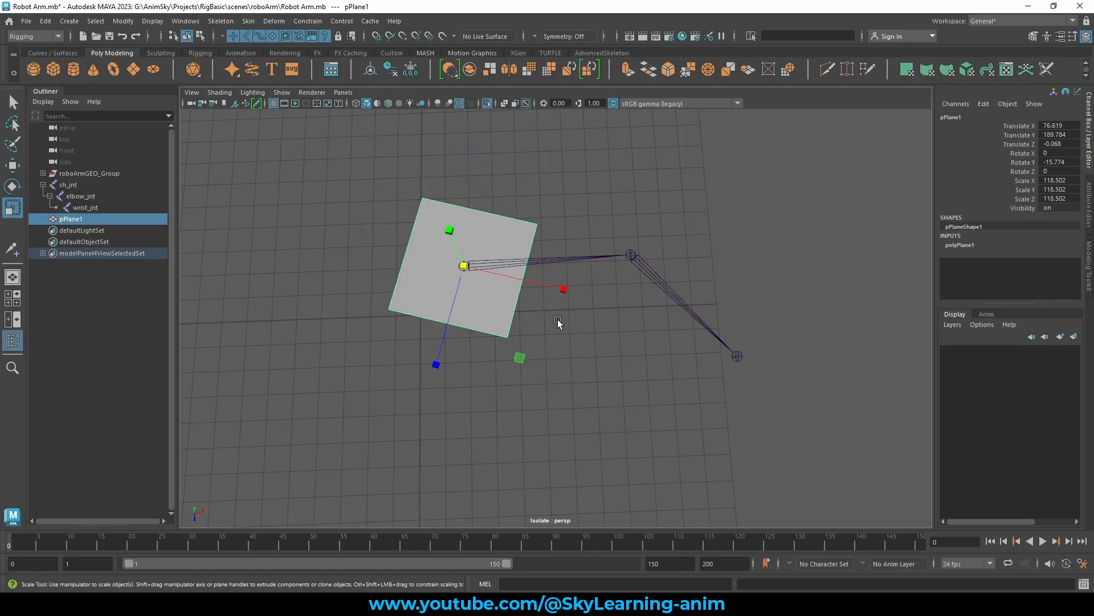
drag(561, 289, 863, 327)
key(w)
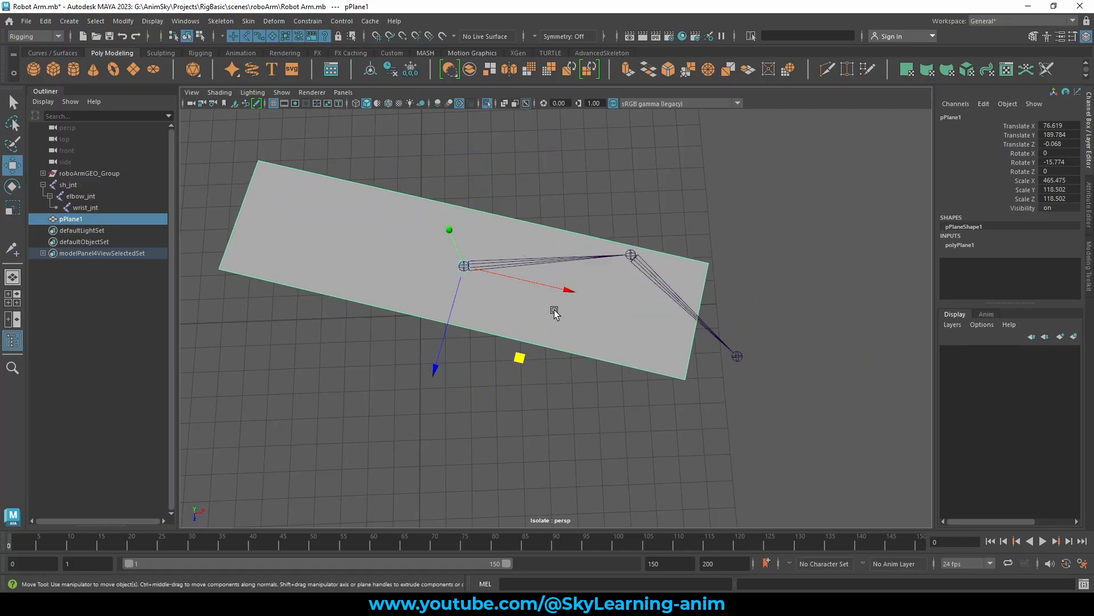
drag(570, 291, 680, 321)
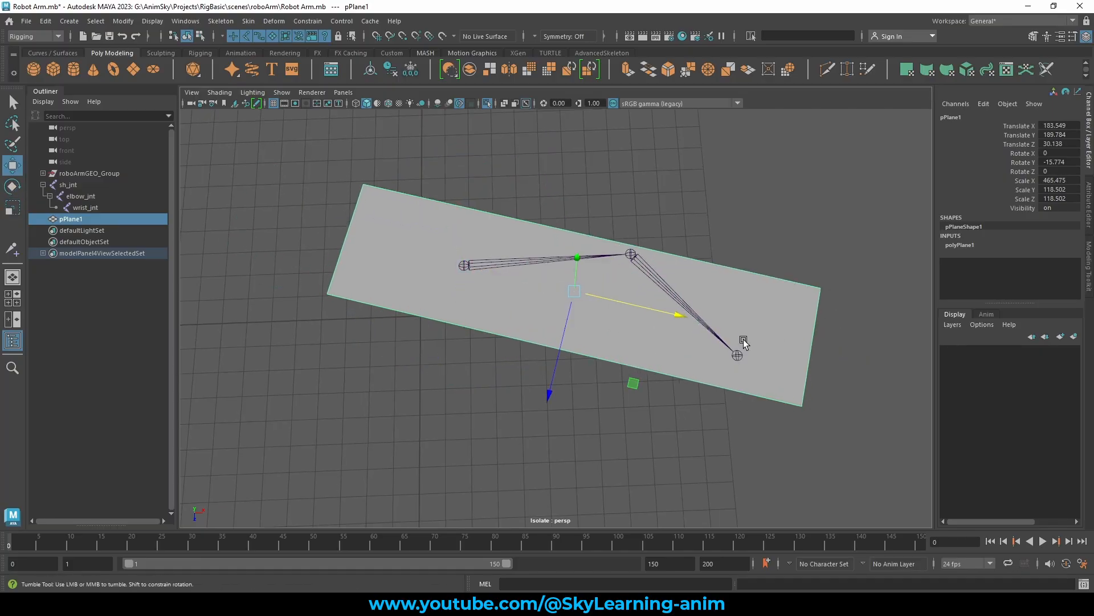
Snap the plane's short edge near the wrist onto wrist_jnt
alt+drag(743, 340, 746, 291)
alt+middle_drag(746, 290, 608, 359)
alt+right_drag(609, 359, 728, 371)
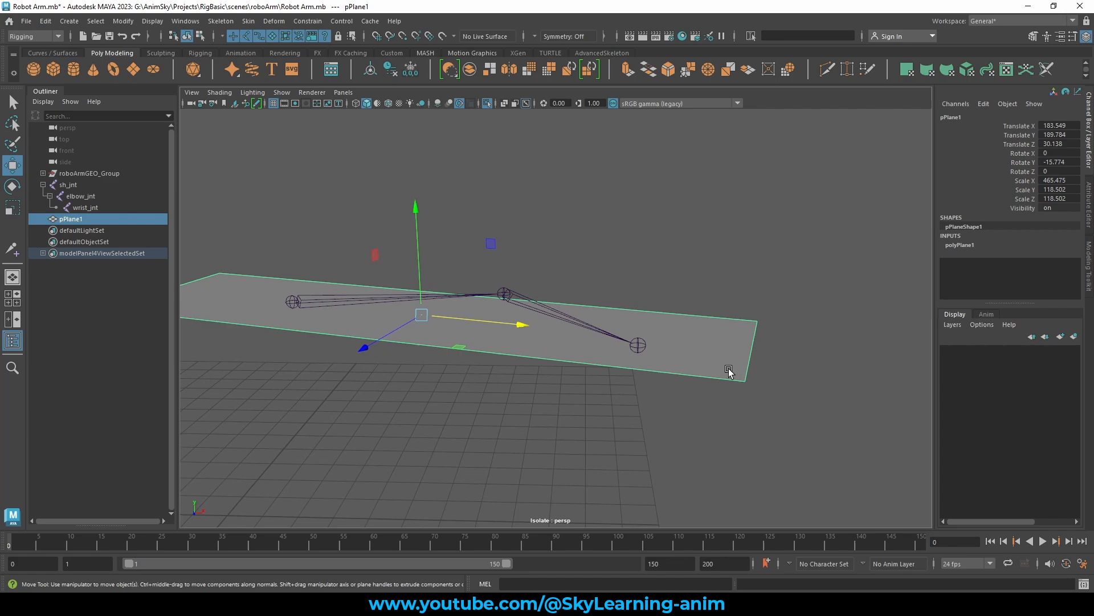
key(F10)
click(747, 339)
alt+drag(703, 366, 707, 364)
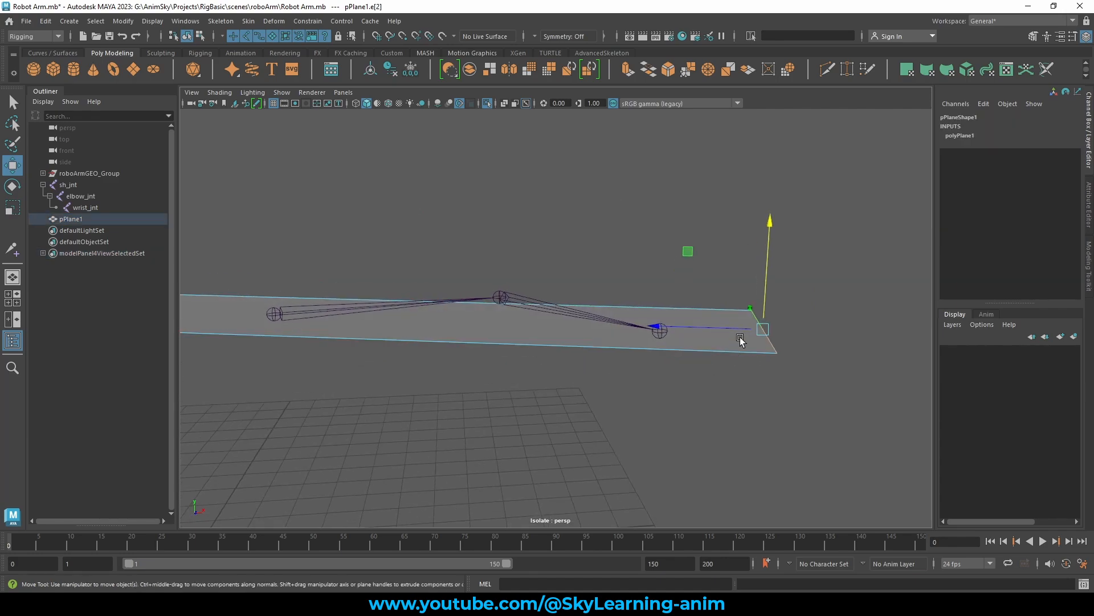
click(762, 330)
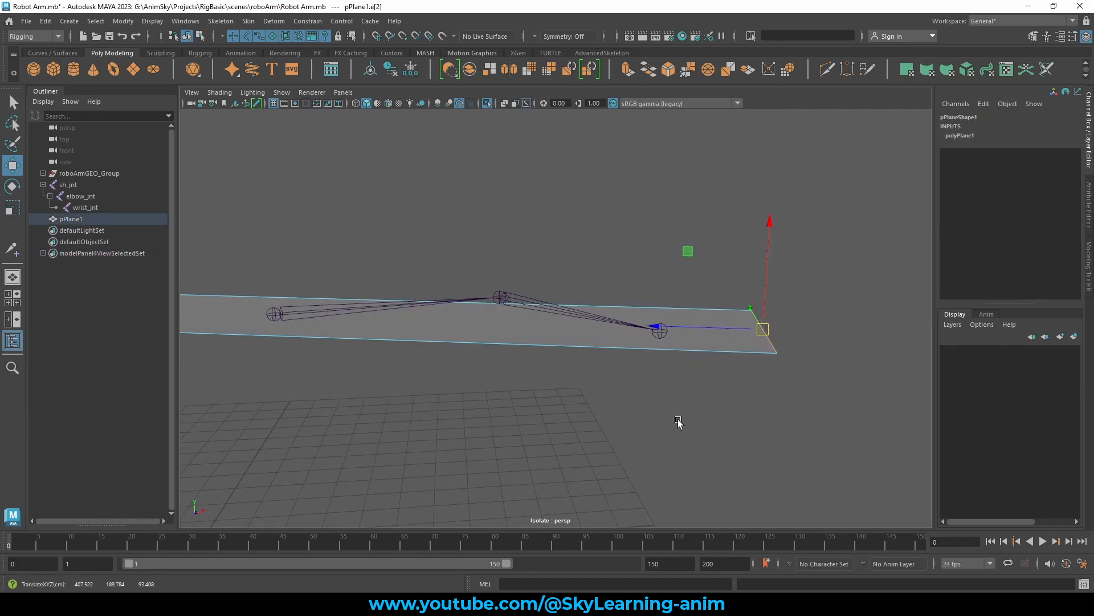
middle_drag(674, 375, 659, 335)
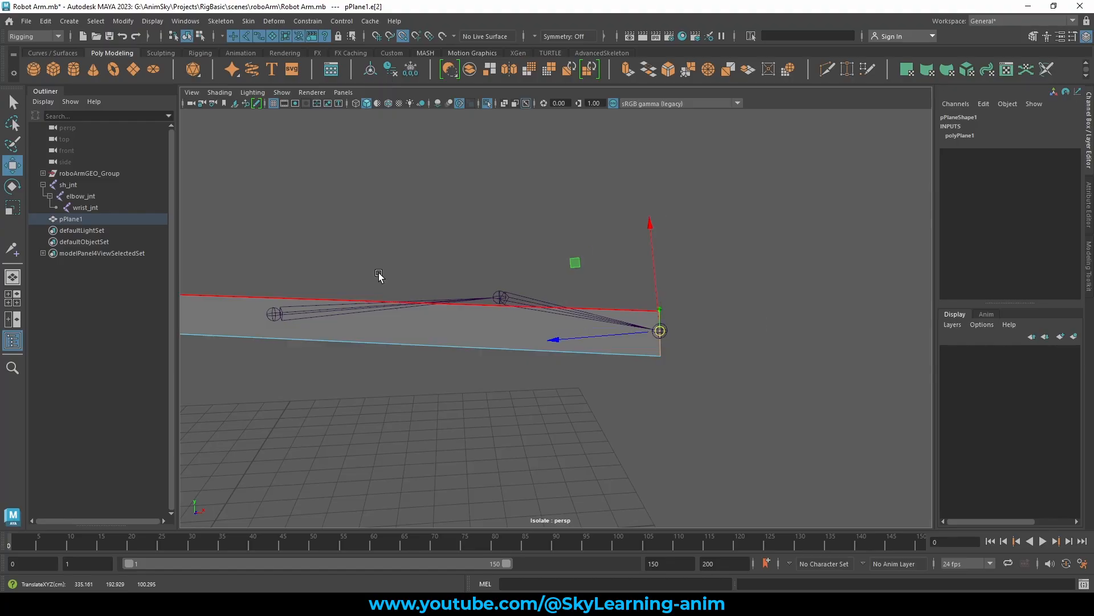
Snap the plane's short edge at the shoulder end onto sh_jnt
alt+drag(440, 244, 618, 264)
click(300, 308)
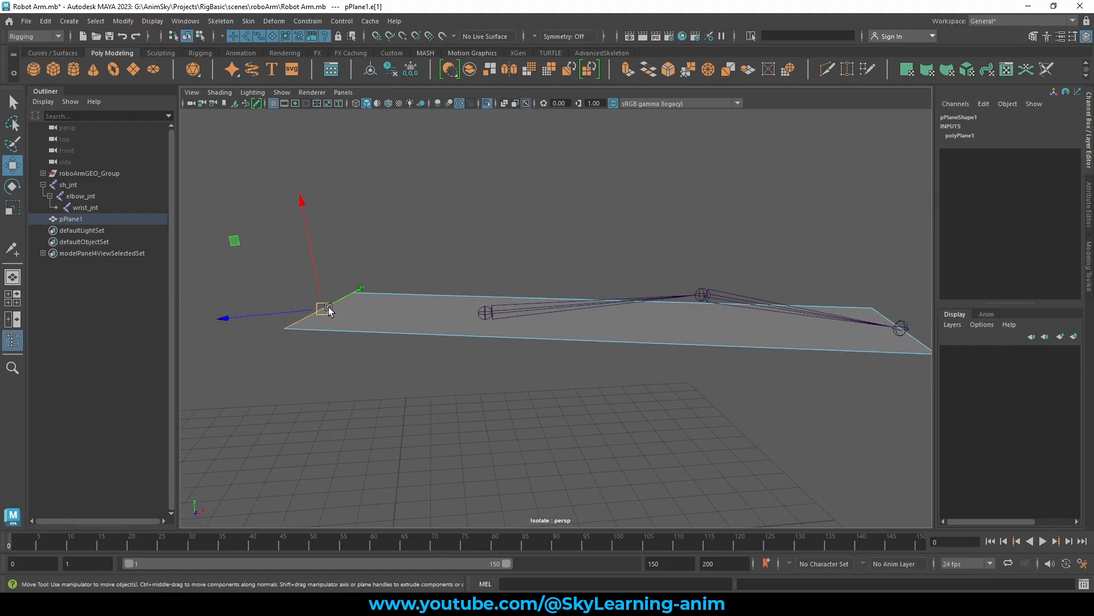
middle_drag(387, 352, 487, 311)
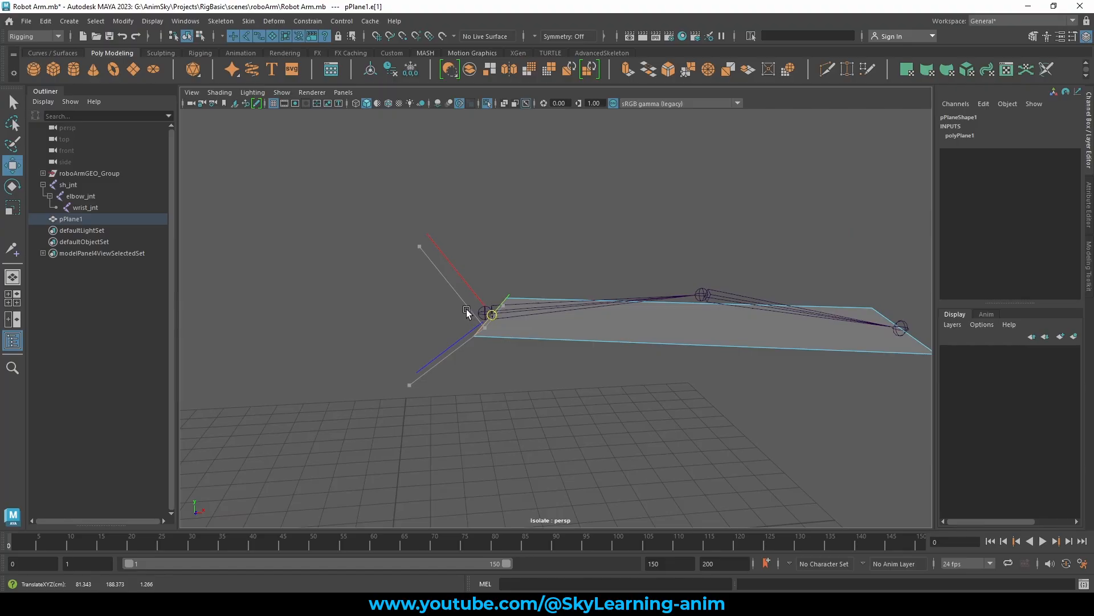
alt+drag(540, 344, 486, 391)
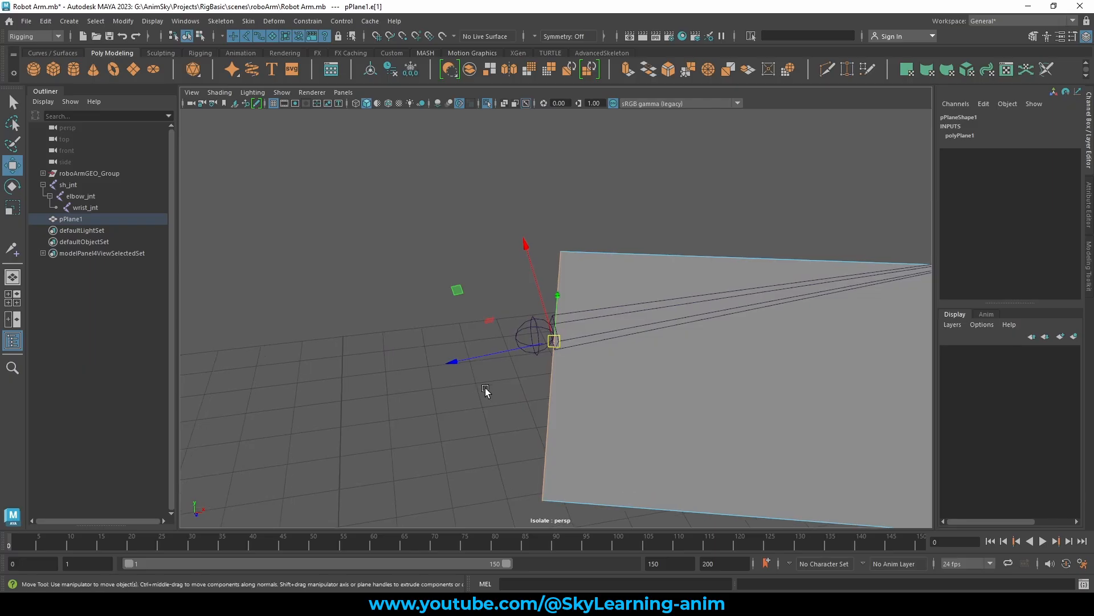
alt+drag(543, 334, 505, 313)
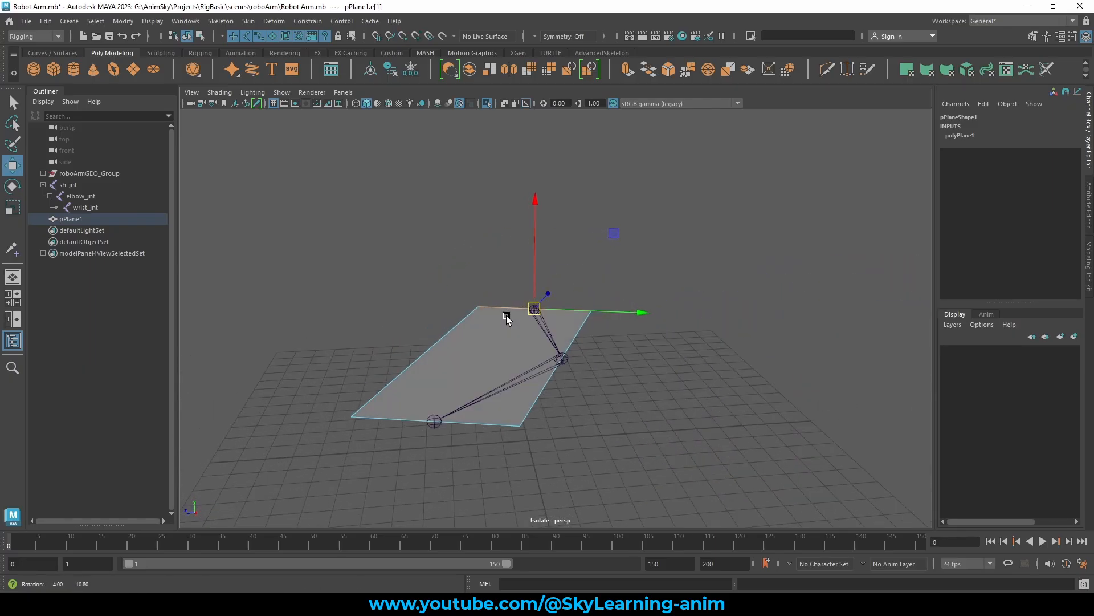
Move the plane's long edge beside the elbow outward past elbow_jnt, using Component axis orientation
click(572, 352)
click(459, 313)
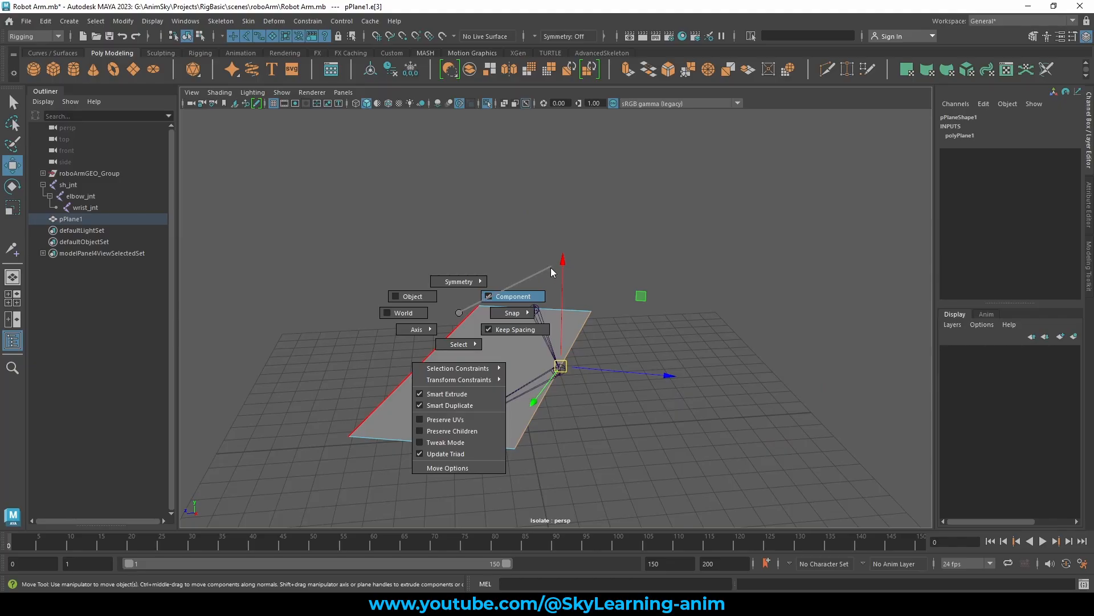
drag(551, 269, 552, 268)
drag(679, 376, 717, 384)
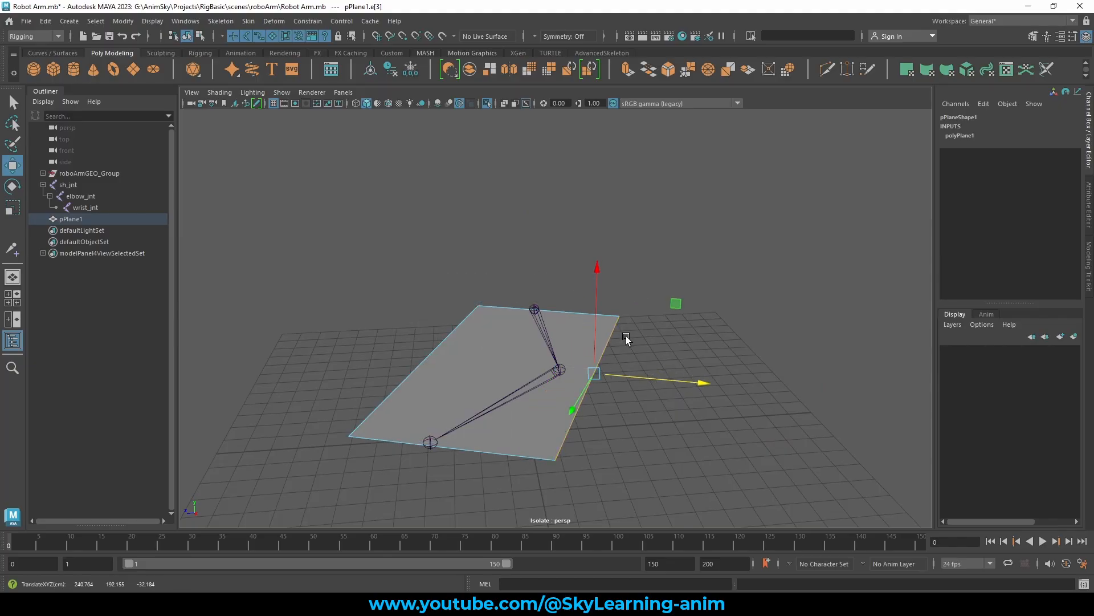
Select the whole plane as an object and view it edge-on against the joints
mouse_move(627, 340)
alt+mouse_down()
mouse_move(640, 310)
mouse_move(656, 350)
mouse_move(625, 347)
alt+mouse_up()
scroll(655, 348, up, 5)
right_click(447, 337)
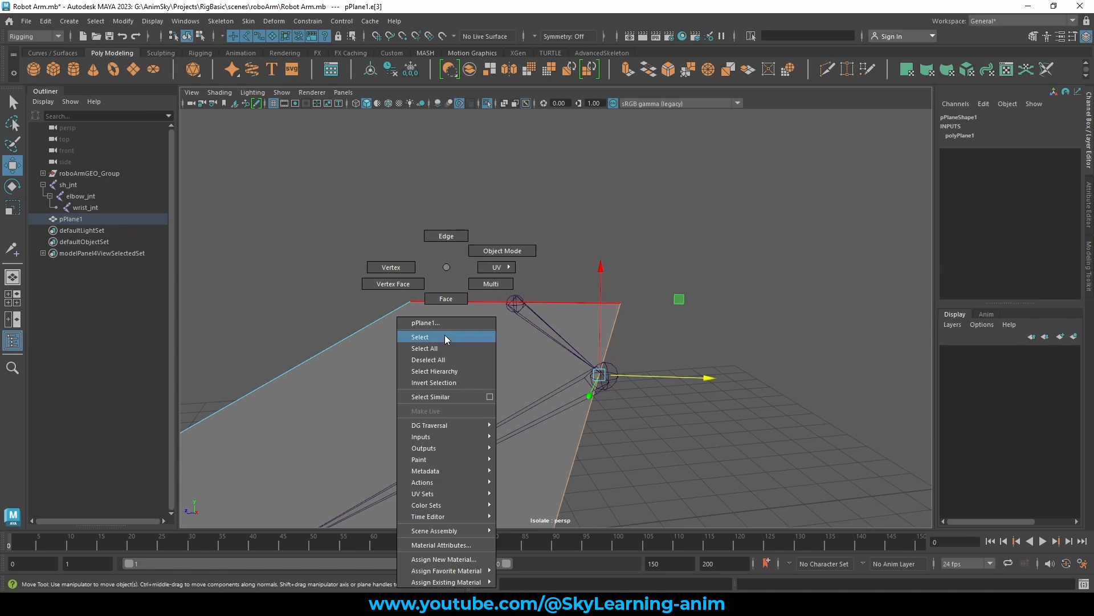
click(444, 337)
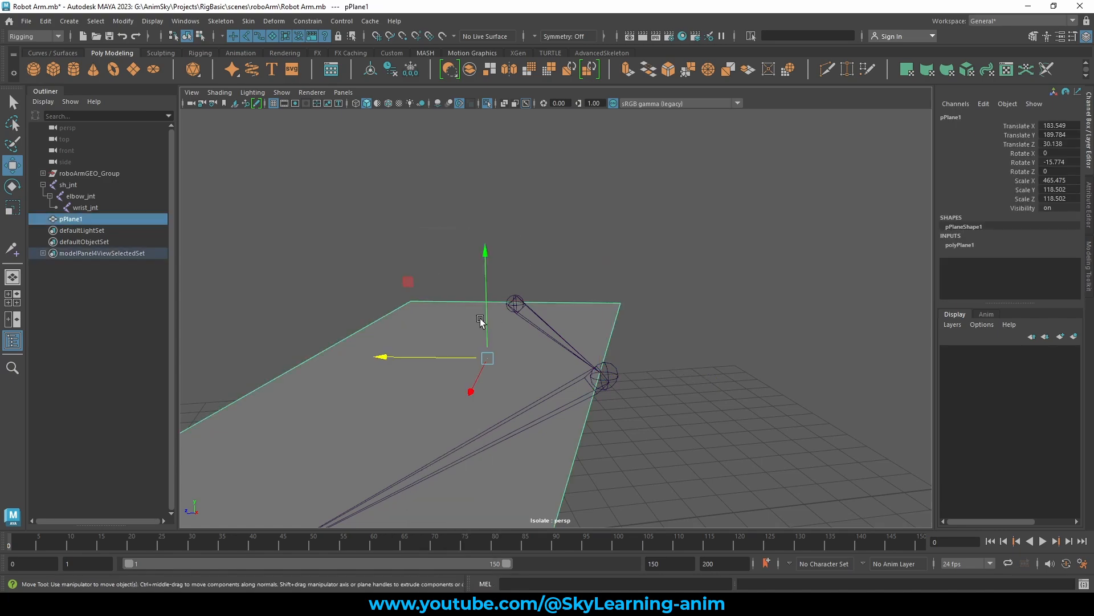
alt+drag(480, 322, 456, 362)
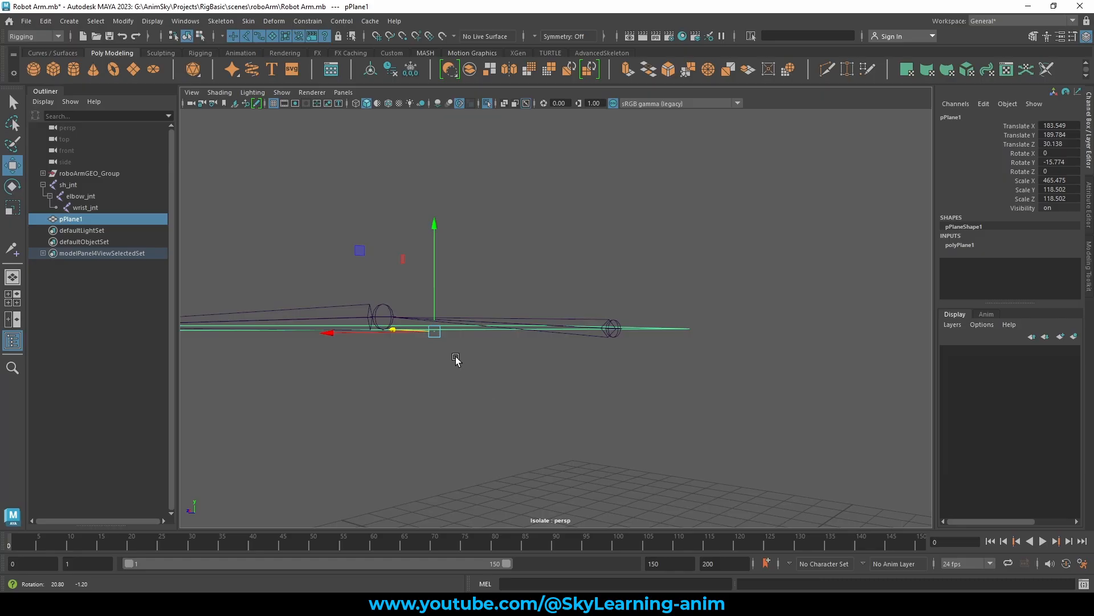
Examine how the plane lines up with the joint chain from the side, selecting sh_jnt and the plane in turn
click(374, 313)
click(417, 313)
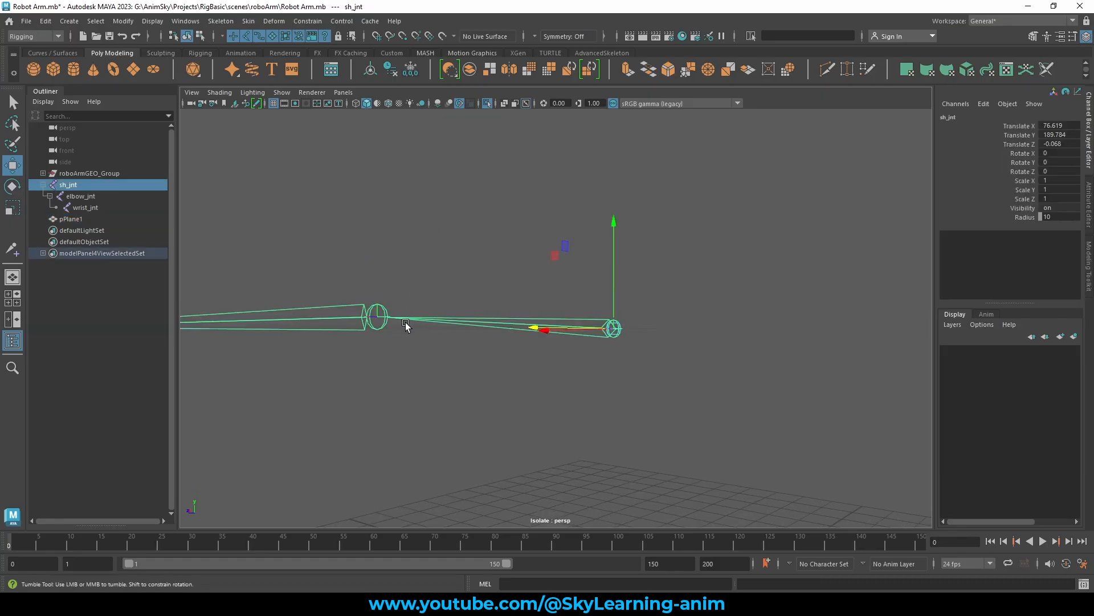
alt+drag(405, 323, 684, 348)
shift+click(401, 345)
click(683, 349)
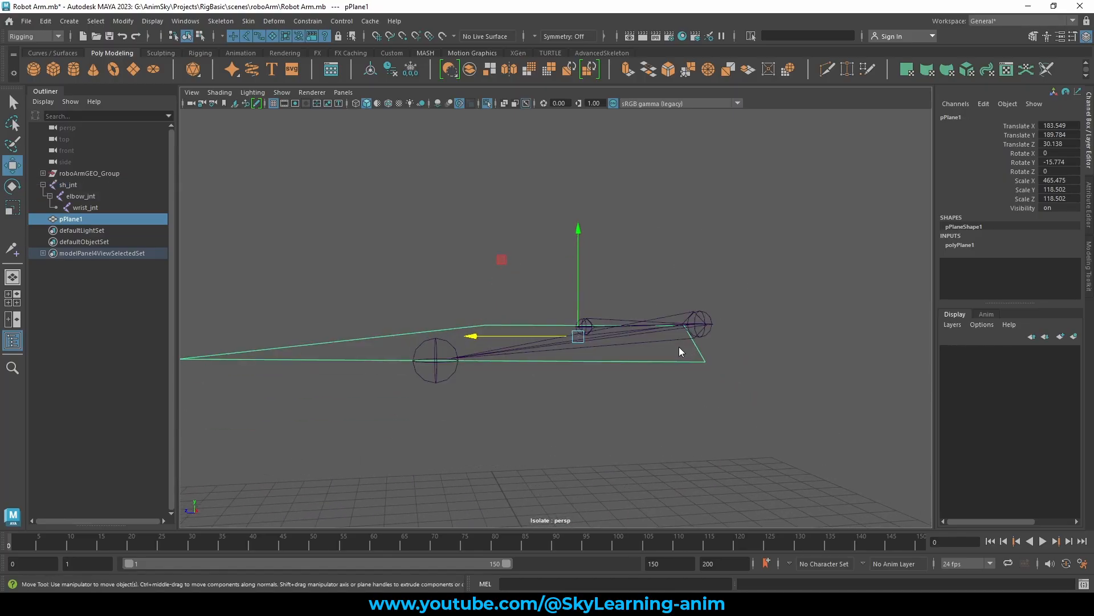
Select the plane's long edge beside the elbow, review the Move tool's Component axis and symmetry options, and return to object selection
right_click(683, 349)
right_drag(680, 346, 687, 196)
click(692, 336)
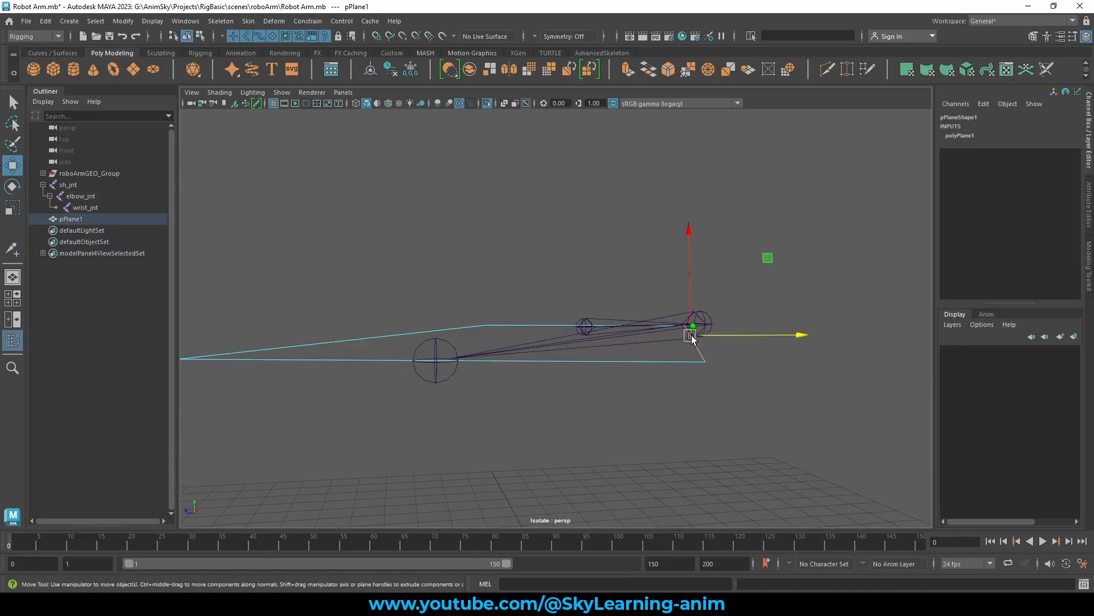
key(w)
click(548, 243)
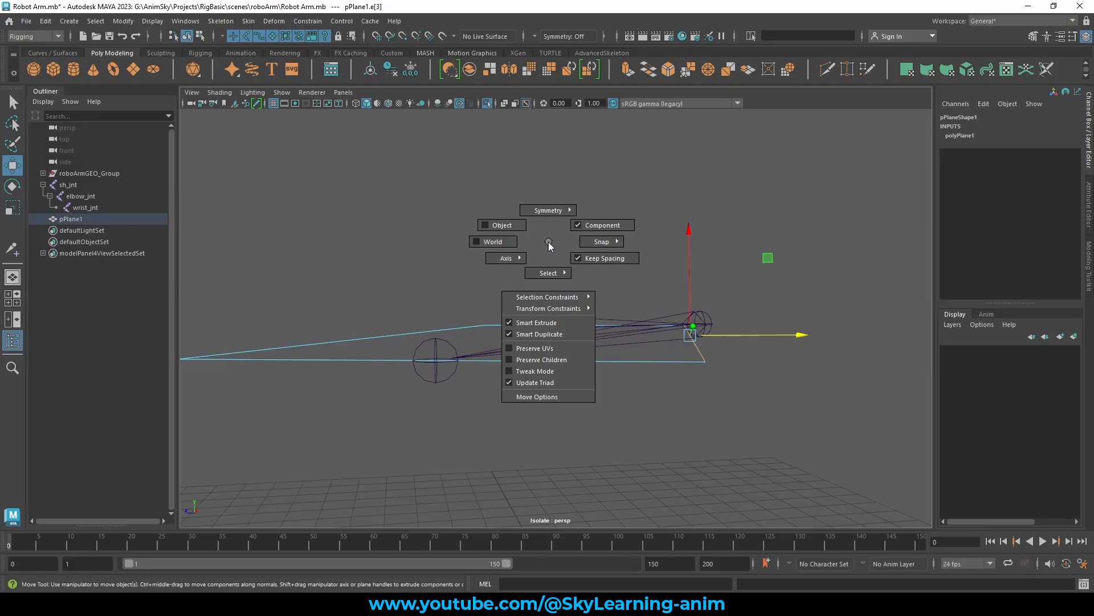
drag(538, 237, 555, 211)
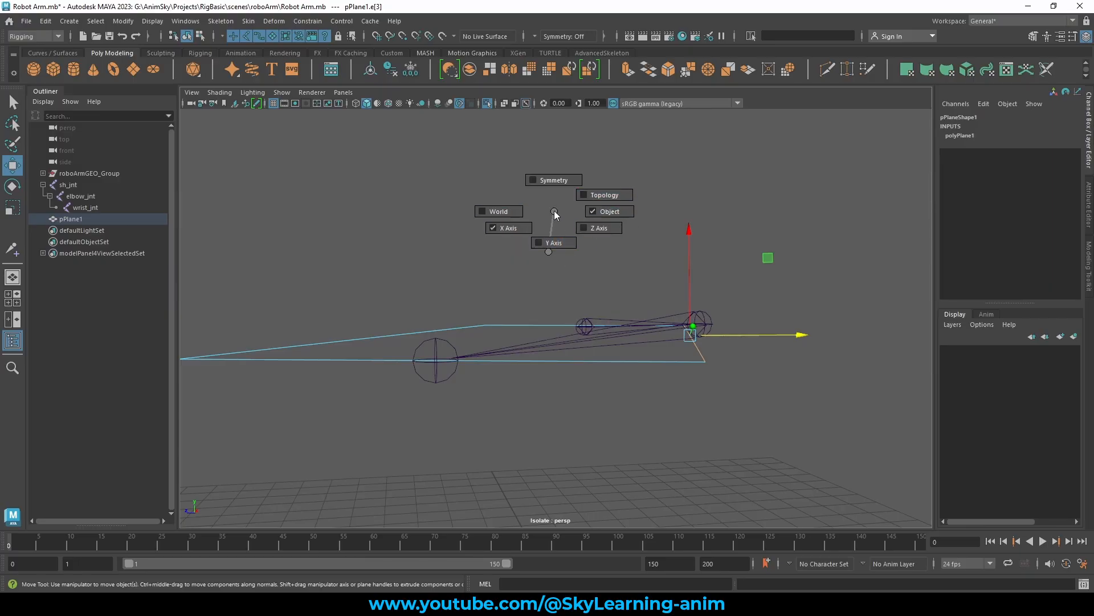
drag(547, 256, 542, 209)
drag(582, 245, 531, 255)
alt+drag(698, 315, 683, 325)
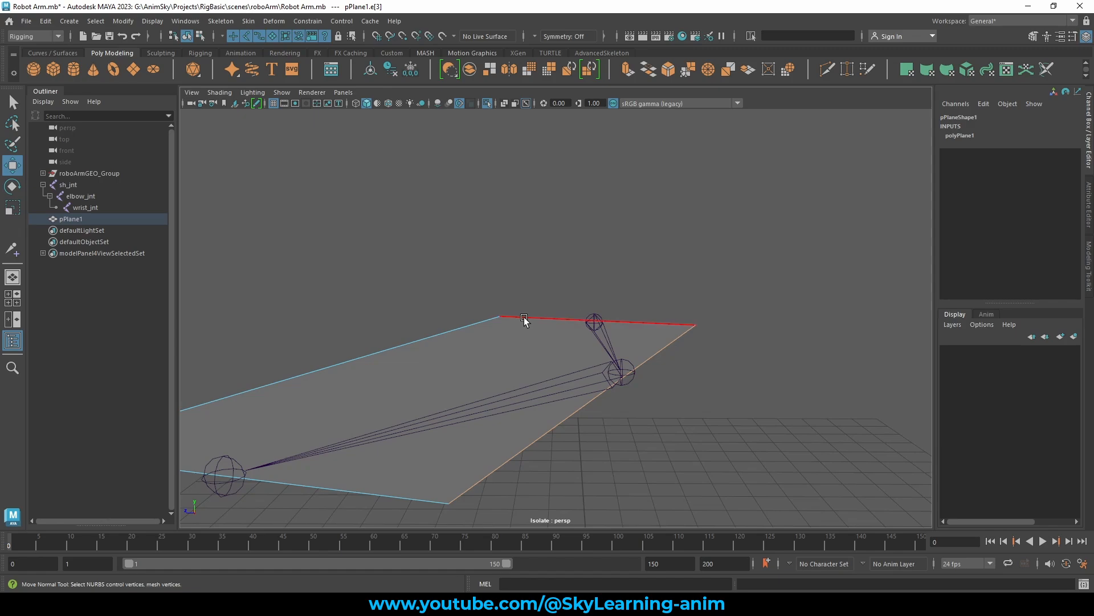
click(599, 288)
click(505, 331)
alt+drag(508, 323, 724, 332)
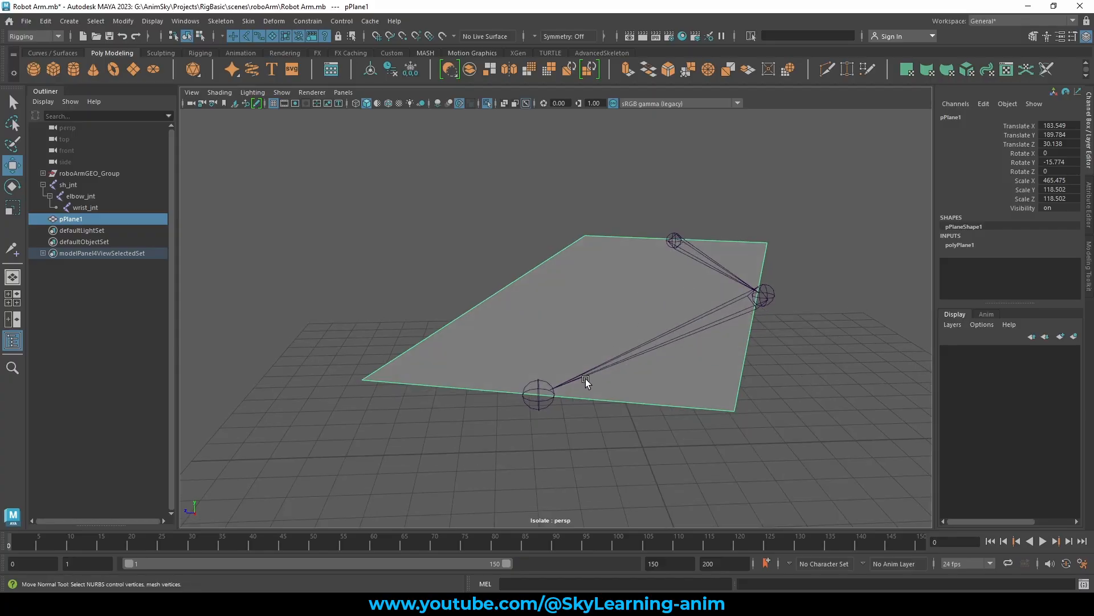
Select sh_jnt, elbow_jnt and wrist_jnt together and reduce their joint radius to 3.4
click(540, 395)
click(684, 230)
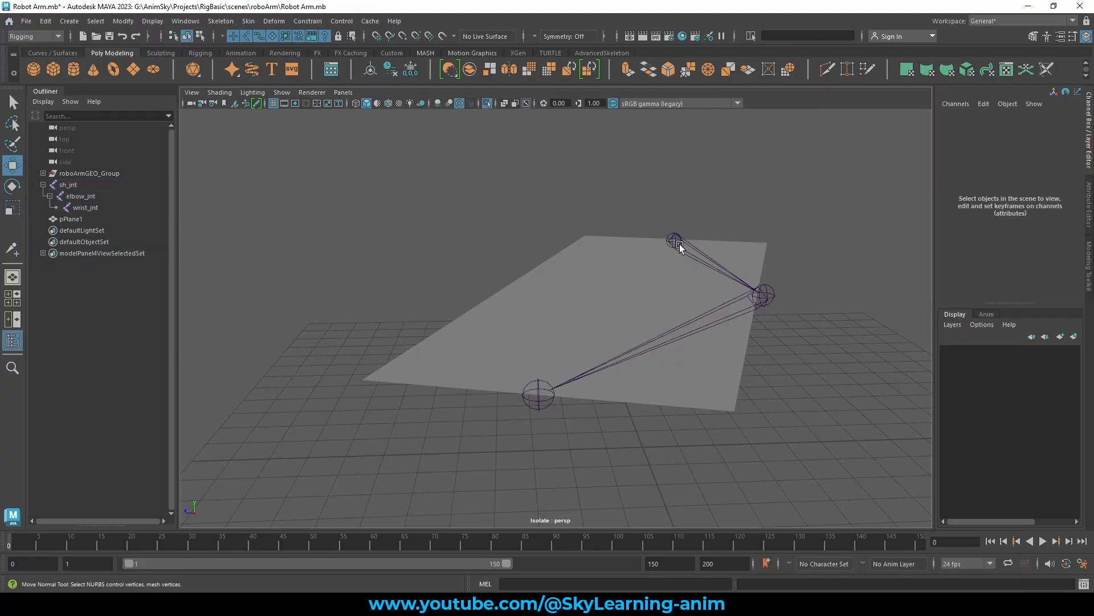
click(689, 250)
alt+drag(723, 284, 828, 274)
scroll(829, 274, up, 3)
alt+middle_drag(772, 294, 757, 338)
shift+click(702, 283)
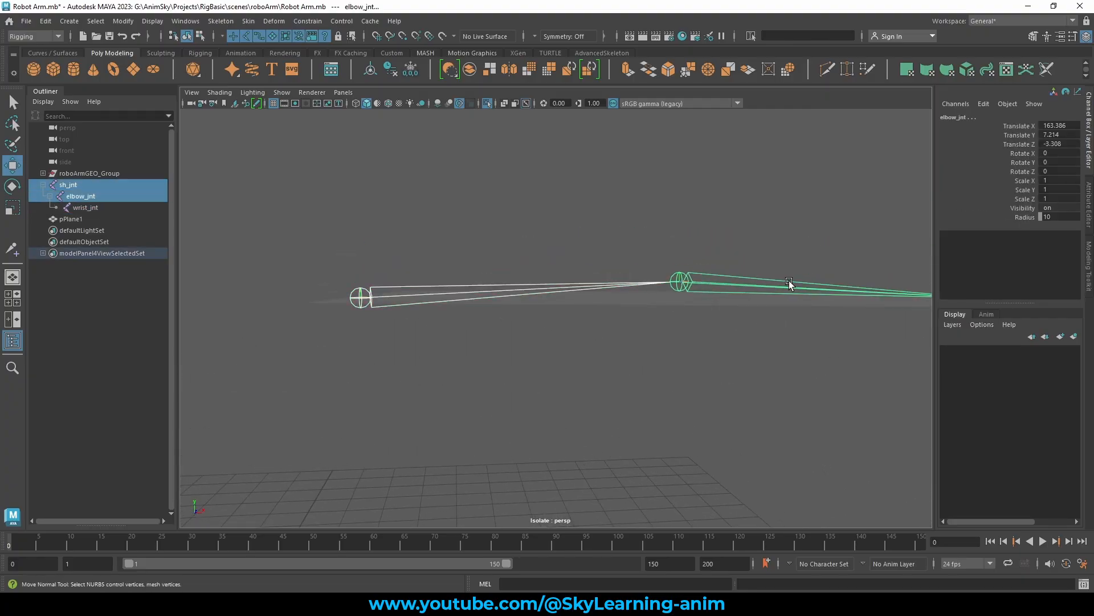
alt+drag(789, 284, 645, 314)
shift+click(828, 332)
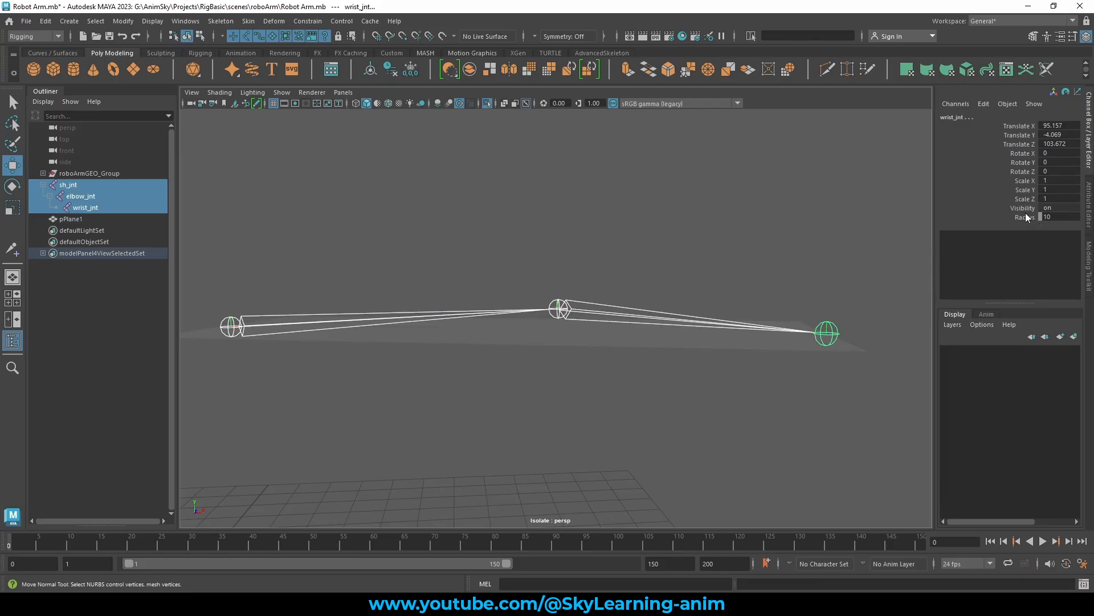
click(1025, 217)
middle_drag(710, 245, 664, 257)
View the joints edge-on against the plane and change the viewport background to the blue gradient
alt+drag(697, 301, 612, 283)
key(alt+b)
key(alt+b)
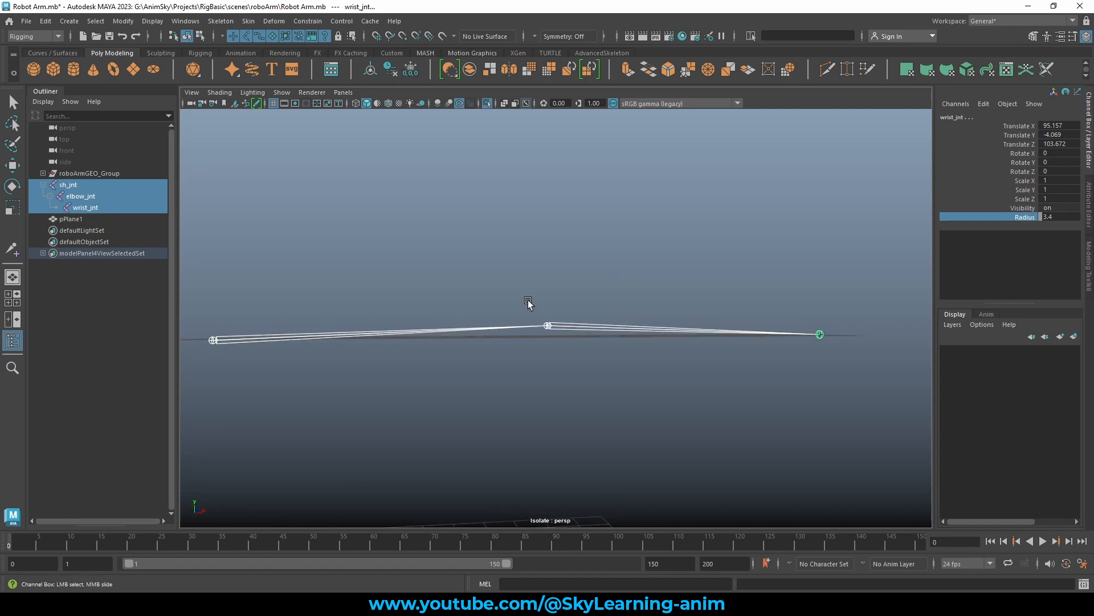
Select the reference plane pPlane1 and delete it, keeping only the joints
click(534, 332)
key(w)
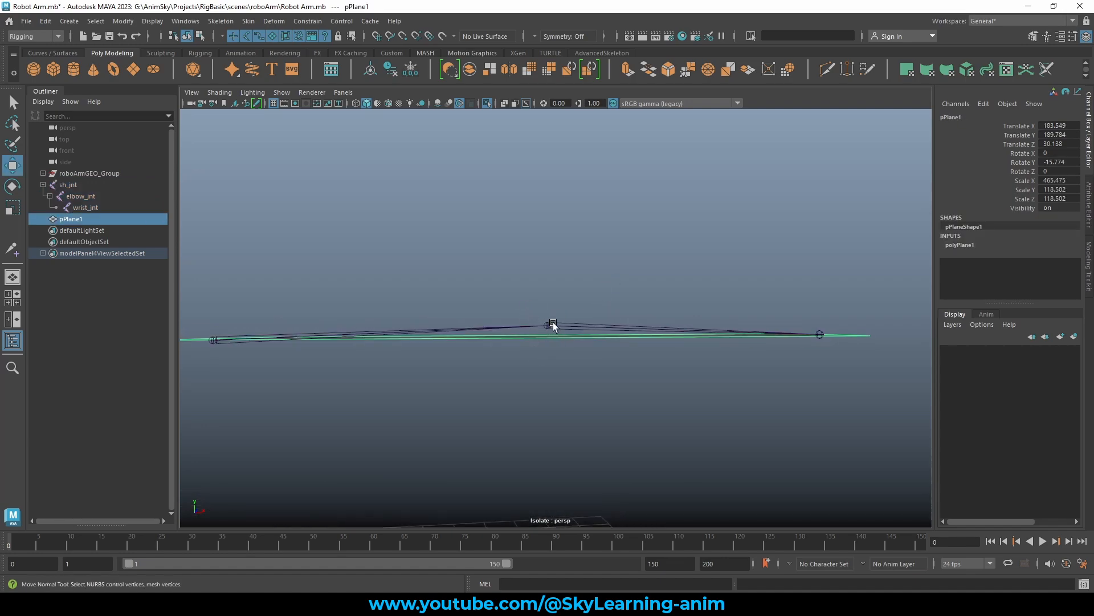
alt+drag(724, 282, 647, 324)
key(Delete)
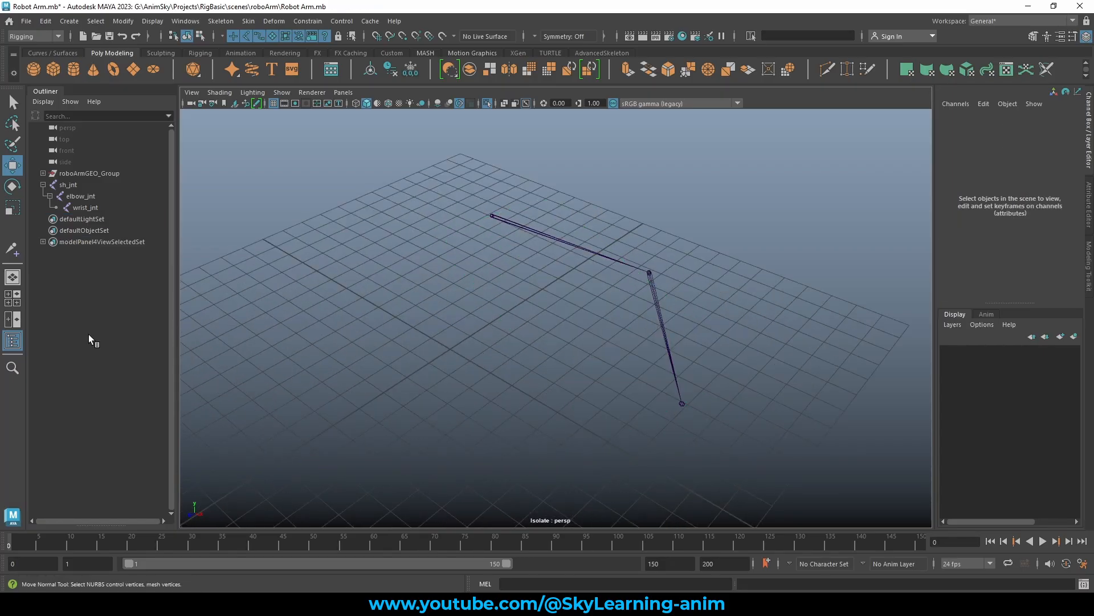
Parent wrist_jnt directly under sh_jnt and unparent elbow_jnt to the scene's top level
click(95, 194)
click(97, 207)
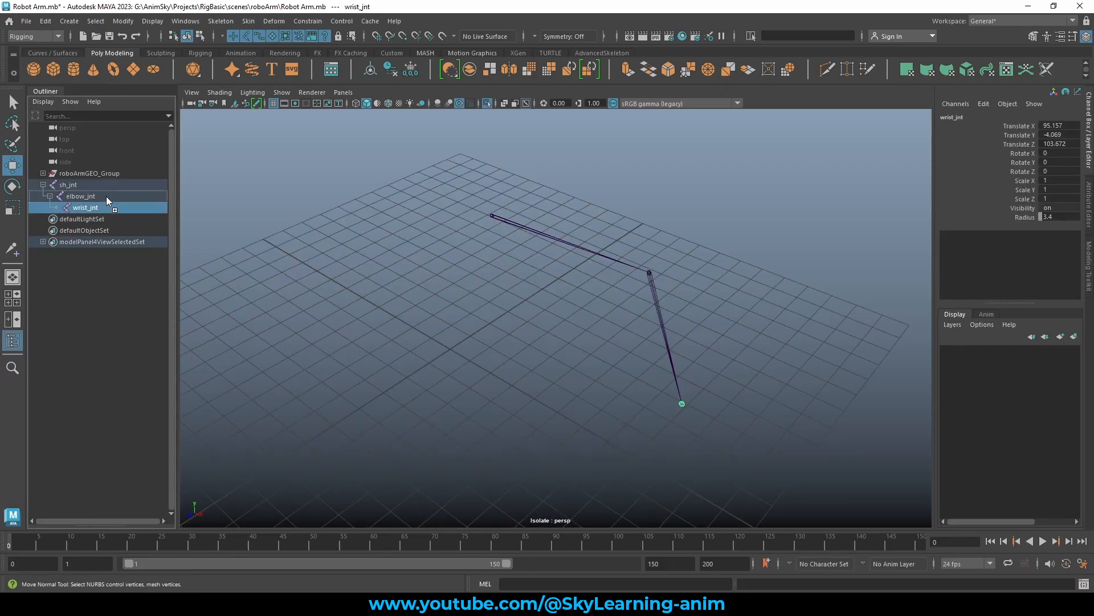
drag(110, 191, 110, 192)
alt+drag(348, 241, 305, 275)
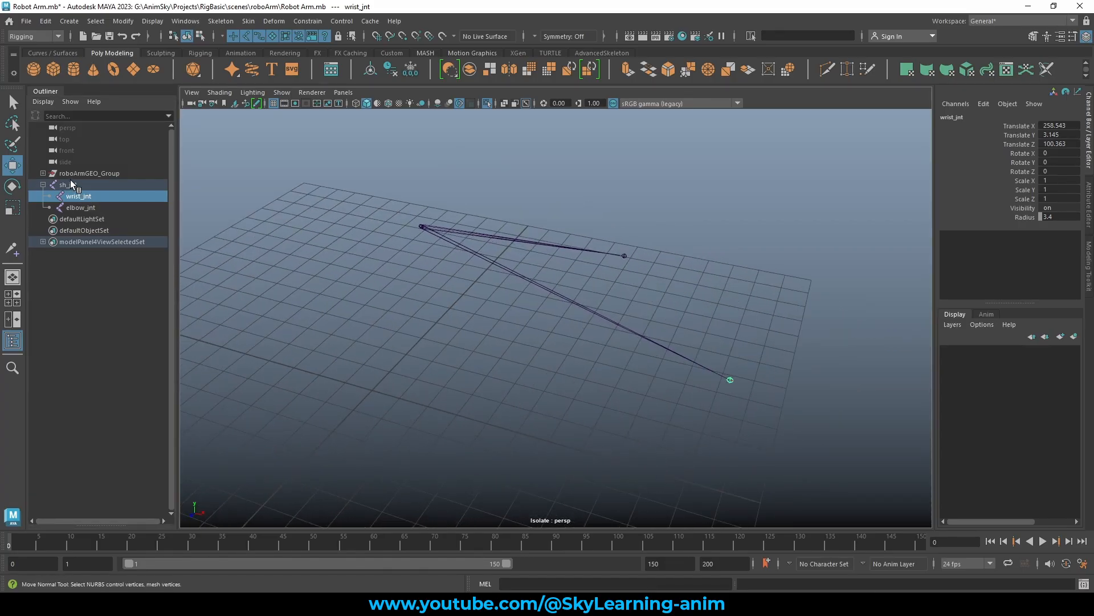
drag(138, 241, 101, 206)
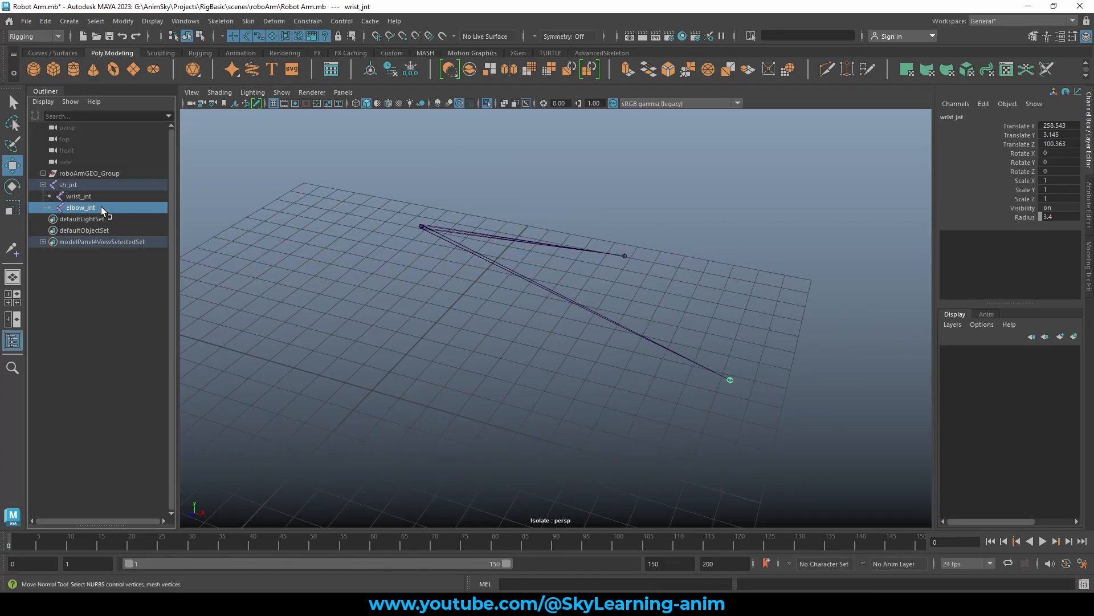
key(shift+p)
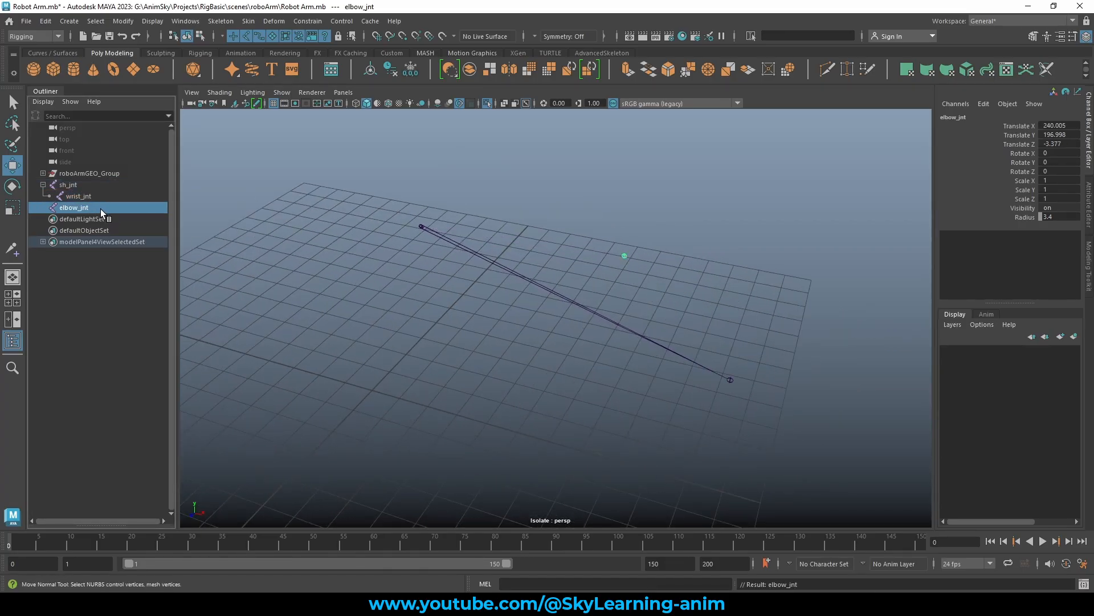
Orient sh_jnt and its child with Y as primary axis and X as secondary axis, and check the axes with the Move manipulator
click(557, 294)
alt+drag(453, 274, 590, 244)
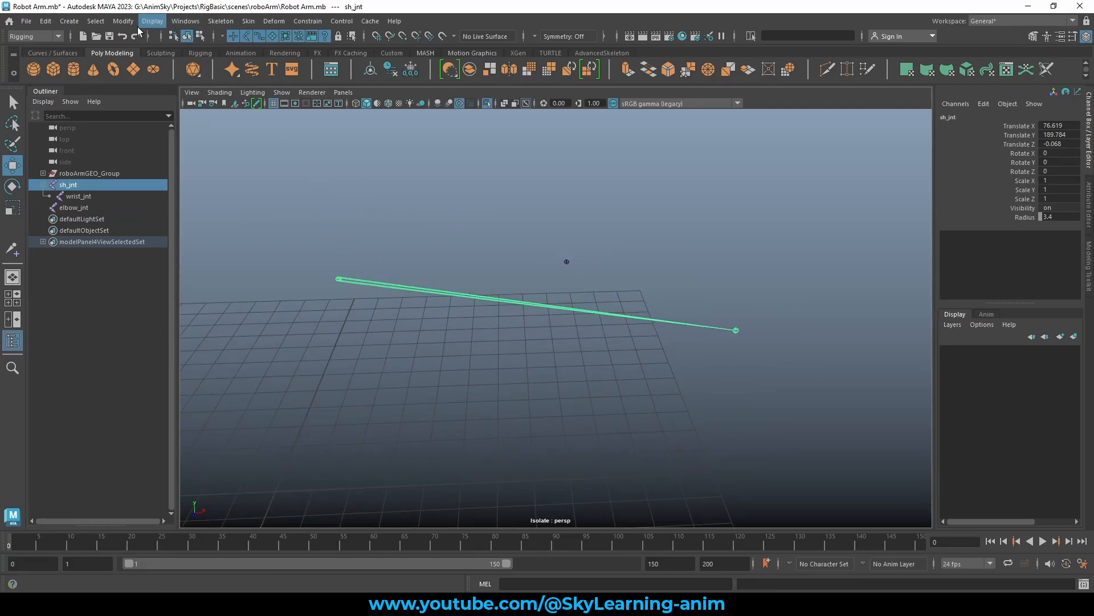
click(220, 21)
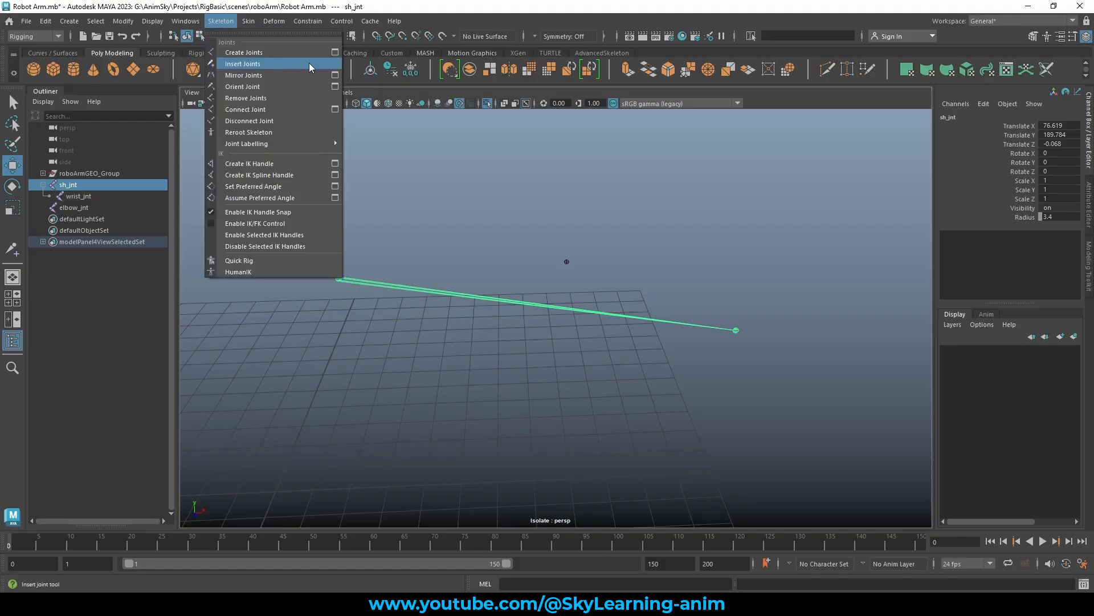
click(334, 86)
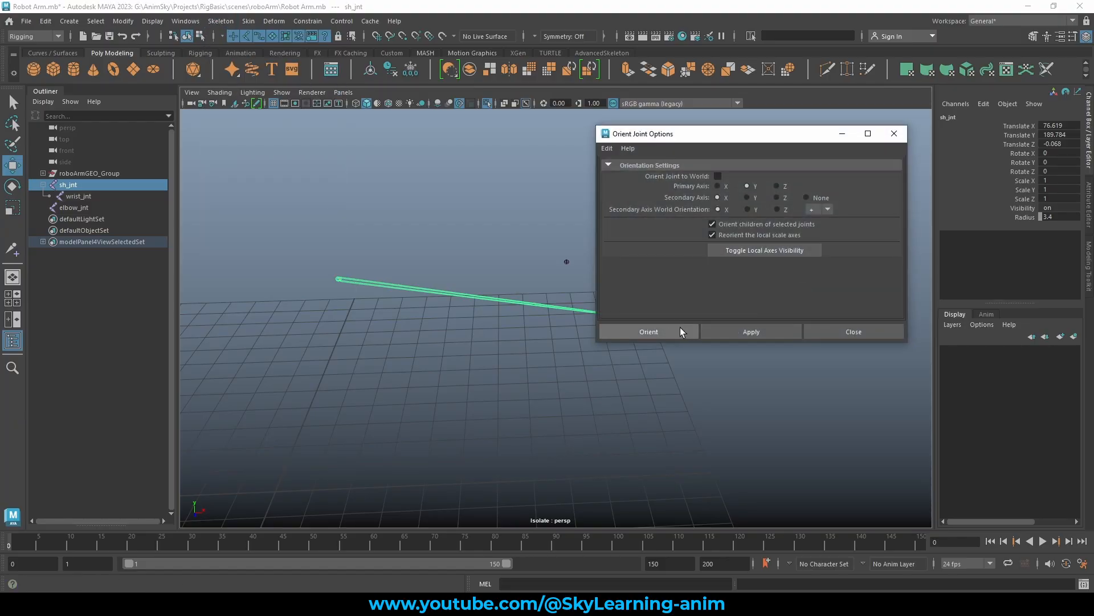
click(664, 330)
alt+drag(546, 338, 475, 236)
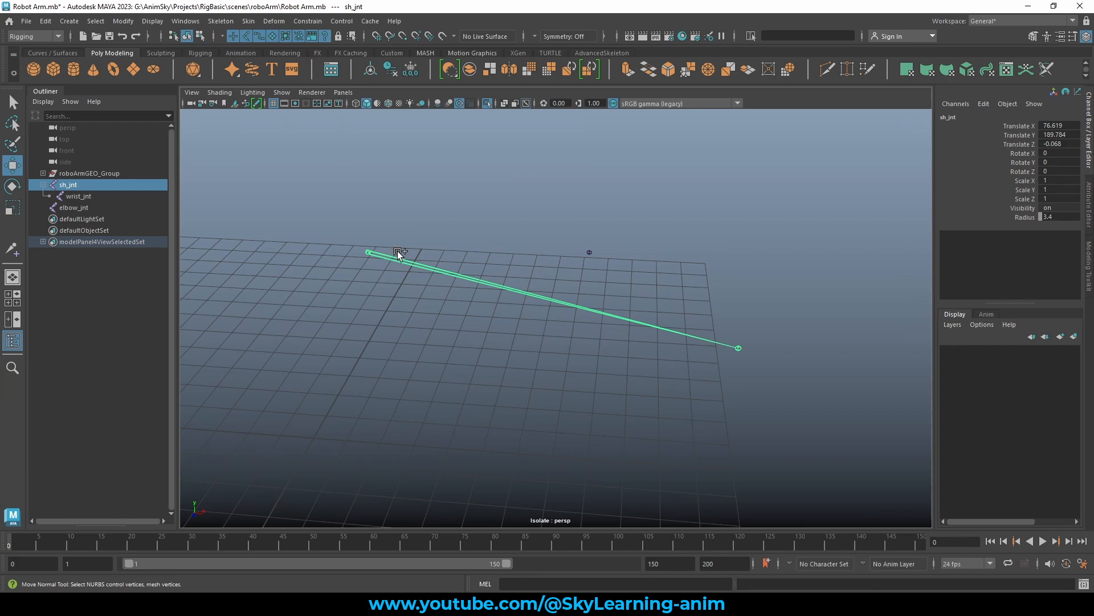
right_drag(398, 251, 383, 231)
alt+drag(585, 297, 748, 323)
click(738, 338)
alt+drag(664, 342, 518, 303)
click(364, 327)
click(455, 298)
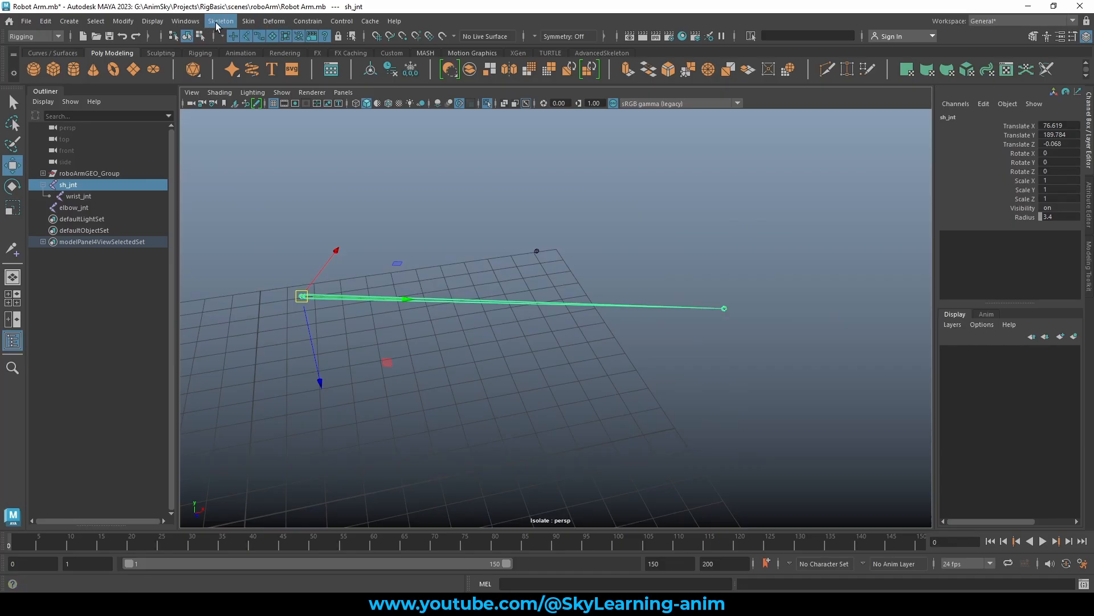
Insert a joint between sh_jnt and wrist_jnt, about 144.5 units along the bone from the shoulder
click(216, 21)
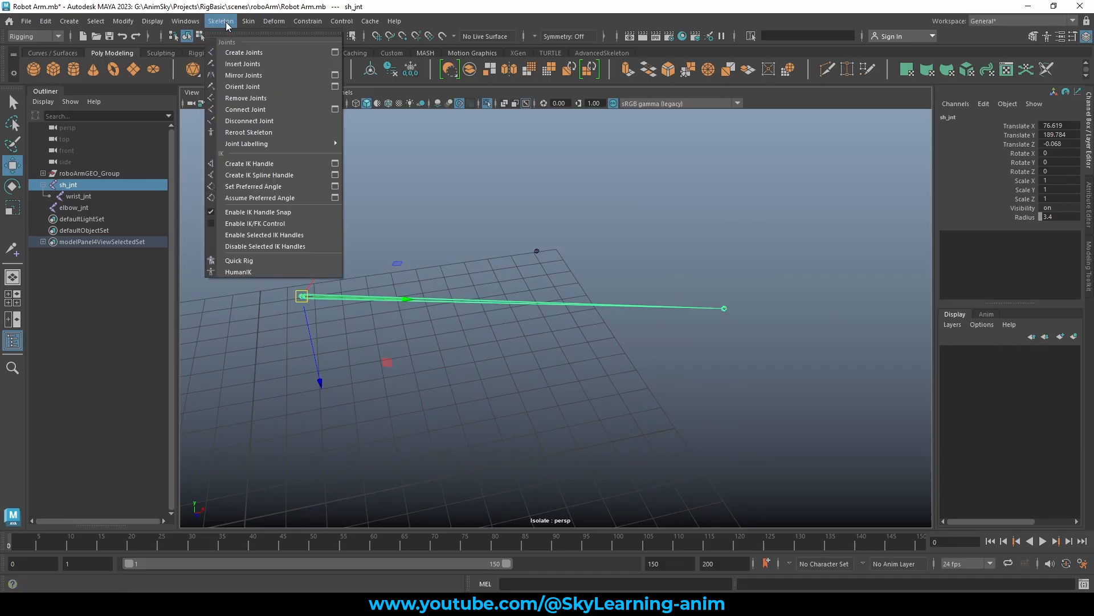
click(256, 66)
alt+drag(423, 190, 366, 262)
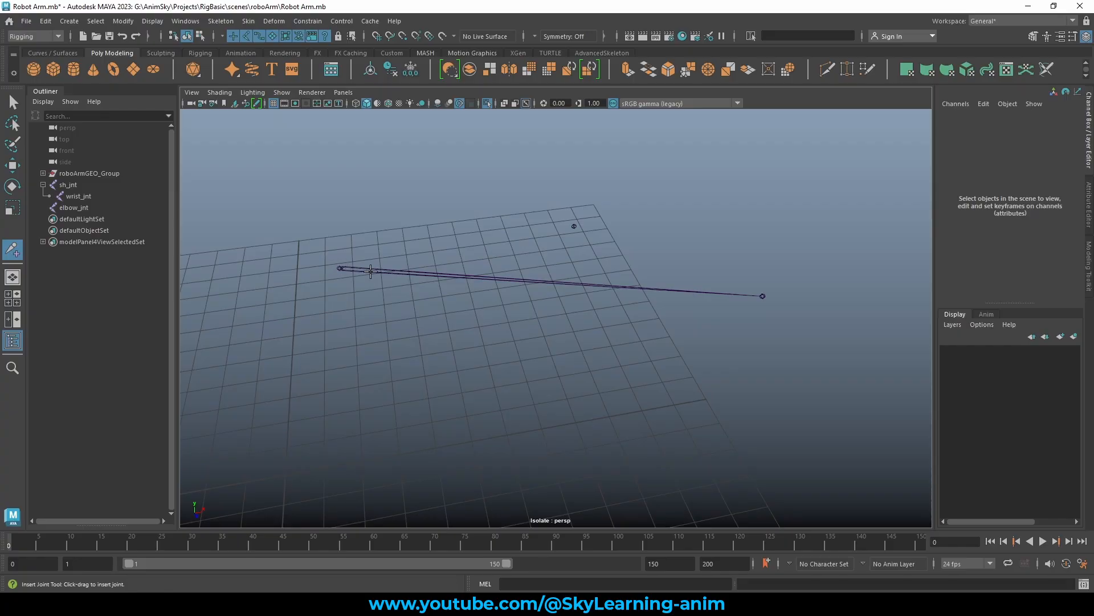
drag(344, 268, 561, 279)
alt+drag(572, 291, 633, 286)
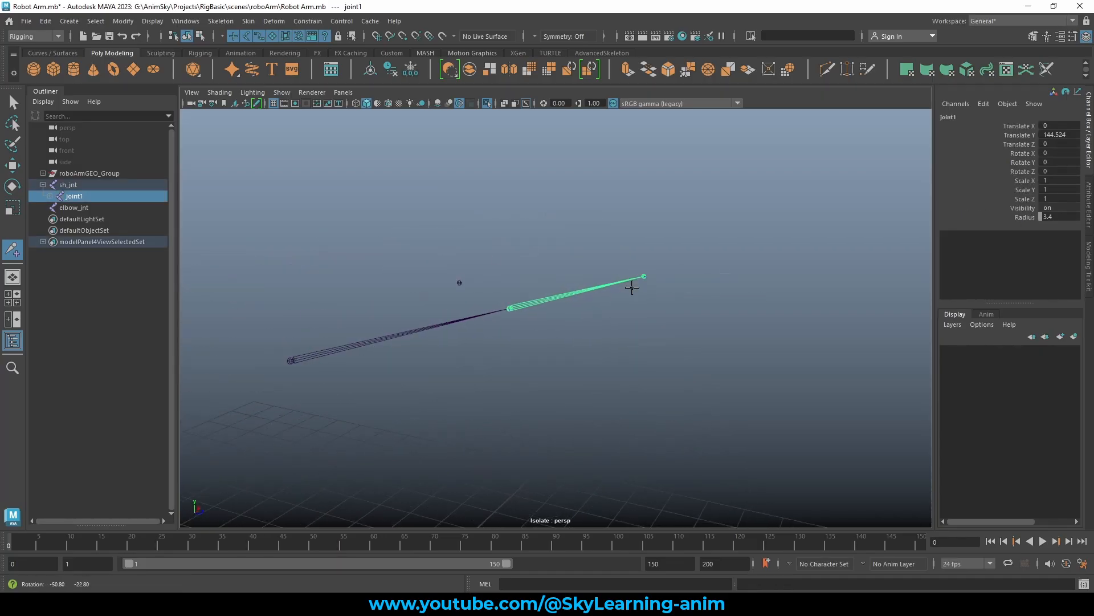
Move only the inserted joint along its X axis to about 62 by editing its pivot, leaving wrist_jnt in place
key(w)
scroll(548, 352, down, 3)
alt+drag(548, 352, 453, 302)
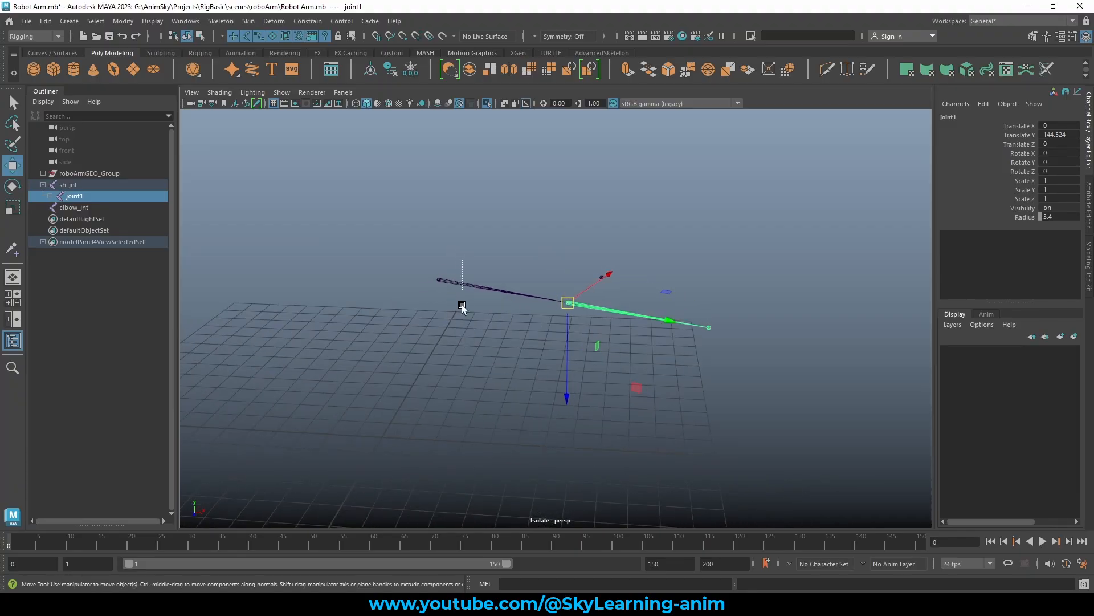
key(Up)
key(Down)
alt+drag(610, 330, 640, 274)
alt+middle_drag(721, 292, 638, 316)
alt+right_drag(638, 317, 849, 326)
alt+drag(568, 368, 554, 359)
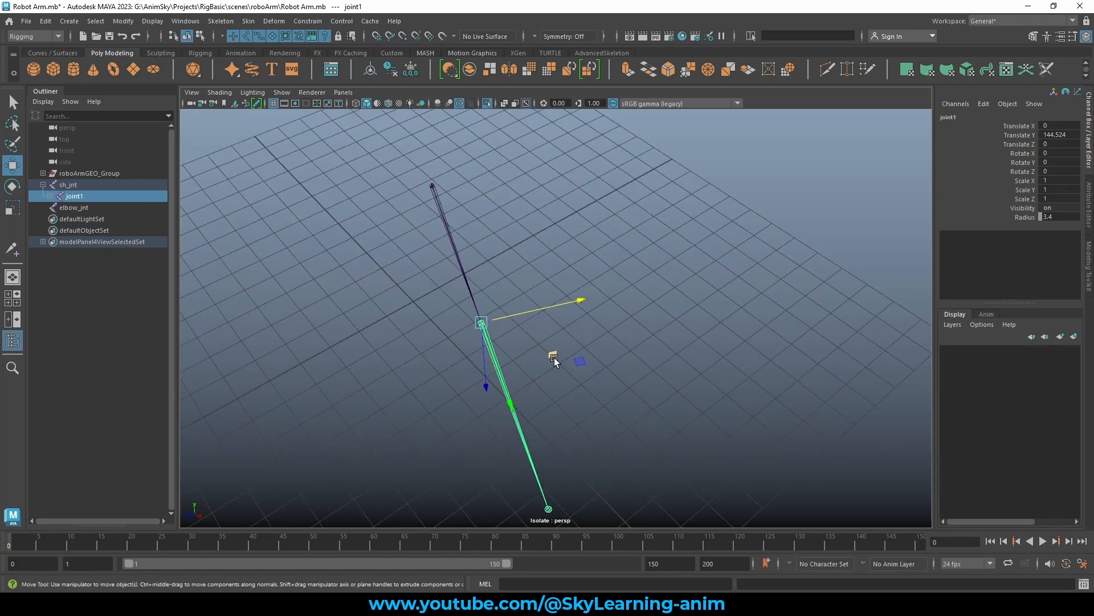
key(d)
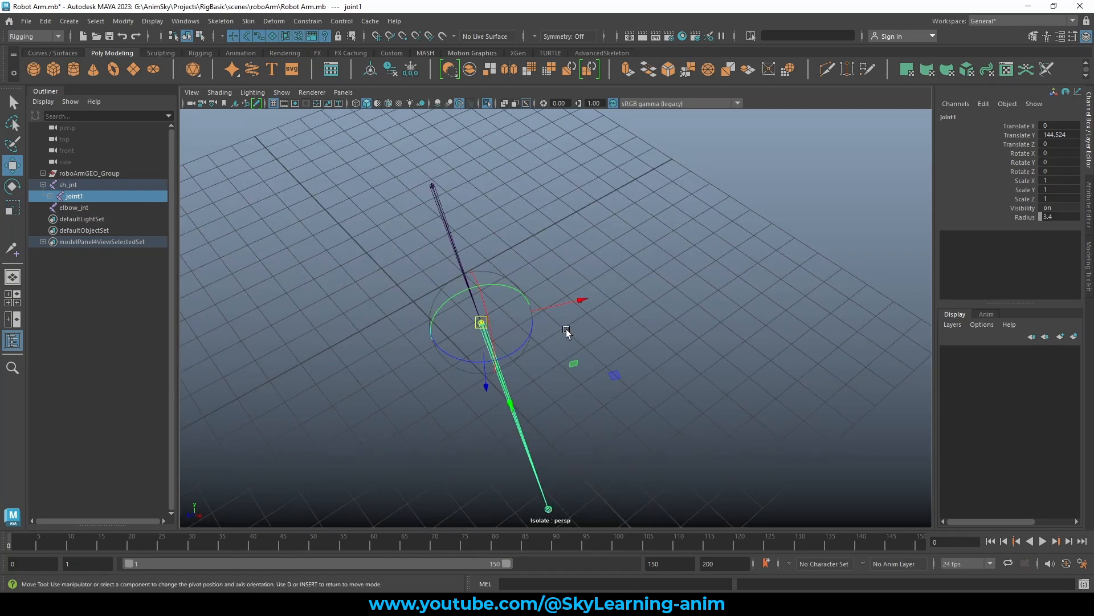
alt+drag(566, 359, 553, 399)
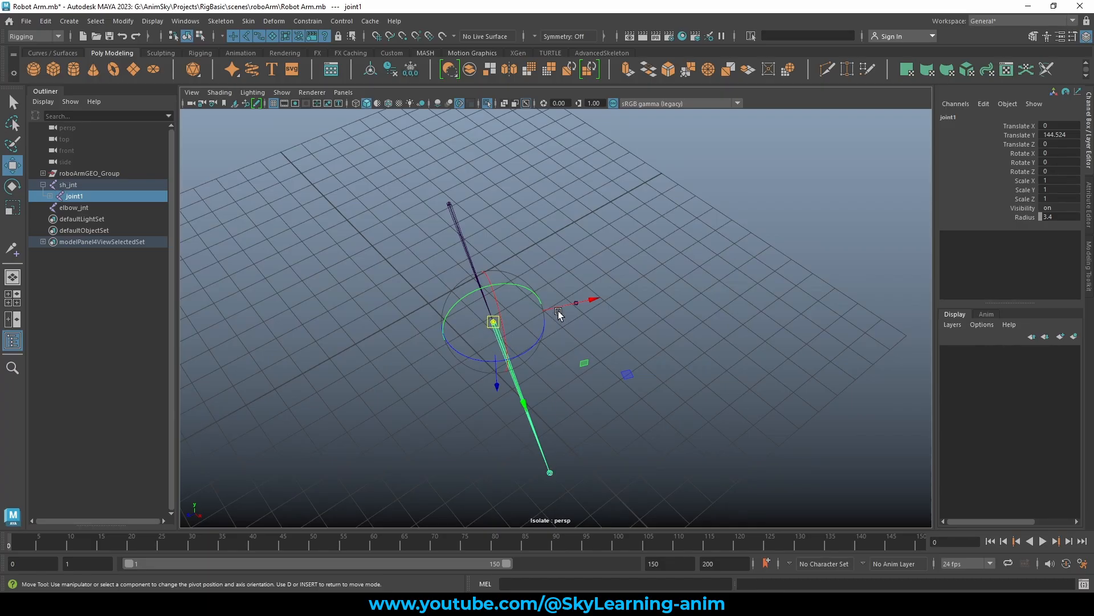
drag(591, 298, 627, 272)
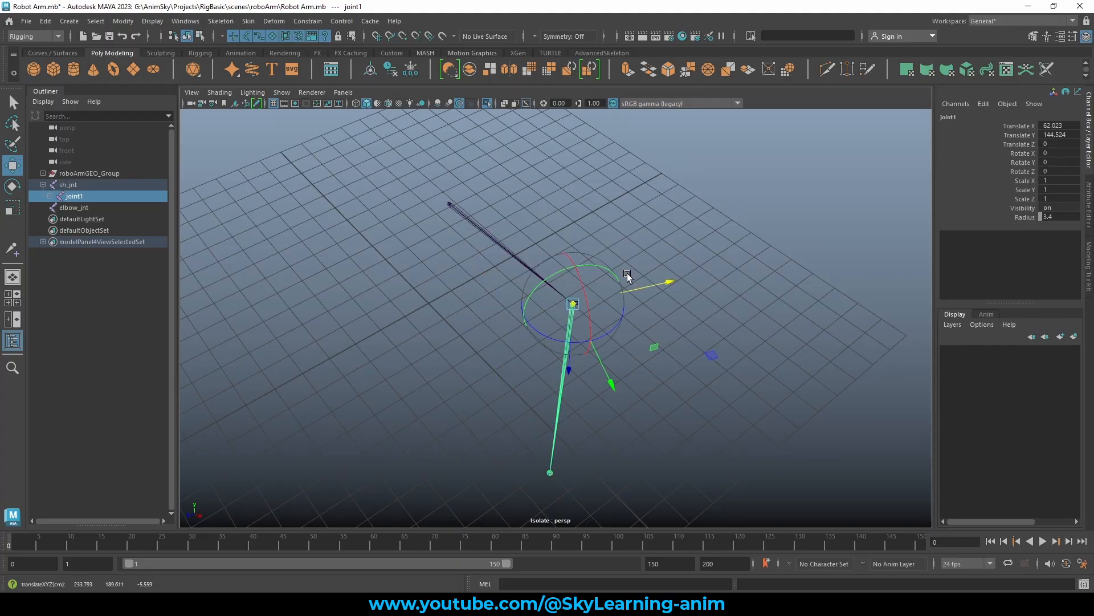
Select the separate elbow_jnt and snap it vertically to the inserted joint's height, at Translate Y 189.611
alt+drag(624, 204, 770, 158)
alt+middle_drag(674, 272, 666, 280)
mouse_move(666, 279)
alt+mouse_down()
mouse_move(616, 279)
mouse_move(669, 274)
alt+mouse_up()
mouse_move(493, 196)
right_down()
mouse_move(535, 171)
mouse_move(497, 195)
right_up()
click(565, 283)
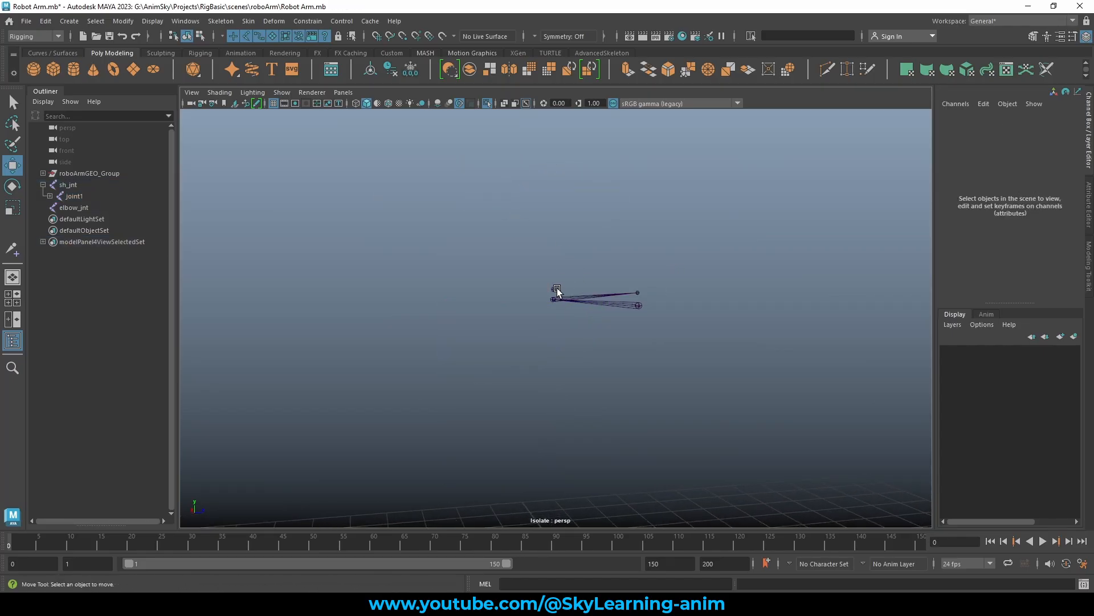
click(553, 289)
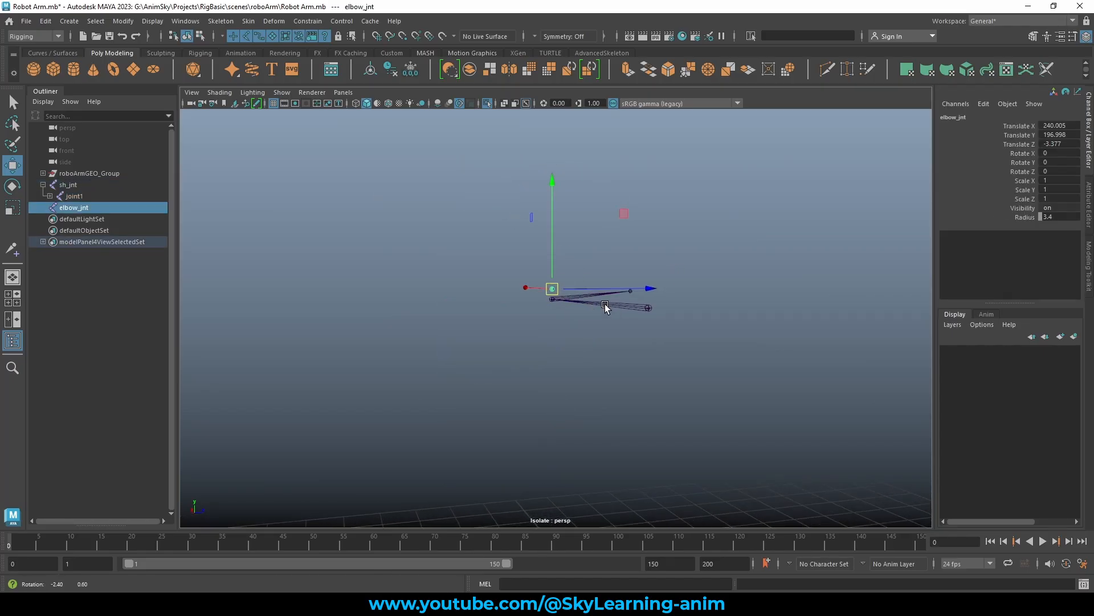
click(552, 225)
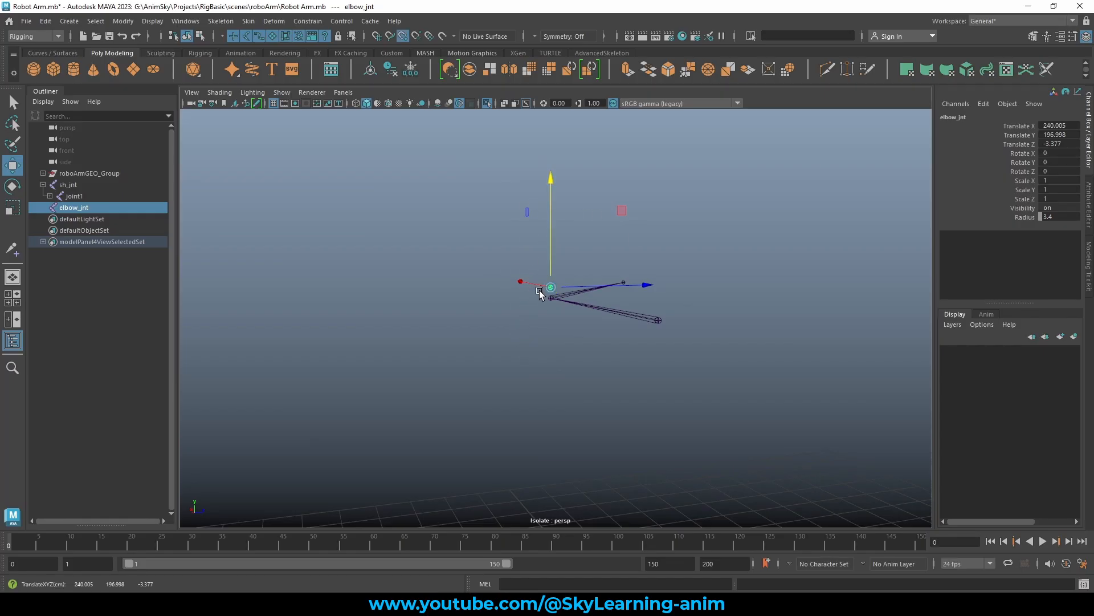
middle_drag(542, 287, 544, 298)
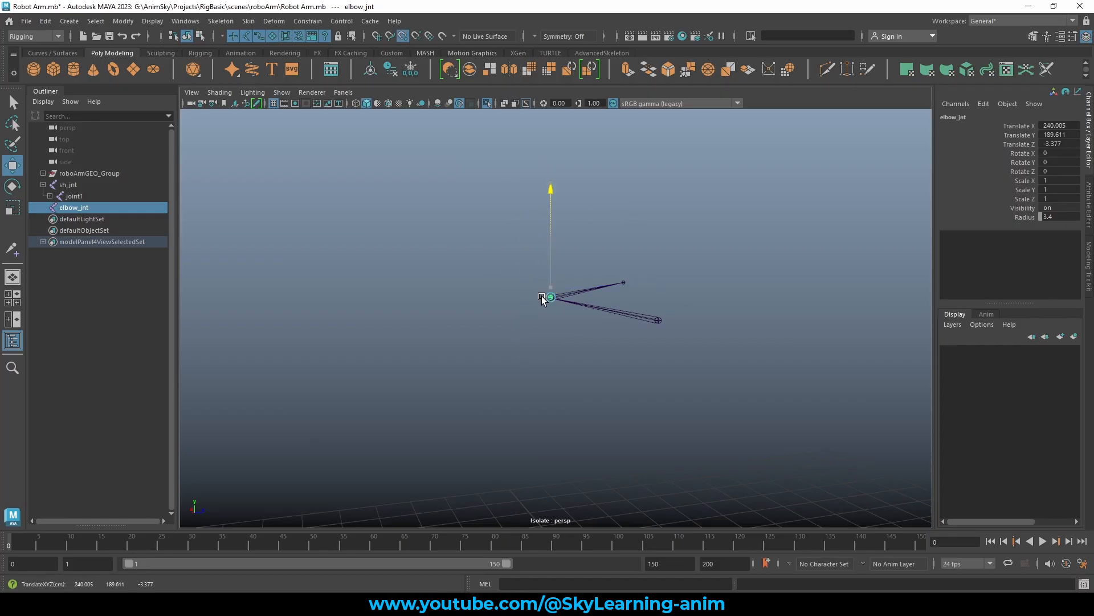
Reparent wrist_jnt directly under sh_jnt and delete the temporary inserted joint1
click(49, 195)
click(80, 196)
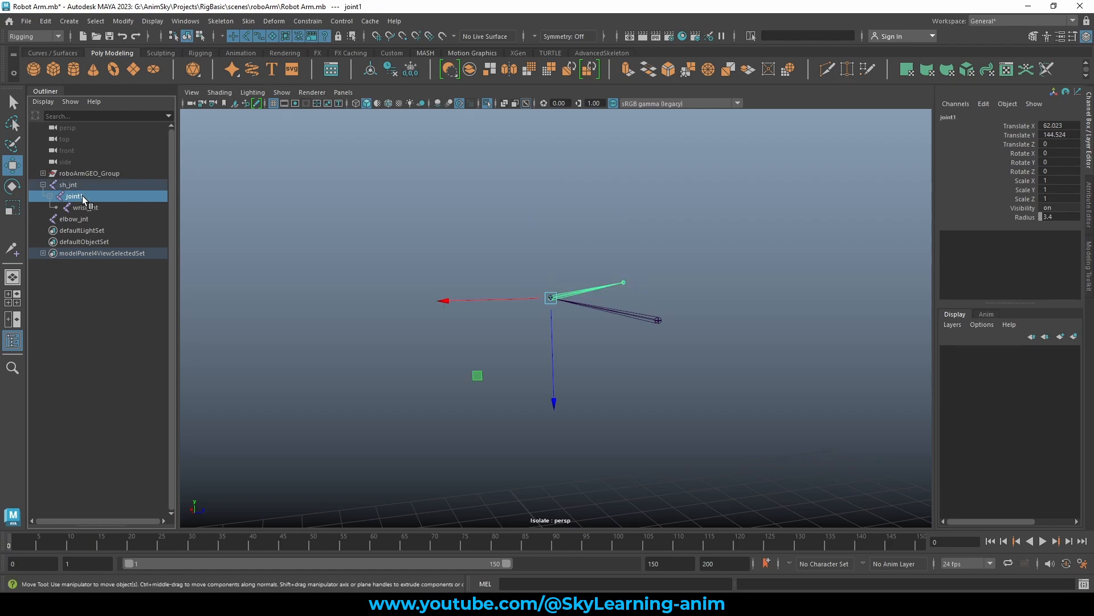
click(91, 207)
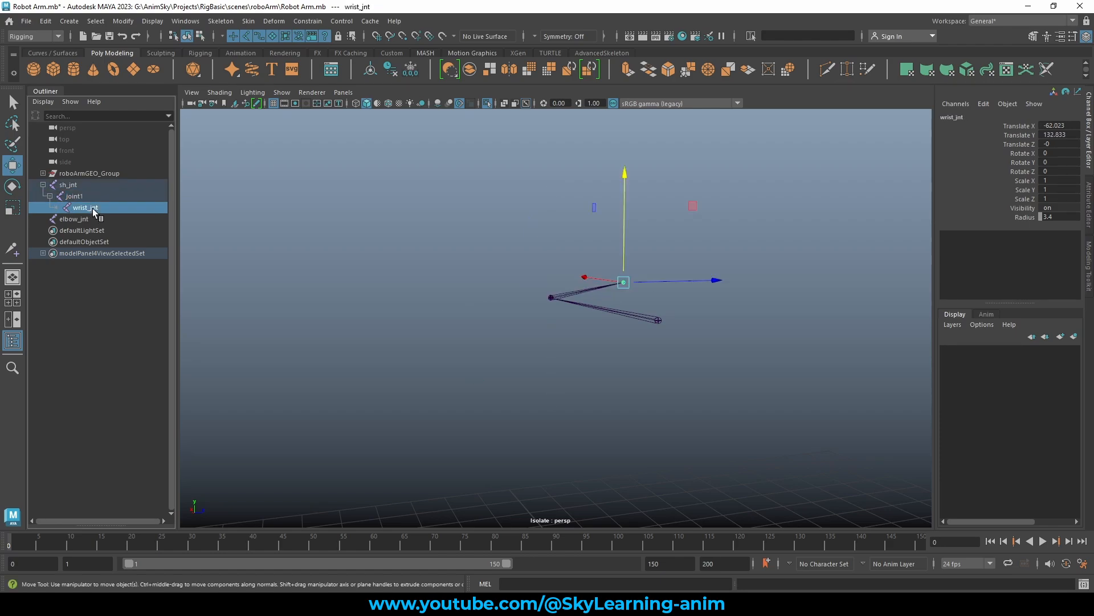
middle_drag(93, 208, 103, 191)
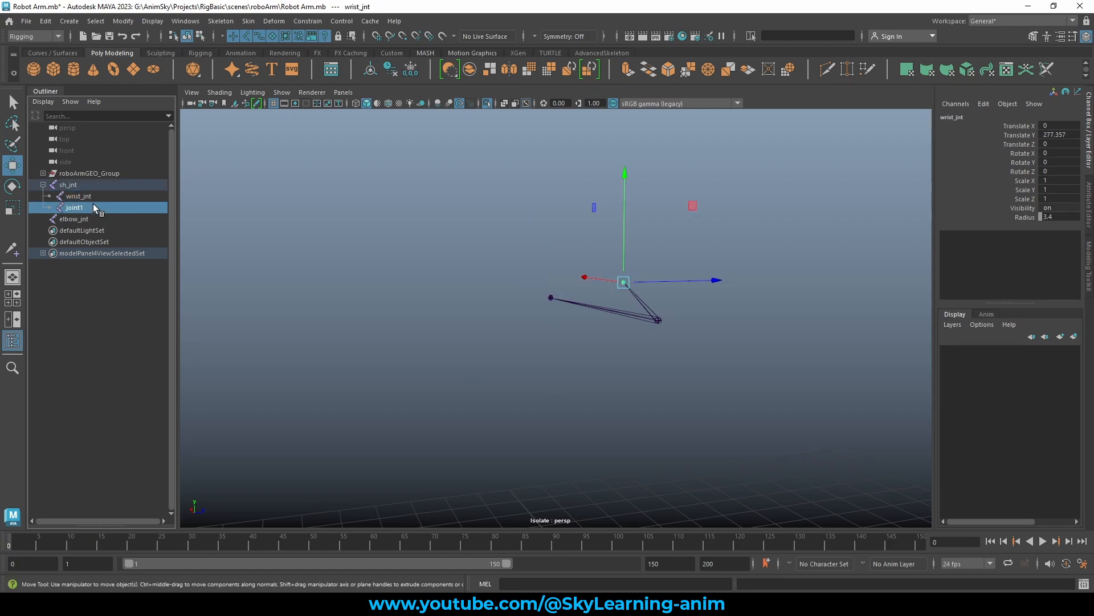
click(93, 203)
key(Delete)
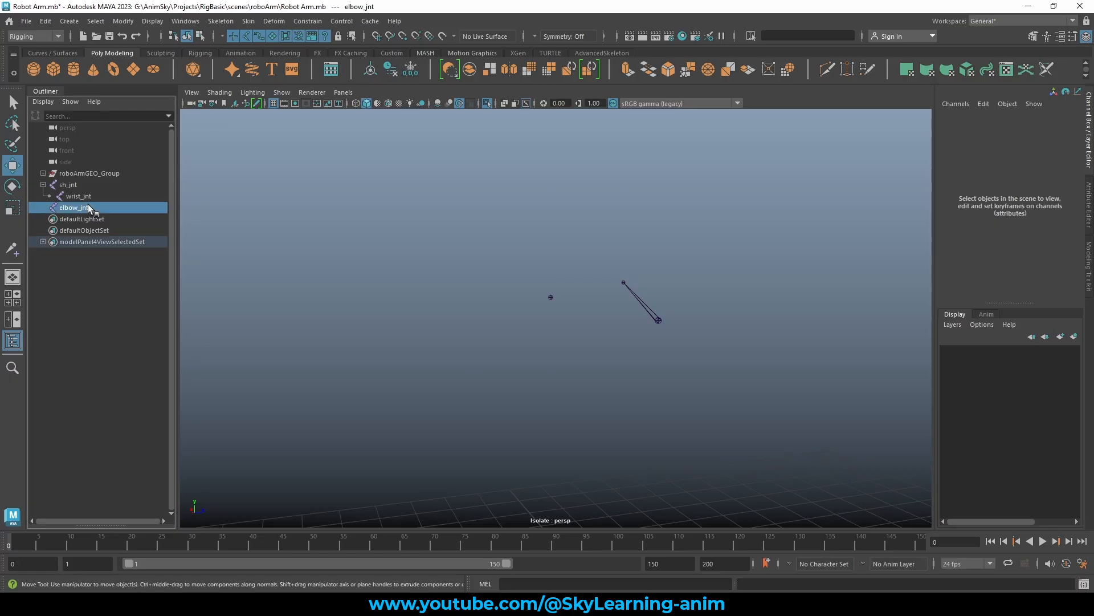
Parent elbow_jnt under sh_jnt and wrist_jnt under elbow_jnt to form a single shoulder, elbow and wrist chain
click(88, 204)
middle_drag(97, 190, 98, 197)
click(86, 207)
click(51, 198)
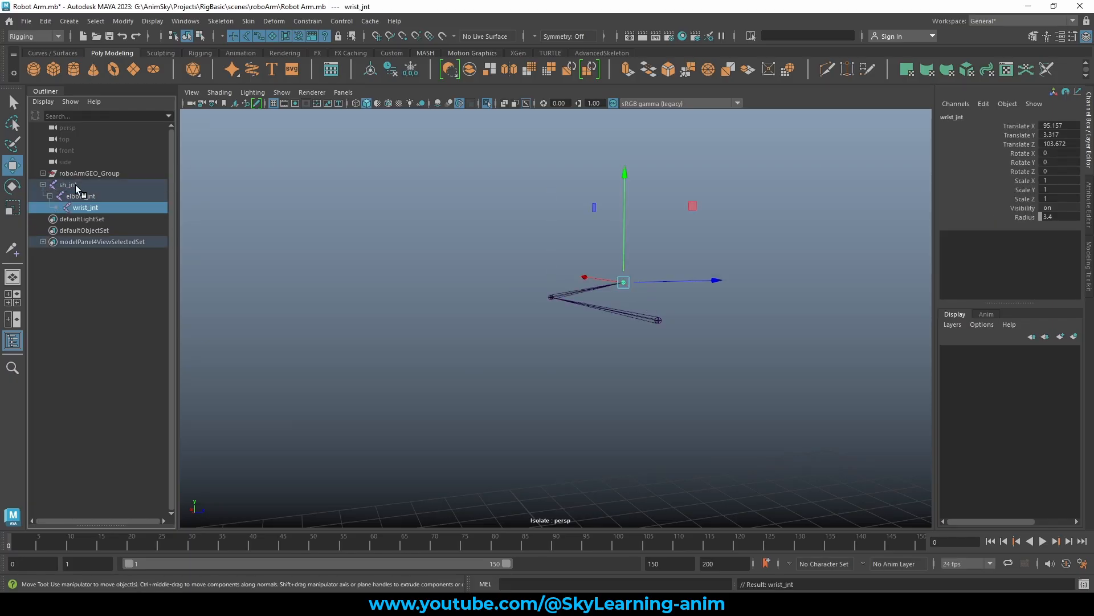
drag(79, 184, 86, 206)
alt+drag(695, 275, 652, 285)
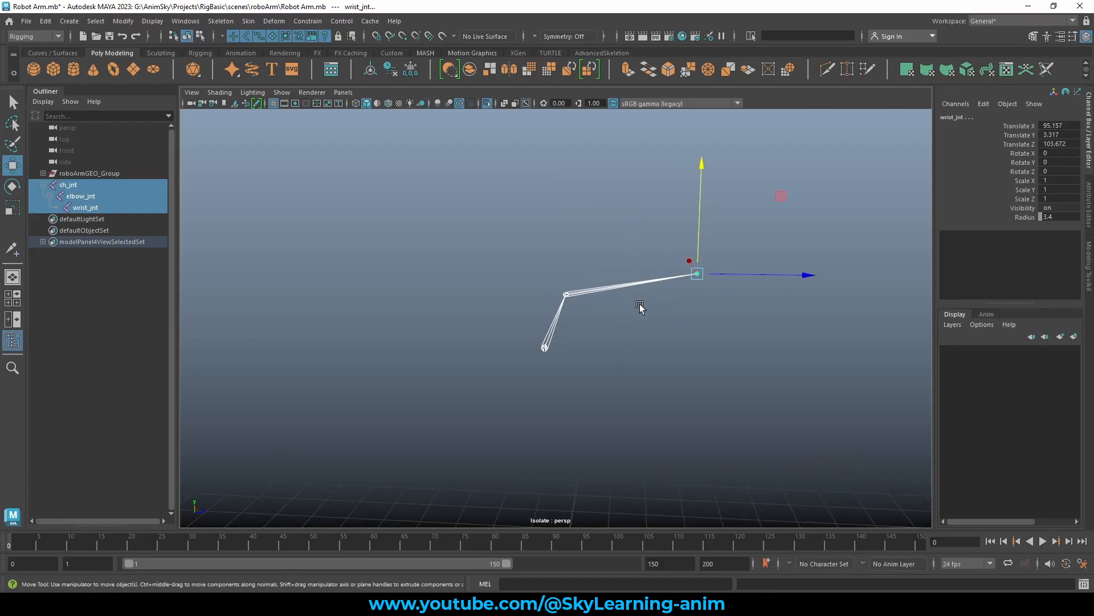
Orient sh_jnt and its children with primary axis Y, secondary axis X and secondary axis world orientation +X
click(545, 342)
alt+drag(680, 320, 444, 268)
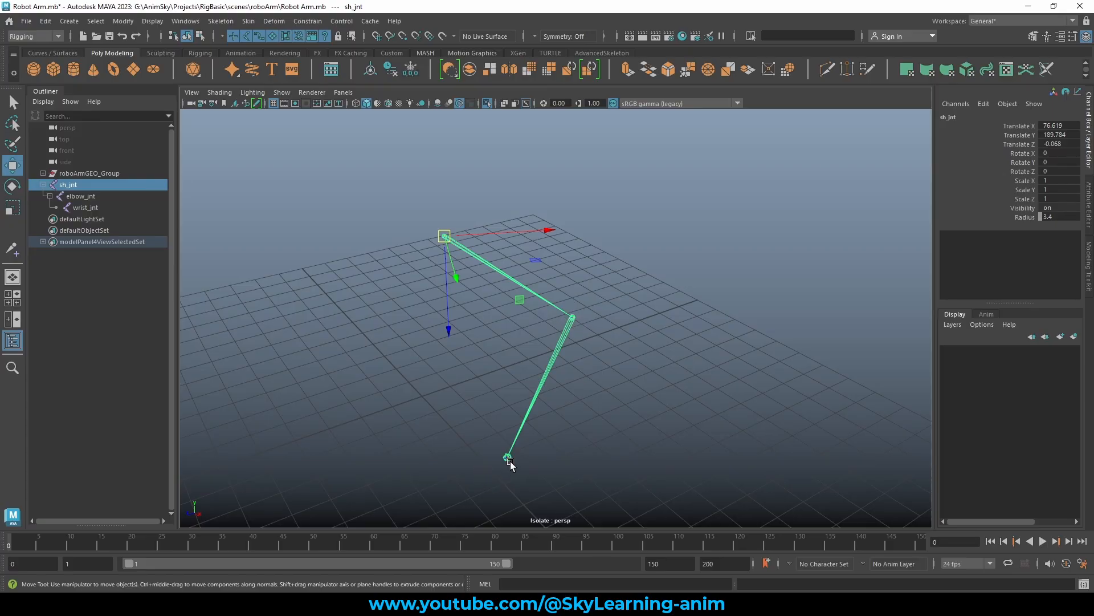
drag(530, 370, 523, 370)
alt+drag(618, 398, 530, 399)
click(495, 251)
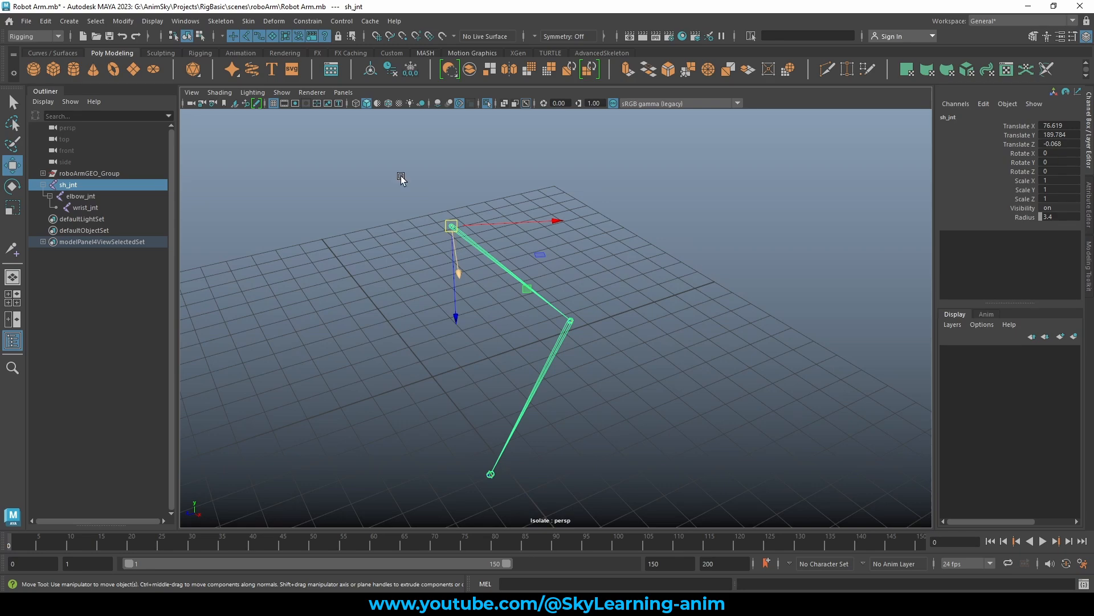
click(221, 22)
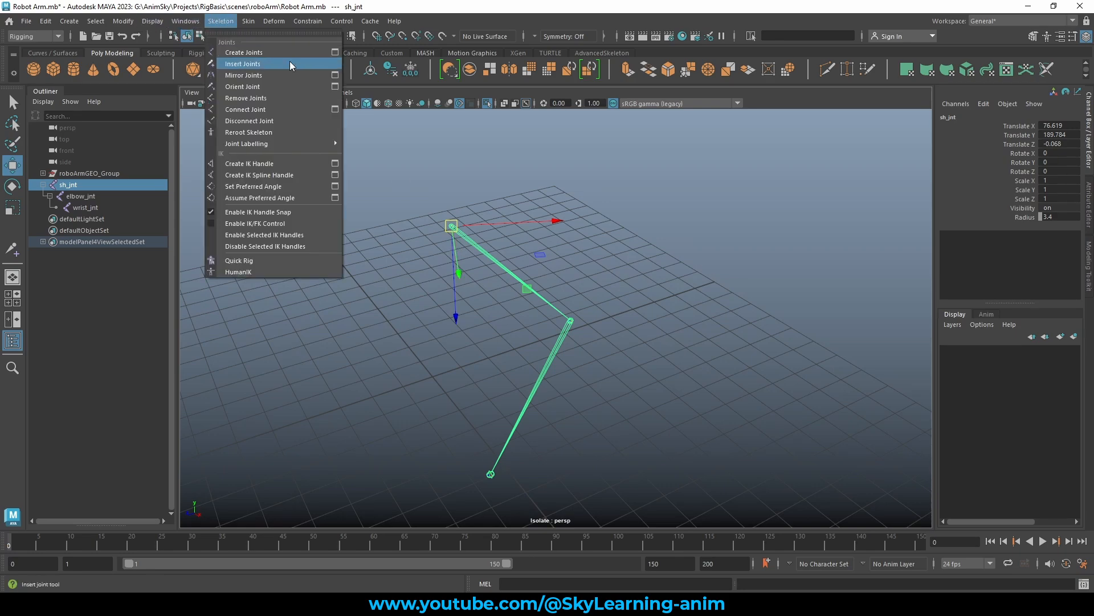
click(335, 86)
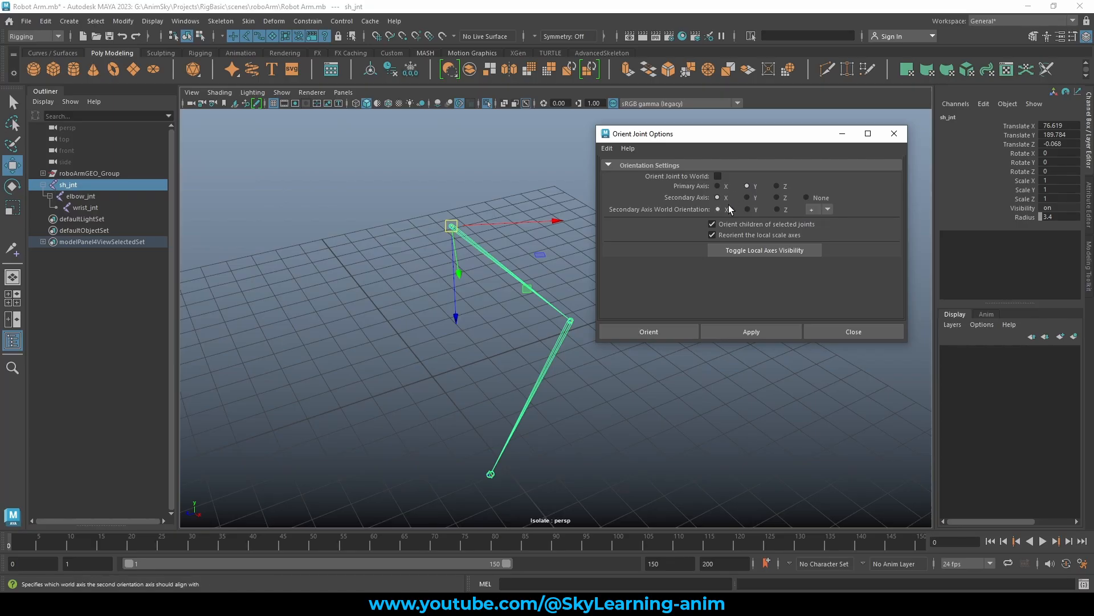
drag(710, 135, 715, 119)
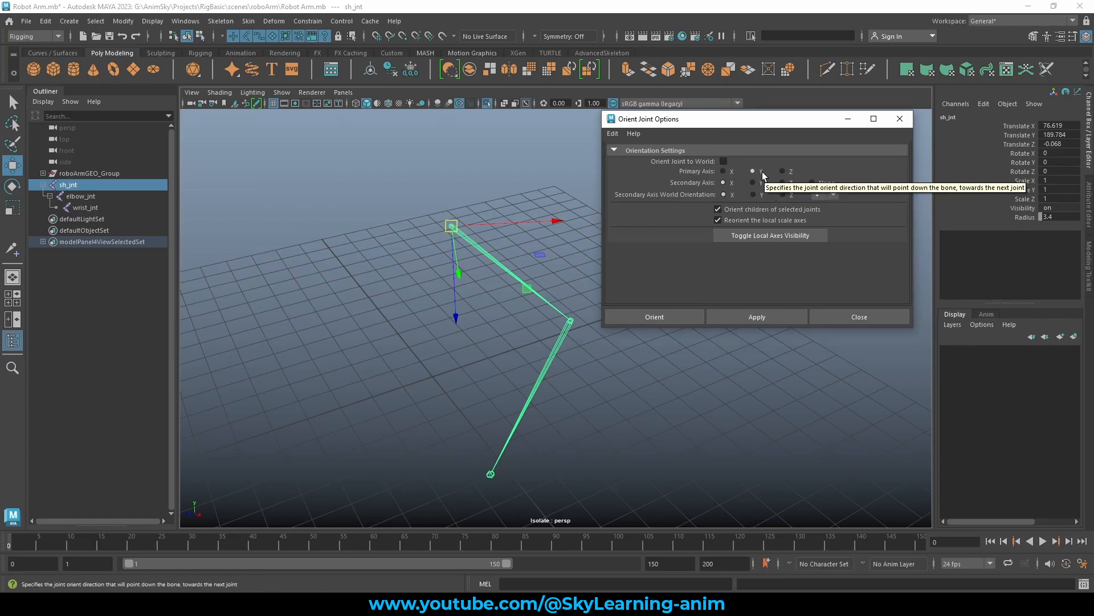
click(668, 317)
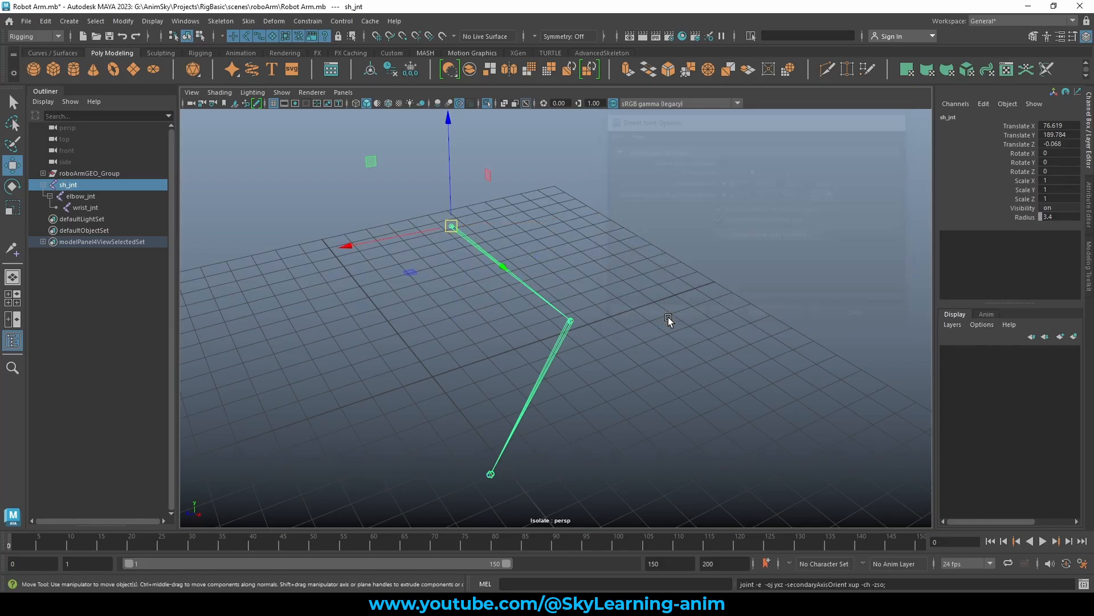
Test how elbow_jnt bends by rotating it about its local axes, undoing each test rotation
click(458, 217)
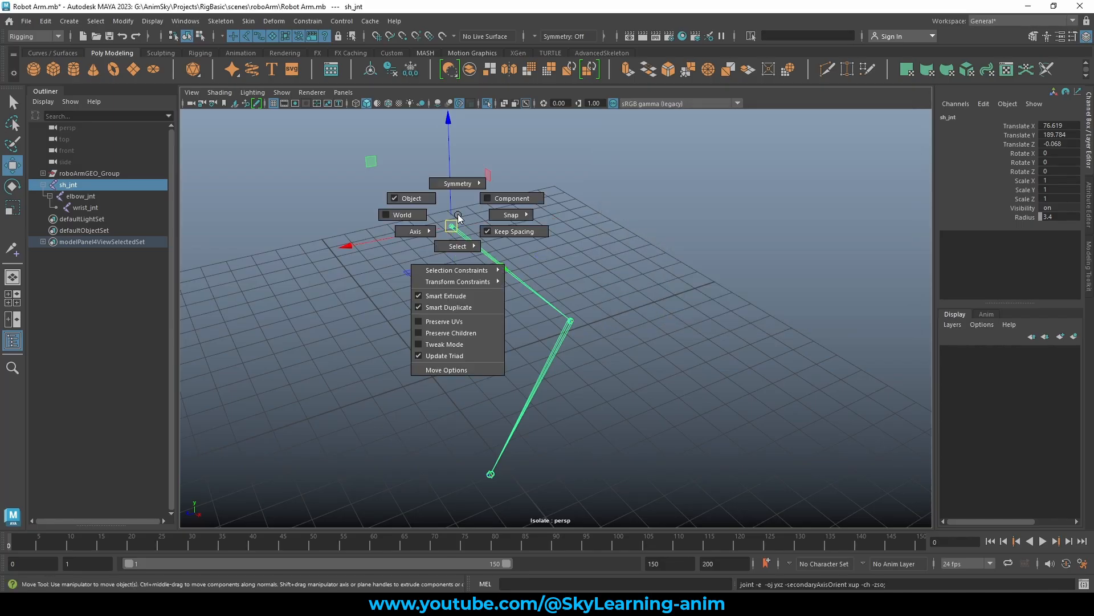
mouse_move(616, 325)
alt+mouse_down()
mouse_move(521, 251)
mouse_move(633, 337)
alt+mouse_up()
click(554, 400)
key(e)
drag(604, 379, 541, 379)
key(ctrl+z)
key(w)
alt+drag(688, 402, 718, 397)
key(e)
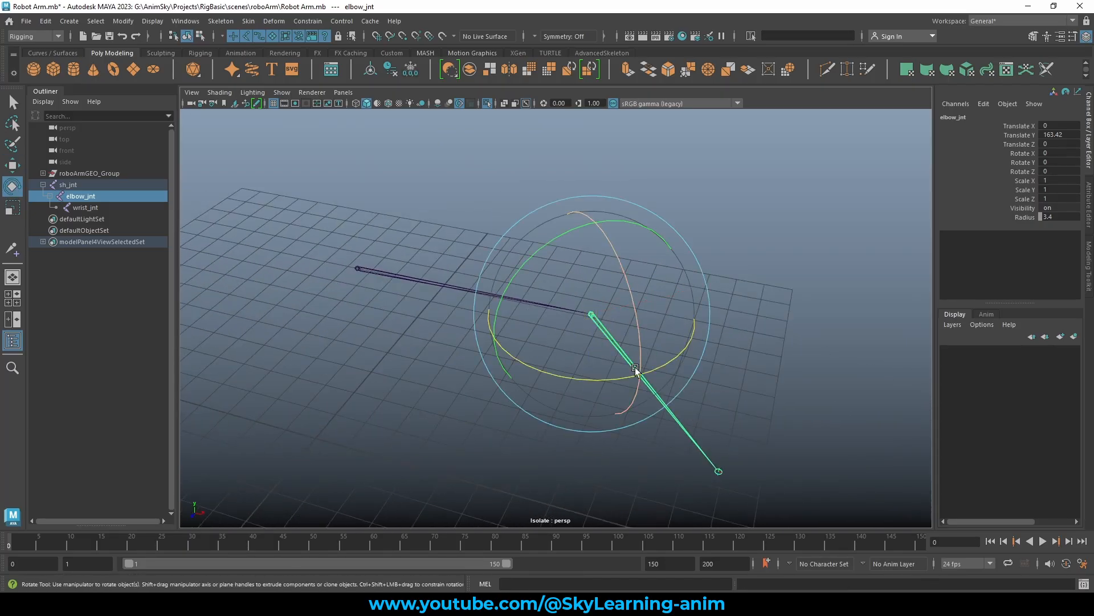
drag(635, 369, 676, 371)
key(ctrl+z)
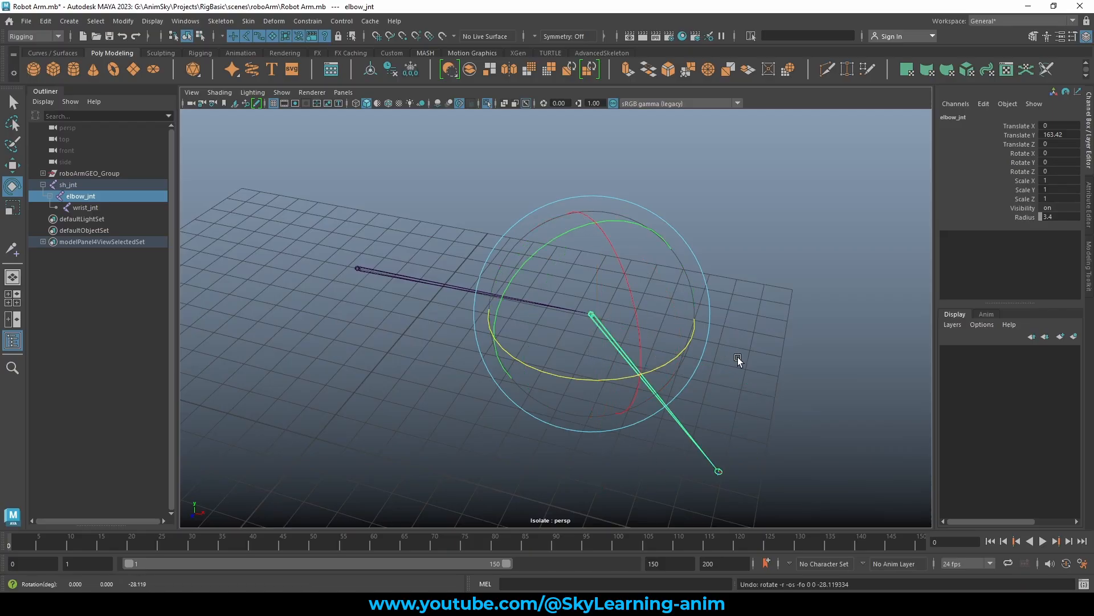
Compare the local axes of sh_jnt and elbow_jnt with the Move manipulator
key(w)
alt+drag(754, 347, 720, 326)
click(493, 283)
alt+drag(597, 301, 582, 299)
key(Down)
alt+drag(654, 354, 618, 325)
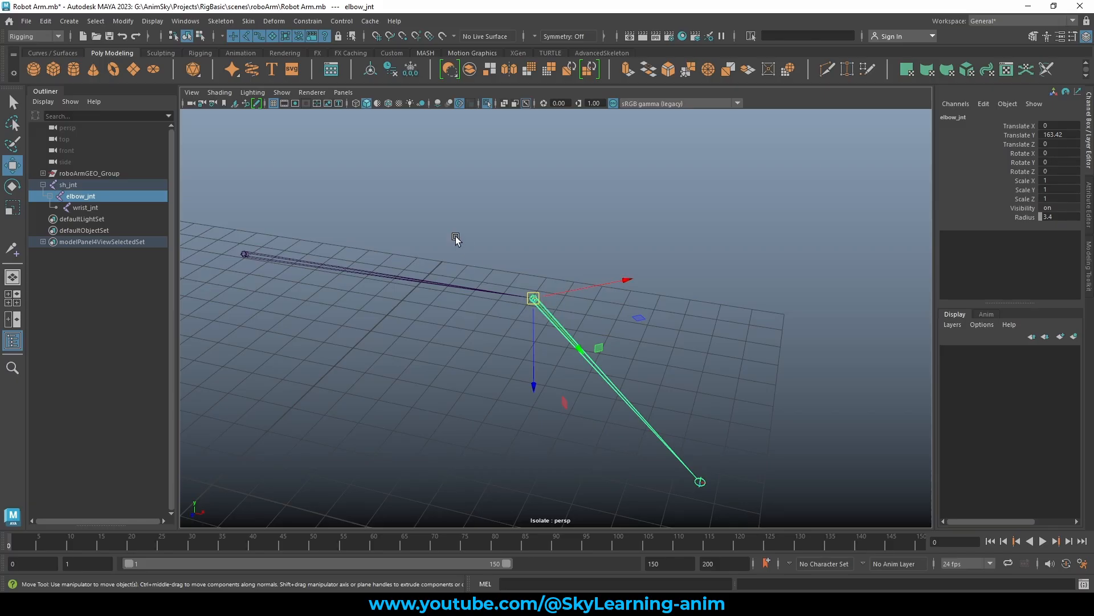
Orient sh_jnt and its children with primary axis Y, secondary axis X and secondary axis world orientation -Z
drag(350, 216, 328, 292)
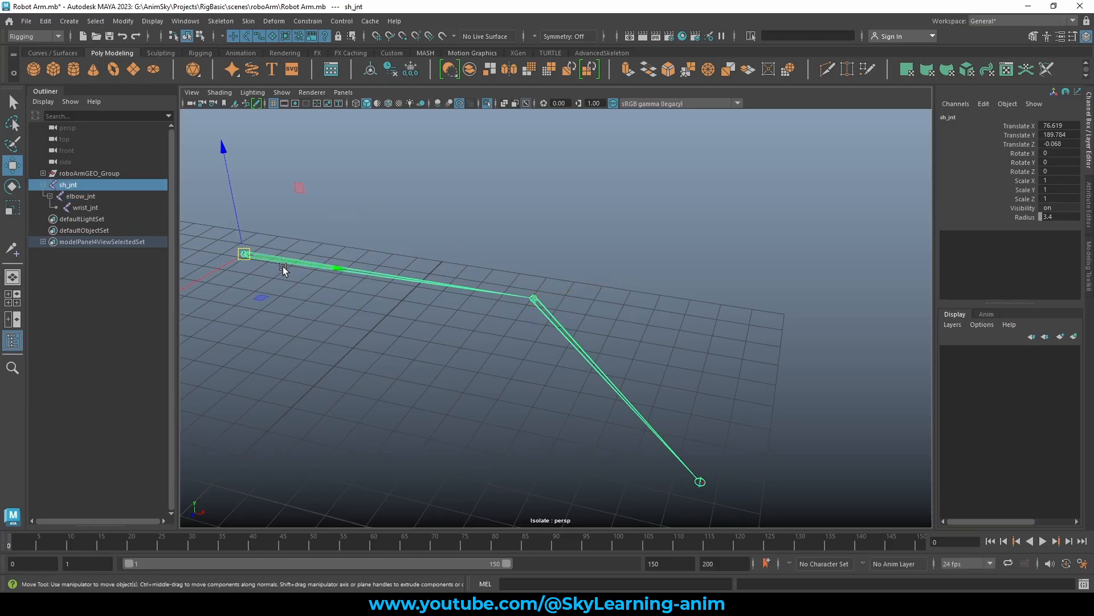
click(271, 22)
mouse_move(221, 21)
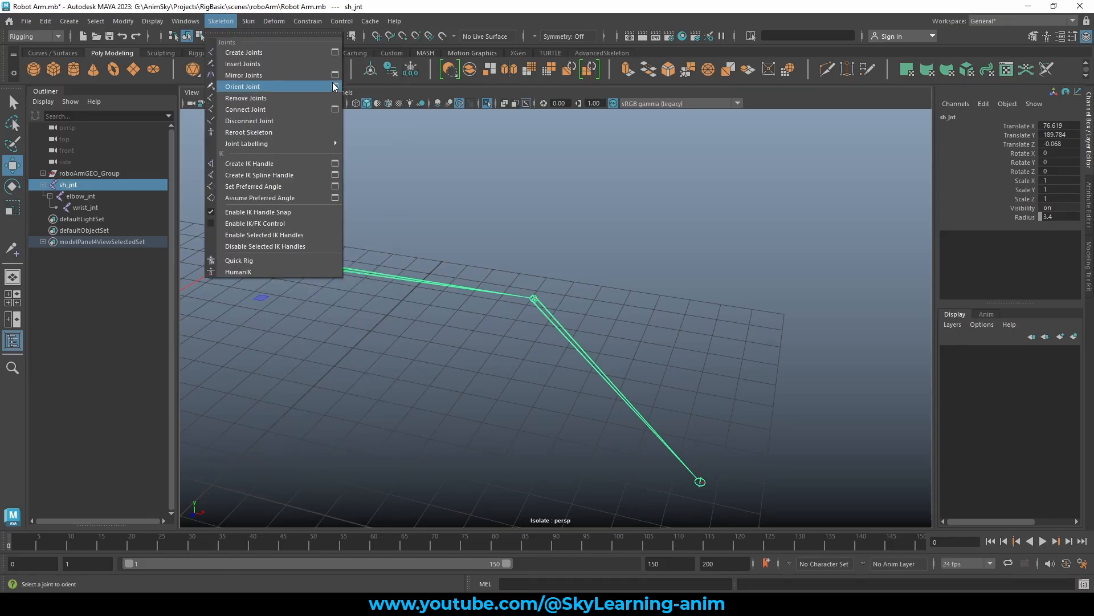
click(334, 86)
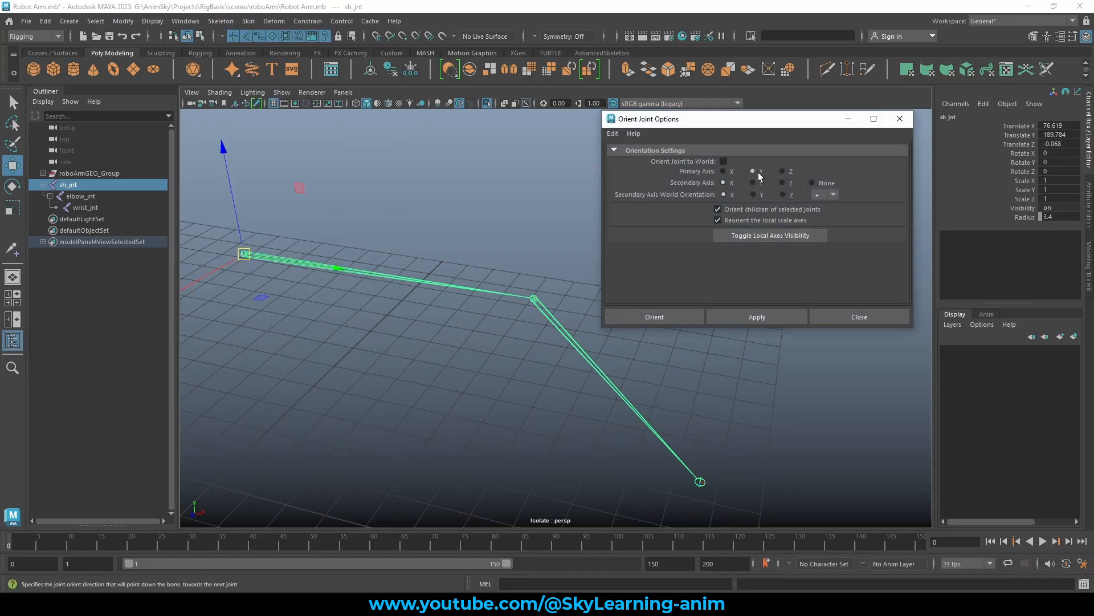
click(791, 195)
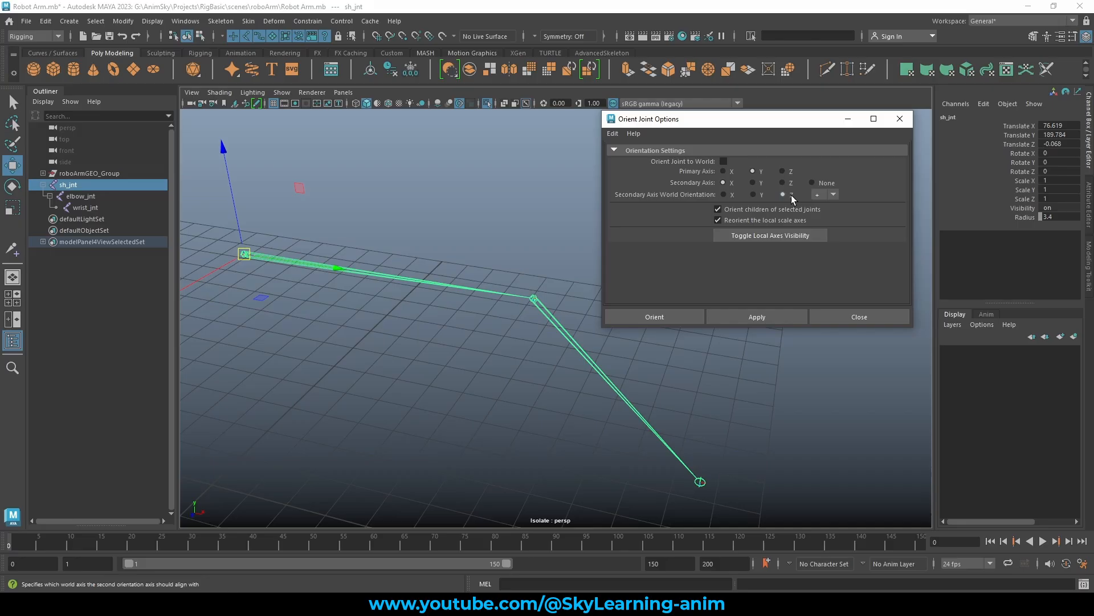
click(833, 195)
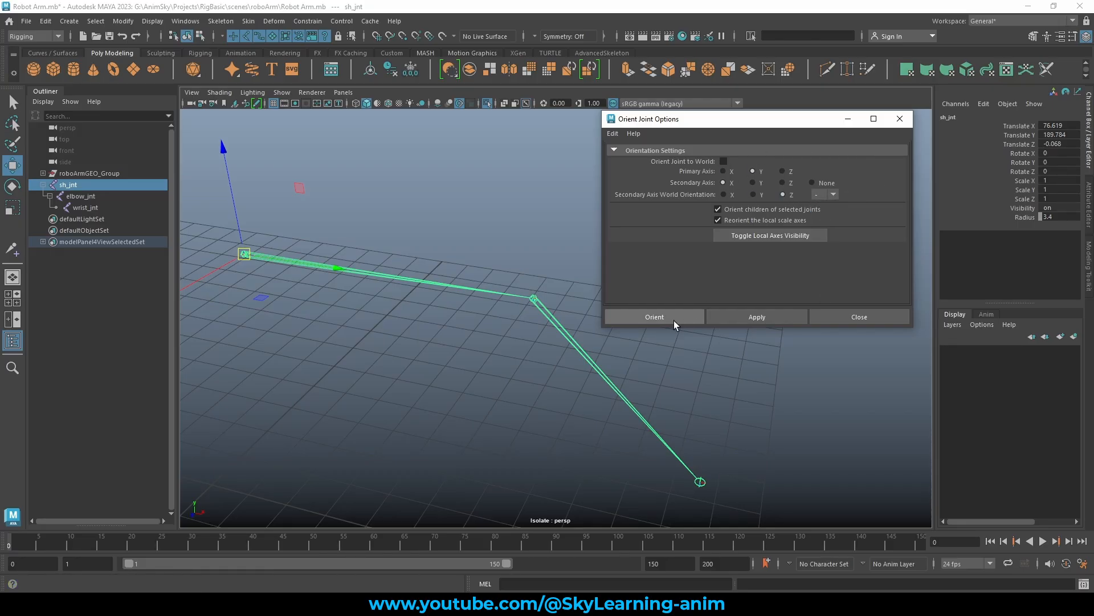
click(757, 317)
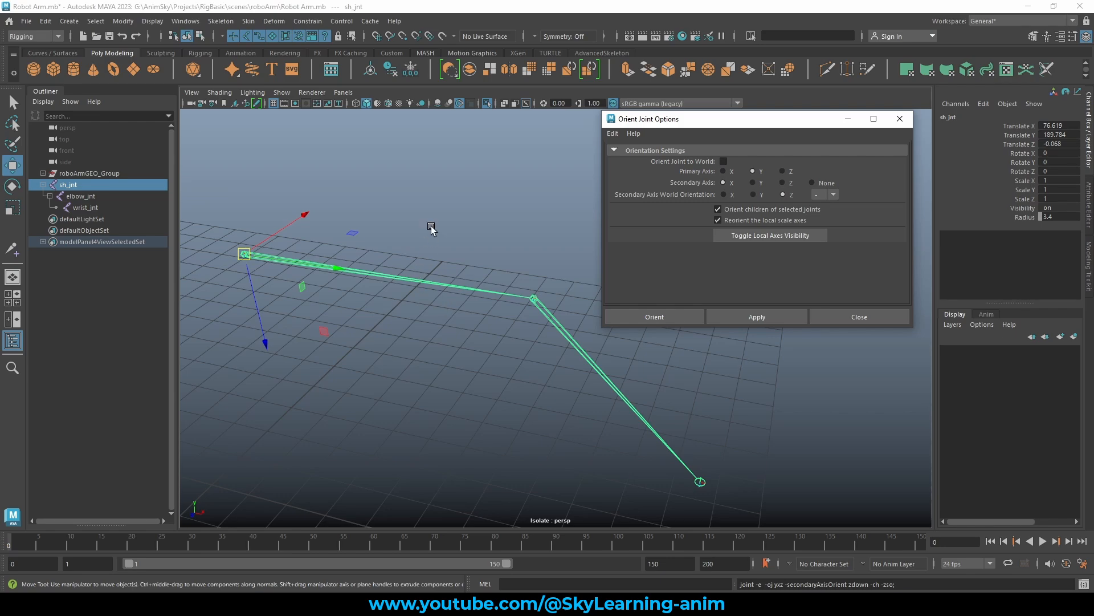
Change the secondary axis world orientation to +Z and apply the orientation to elbow_jnt and to sh_jnt with its children
key(Down)
alt+middle_drag(686, 377, 627, 383)
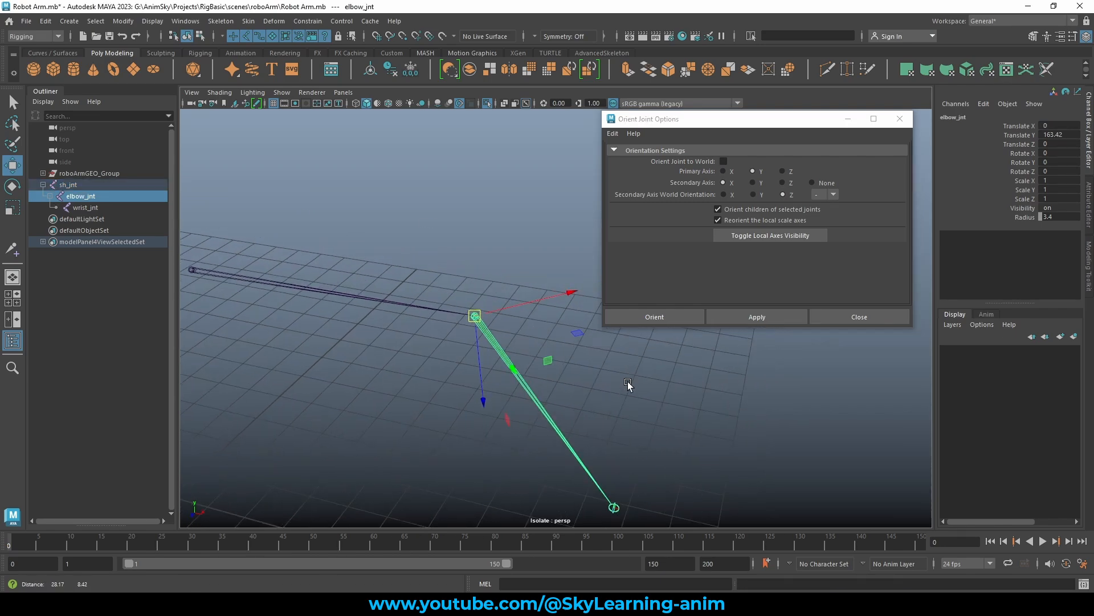
mouse_move(627, 381)
alt+mouse_down()
mouse_move(596, 368)
mouse_move(639, 379)
alt+mouse_up()
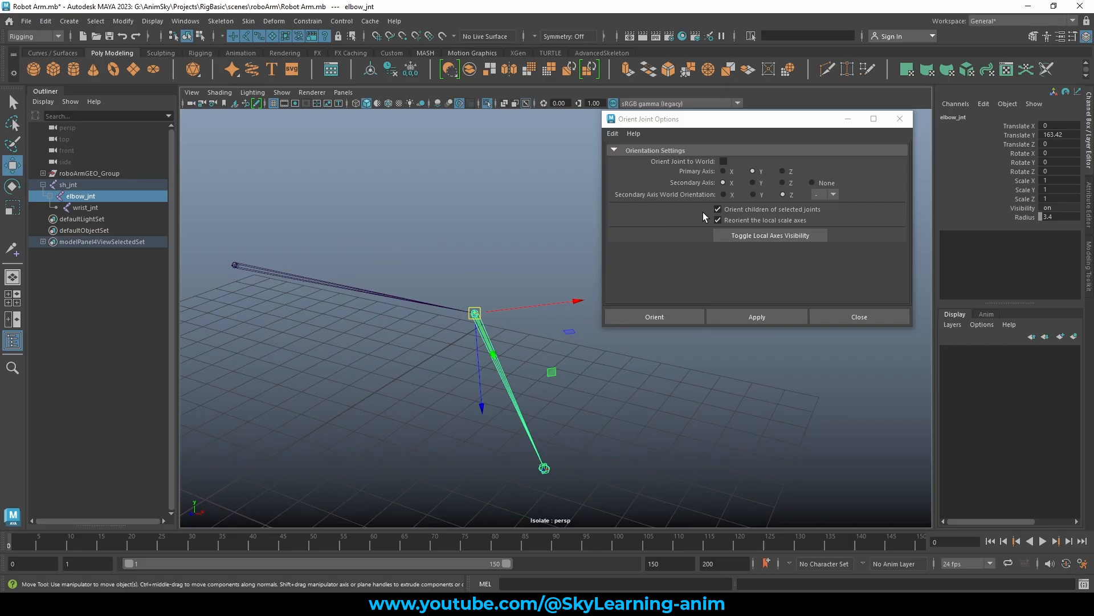
click(824, 195)
click(758, 316)
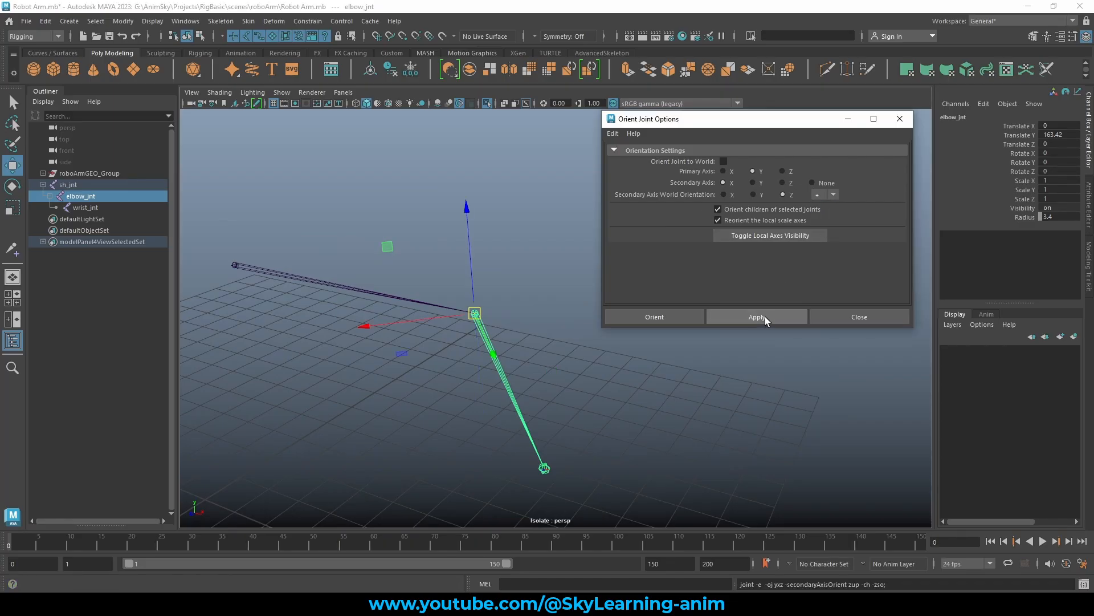
click(345, 285)
click(734, 313)
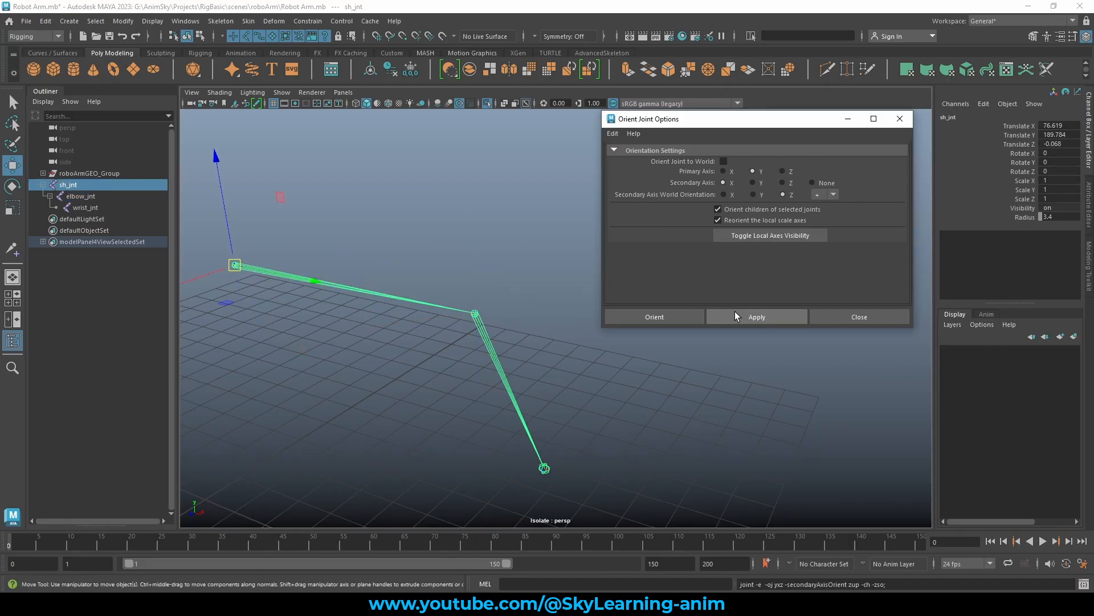
Test-rotate elbow_jnt once more, undo the rotation and return to the Move tool
click(489, 345)
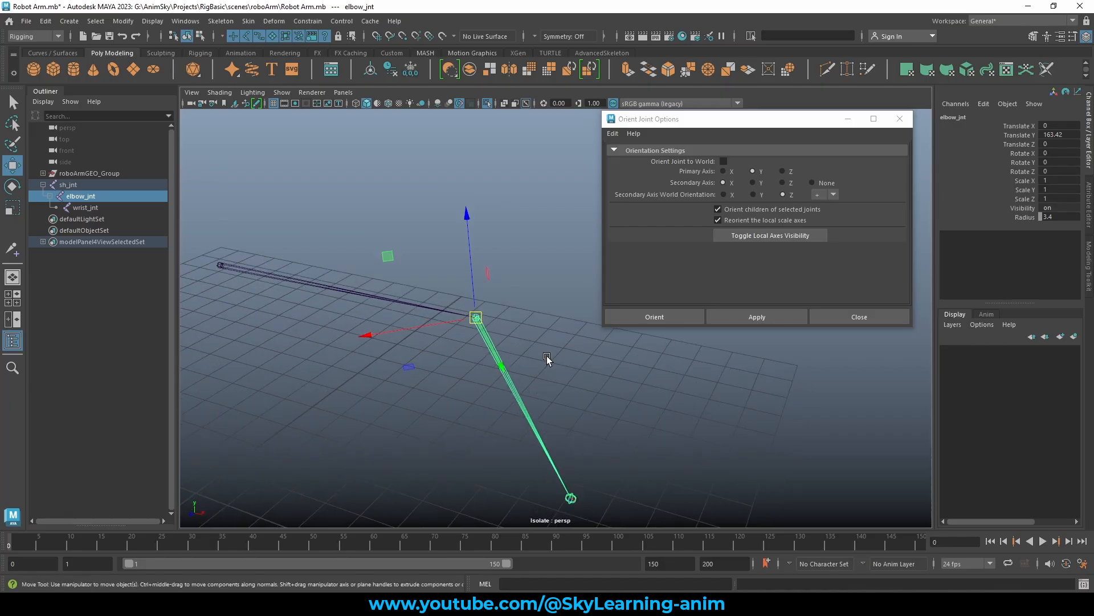
key(e)
drag(481, 361, 626, 367)
key(ctrl+z)
key(w)
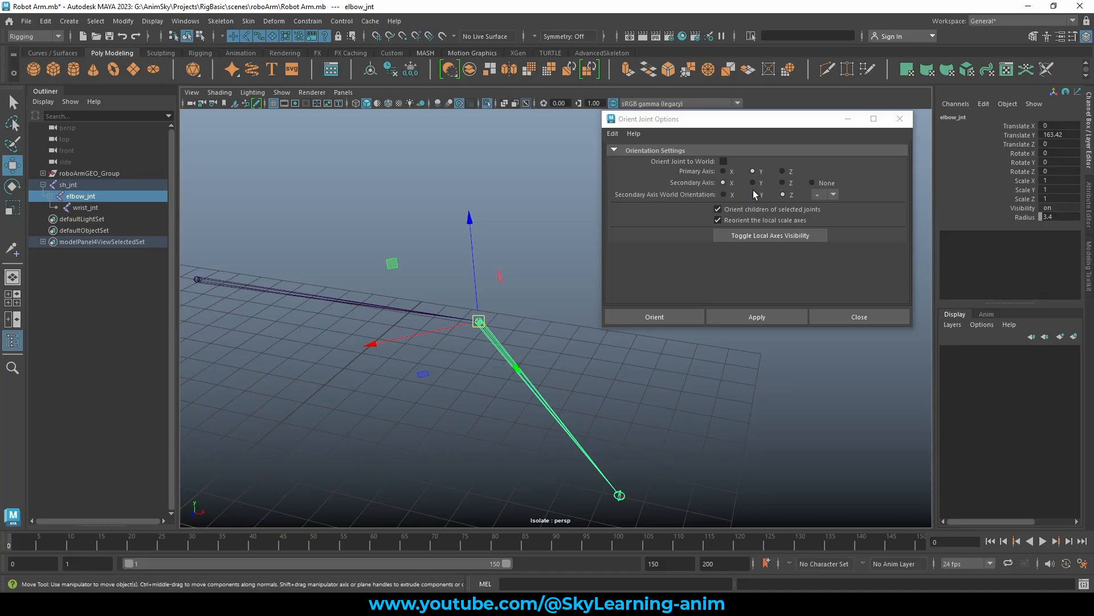
Orient elbow_jnt and sh_jnt with secondary axis world orientation -X, and check the resulting axes on both joints
click(730, 195)
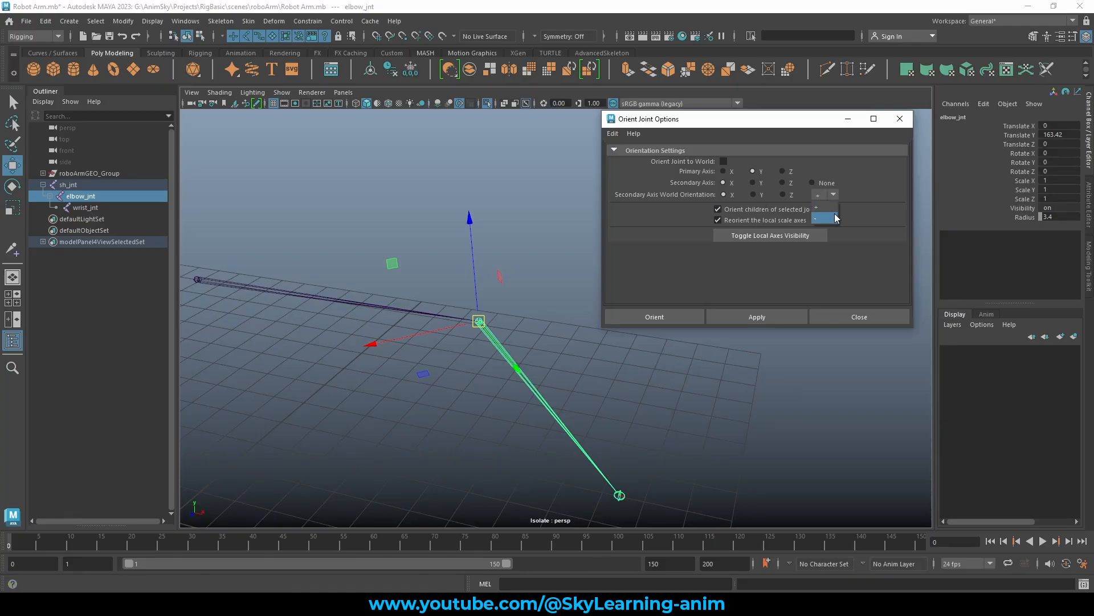
click(765, 323)
click(360, 307)
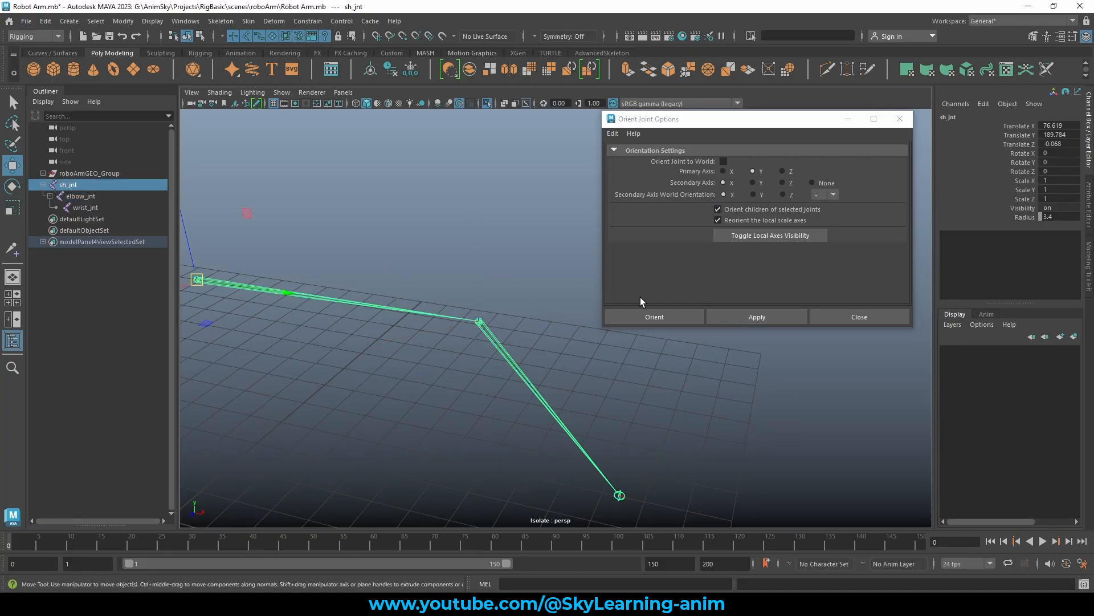
click(750, 315)
alt+drag(478, 335, 472, 334)
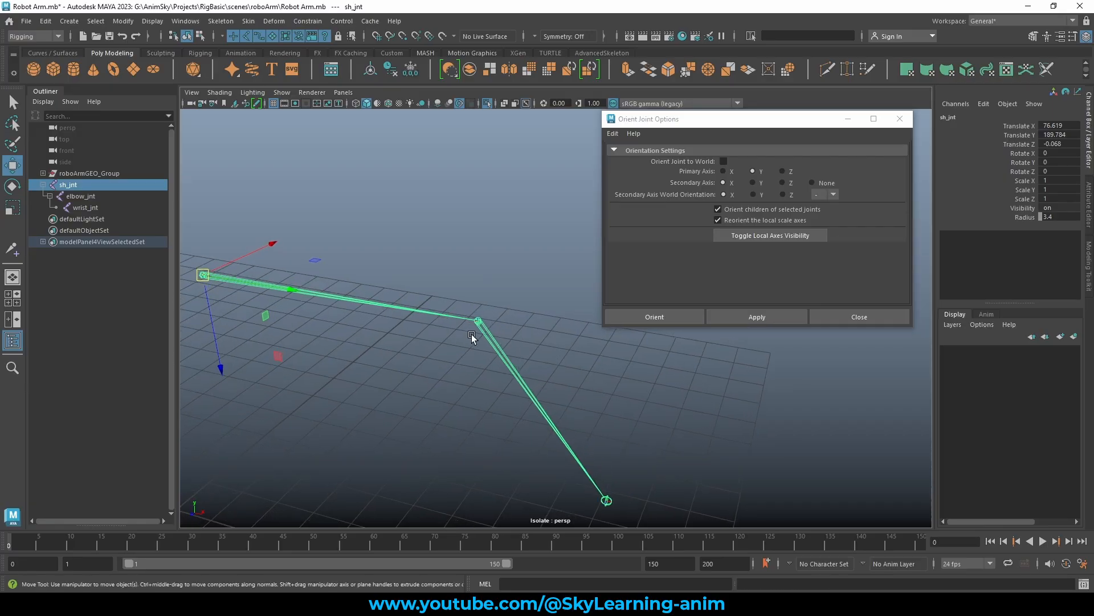
click(498, 349)
alt+drag(542, 355, 547, 354)
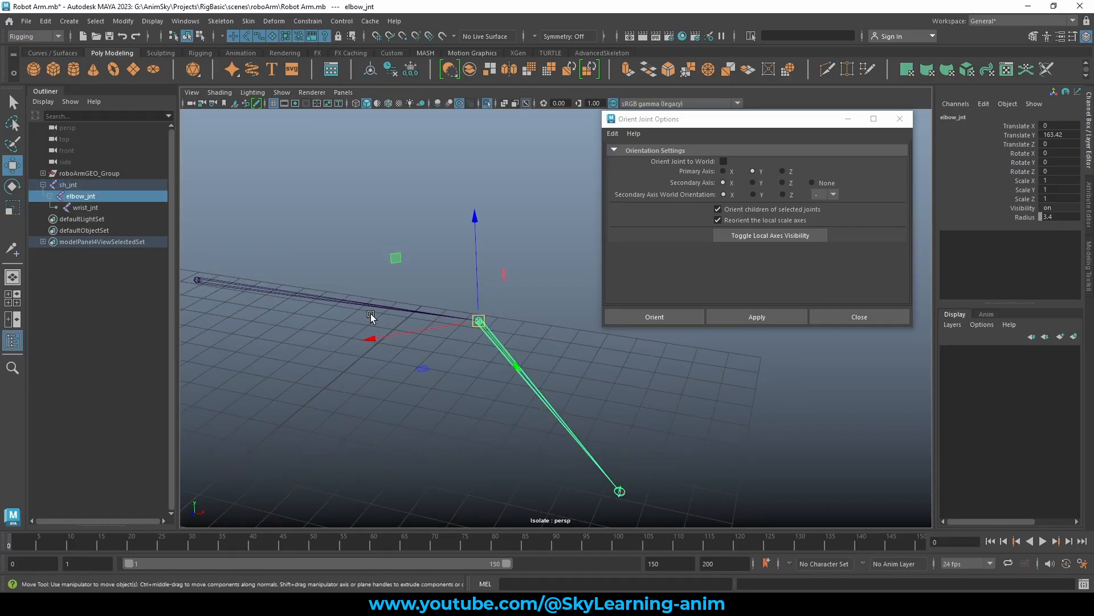
Orient sh_jnt and its children with secondary axis world orientation +Y, and check the resulting axes on elbow_jnt
click(301, 288)
alt+middle_drag(395, 248, 481, 224)
alt+right_drag(481, 225, 435, 237)
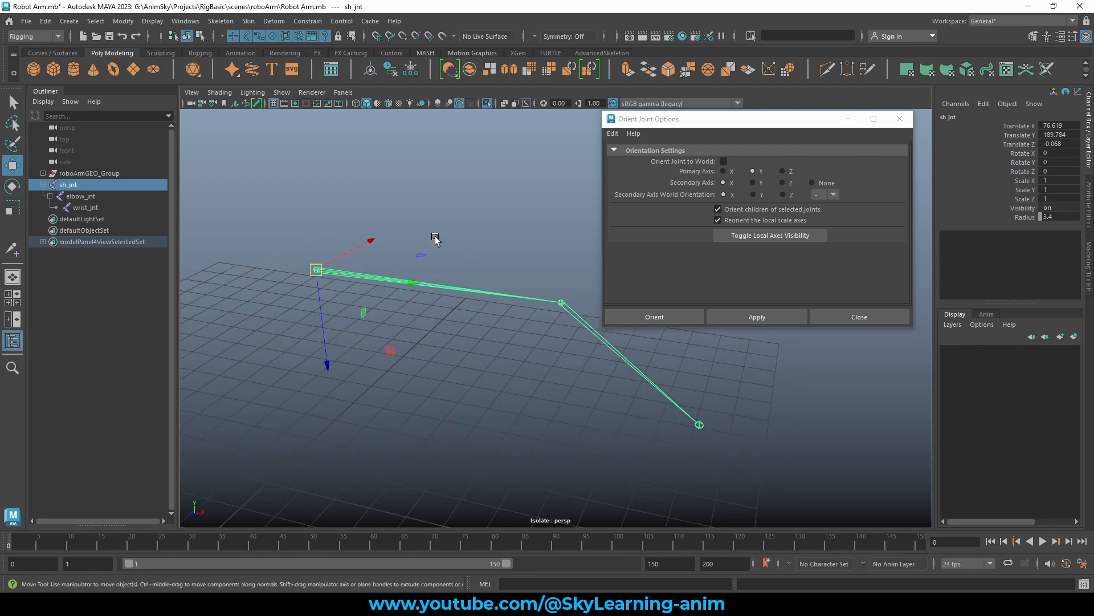
alt+drag(435, 237, 425, 238)
alt+right_drag(426, 238, 453, 242)
alt+drag(453, 242, 447, 240)
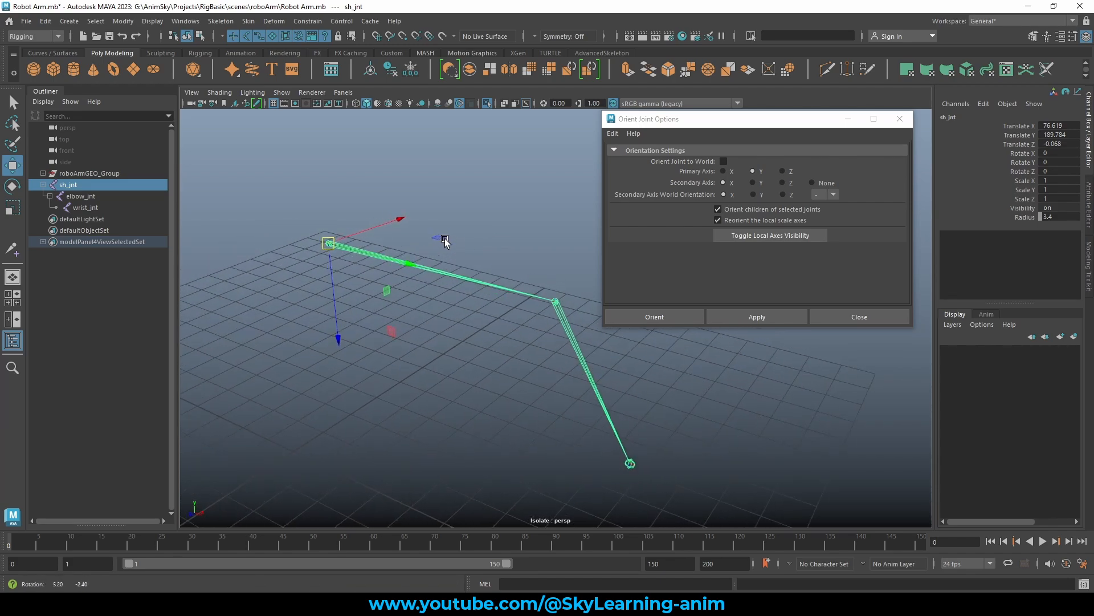
click(763, 195)
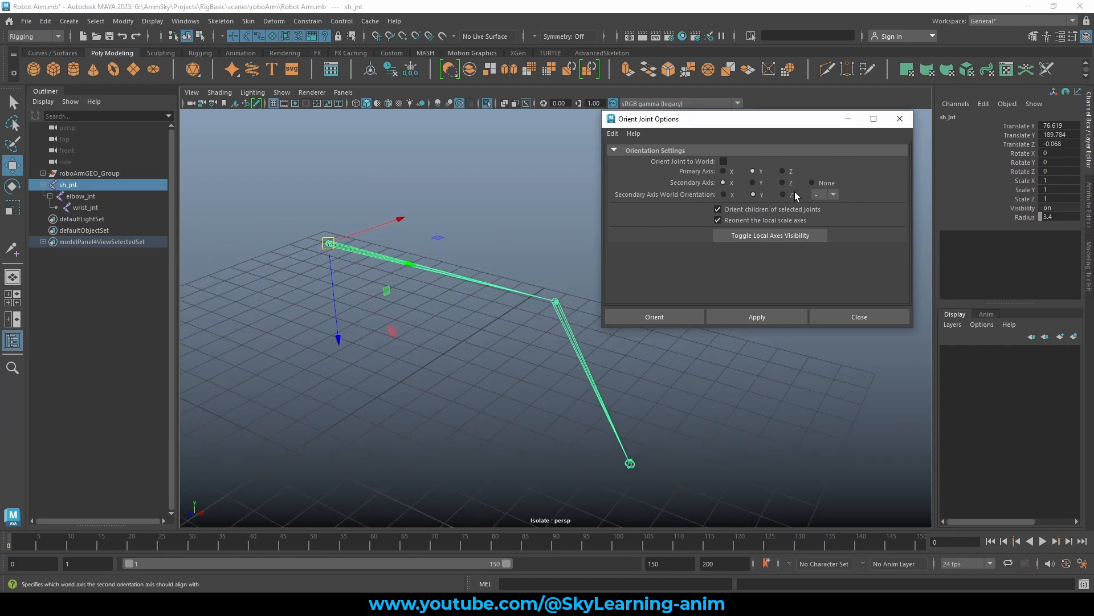
click(828, 208)
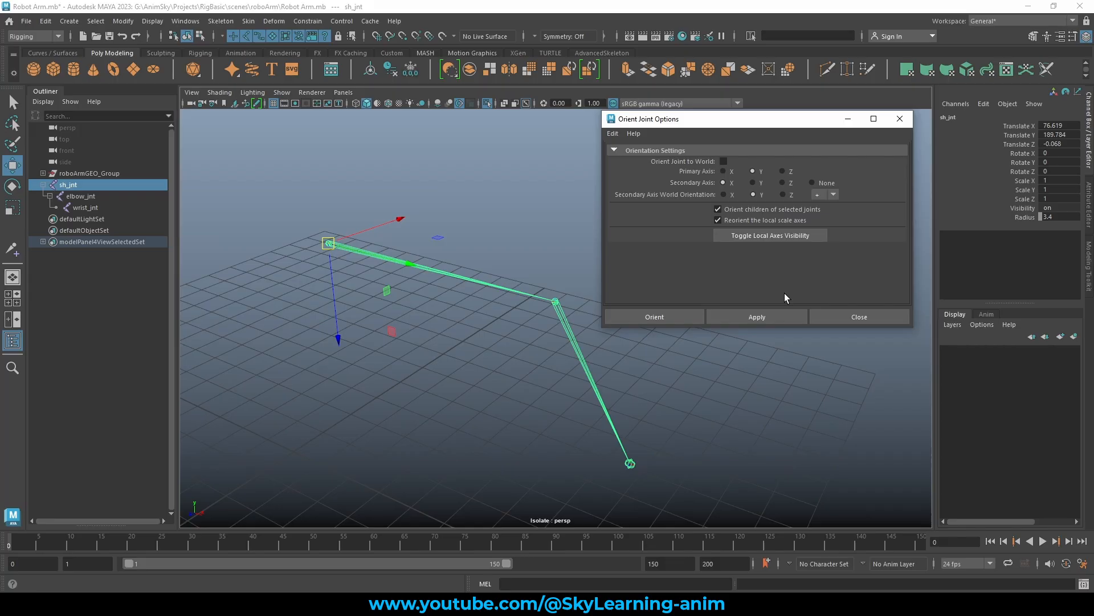
click(758, 317)
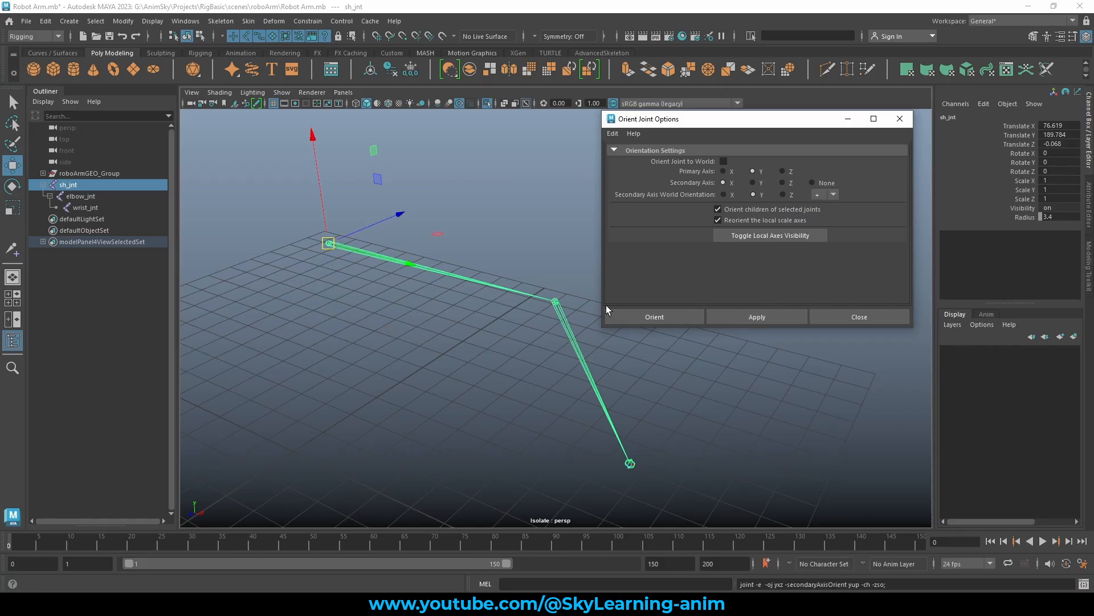
click(574, 340)
alt+drag(630, 361, 558, 337)
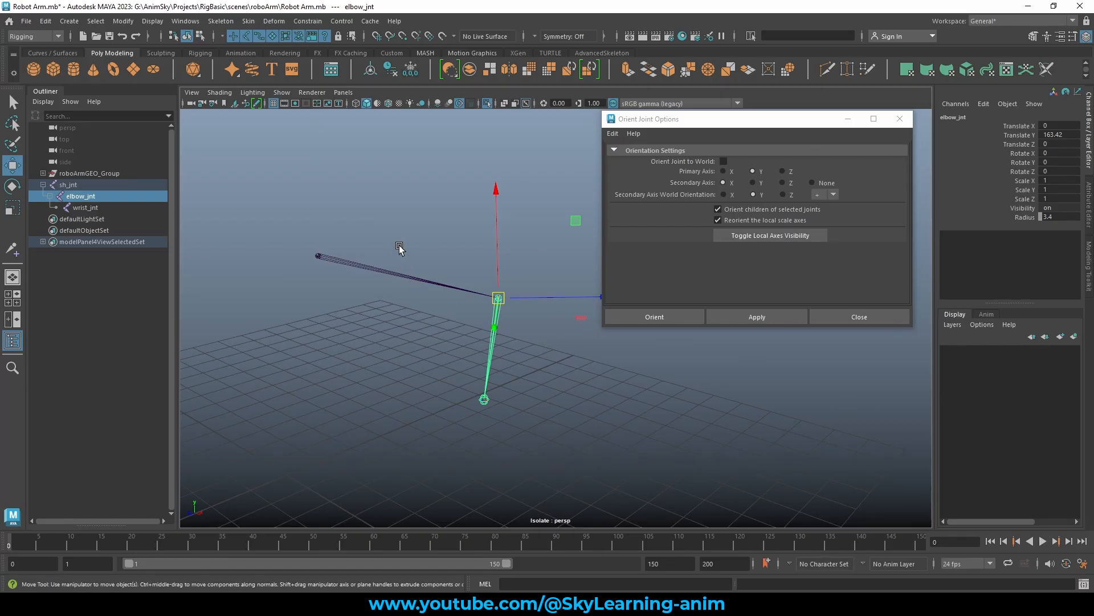
Unparent elbow_jnt and wrist_jnt so the three joints are separate, and inspect the axes of the individual joints
click(93, 186)
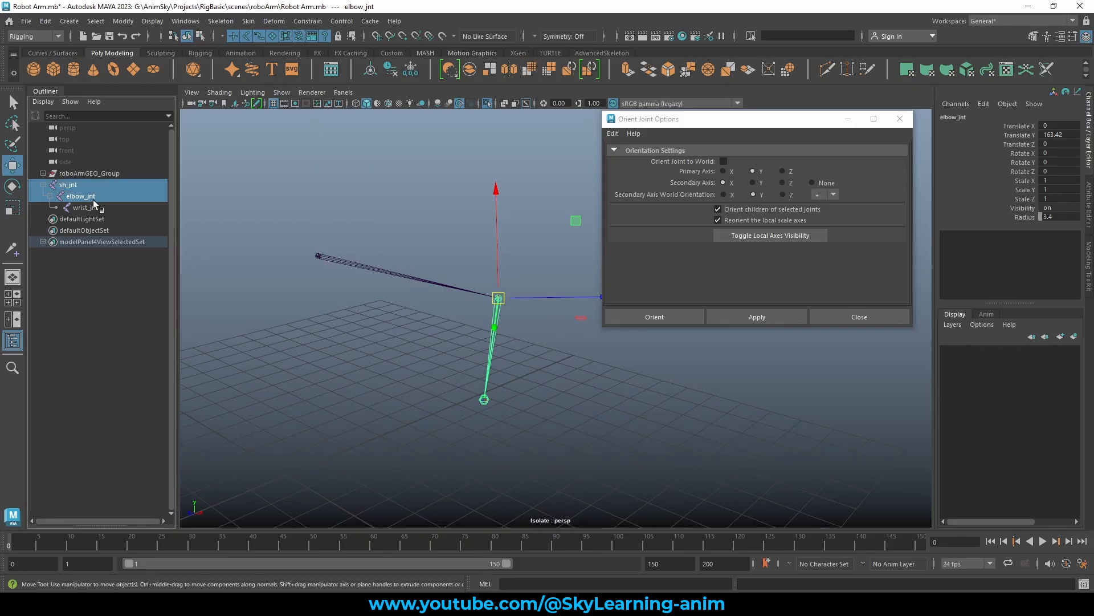
click(98, 208)
key(shift+p)
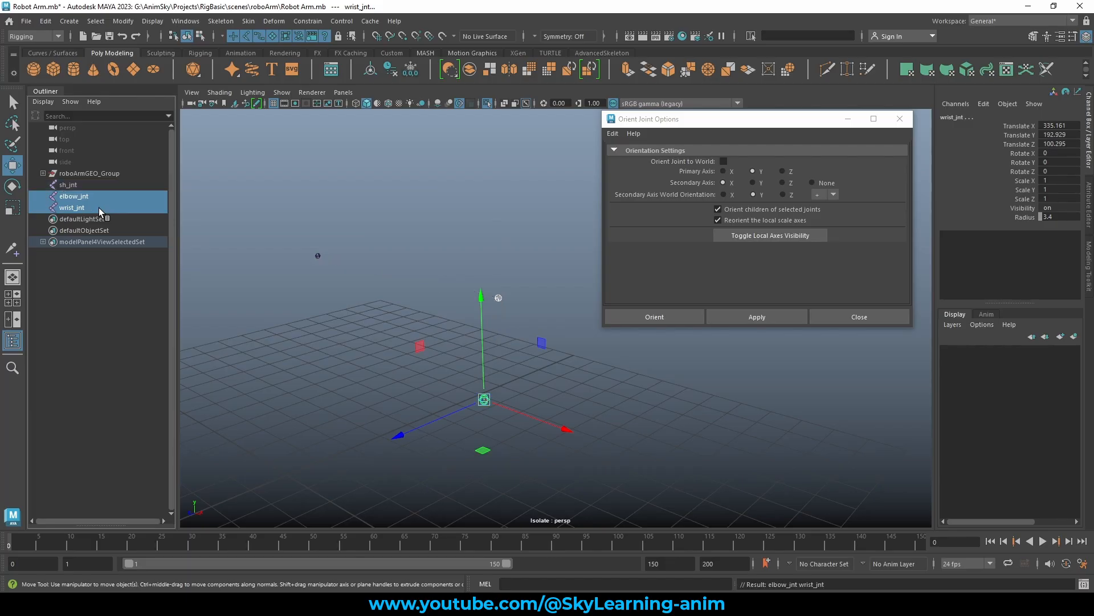
click(318, 256)
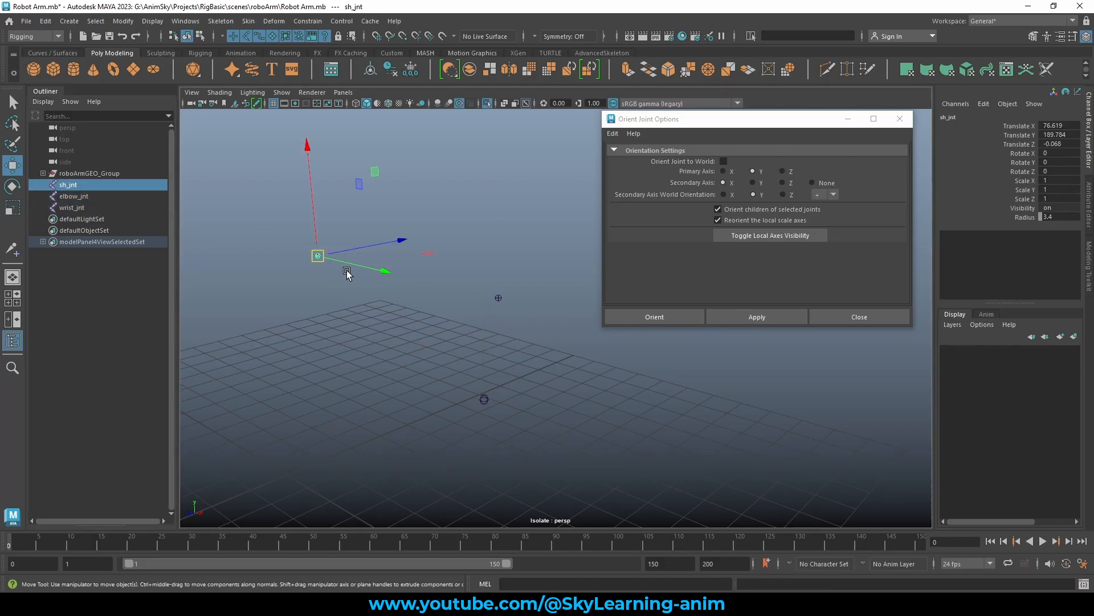
alt+drag(426, 269, 456, 270)
shift+drag(464, 272, 525, 321)
mouse_move(462, 379)
shift+mouse_down()
mouse_move(573, 448)
mouse_move(464, 381)
shift+mouse_up()
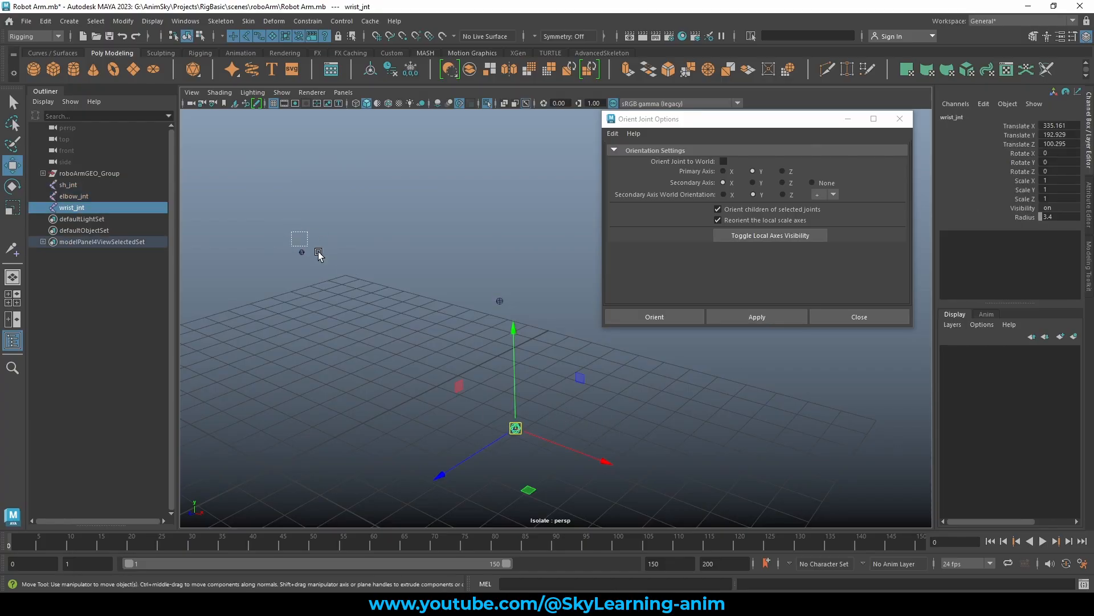
Parent wrist_jnt to elbow_jnt
drag(318, 255, 525, 321)
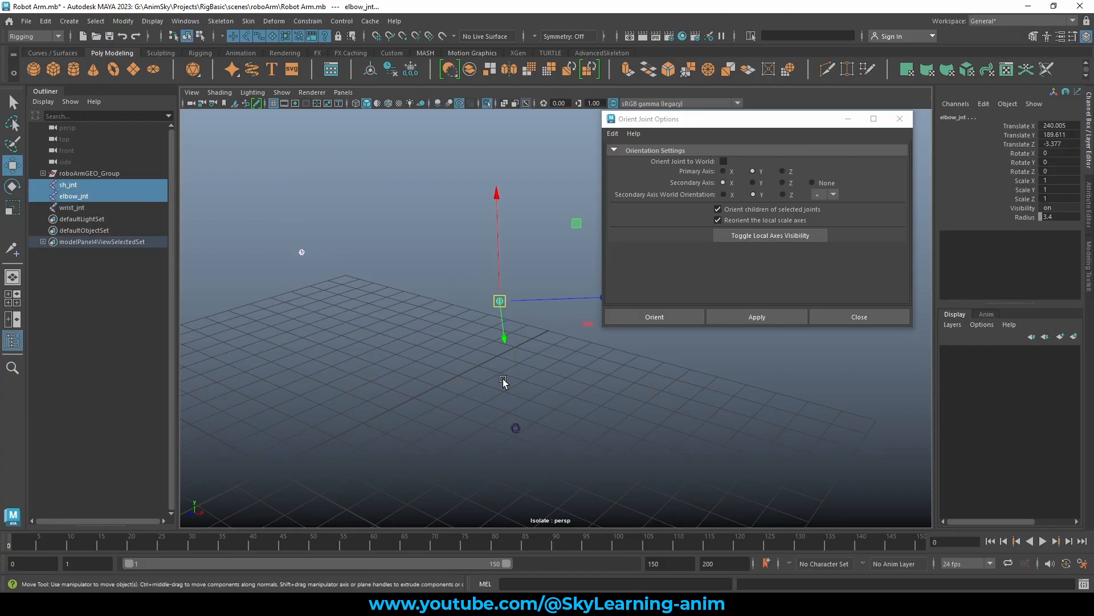
drag(472, 436, 542, 419)
shift+drag(459, 294, 526, 298)
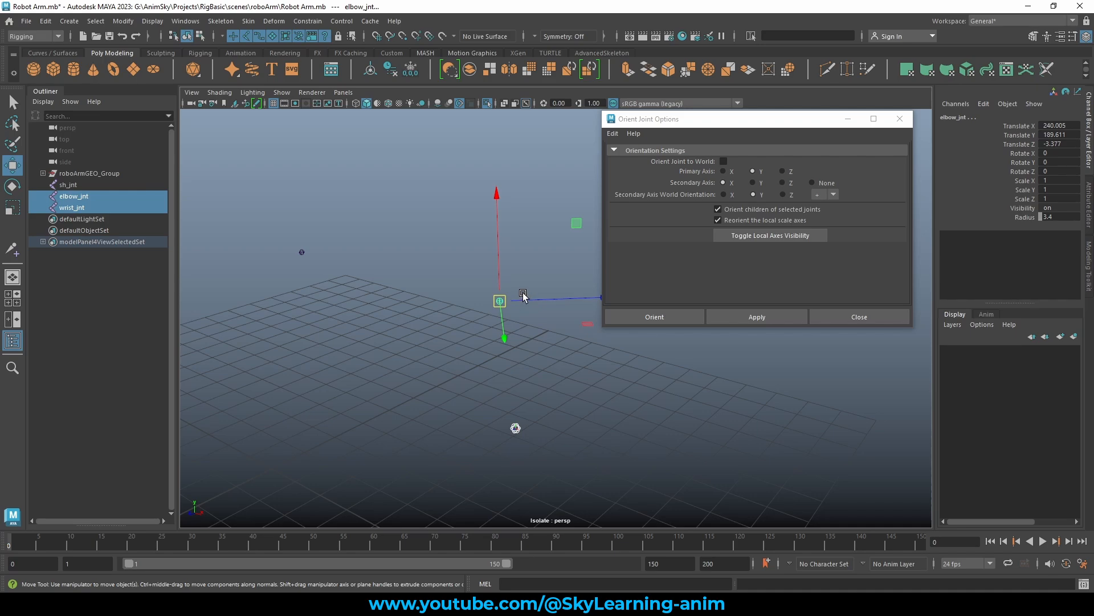
key(p)
Set the Joint Orient of wrist_jnt to 0, 0, 0 to align it with elbow_jnt
click(1090, 221)
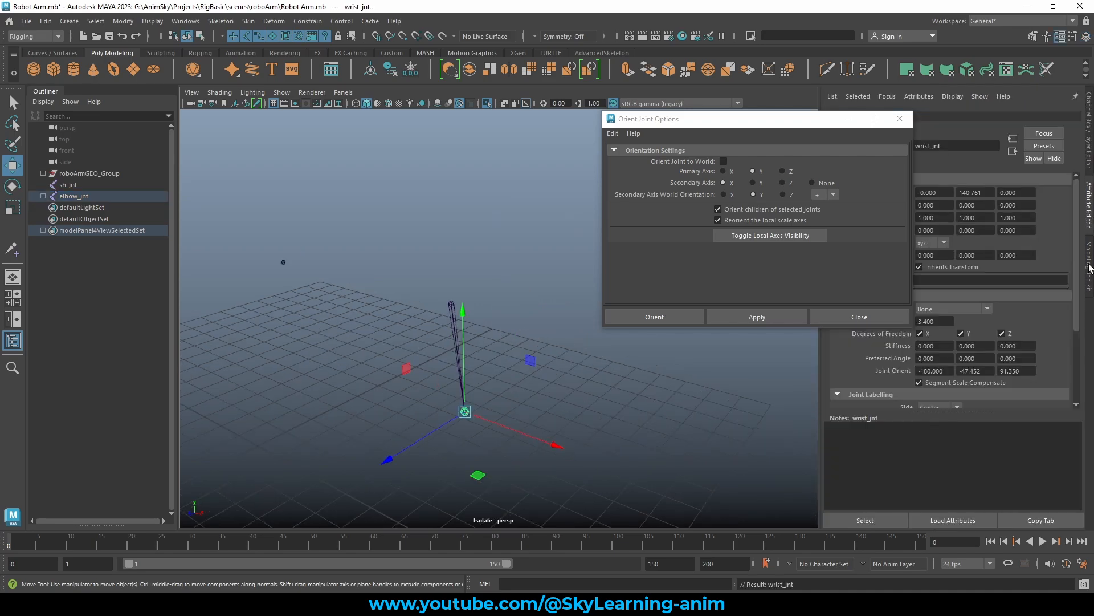
click(1090, 265)
click(1090, 202)
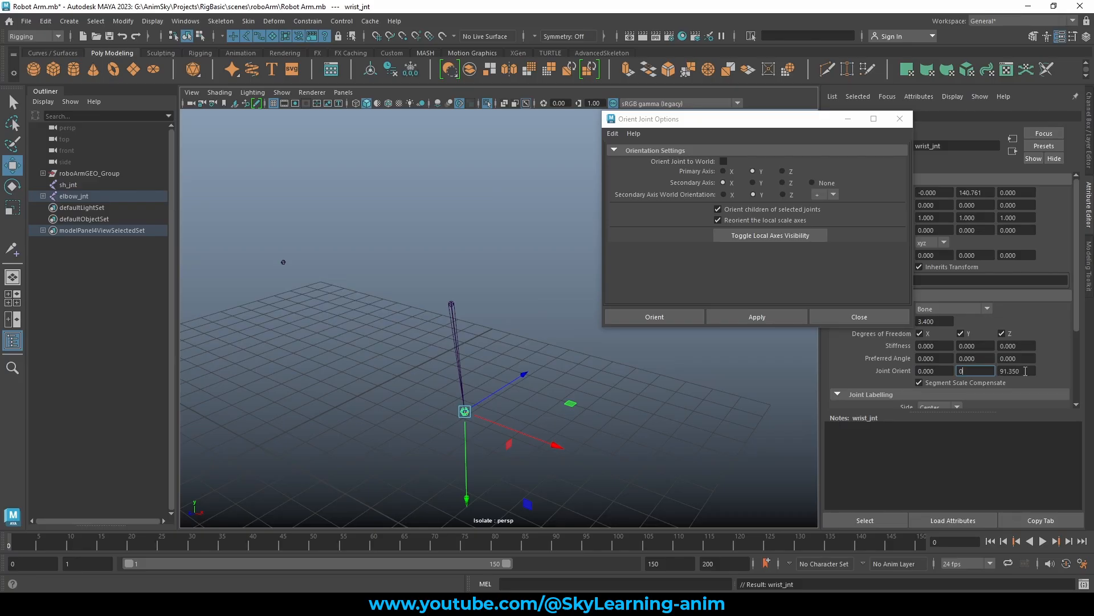
key(Return)
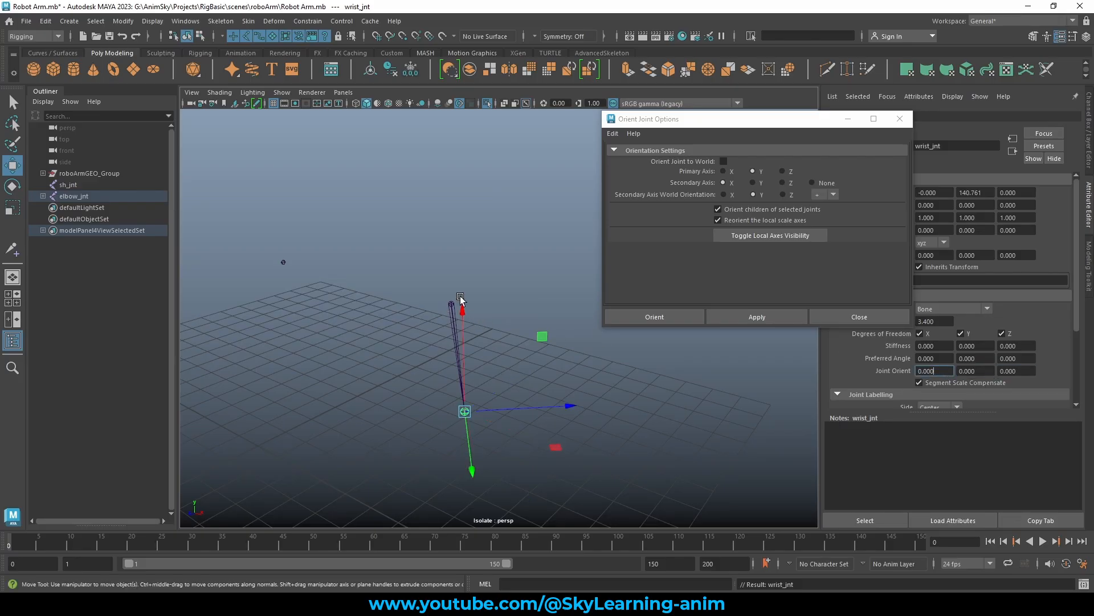
Compare the axes of elbow_jnt and sh_jnt, and unparent wrist_jnt from elbow_jnt
alt+drag(460, 298, 449, 338)
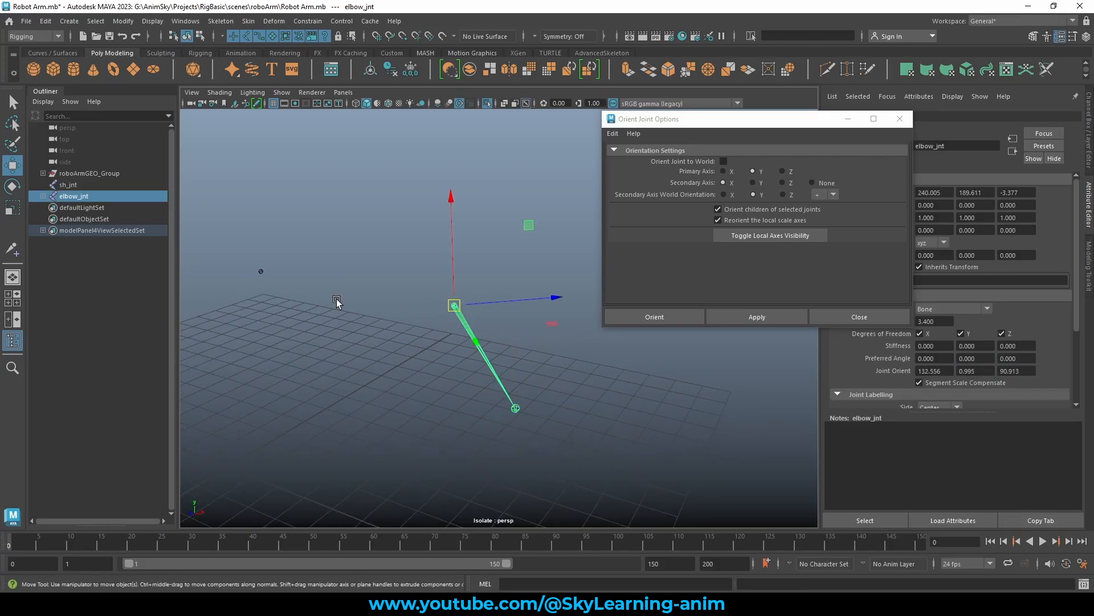
click(260, 273)
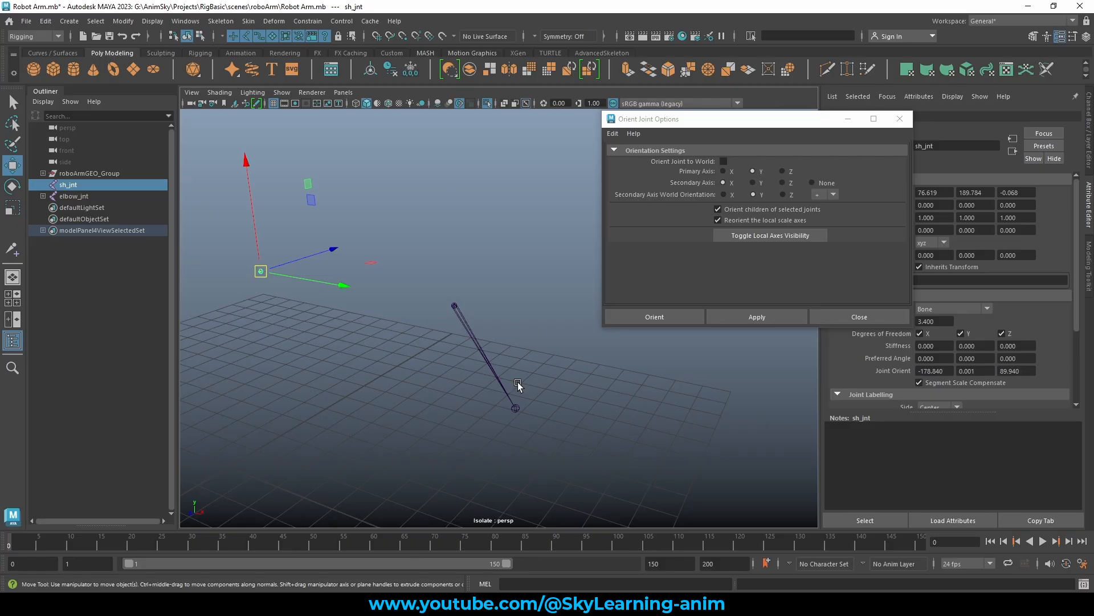
click(515, 409)
key(shift+p)
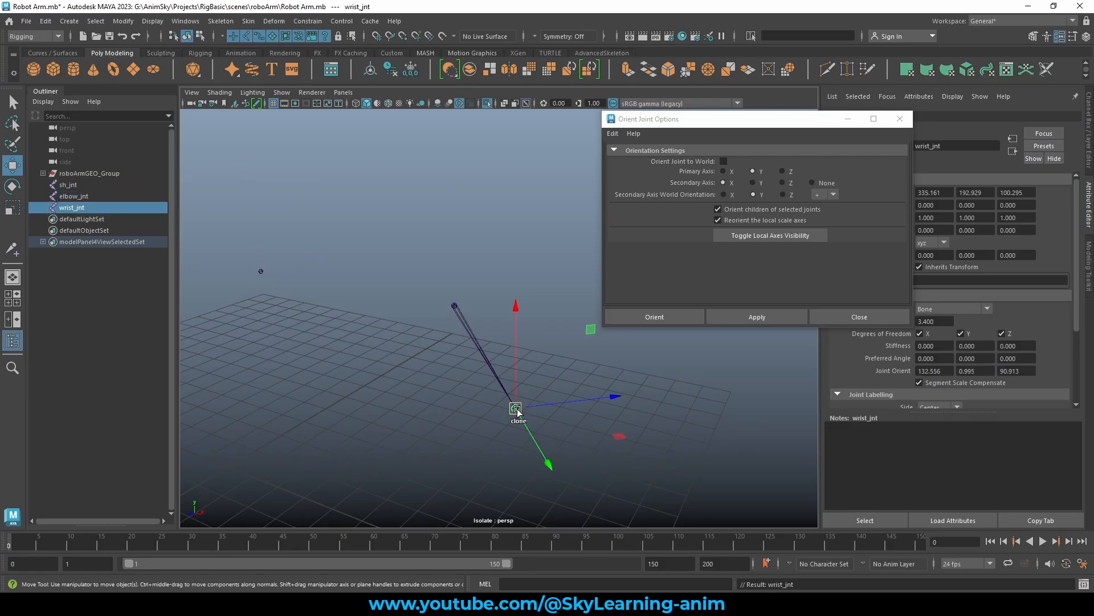
Rotate sh_jnt, elbow_jnt and wrist_jnt together by -180 degrees about their local Y axes
drag(247, 242, 583, 489)
key(e)
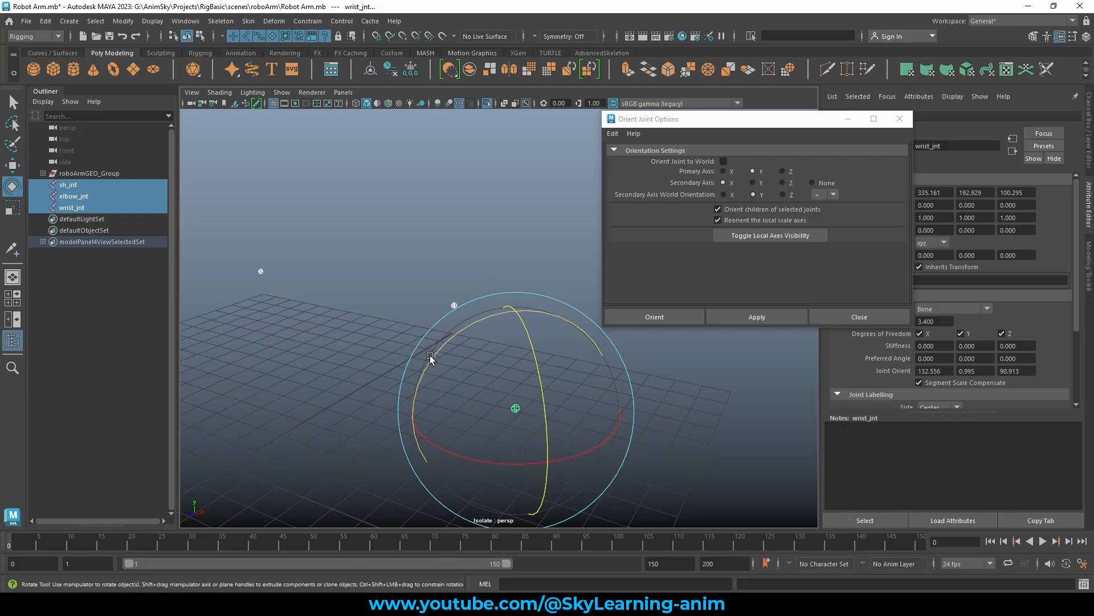
drag(410, 239, 377, 223)
drag(429, 362, 442, 355)
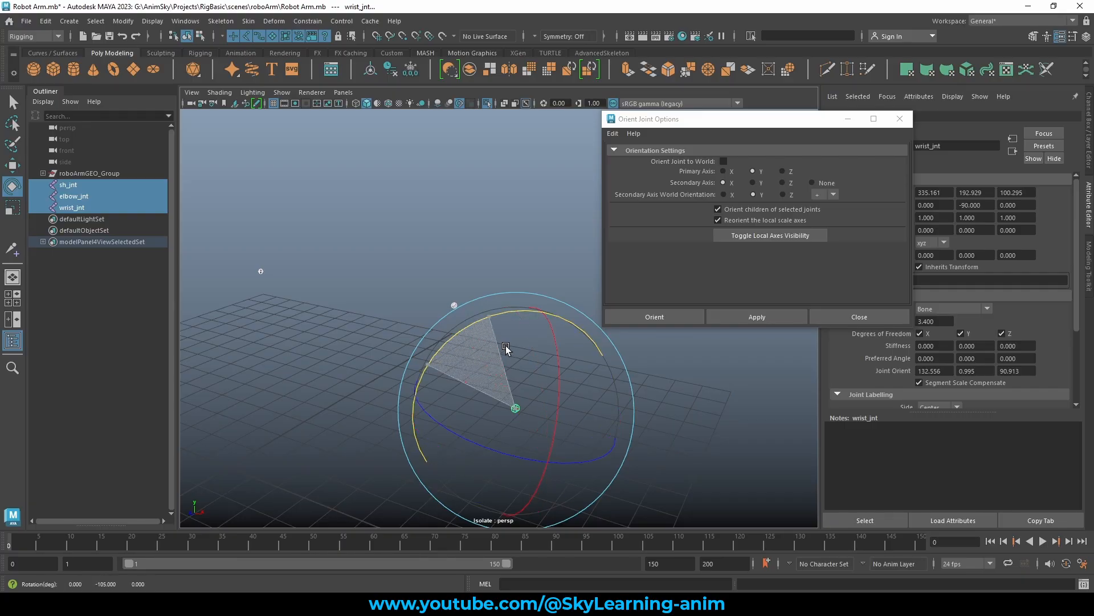
drag(519, 347, 575, 348)
key(w)
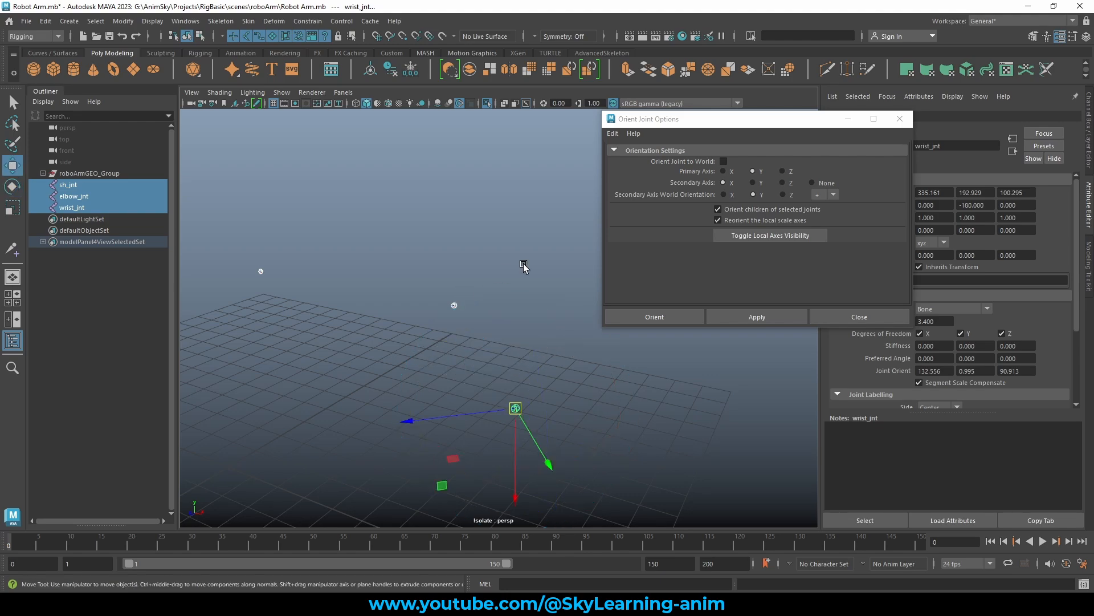
Inspect the local axes of sh_jnt and elbow_jnt, checking the X rotation direction on elbow_jnt
alt+drag(523, 264, 483, 272)
click(289, 260)
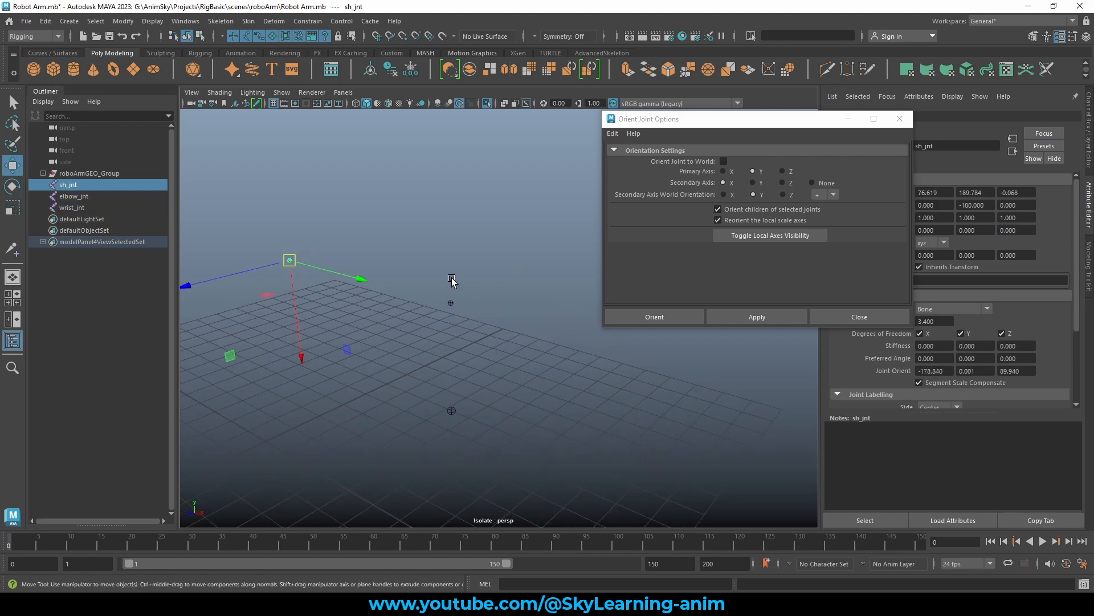
click(450, 303)
alt+drag(536, 374, 559, 393)
key(e)
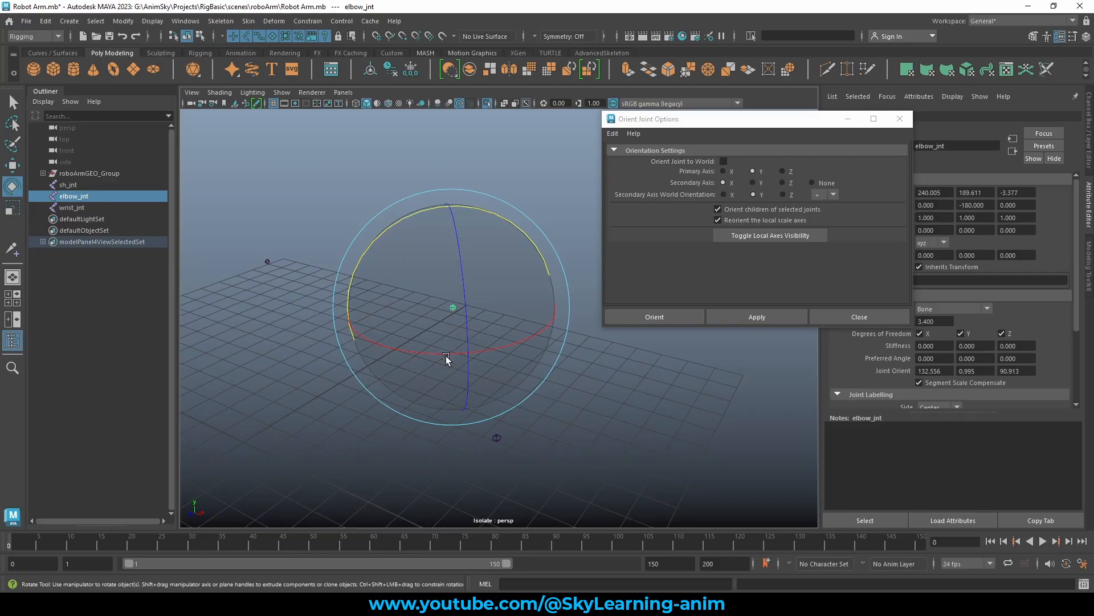
drag(446, 355, 623, 429)
key(w)
Rebuild the joint chain by parenting wrist_jnt to elbow_jnt and elbow_jnt to sh_jnt, and expand the hierarchy
drag(570, 482, 479, 428)
shift+click(455, 312)
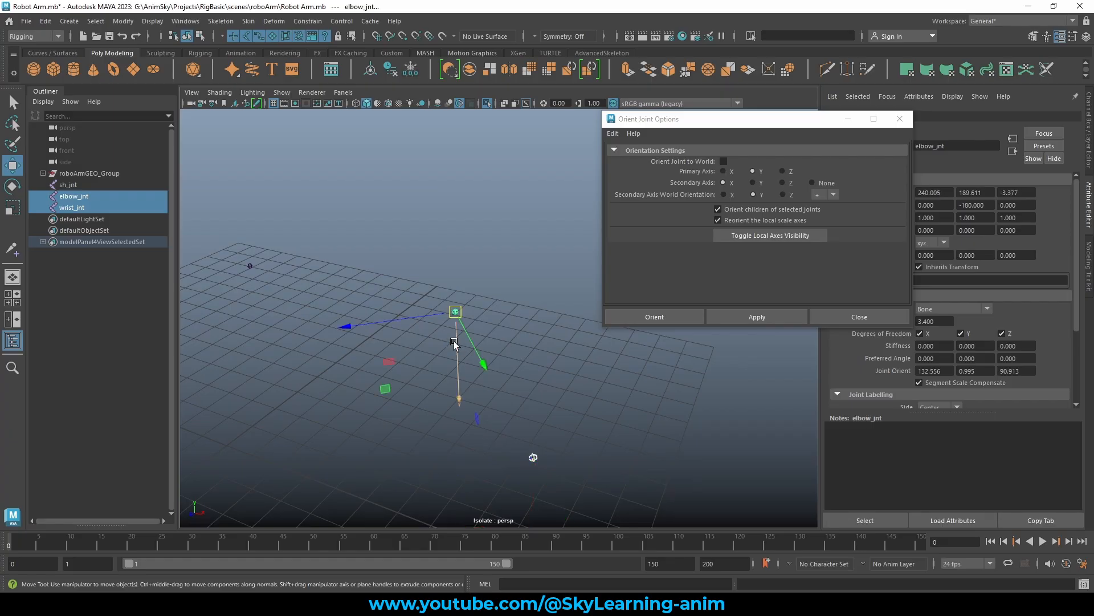
key(p)
shift+click(250, 265)
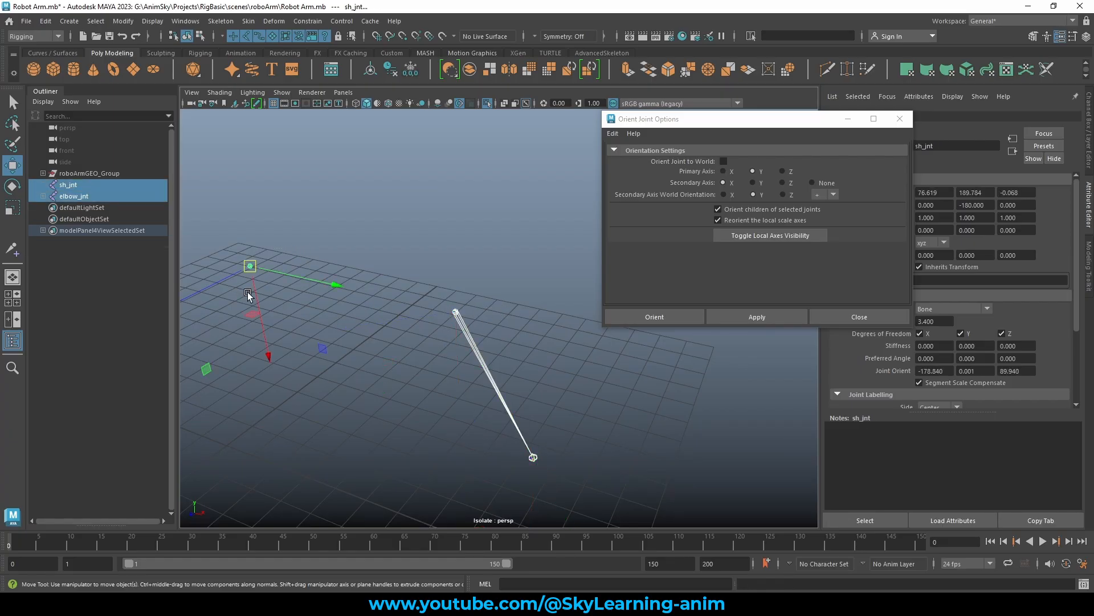
key(p)
drag(288, 301, 191, 292)
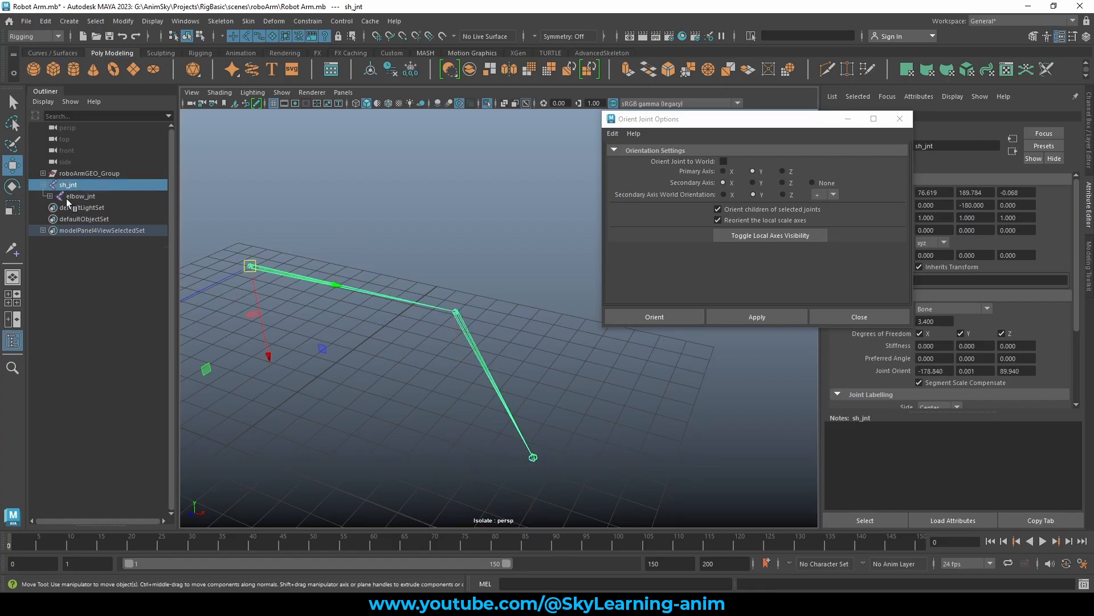
click(50, 196)
Close the joint orientation options and freeze the transformations of sh_jnt and its child joints
click(900, 118)
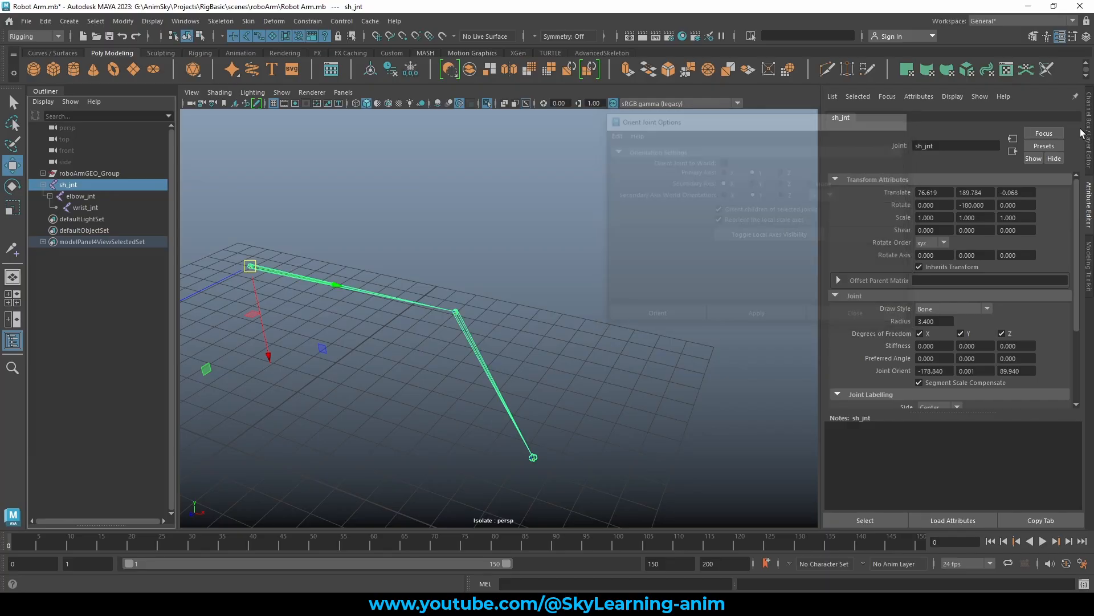
click(1089, 134)
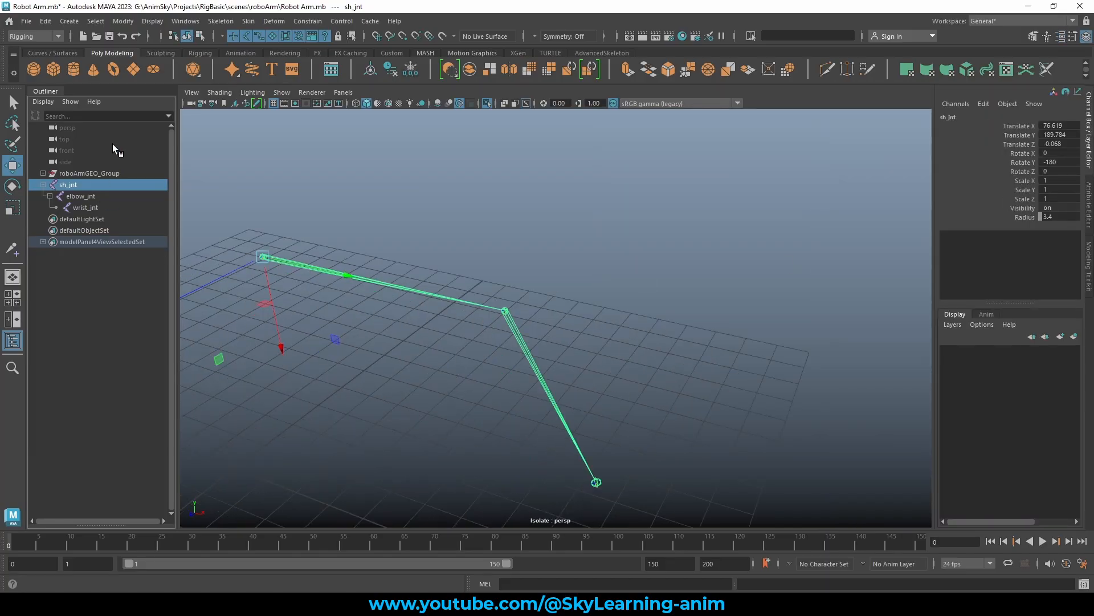
alt+drag(428, 301, 499, 230)
alt+right_drag(499, 231, 501, 230)
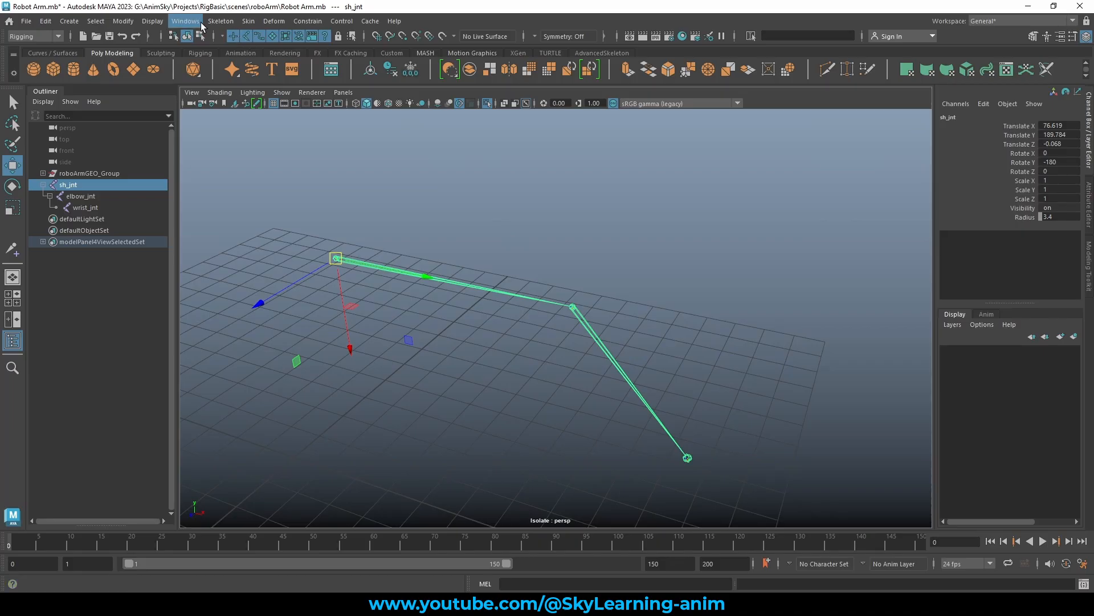
click(221, 21)
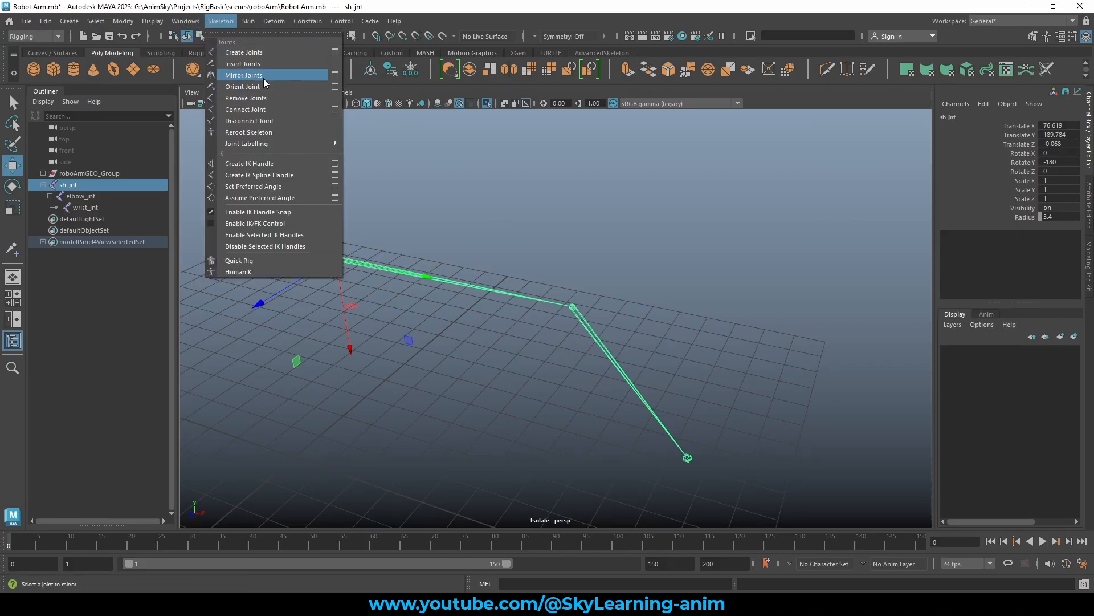
mouse_move(127, 22)
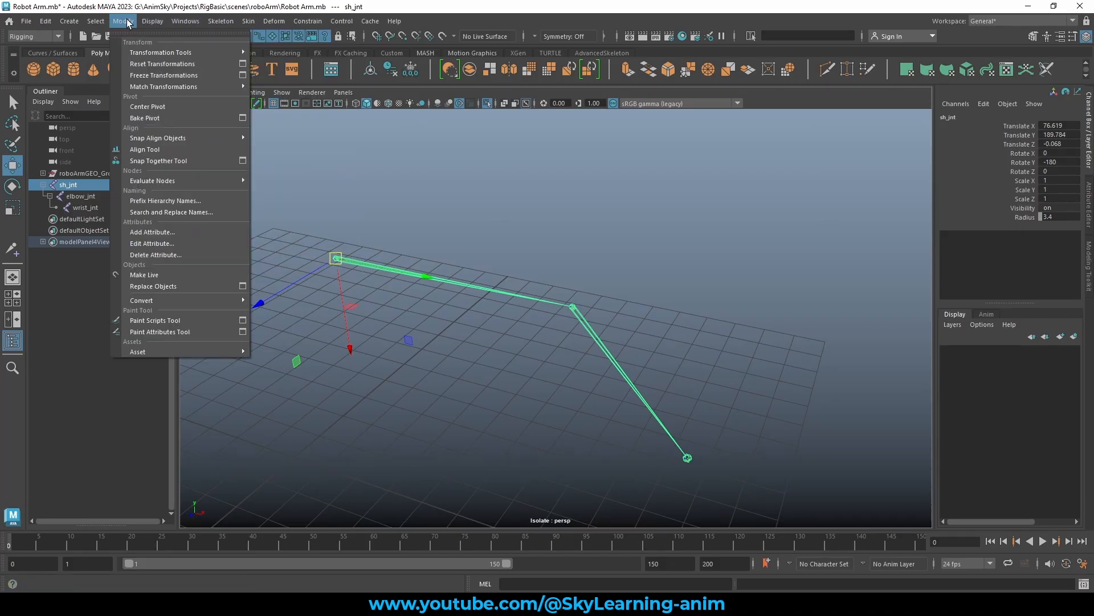
click(163, 75)
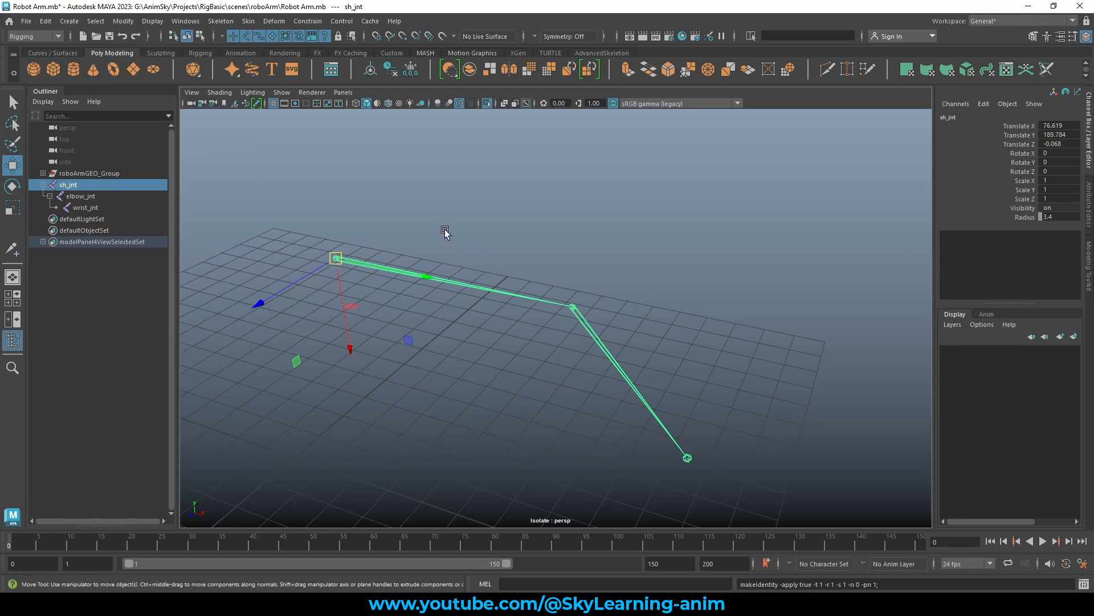
Test-rotate elbow_jnt about its X axis and undo the rotation
key(Down)
mouse_move(642, 369)
alt+mouse_down()
mouse_move(604, 377)
mouse_move(637, 343)
mouse_move(649, 348)
alt+mouse_up()
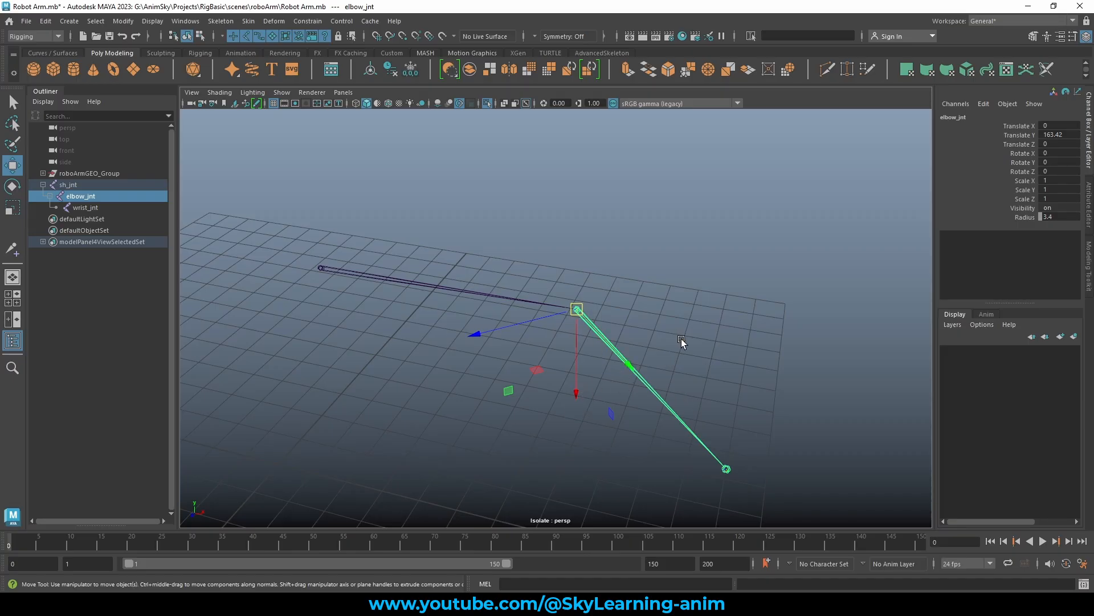
key(e)
drag(604, 371, 502, 380)
key(ctrl+z)
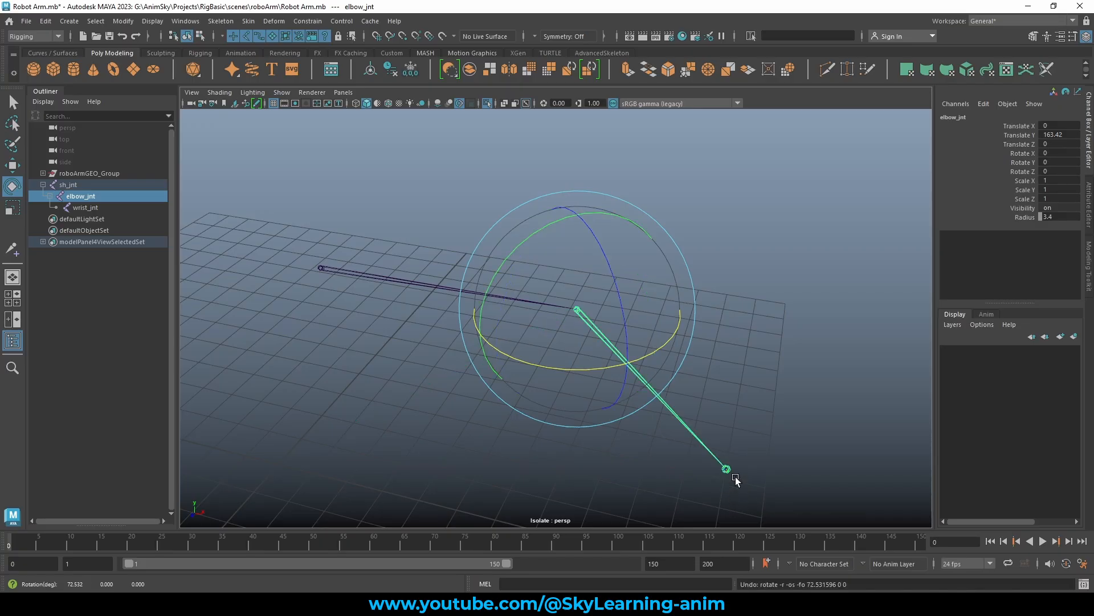
Select wrist_jnt with the Move tool and examine its local axes
click(732, 472)
key(w)
alt+middle_drag(798, 455, 764, 409)
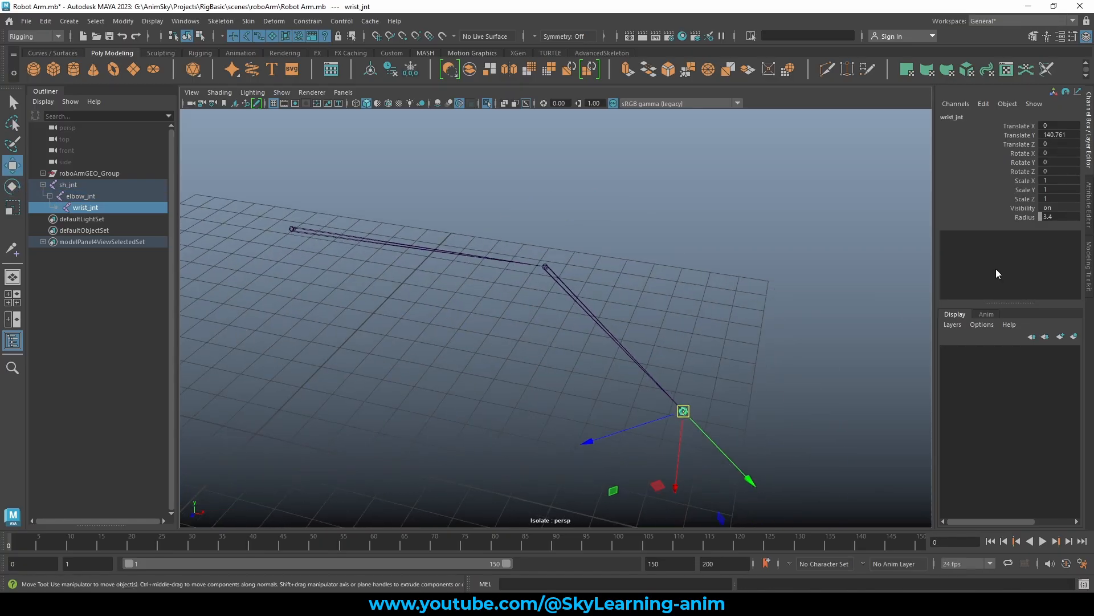
Inspect the rotate and joint orient attributes of wrist_jnt, and return to the channel list
click(1091, 218)
click(1090, 245)
click(1089, 217)
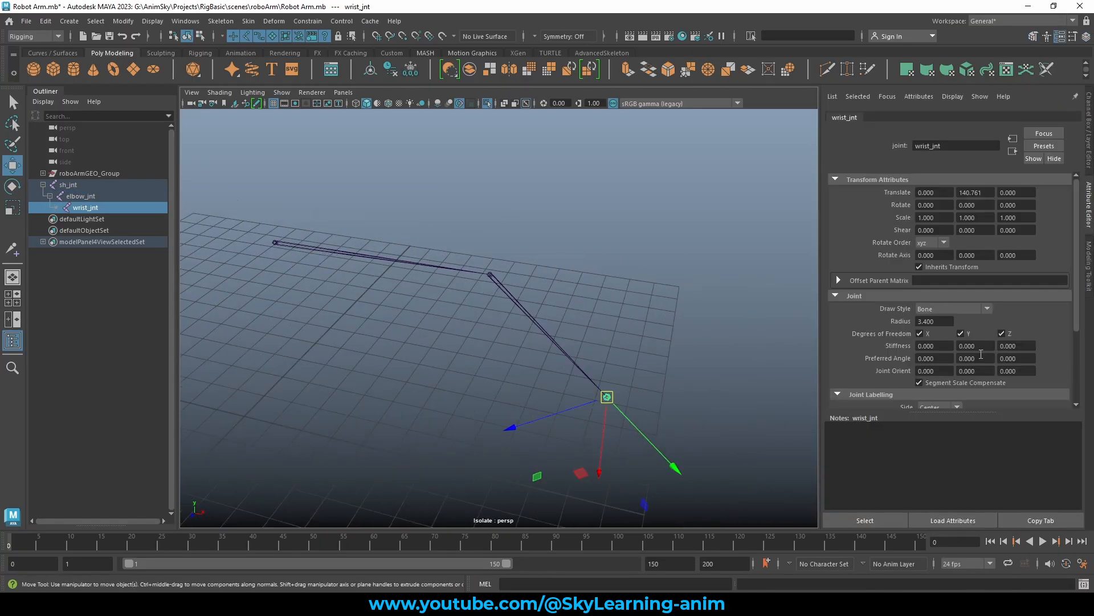
click(565, 258)
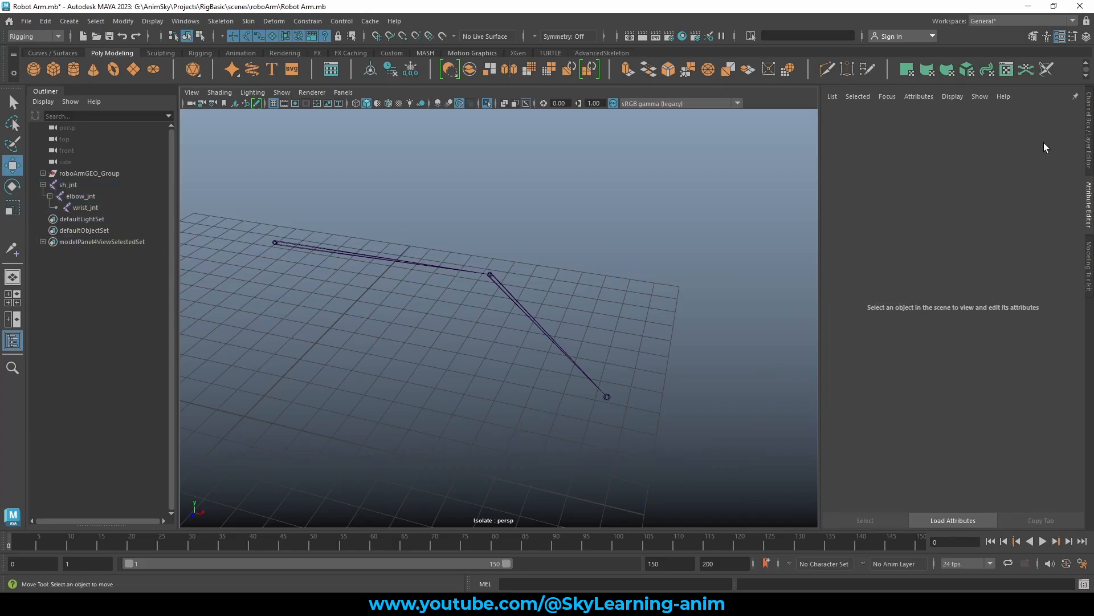
click(1090, 139)
Select sh_jnt and end the isolated view so the full robot arm geometry is displayed
click(500, 252)
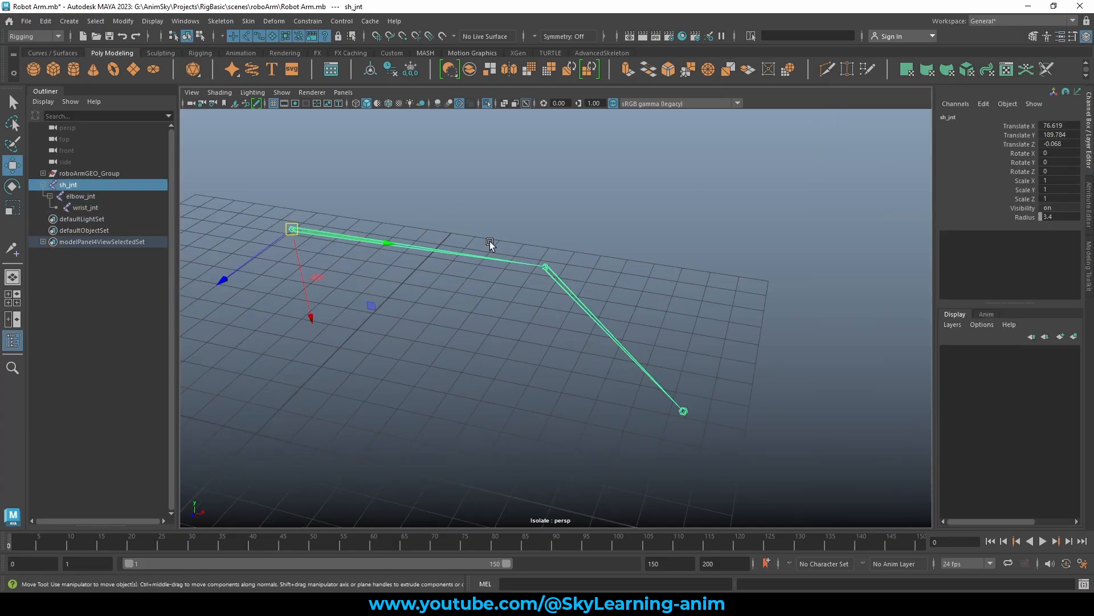
click(487, 103)
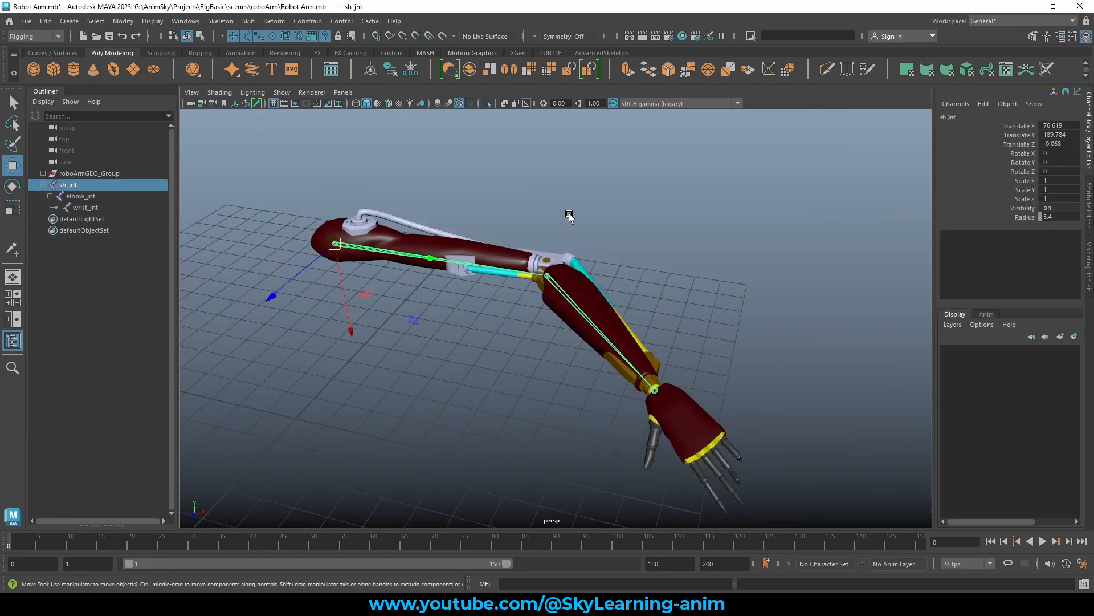
alt+drag(571, 215, 672, 325)
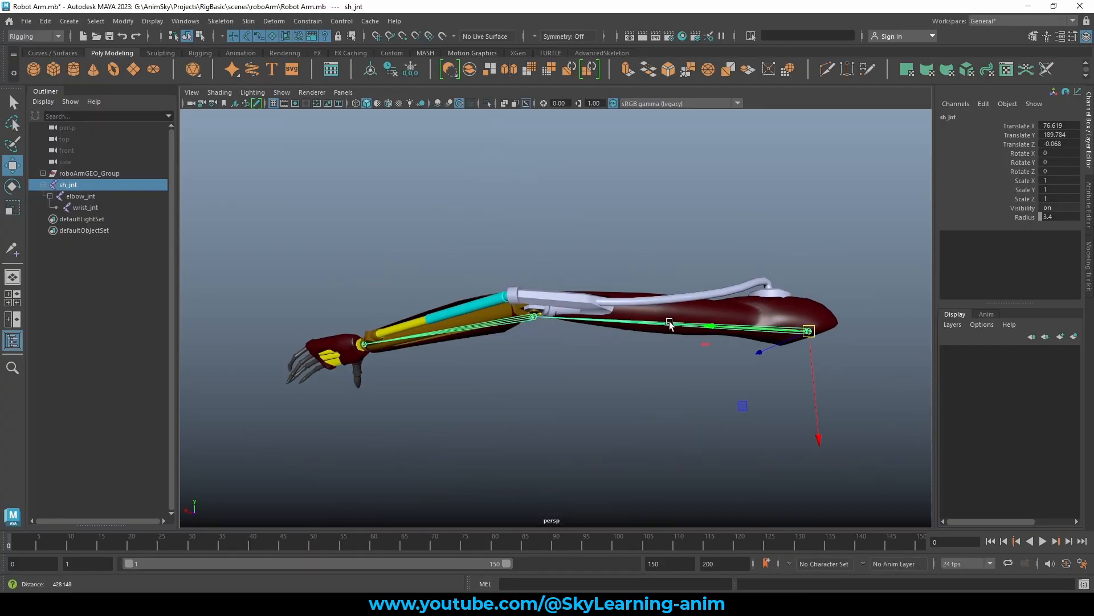
scroll(498, 318, up, 5)
alt+drag(499, 318, 311, 342)
Examine how elbow_jnt and sh_jnt sit inside the forearm and upper arm geometry
click(539, 310)
scroll(568, 294, down, 5)
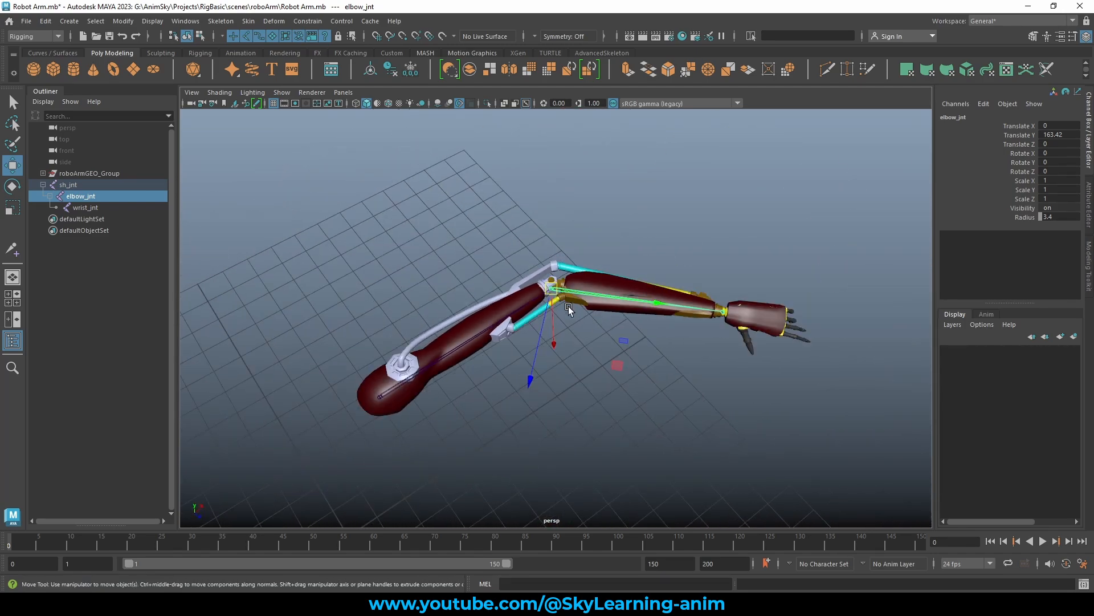
alt+drag(568, 306, 505, 301)
alt+right_drag(505, 301, 682, 343)
alt+middle_drag(407, 381, 472, 349)
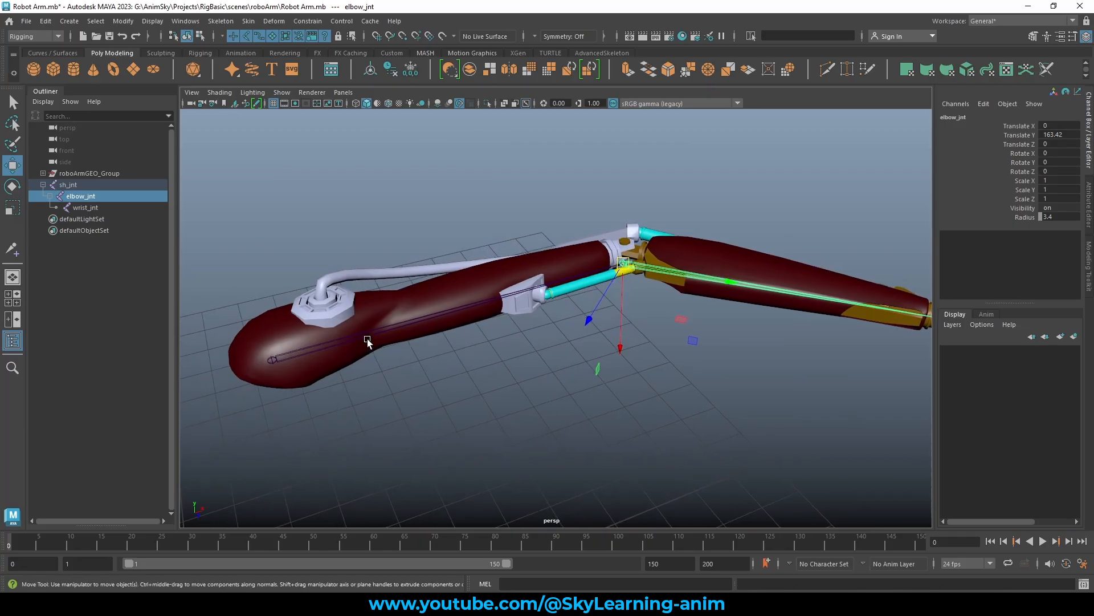
click(367, 337)
alt+drag(532, 340, 576, 359)
Expand roboArmGEO_Group and parent-constrain shoulderGroup to sh_jnt, with options reset, Maintain offset on and all translate and rotate axes
click(43, 173)
click(89, 185)
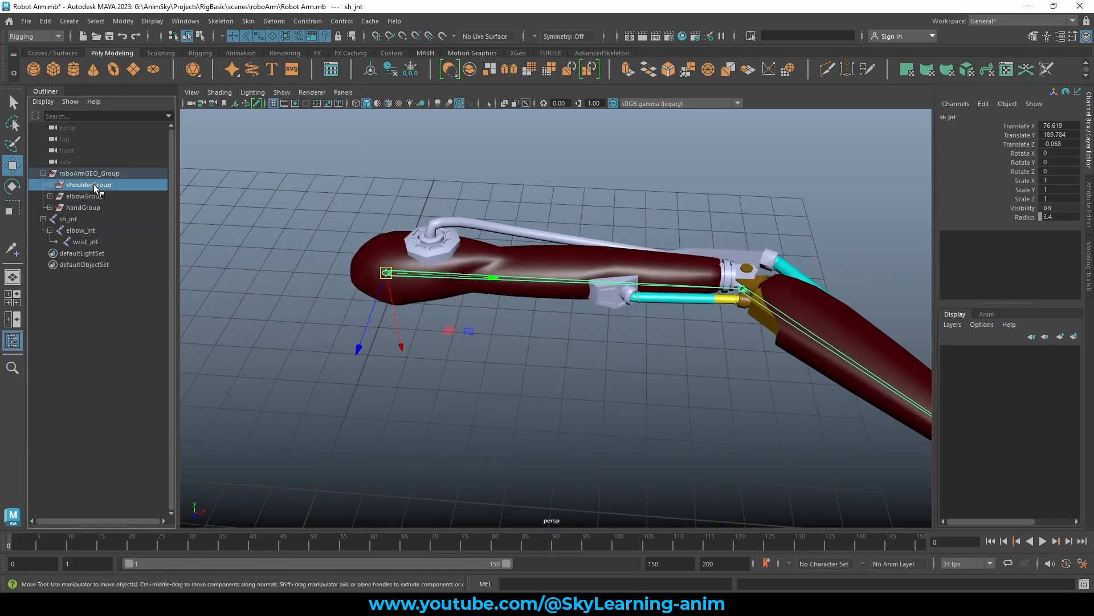
alt+drag(570, 274, 529, 365)
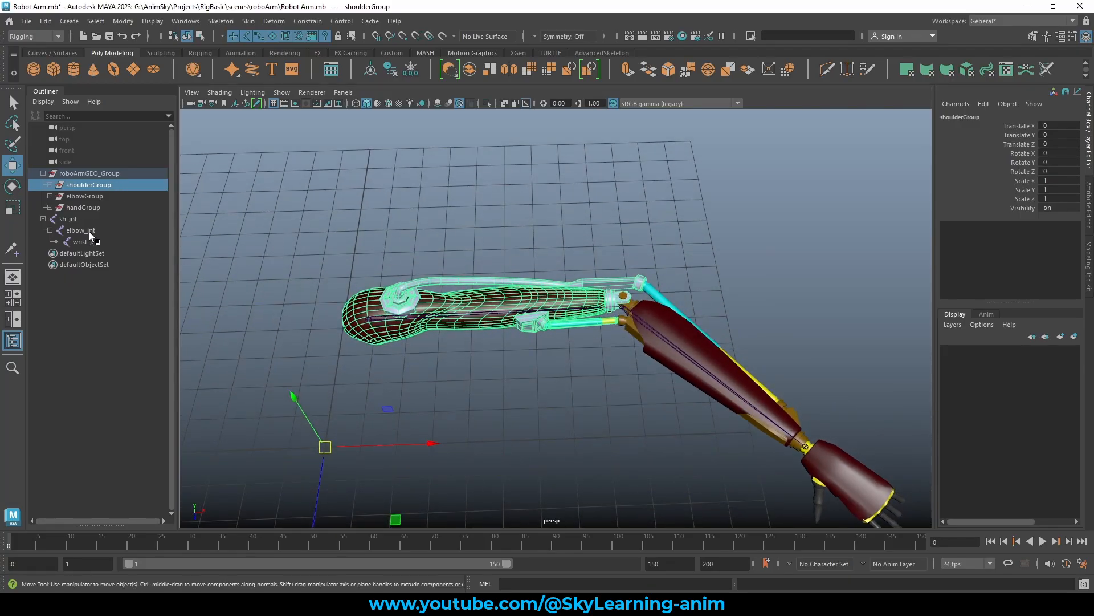
click(69, 219)
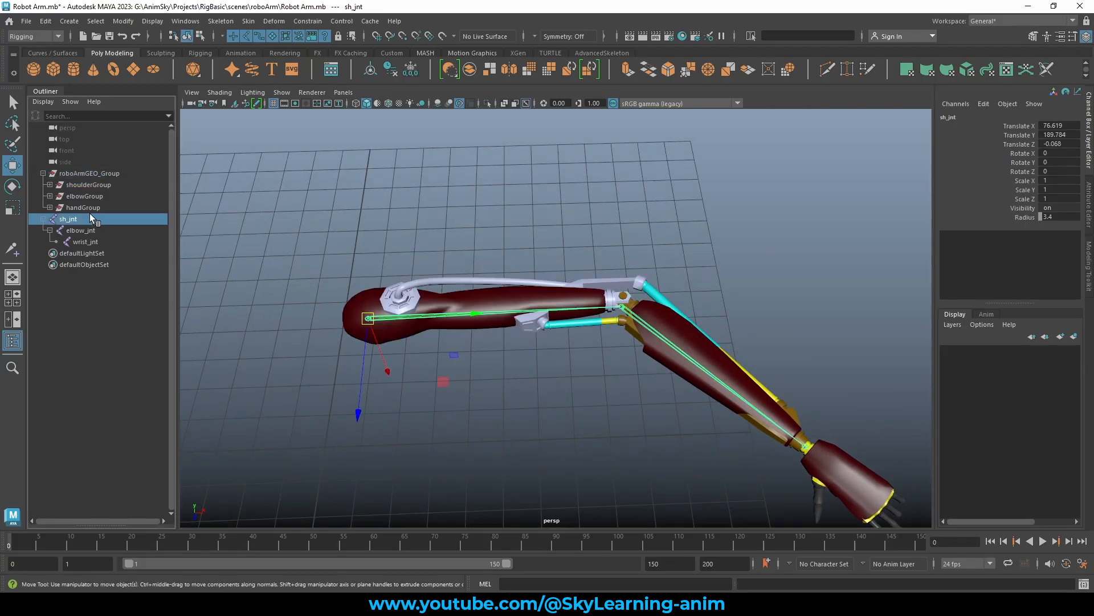
ctrl+click(89, 185)
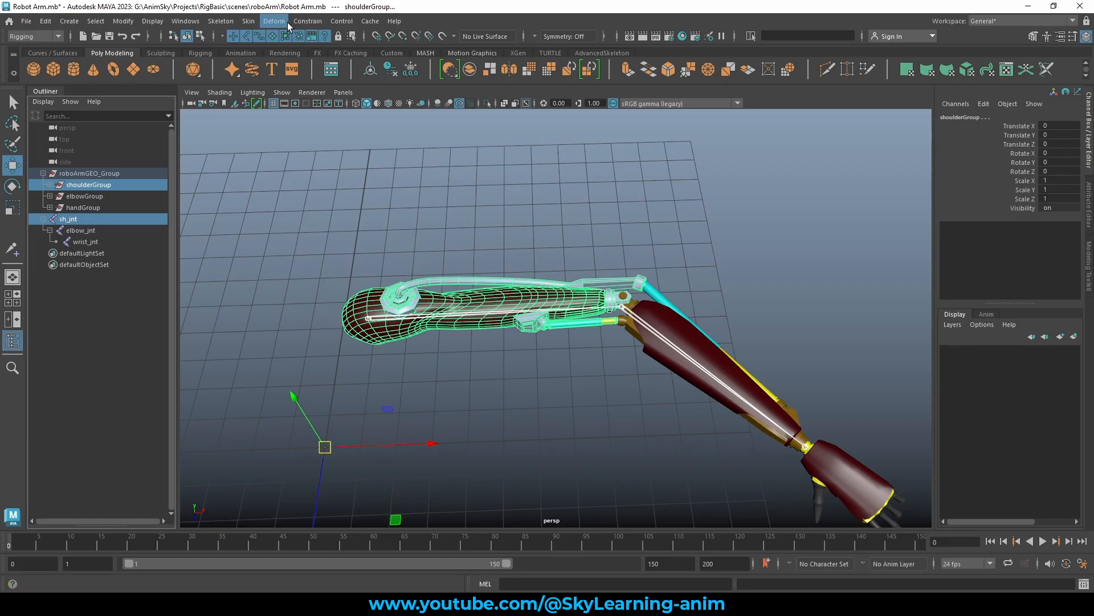
click(308, 21)
click(417, 50)
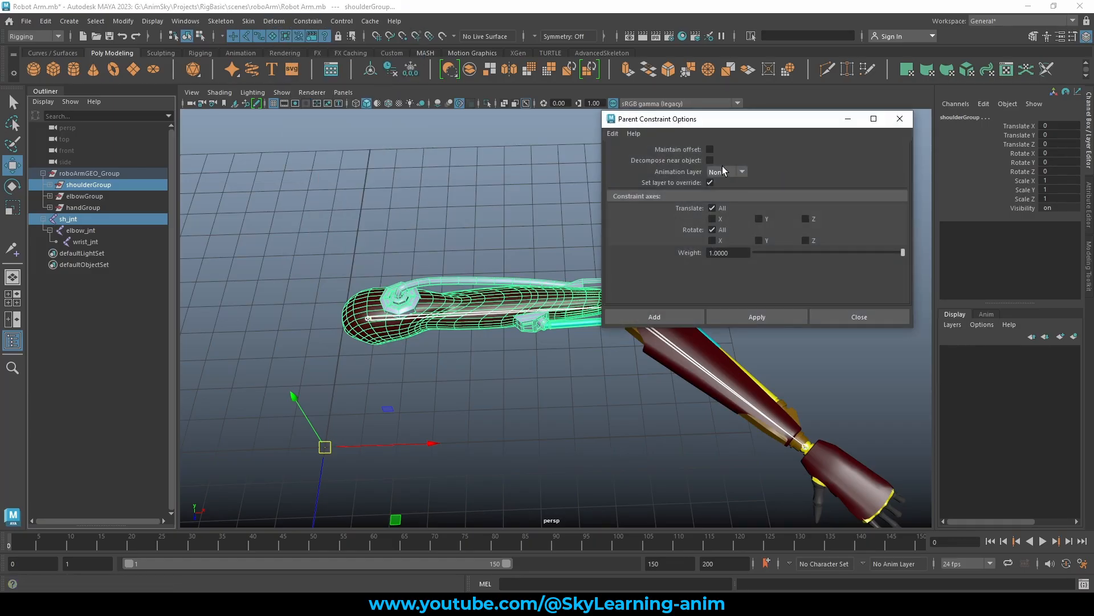
click(619, 134)
click(625, 155)
drag(674, 121, 780, 118)
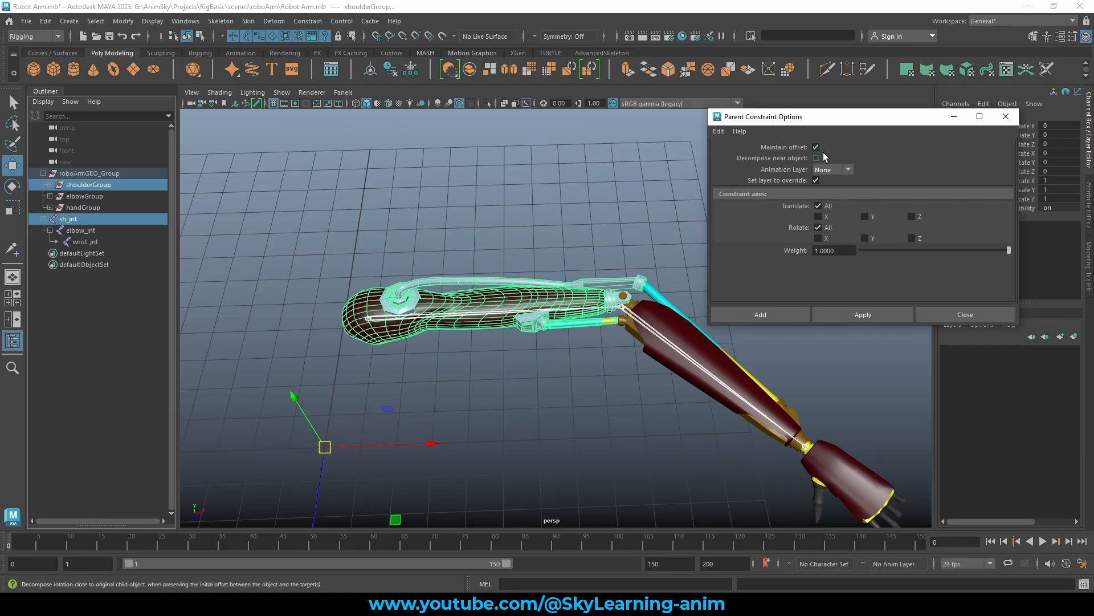
click(774, 317)
Repeat the parent constraint to attach elbowGroup to elbow_jnt
alt+middle_drag(641, 348, 584, 318)
drag(583, 319, 551, 368)
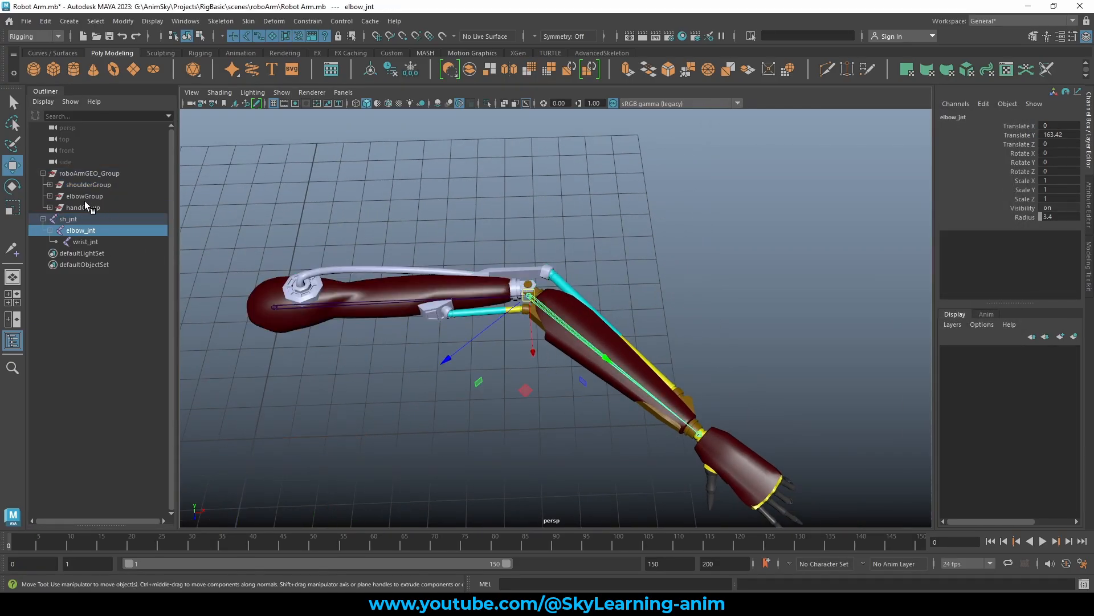
ctrl+click(98, 197)
alt+drag(651, 255, 672, 263)
key(g)
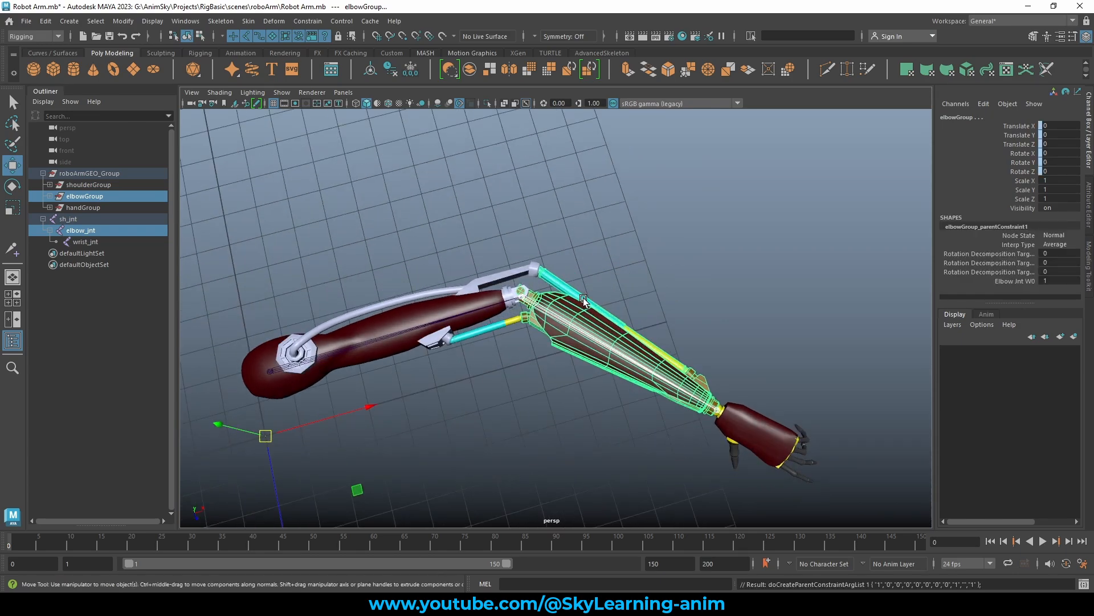
Repeat the parent constraint to attach handGroup to wrist_jnt
alt+drag(606, 287, 422, 234)
click(90, 241)
ctrl+click(91, 207)
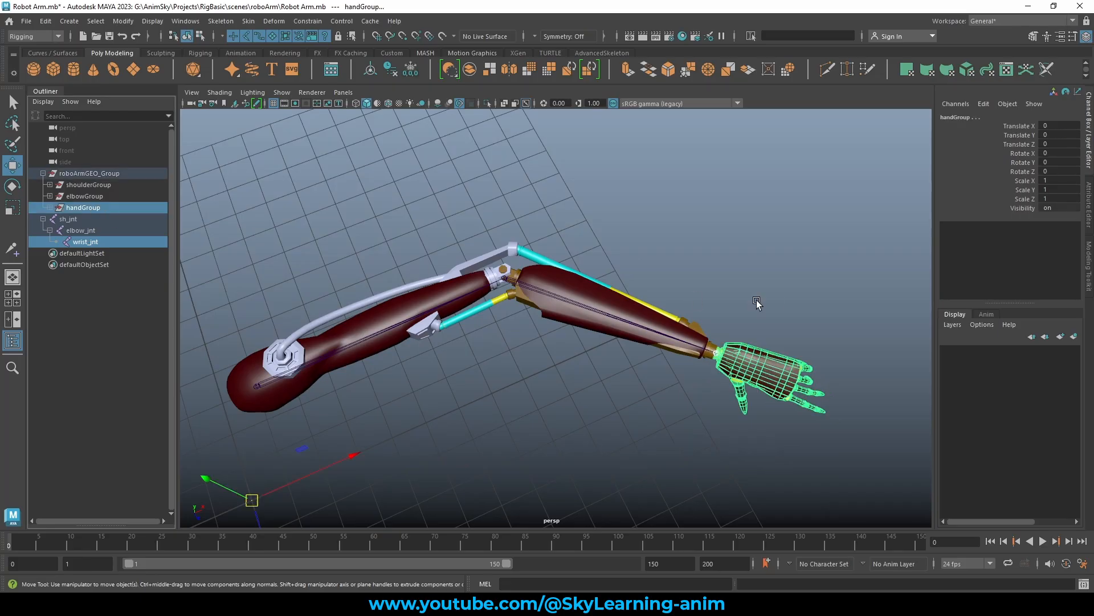
alt+drag(758, 306, 666, 282)
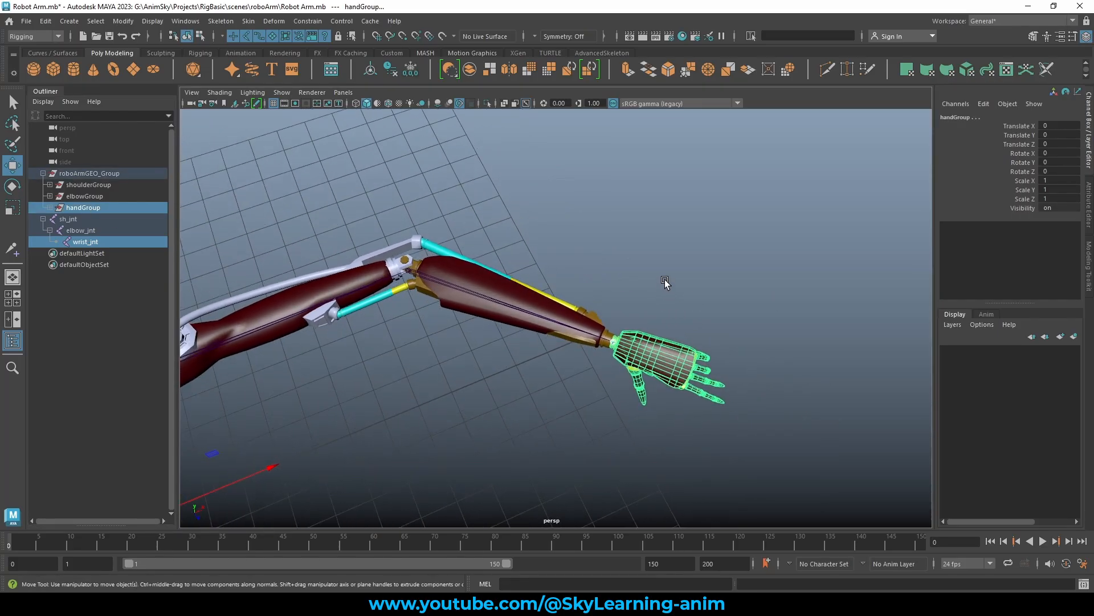
key(g)
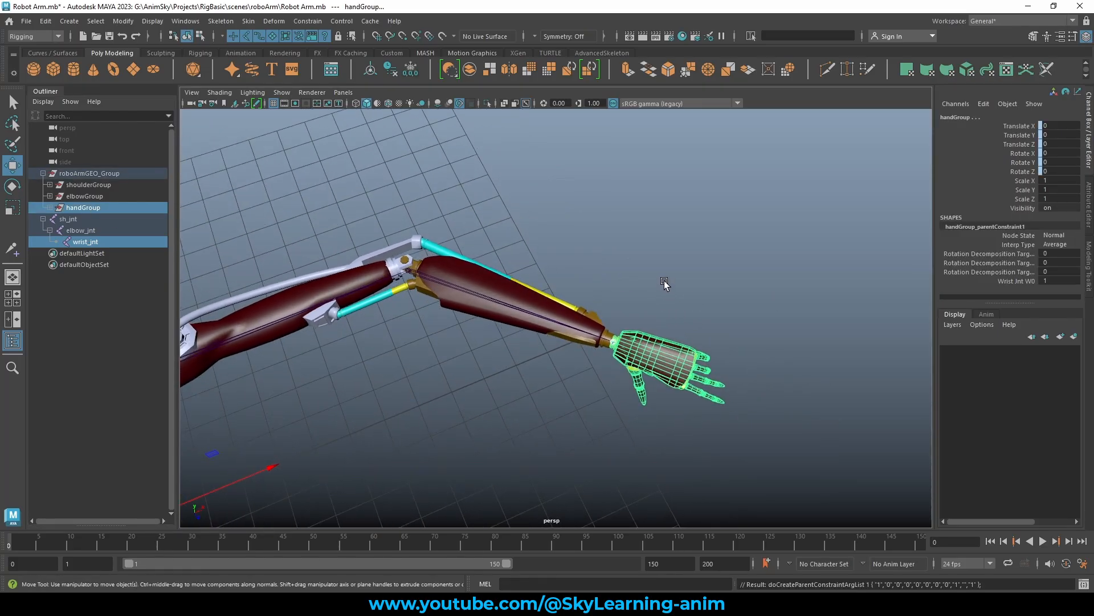
Test-move sh_jnt to check that the arm geometry follows the joint chain, and undo the move
scroll(655, 307, down, 3)
alt+drag(528, 296, 538, 259)
drag(93, 220, 94, 243)
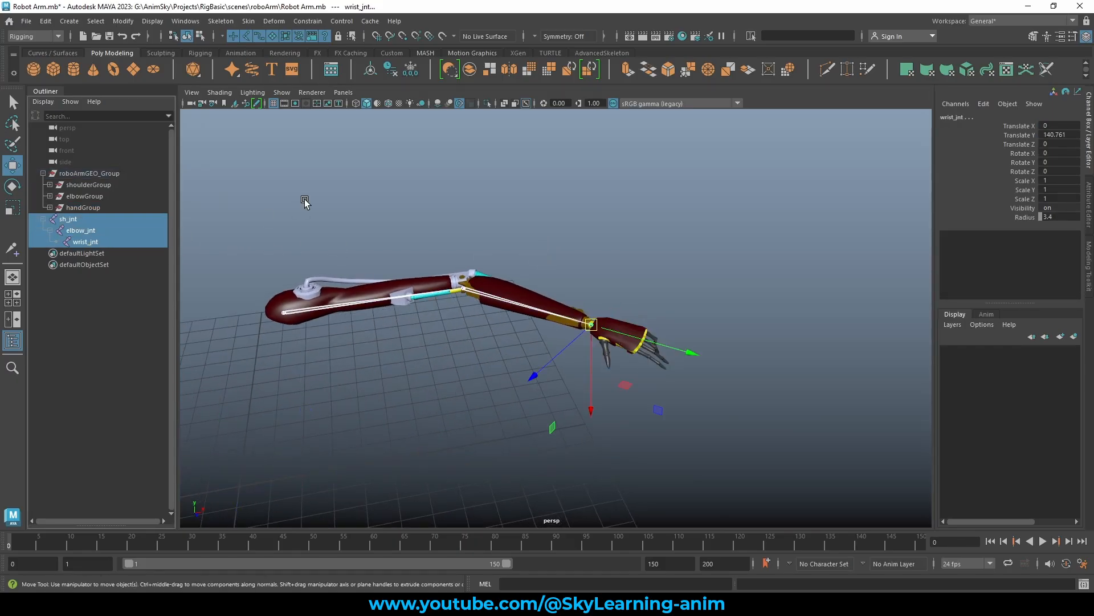
click(305, 199)
alt+drag(408, 213, 406, 268)
click(624, 274)
key(e)
key(Up)
key(w)
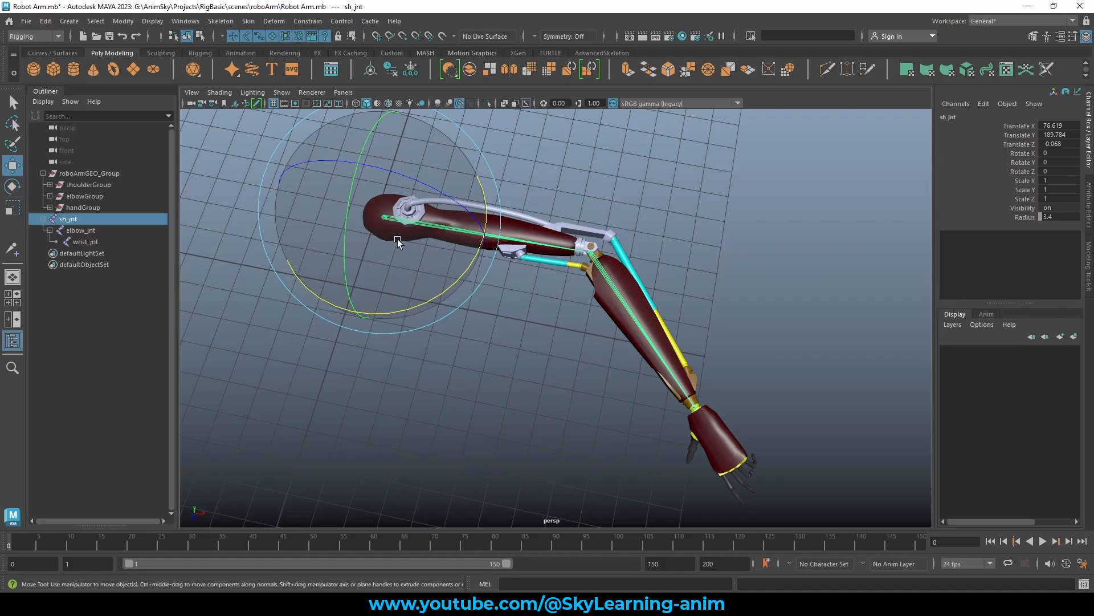
drag(383, 215, 349, 255)
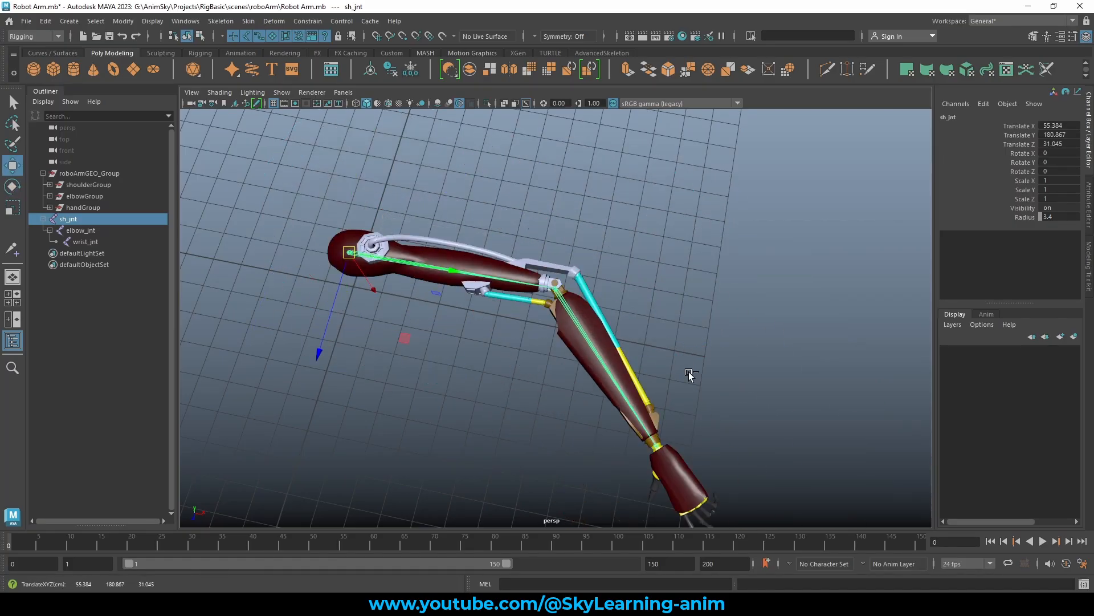
key(ctrl+z)
Test-rotate wrist_jnt freely to check the hand geometry, undo the rotation and clear the selection
alt+middle_drag(732, 381, 692, 348)
click(648, 395)
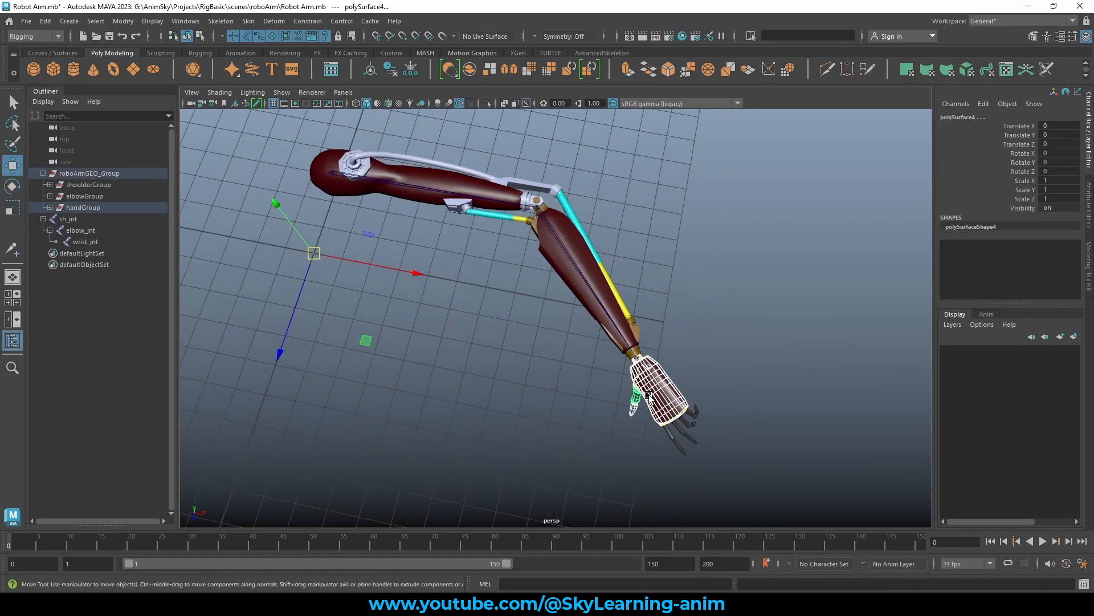
click(641, 359)
key(e)
drag(634, 358, 515, 392)
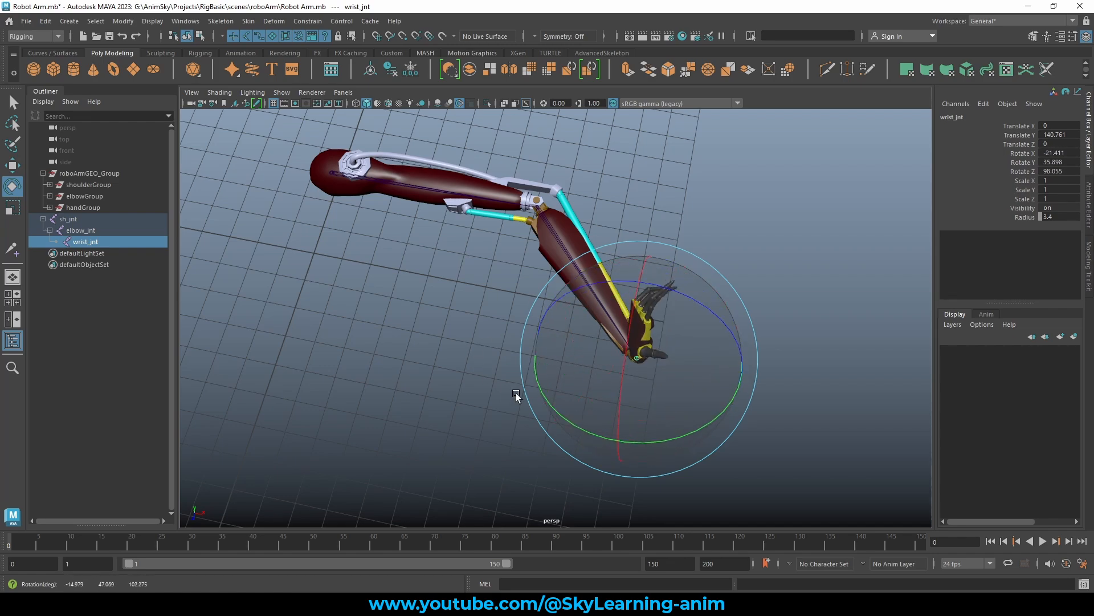
key(ctrl+z)
key(w)
click(722, 237)
alt+drag(721, 236, 583, 254)
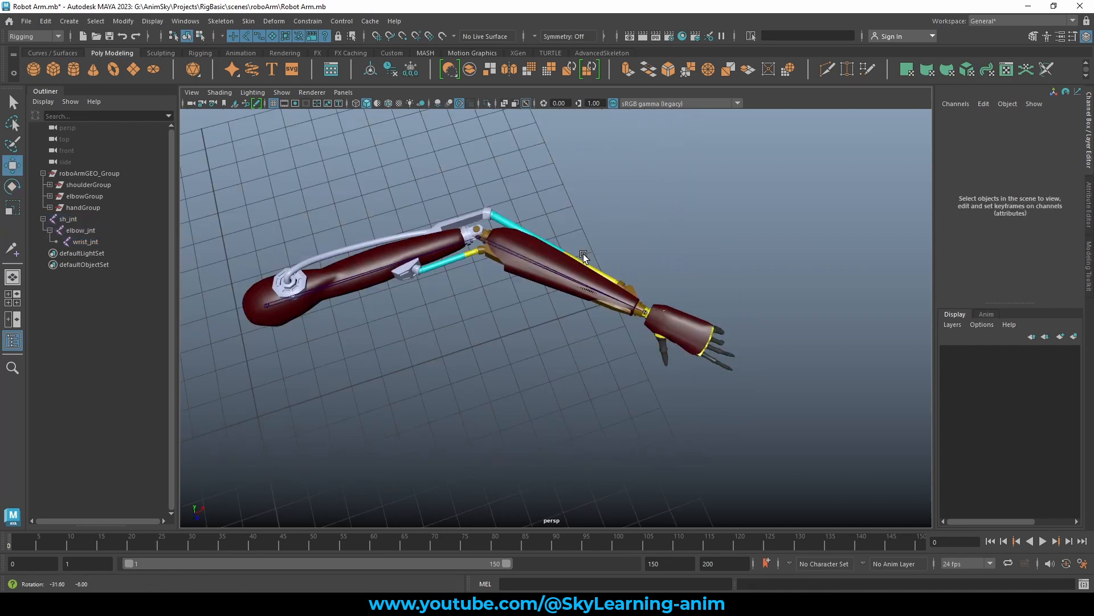
Test-rotate elbow_jnt about its X axis to check the forearm geometry, and undo the rotation
alt+middle_drag(583, 255, 541, 346)
alt+drag(541, 346, 655, 366)
scroll(673, 309, up, 5)
alt+middle_drag(673, 308, 719, 267)
alt+drag(719, 267, 600, 294)
click(587, 322)
key(e)
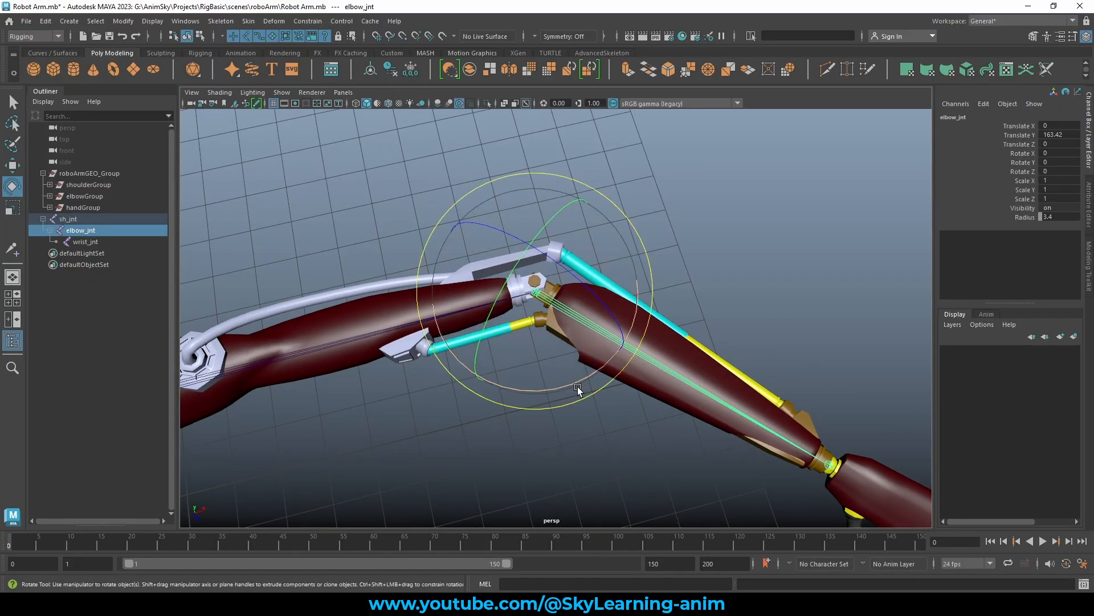
drag(600, 377, 704, 324)
key(w)
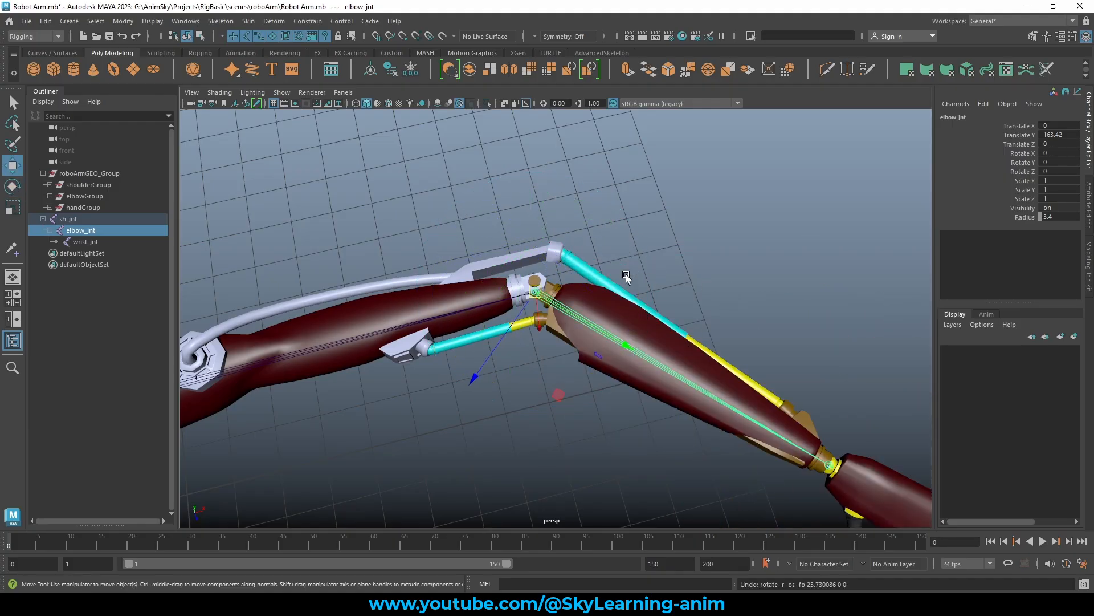
Examine the upper cyan piston cylinder and the lower yellow piston rod around the elbow, and clear the selection
click(590, 269)
alt+drag(704, 252, 673, 253)
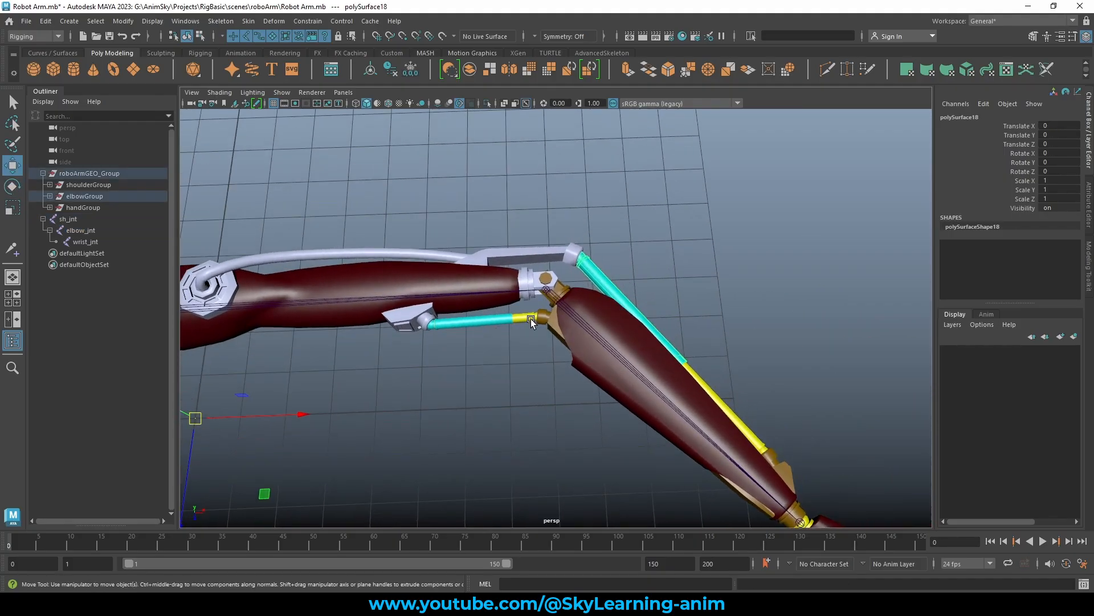
shift+click(531, 317)
alt+drag(603, 319, 639, 286)
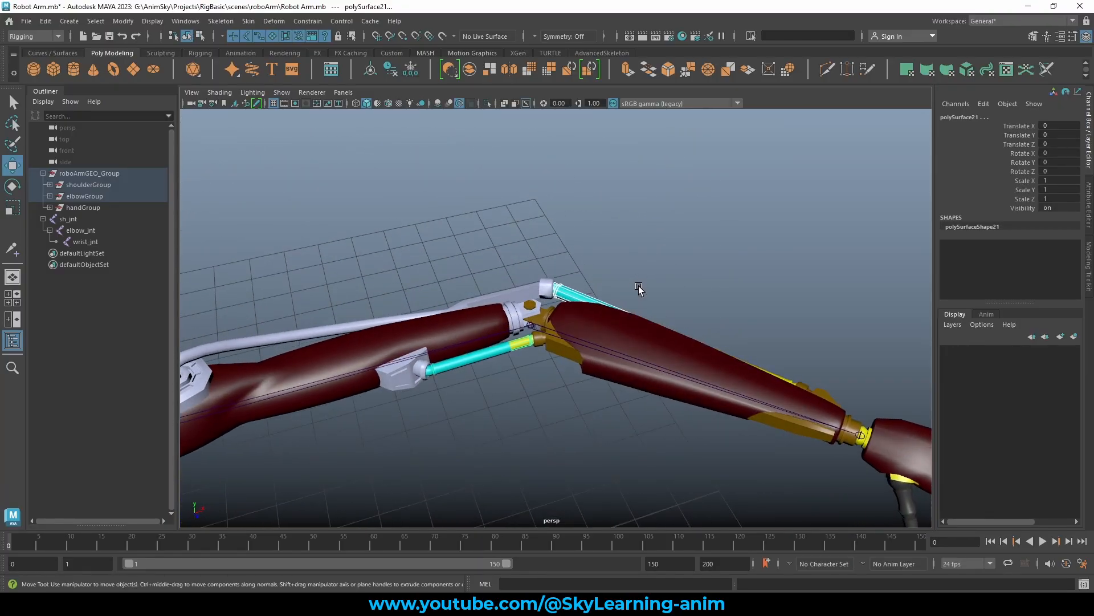
click(650, 259)
Test-rotate elbow_jnt again to check how the piston parts behave, and undo the rotation
click(579, 351)
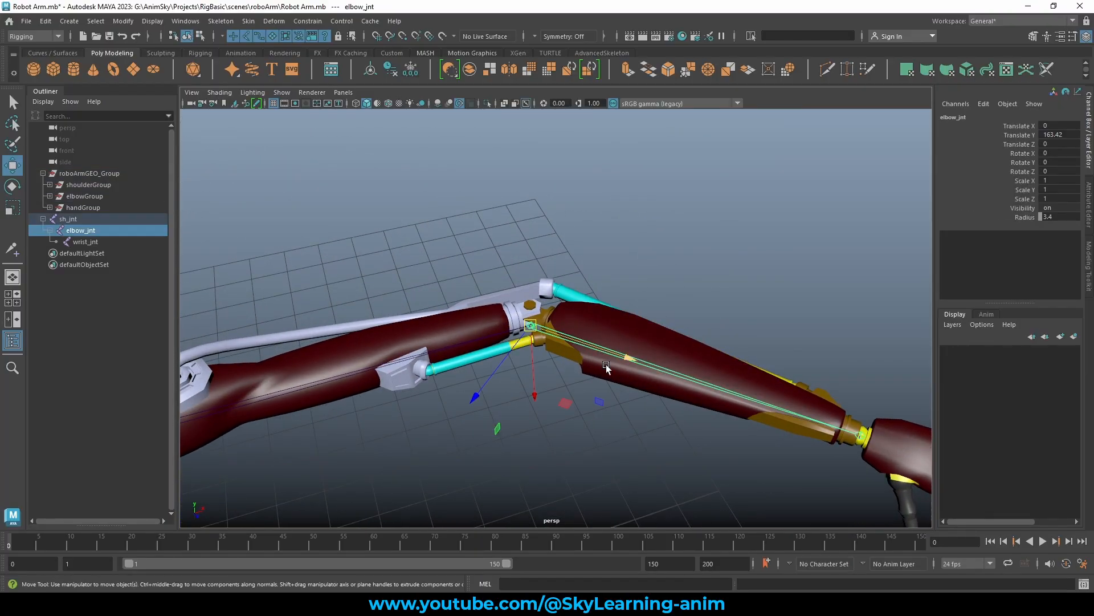
key(e)
drag(600, 392, 634, 383)
key(ctrl+z)
key(w)
Unparent the four piston parts polySurface21, polySurface18, polySurface20 and polySurface19 from the shoulder and elbow geometry groups
alt+drag(691, 241, 747, 330)
alt+right_drag(565, 314, 638, 368)
alt+drag(639, 367, 590, 330)
click(527, 349)
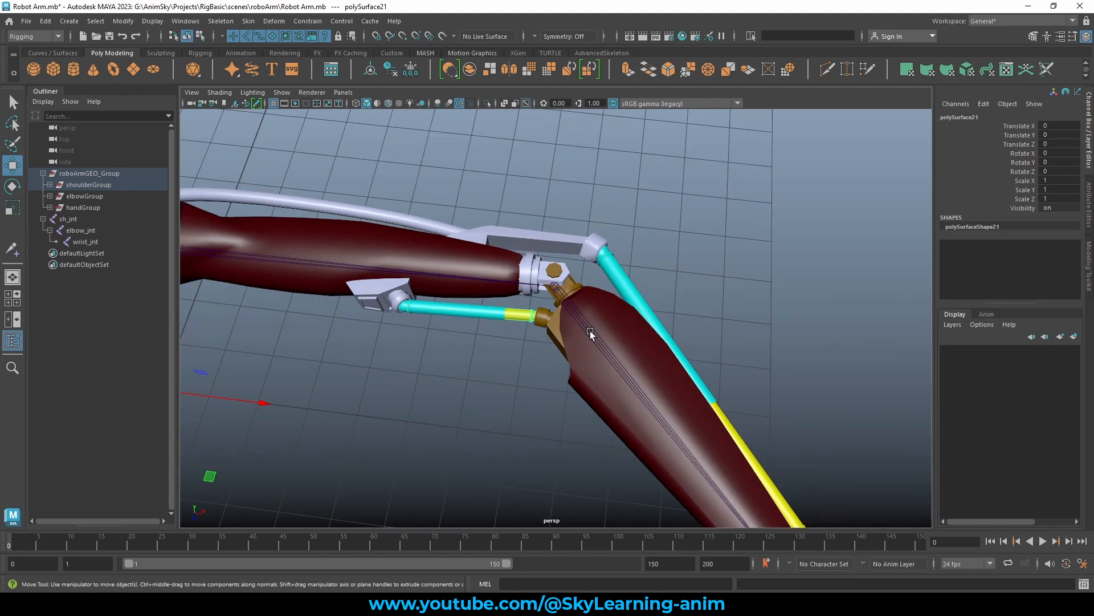
mouse_move(644, 299)
alt+mouse_down()
mouse_move(715, 290)
mouse_move(699, 335)
mouse_move(660, 287)
mouse_move(648, 292)
alt+mouse_up()
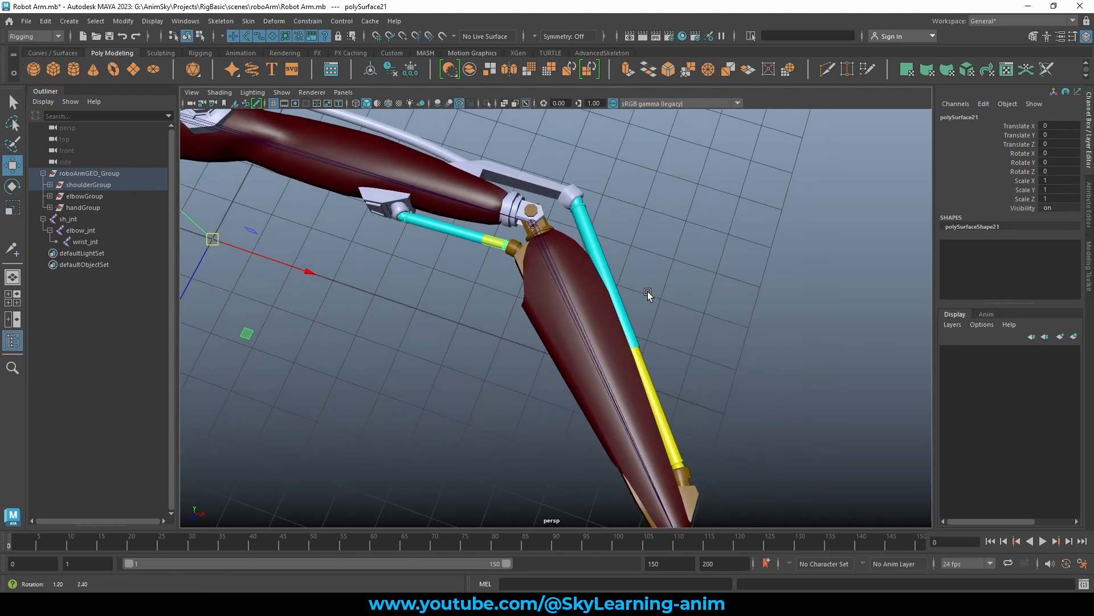
shift+click(587, 221)
shift+click(437, 230)
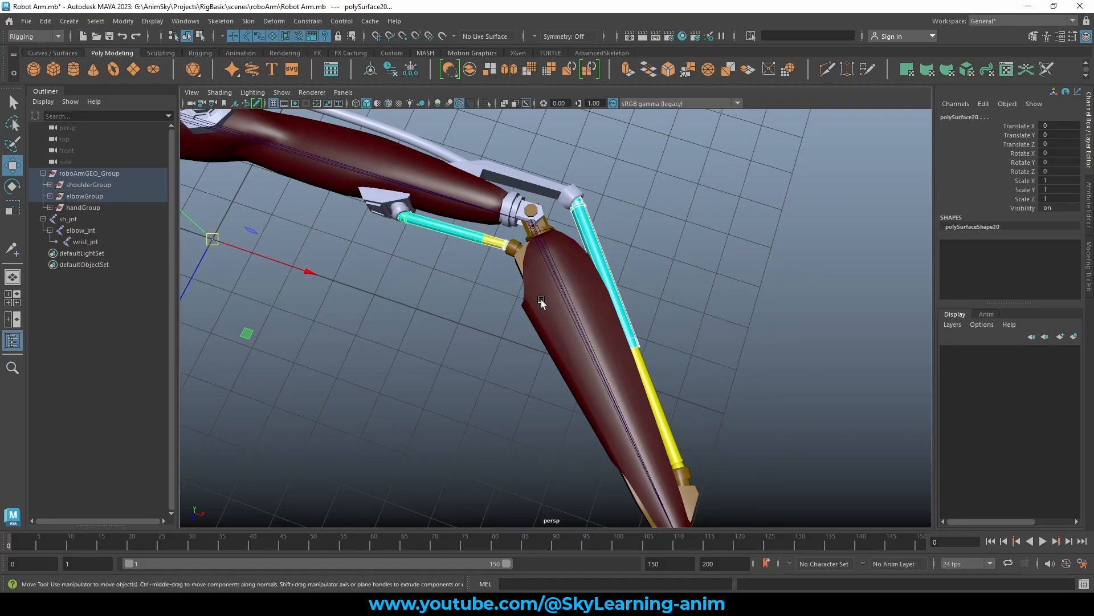
shift+click(652, 381)
key(super+space)
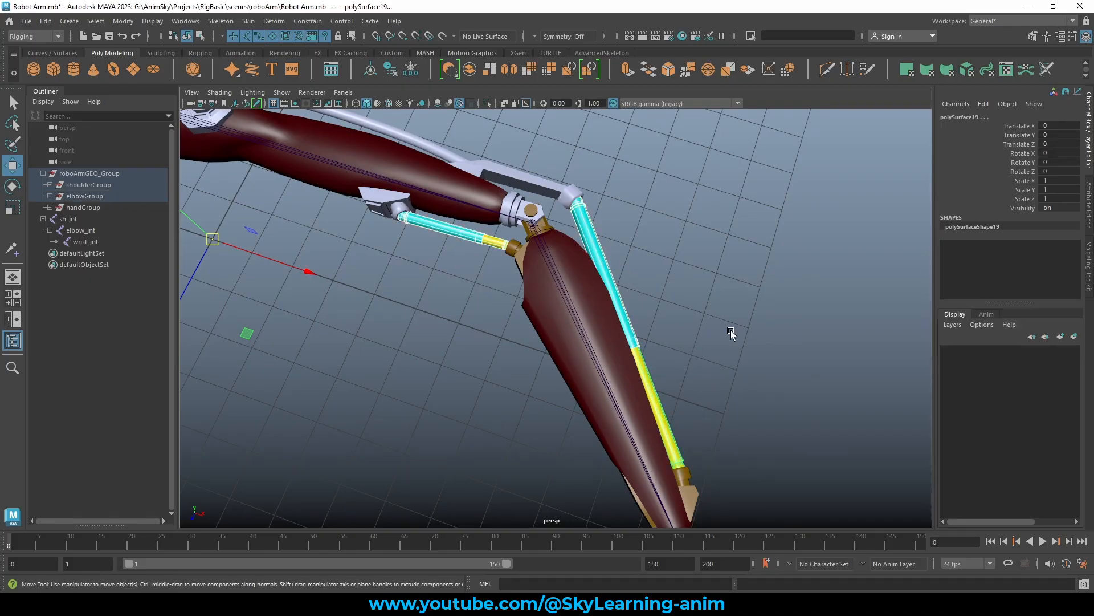
alt+drag(730, 335, 704, 315)
scroll(707, 315, up, 3)
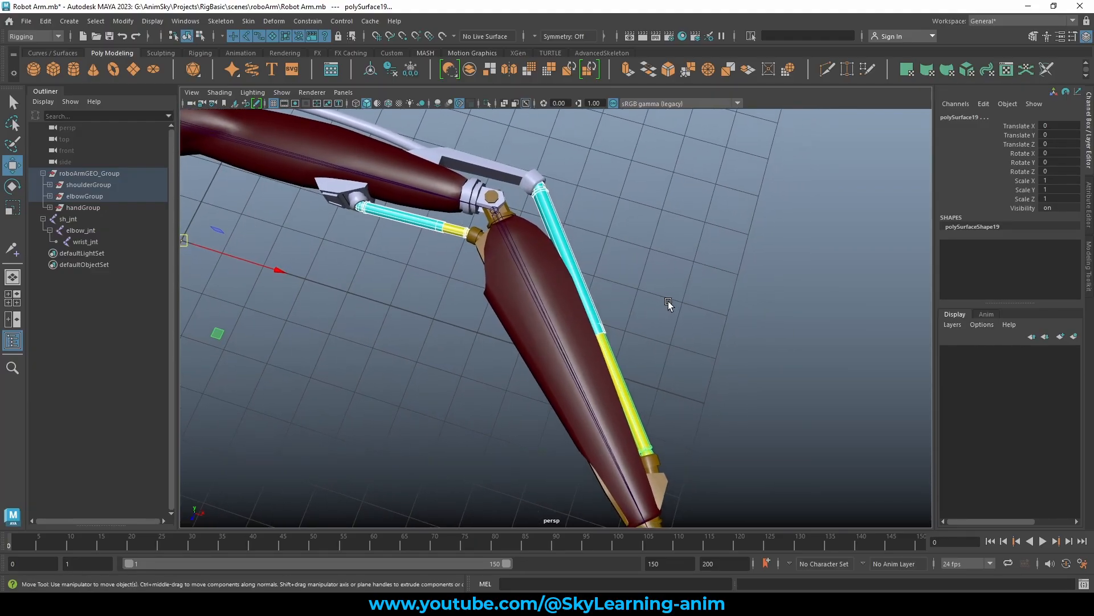
key(shift+p)
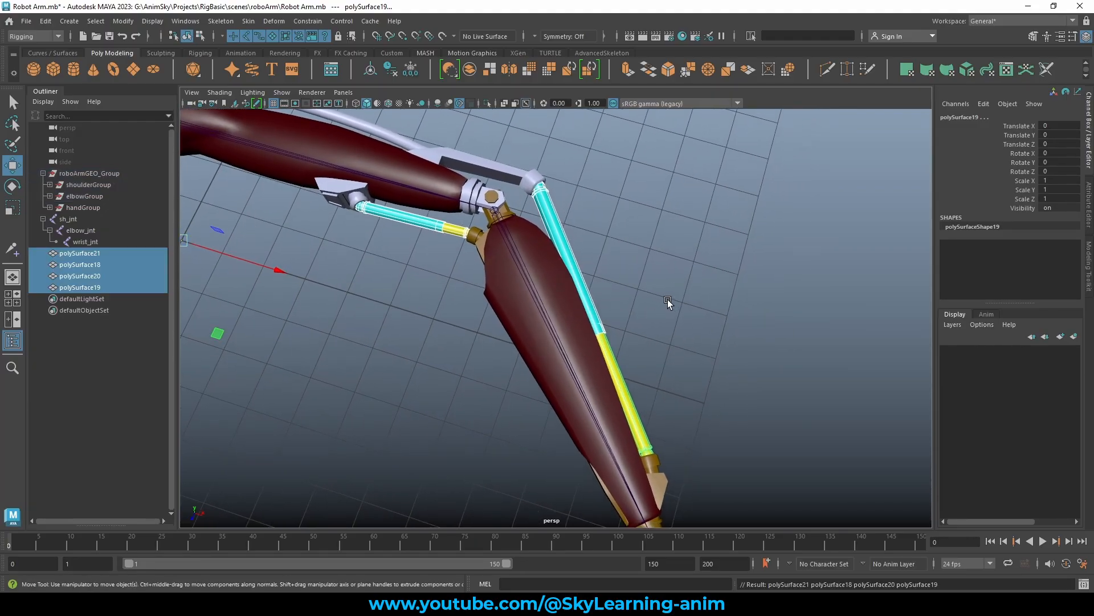
Parent the four selected piston parts polySurface21, polySurface18, polySurface20 and polySurface19 under roboArmGEO_Group
ctrl+click(98, 173)
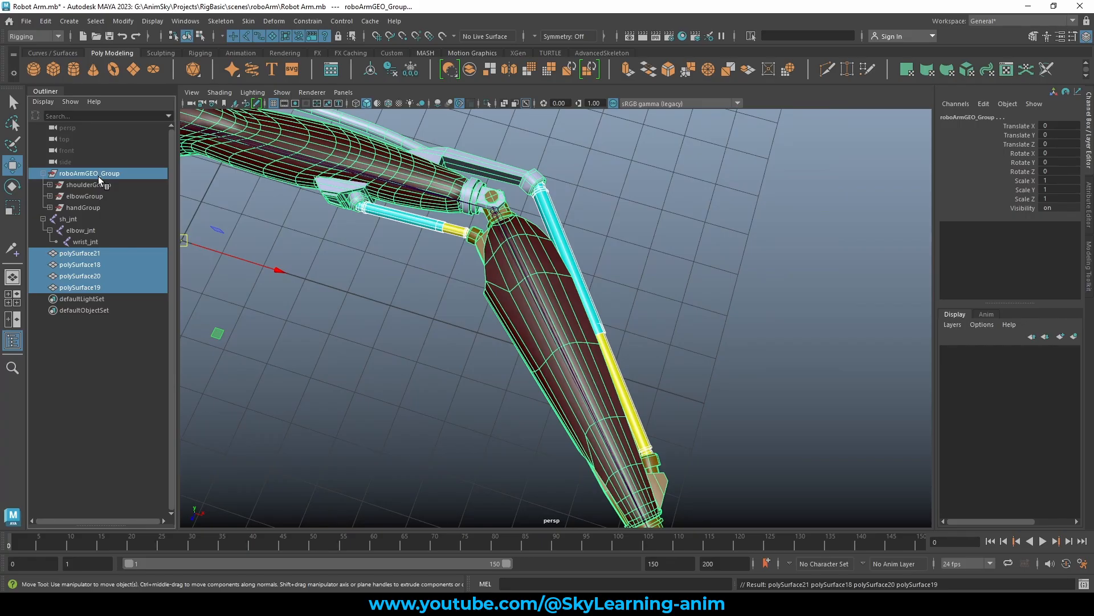
key(p)
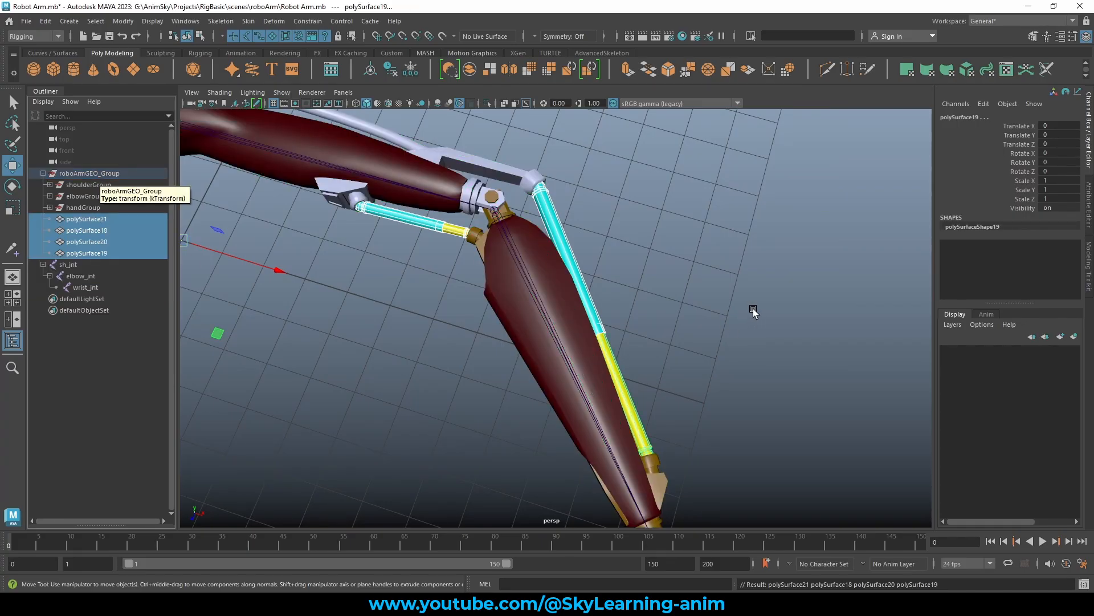
Isolate the cyan piston cylinder polySurface20 beneath the upper arm in the viewport
alt+drag(754, 309, 710, 366)
alt+right_drag(710, 366, 776, 395)
alt+middle_drag(777, 394, 891, 431)
alt+right_drag(506, 378, 719, 404)
alt+drag(566, 351, 576, 323)
click(526, 313)
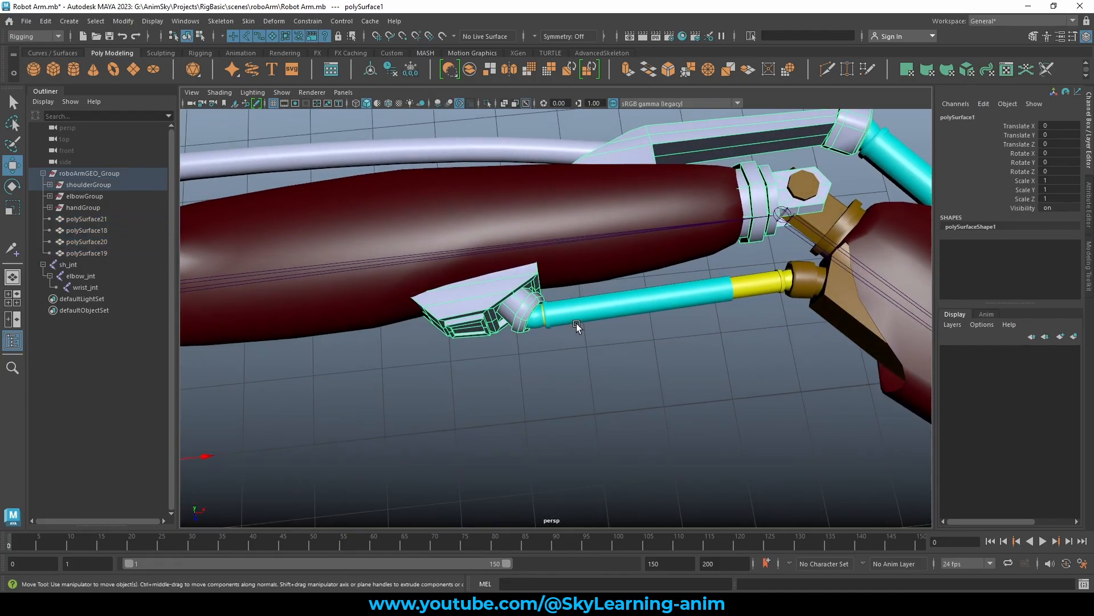
click(576, 323)
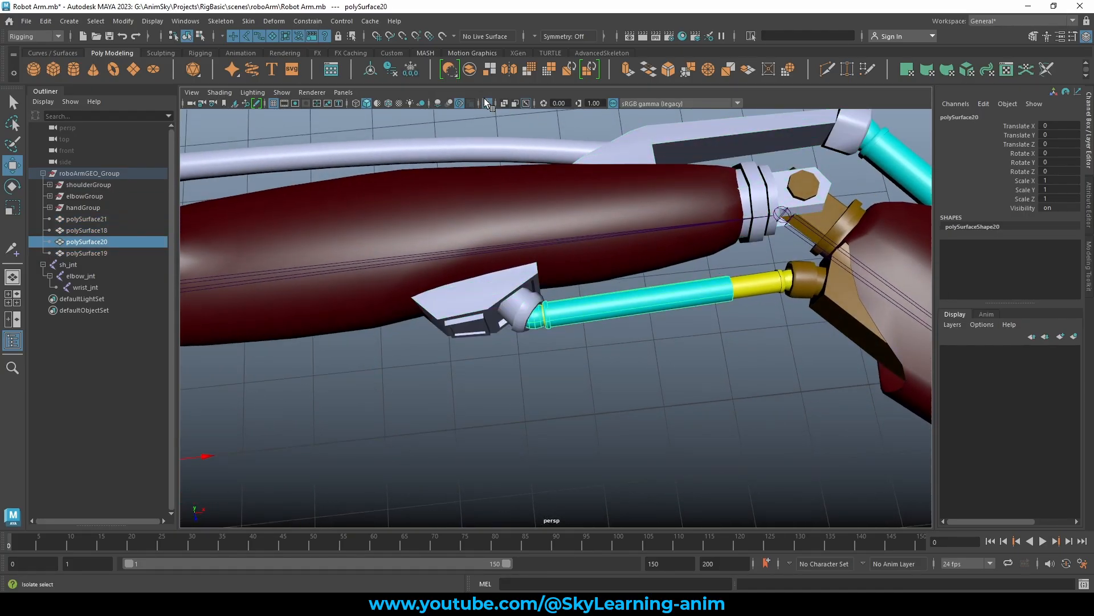
click(485, 100)
scroll(564, 406, up, 4)
right_drag(542, 341, 543, 293)
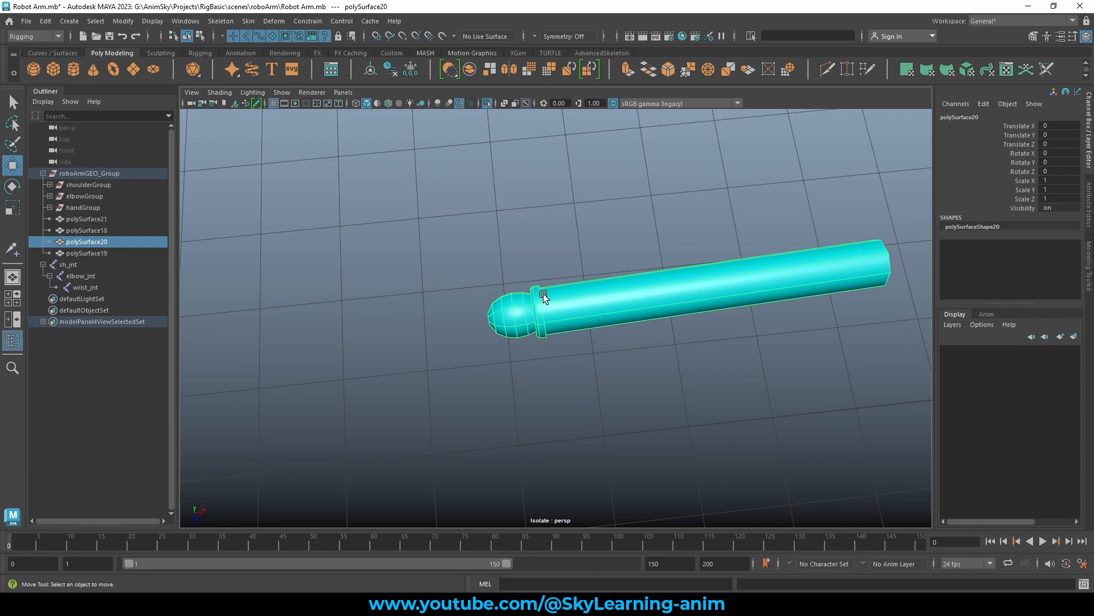
click(511, 320)
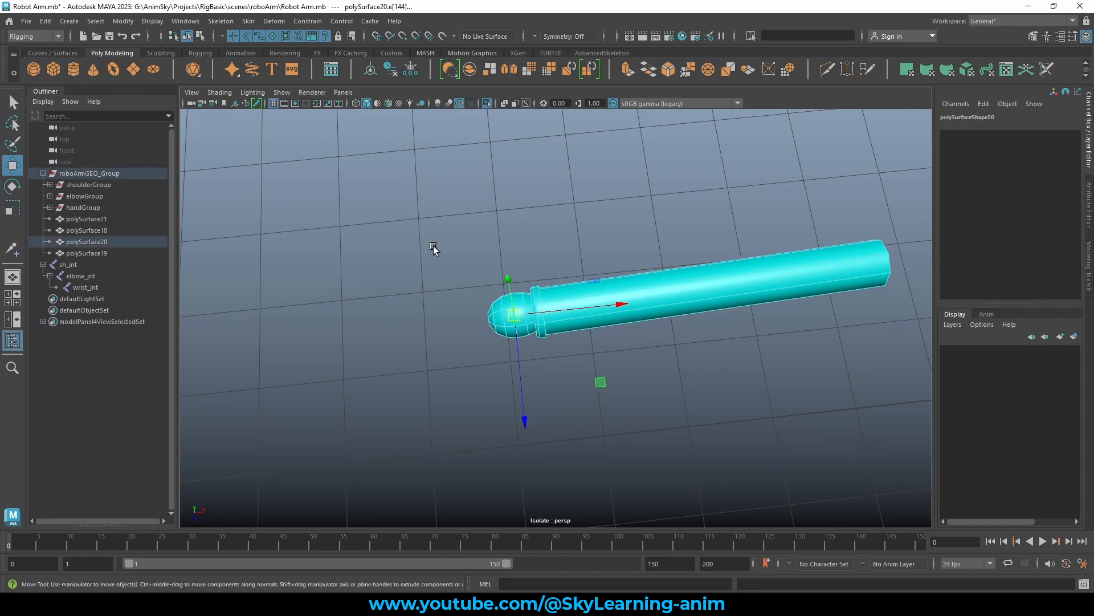
click(265, 21)
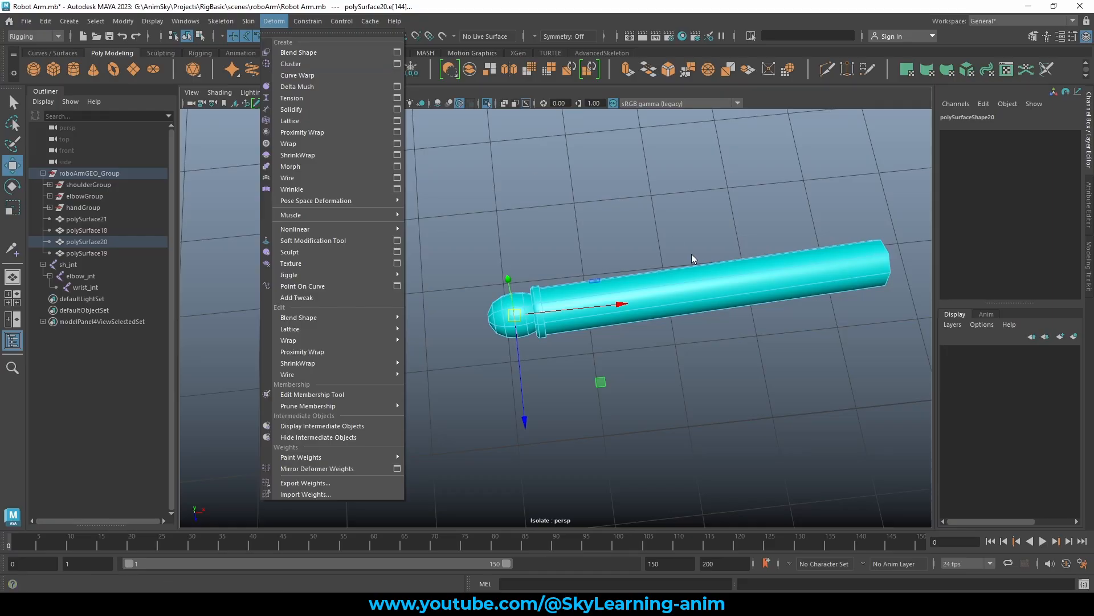
click(668, 285)
right_drag(664, 289, 720, 251)
click(795, 183)
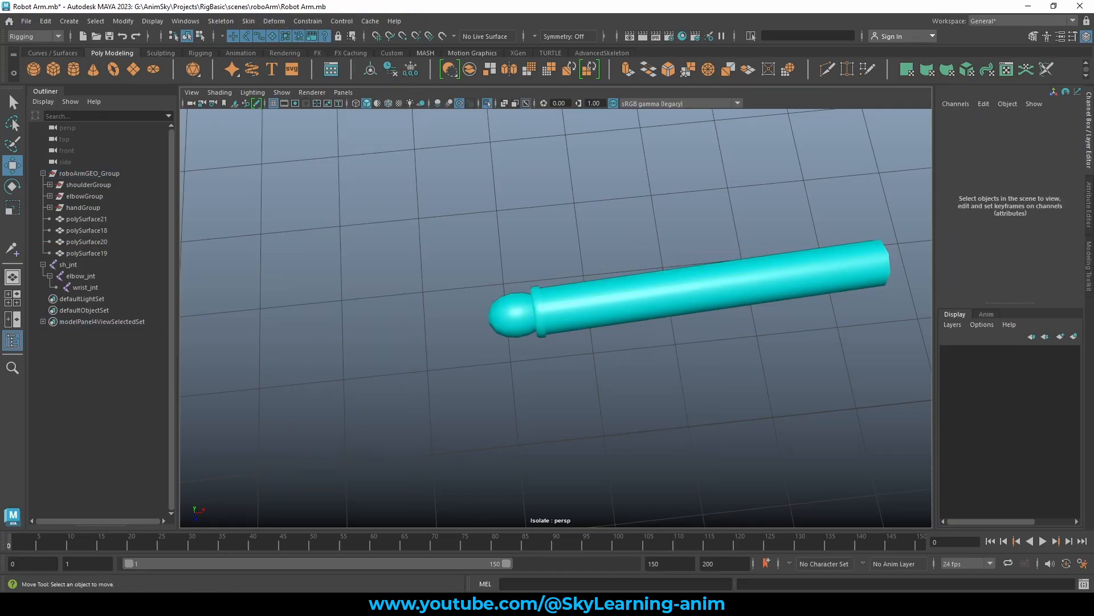
Create a joint with the MEL command "joint" and snap it to the projected center of polySurface20's ball end
click(525, 584)
text(joint)
key(Return)
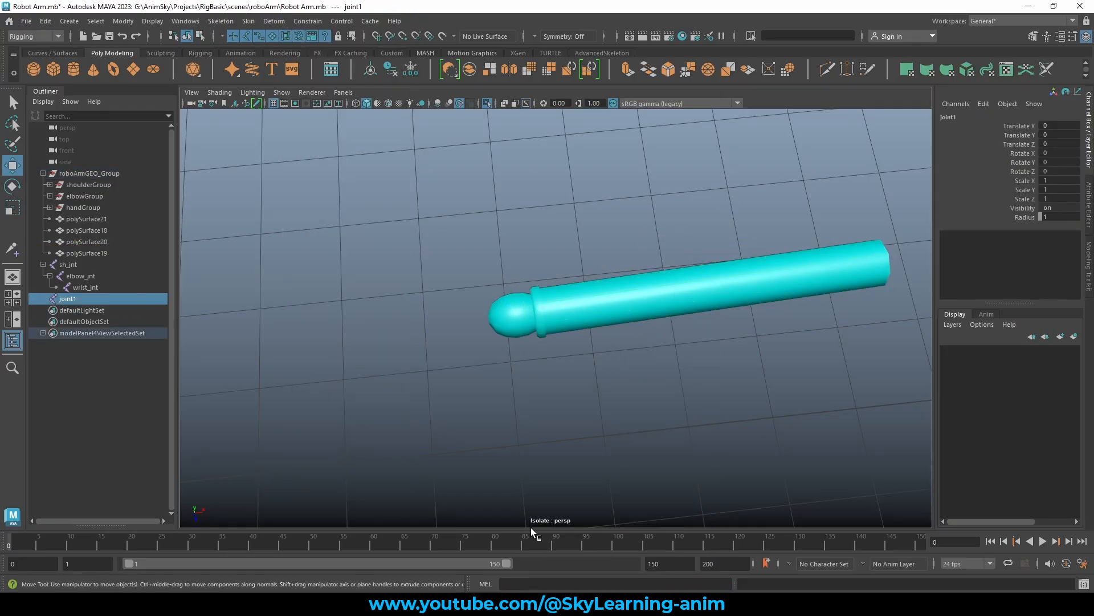
alt+drag(535, 209, 505, 169)
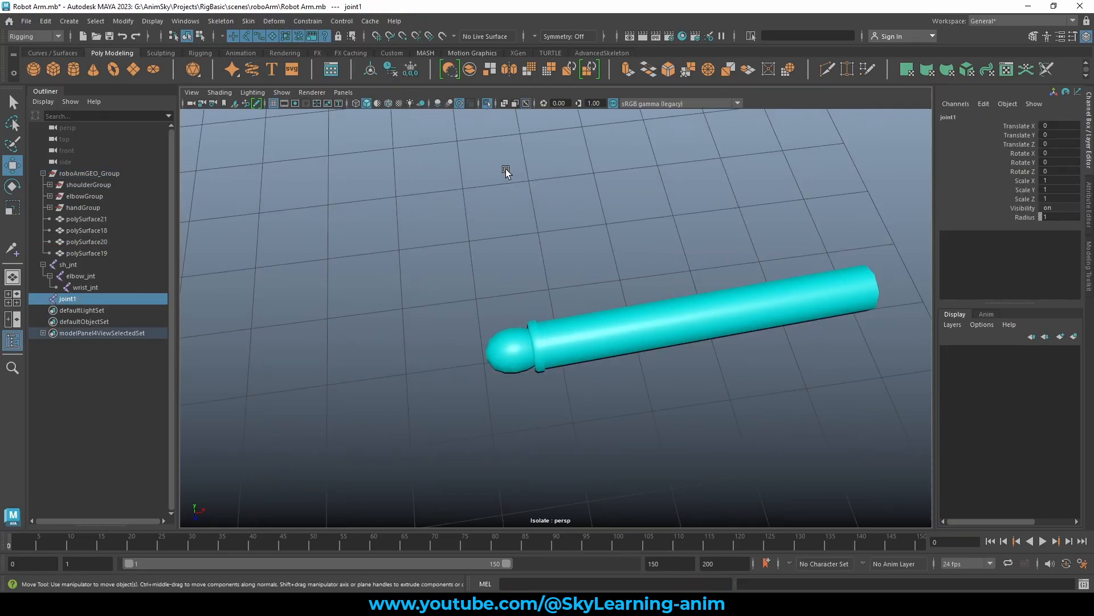
click(417, 39)
click(99, 299)
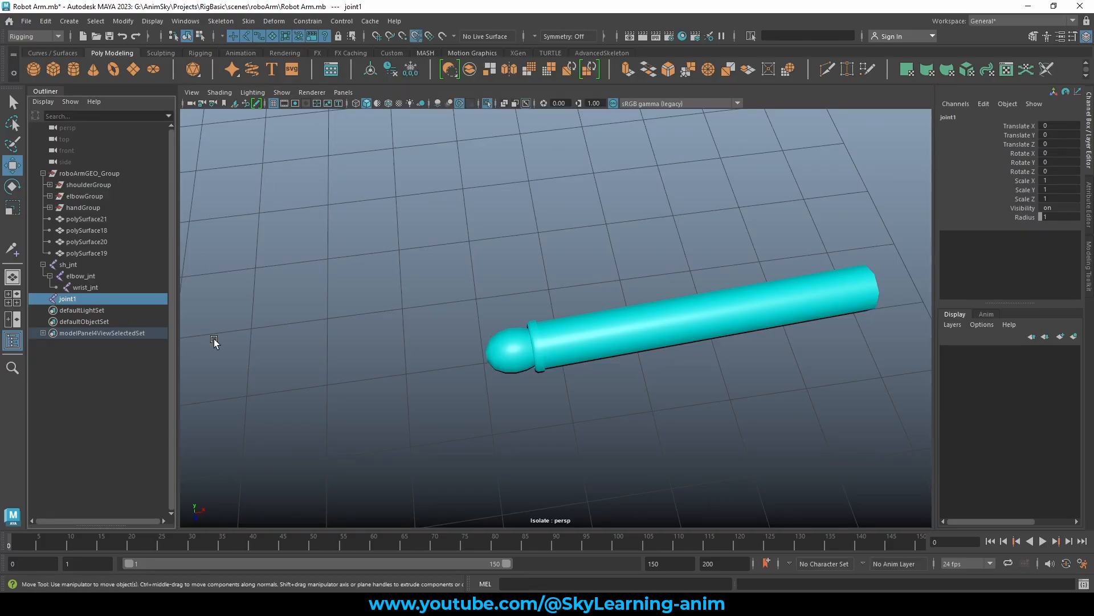
mouse_move(512, 352)
middle_down()
mouse_move(524, 346)
mouse_move(510, 350)
middle_up()
alt+drag(519, 244, 545, 274)
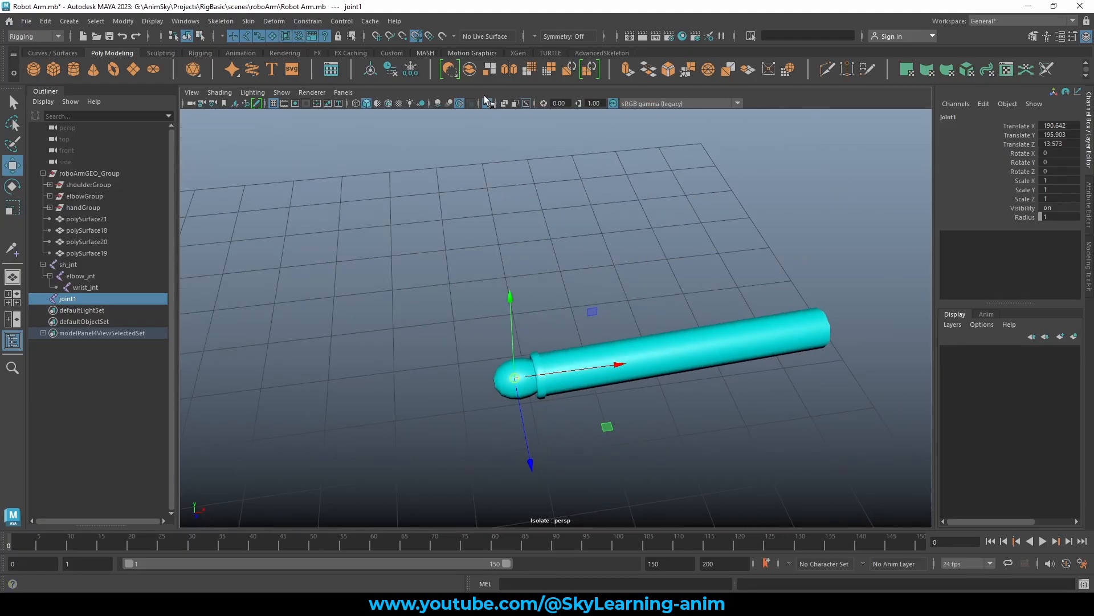
Restore the full arm view, then isolate joint1 together with the yellow piston rod polySurface21
click(487, 103)
alt+drag(518, 200, 676, 341)
alt+drag(776, 323, 584, 365)
scroll(498, 329, up, 2)
shift+click(499, 328)
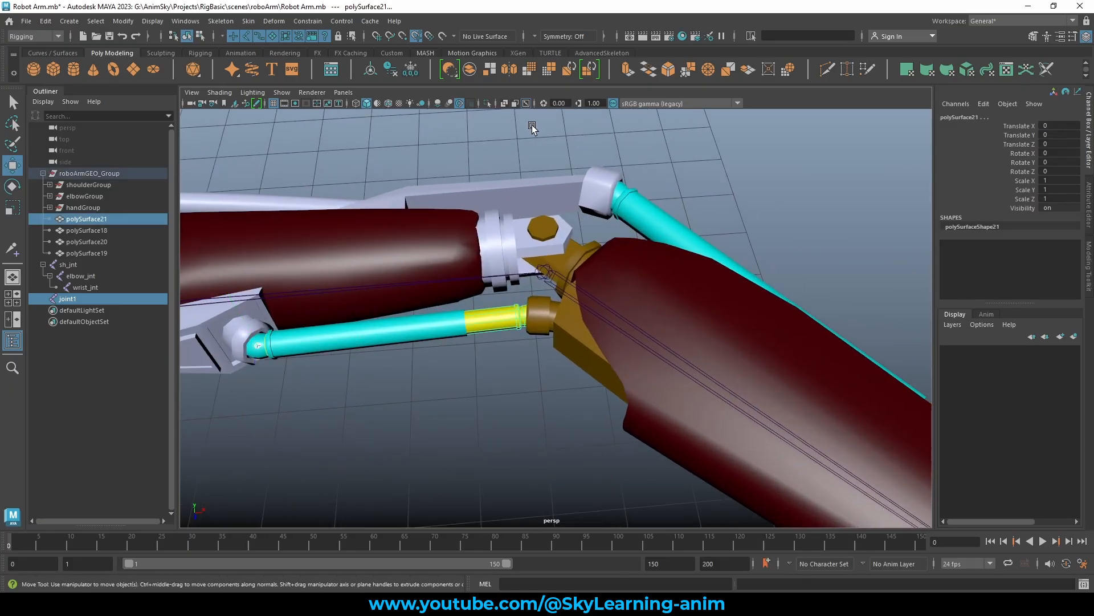
click(486, 103)
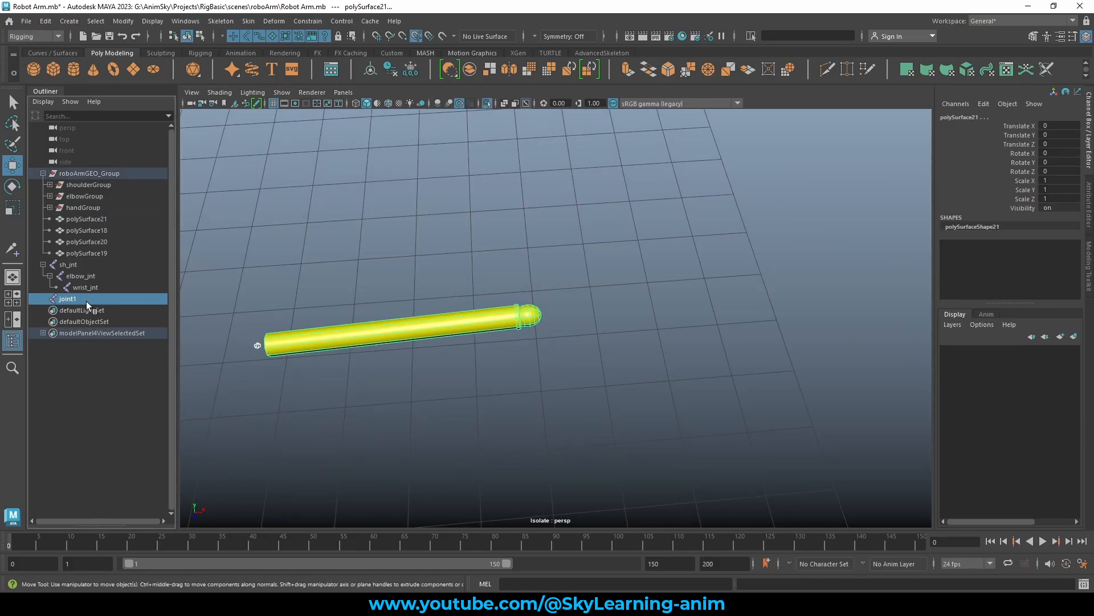
Duplicate joint1, snap the copy to the center of polySurface21's ball end, and turn off isolation
click(122, 297)
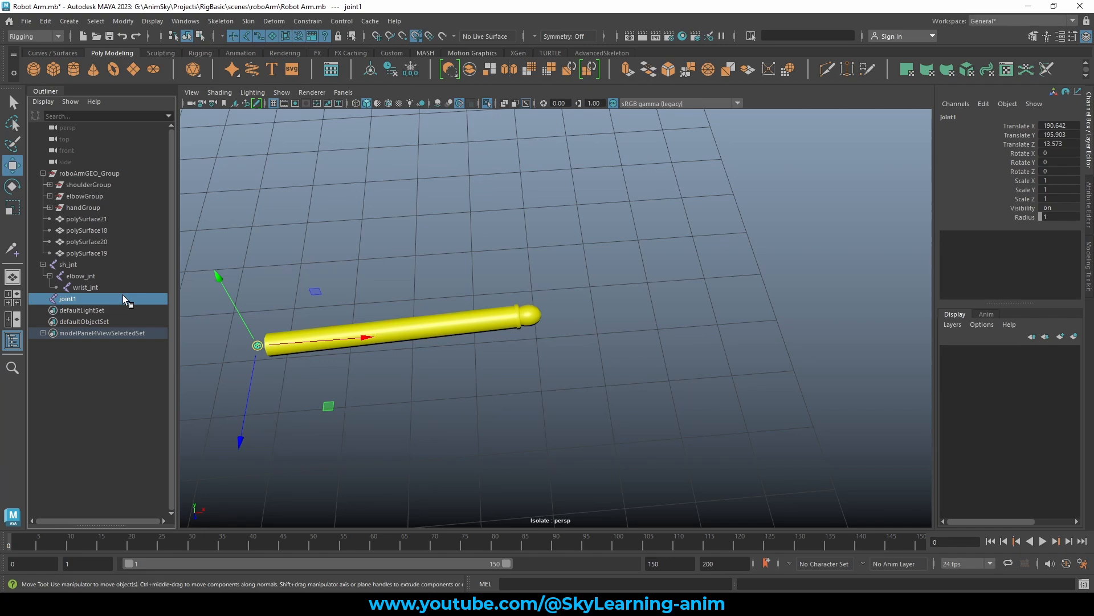
key(ctrl+d)
middle_drag(528, 320, 738, 312)
drag(500, 323, 531, 314)
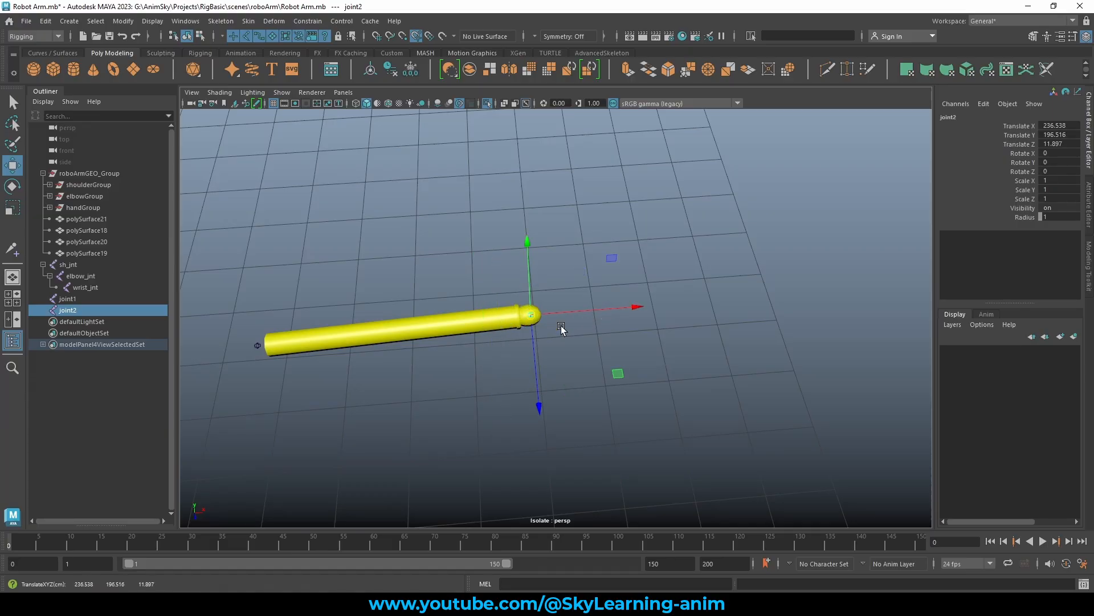
click(487, 104)
Isolate the forearm piston's cyan cylinder polySurface18 and yellow rod polySurface19
alt+drag(536, 353, 550, 358)
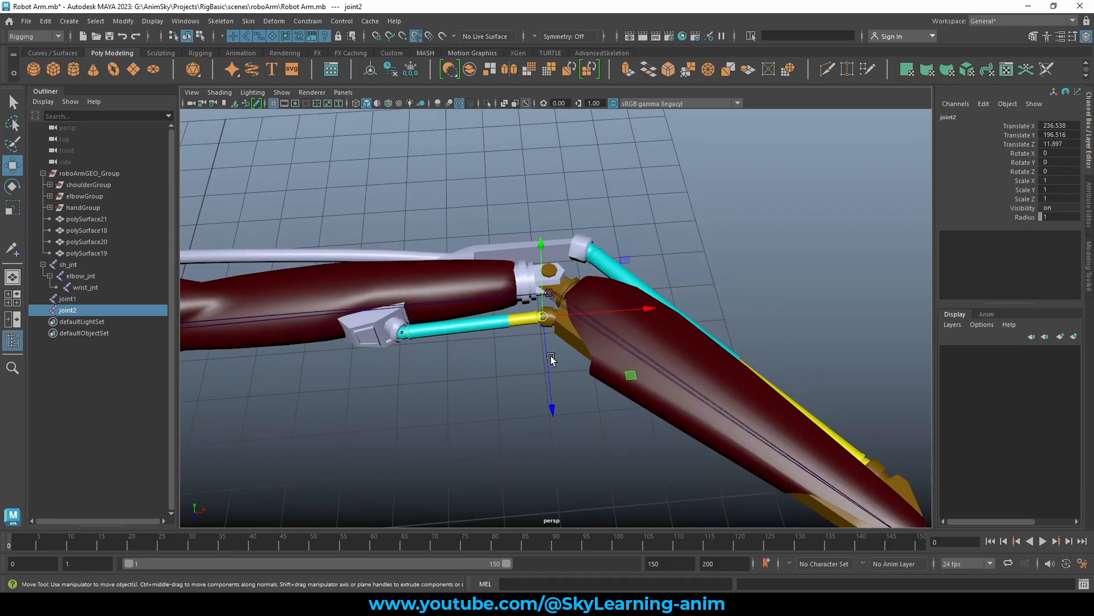
alt+drag(664, 389, 490, 302)
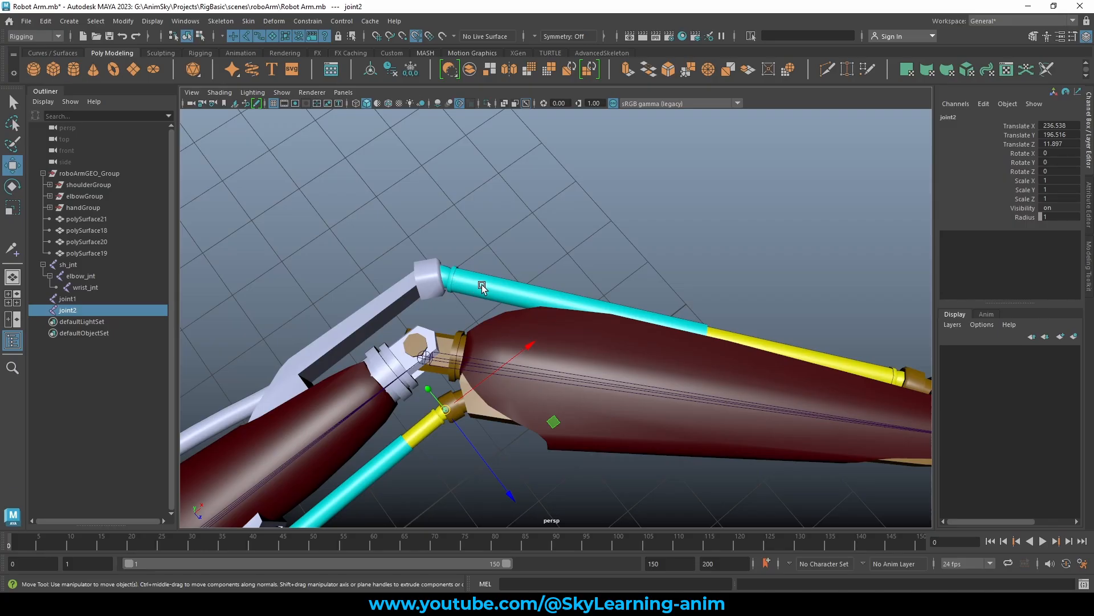
click(477, 281)
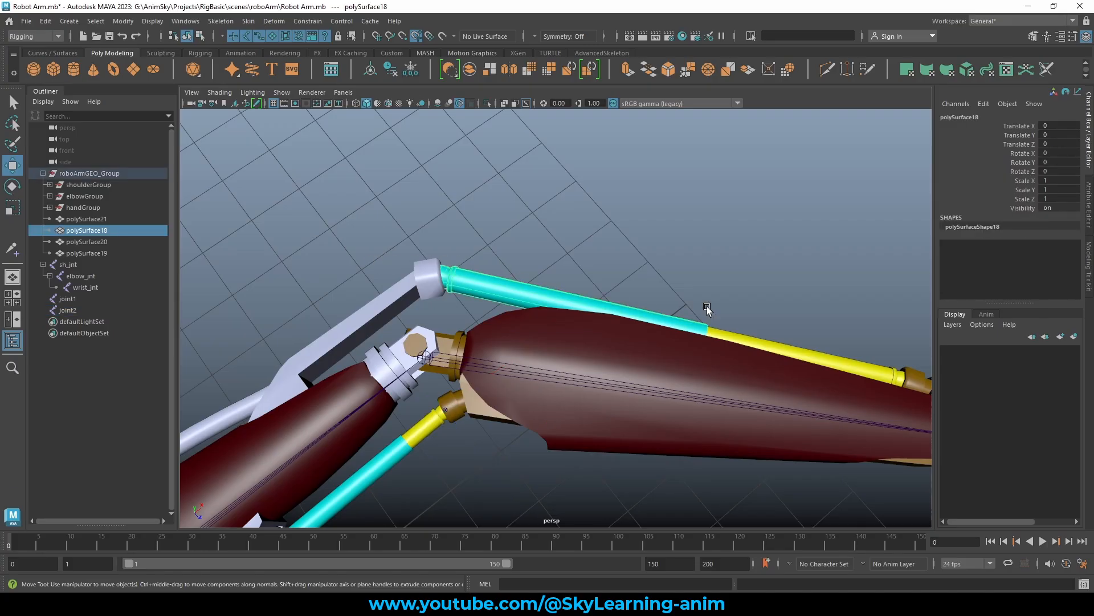
alt+drag(707, 306, 733, 316)
shift+click(754, 320)
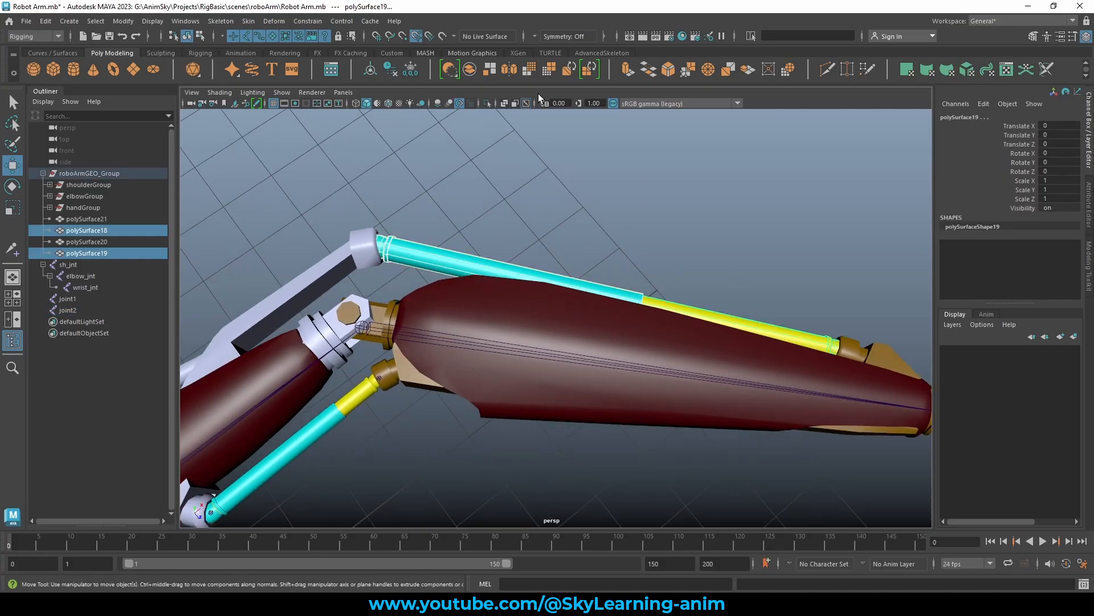
click(487, 103)
alt+drag(460, 170, 457, 180)
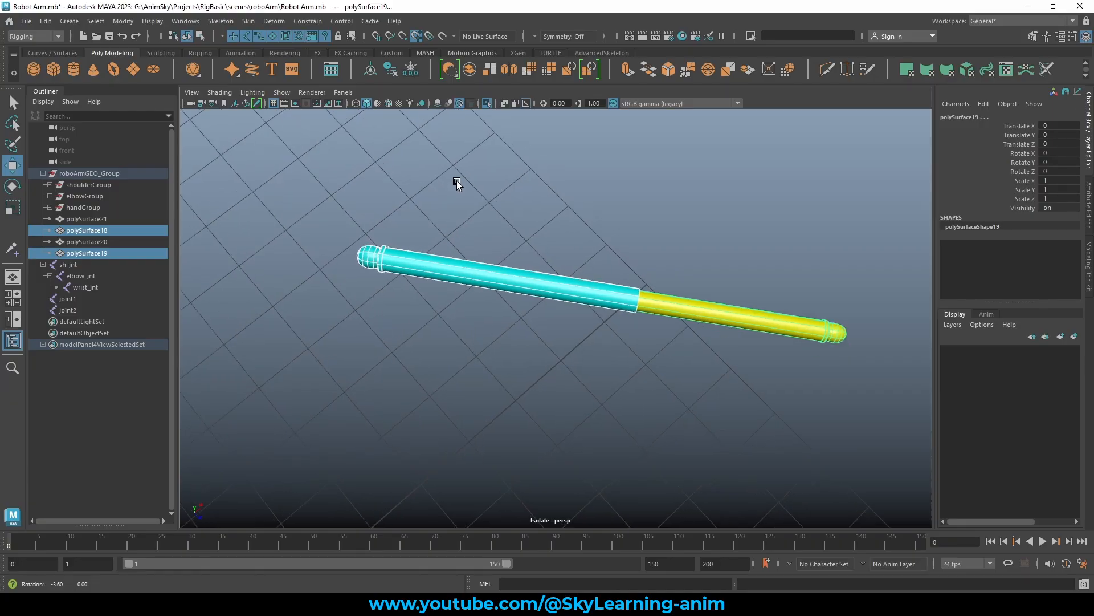
click(68, 309)
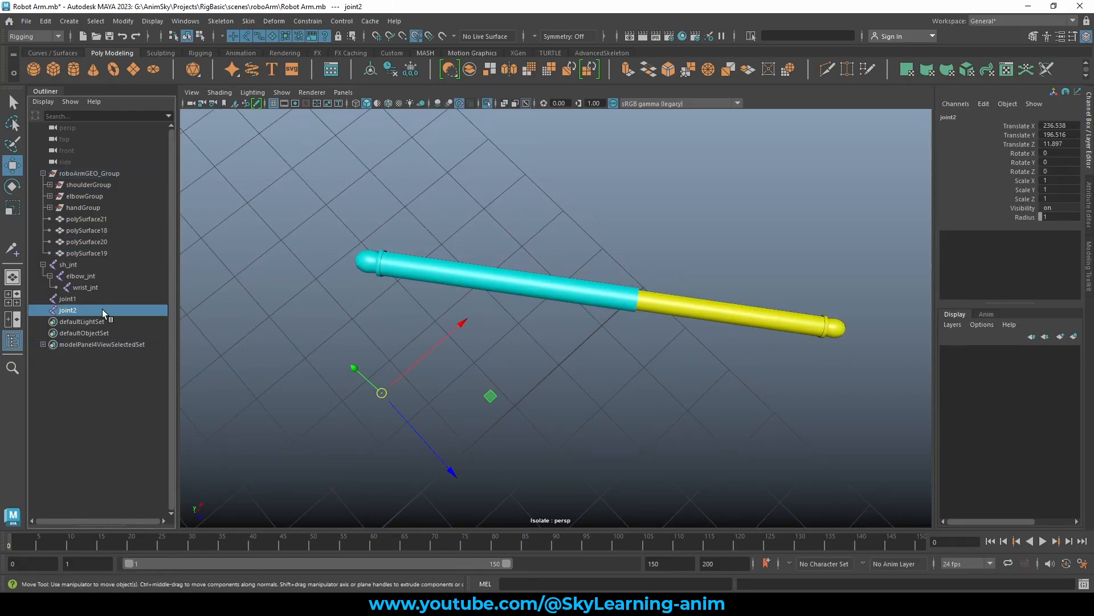
key(ctrl+v)
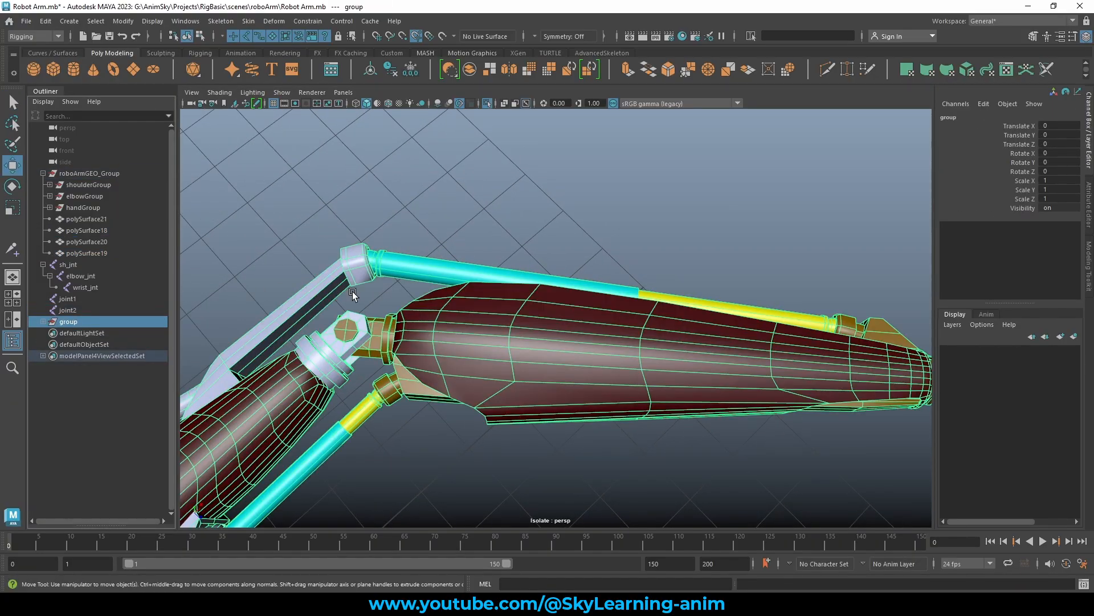
click(43, 321)
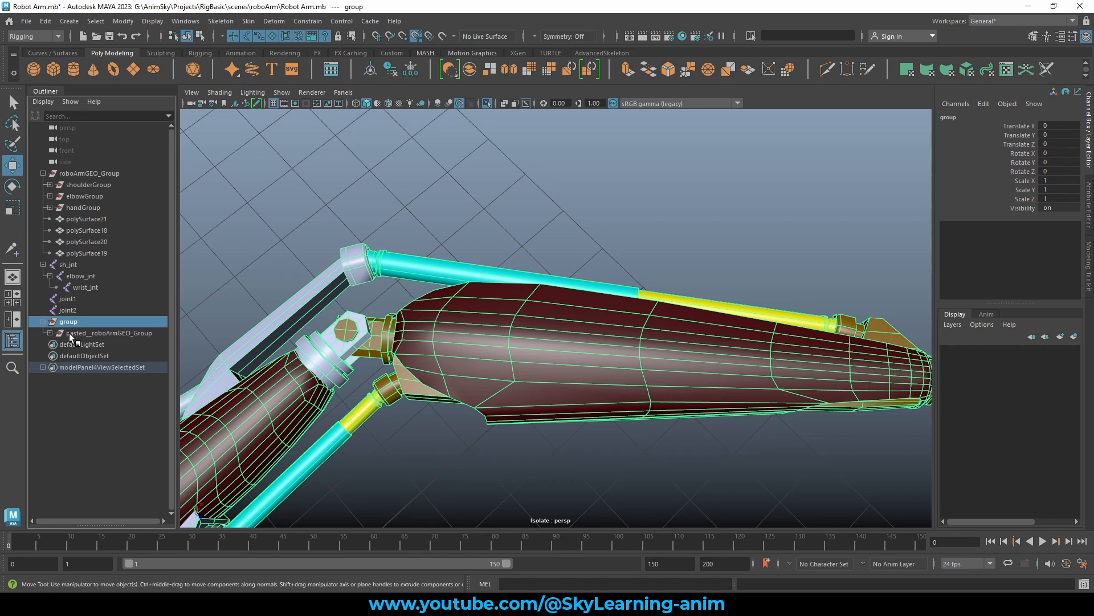
click(69, 334)
click(50, 333)
click(105, 320)
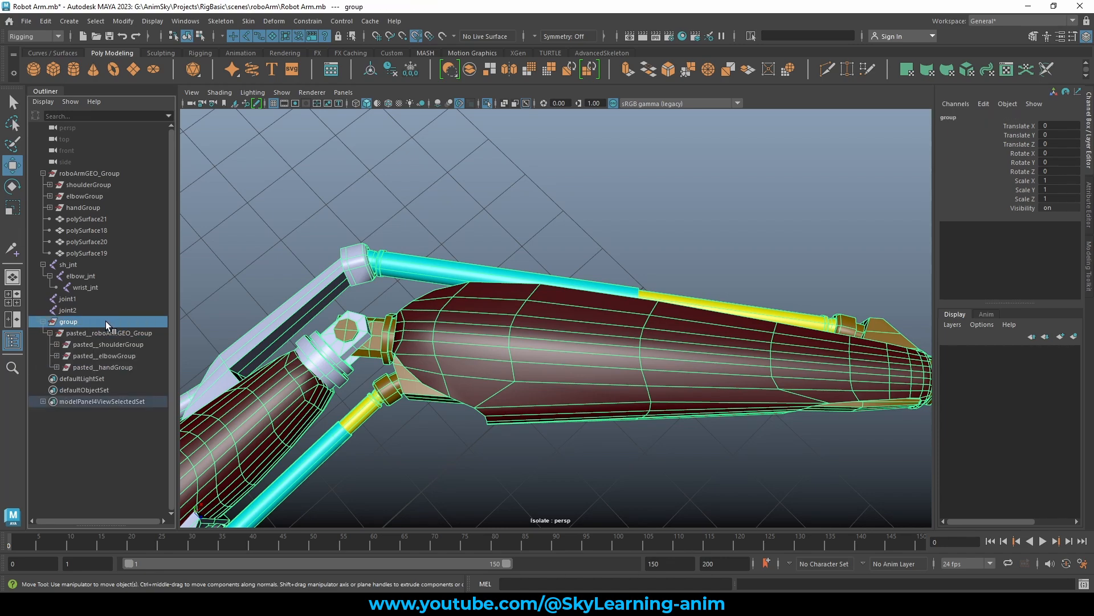
key(Delete)
Duplicate joint2 and snap the copy to the center of the ball end on the cyan cylinder polySurface18
click(85, 311)
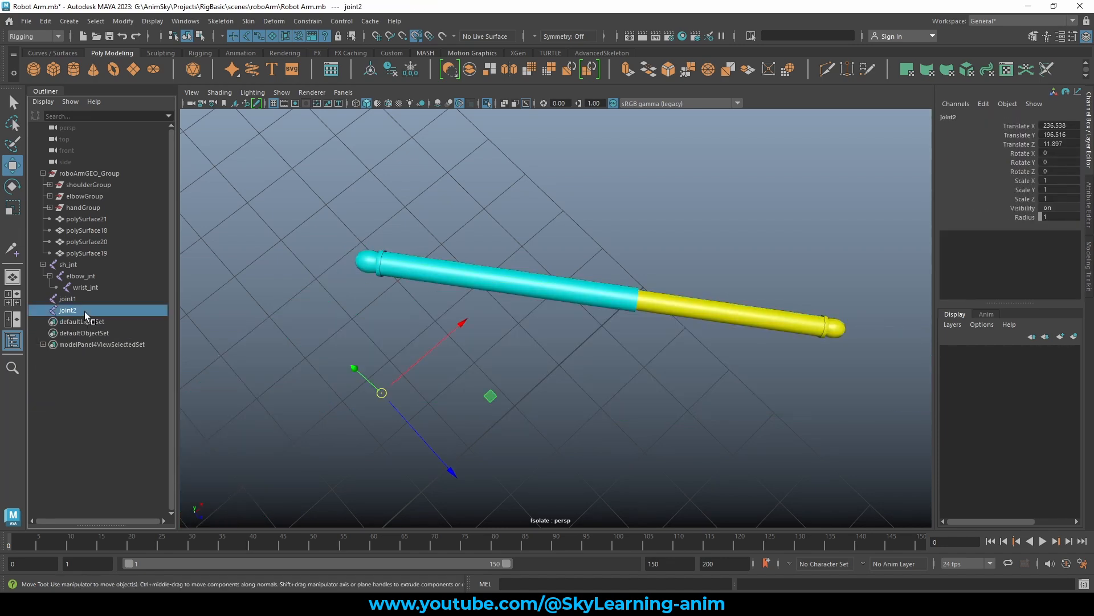
key(ctrl+d)
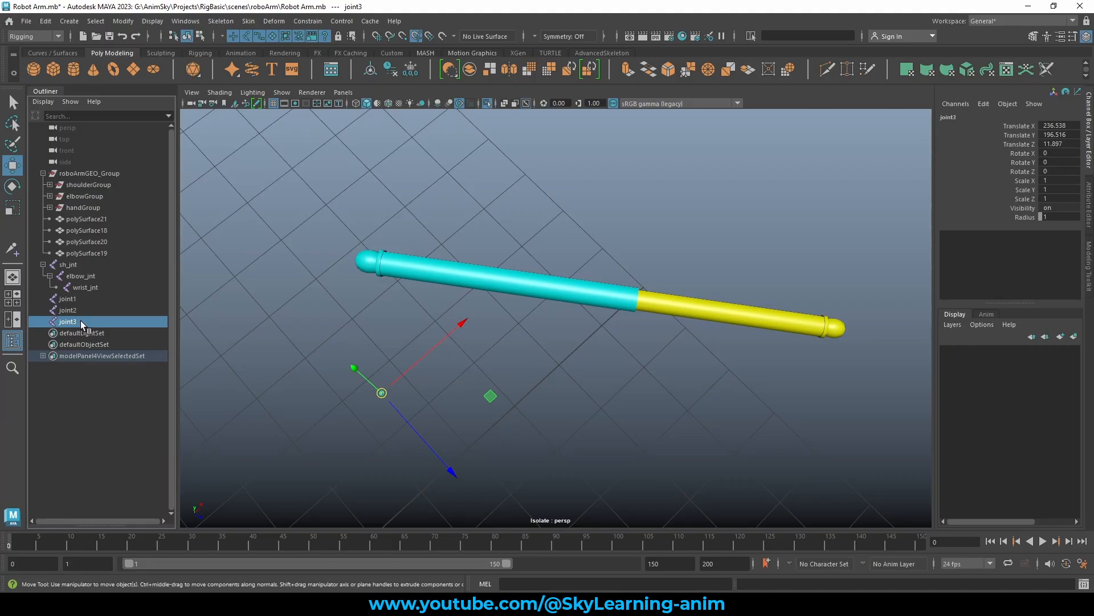
middle_drag(365, 285, 368, 263)
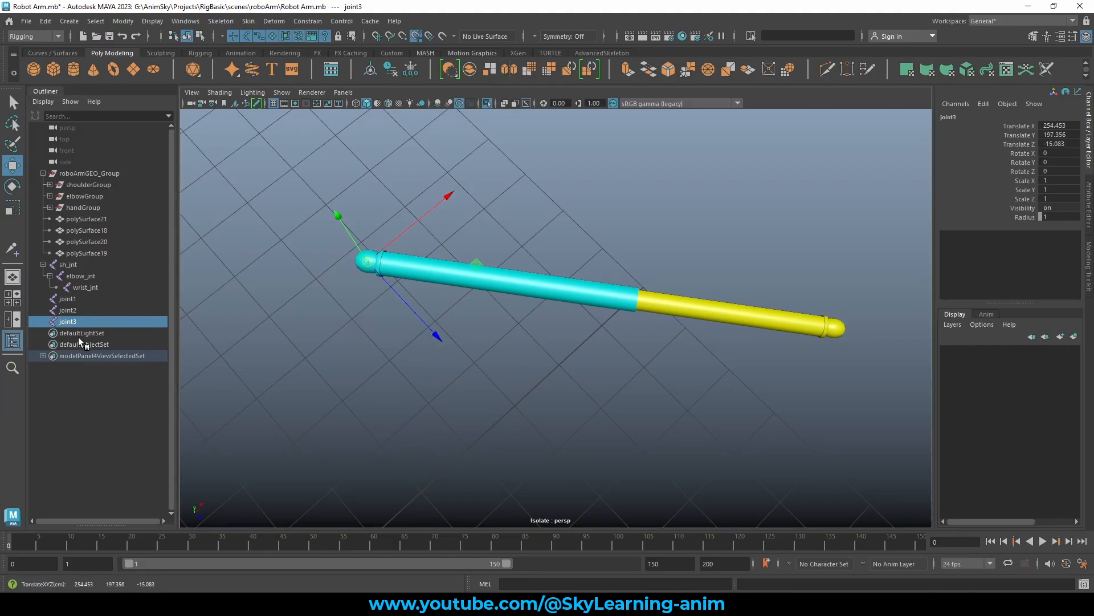
Duplicate joint3, snap the copy to the center of polySurface19's ball end, and turn off isolation
click(84, 321)
key(ctrl+d)
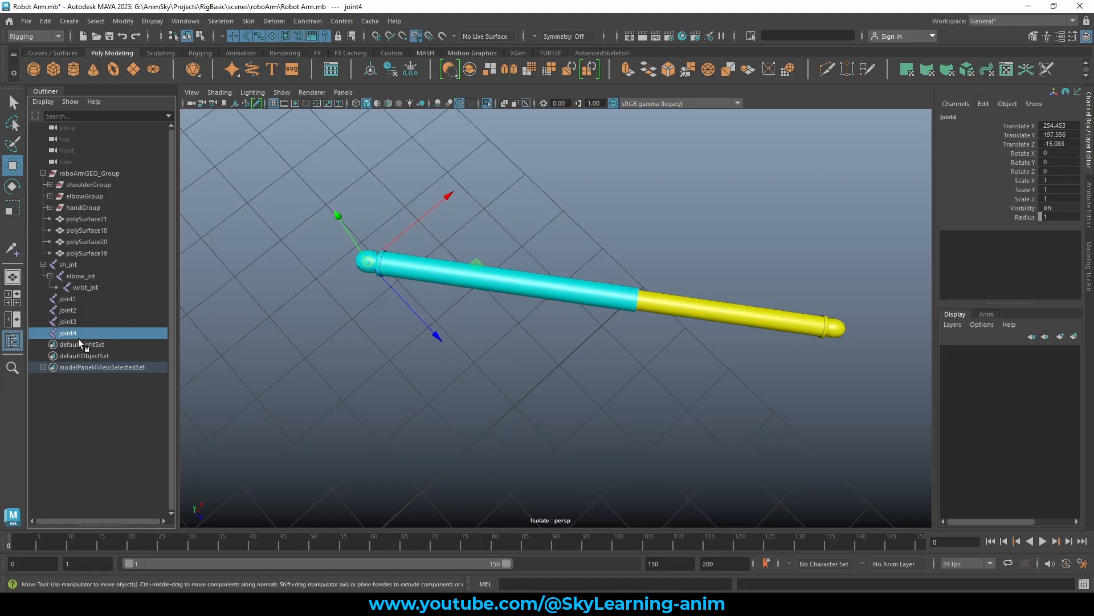
middle_drag(775, 326, 837, 327)
alt+drag(803, 347, 833, 386)
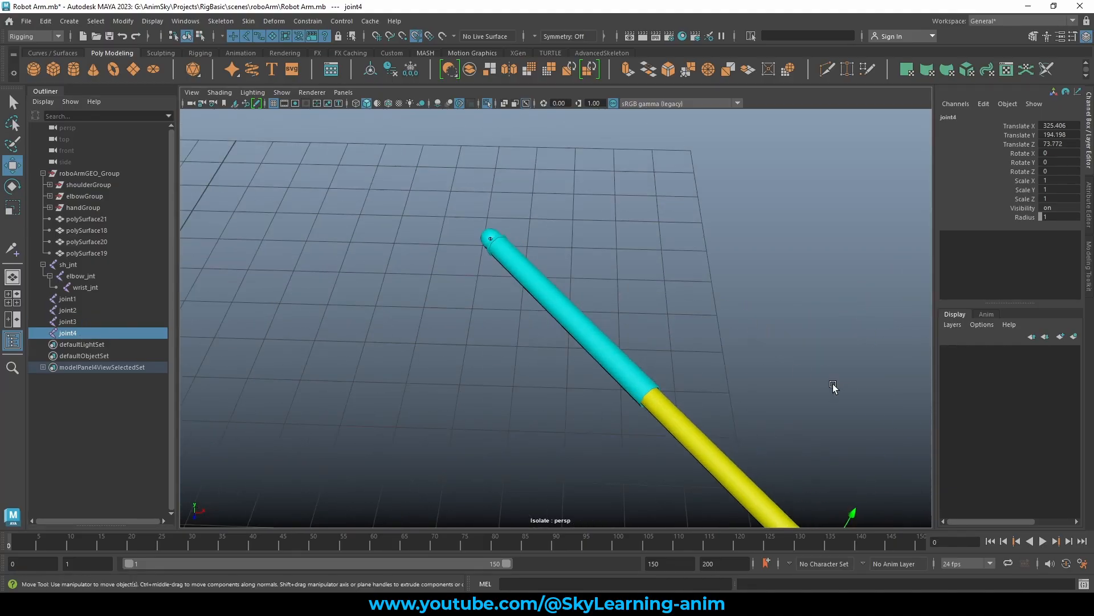
alt+middle_drag(832, 386, 657, 254)
alt+right_drag(657, 254, 724, 393)
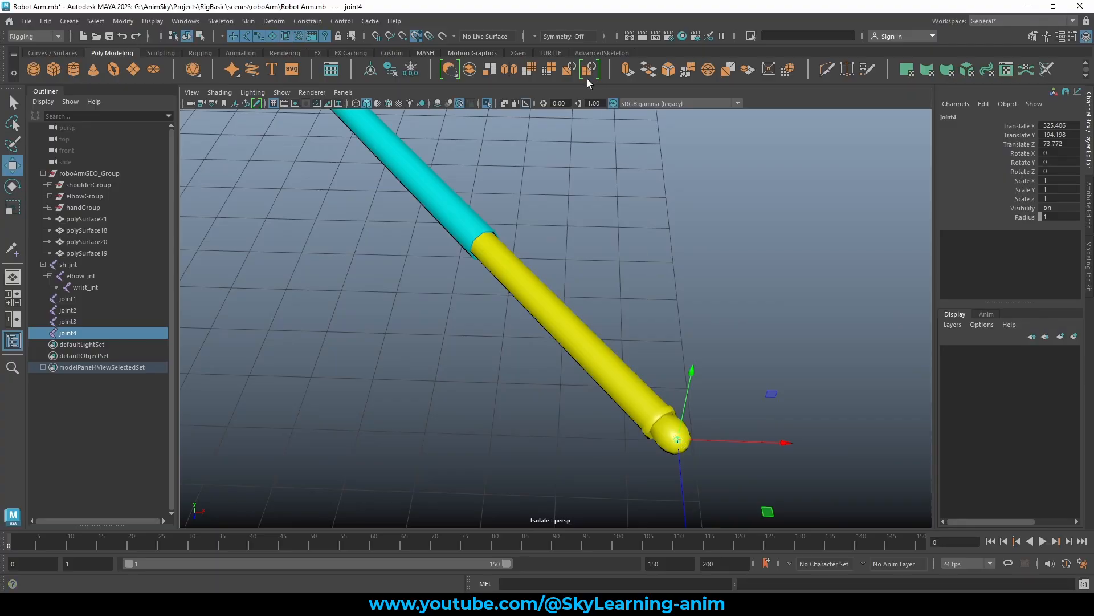
click(487, 104)
Isolate joint1 through joint4 to examine the four piston joints without geometry, and turn isolation off
scroll(611, 244, down, 5)
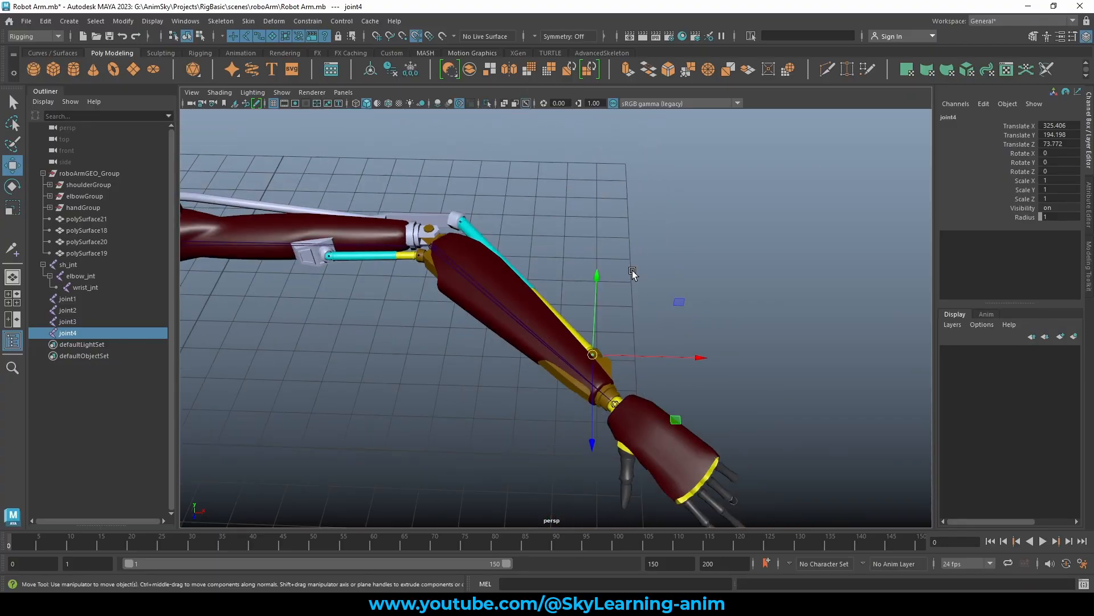
alt+drag(635, 271, 569, 312)
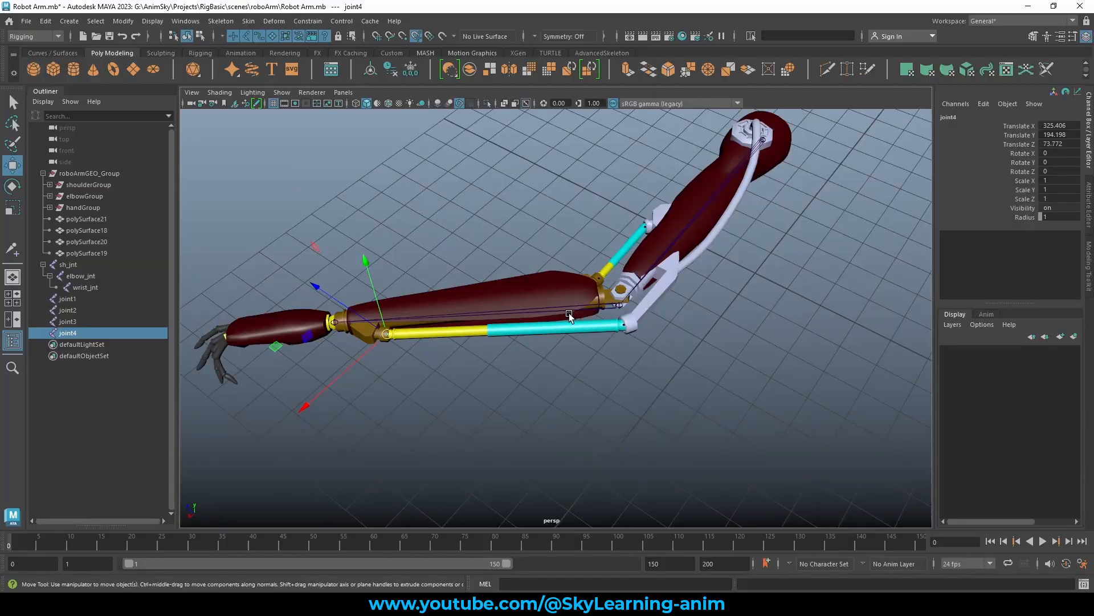
alt+right_drag(562, 349, 647, 340)
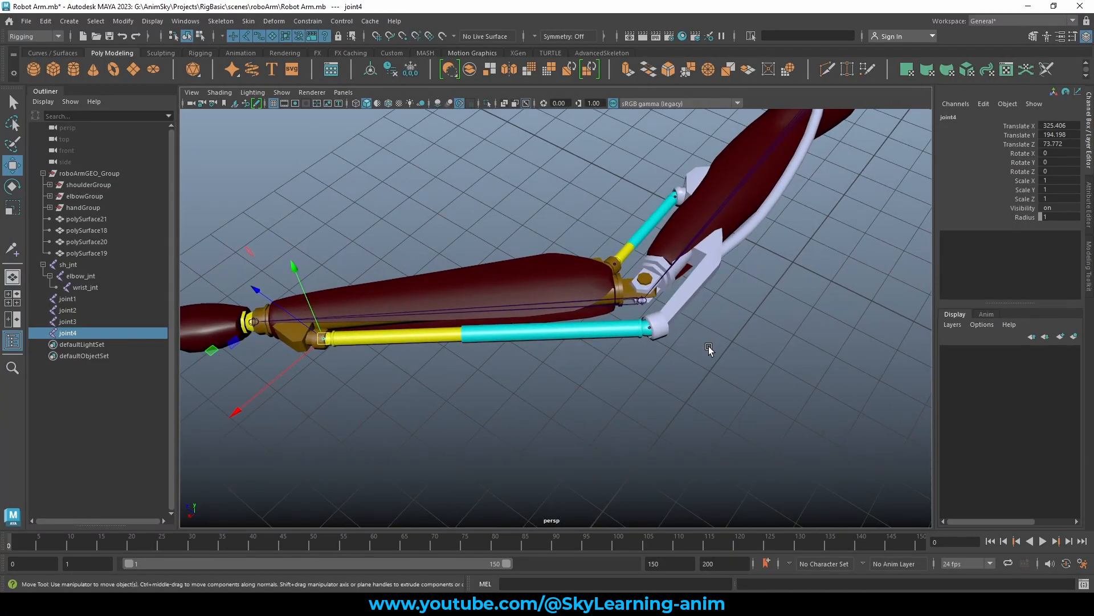
shift+click(76, 297)
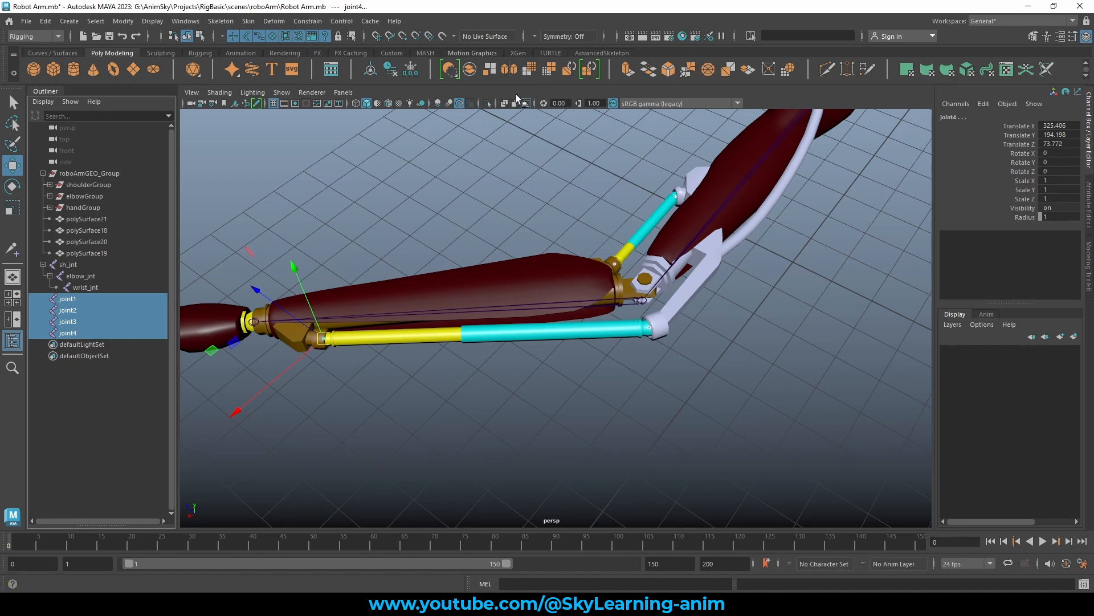
click(487, 105)
alt+drag(440, 224, 655, 240)
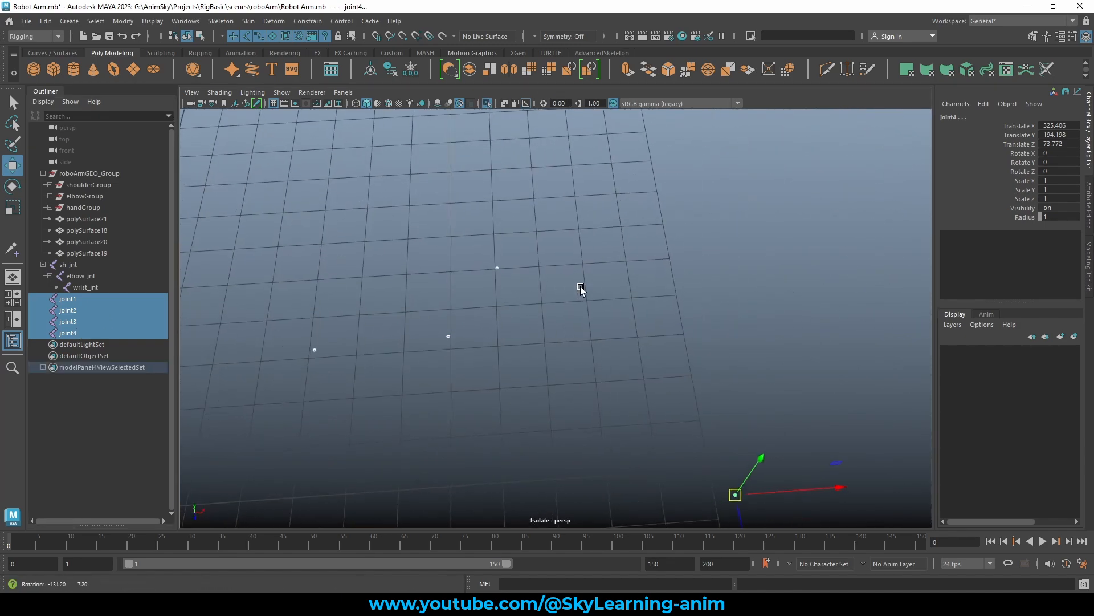
alt+middle_drag(580, 287, 599, 209)
alt+drag(600, 209, 580, 244)
drag(392, 285, 345, 317)
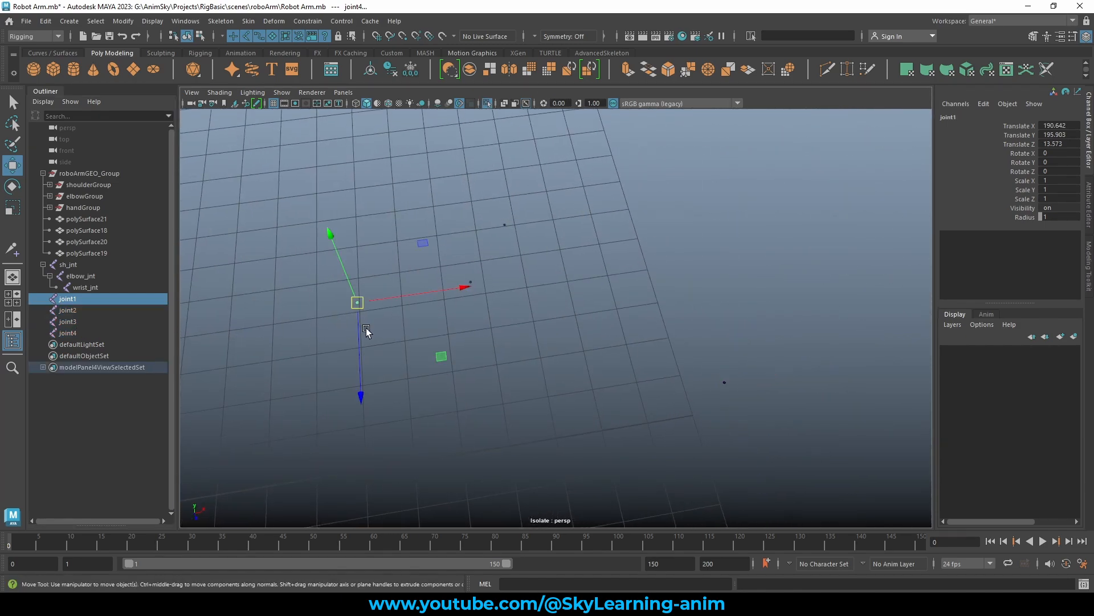
key(q)
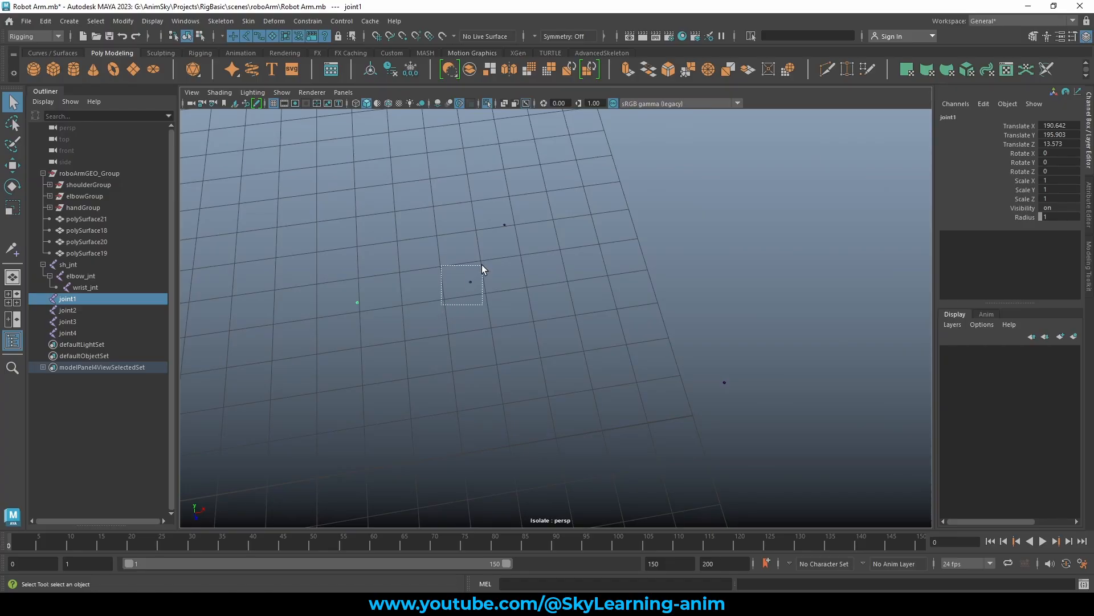
shift+drag(482, 265, 482, 265)
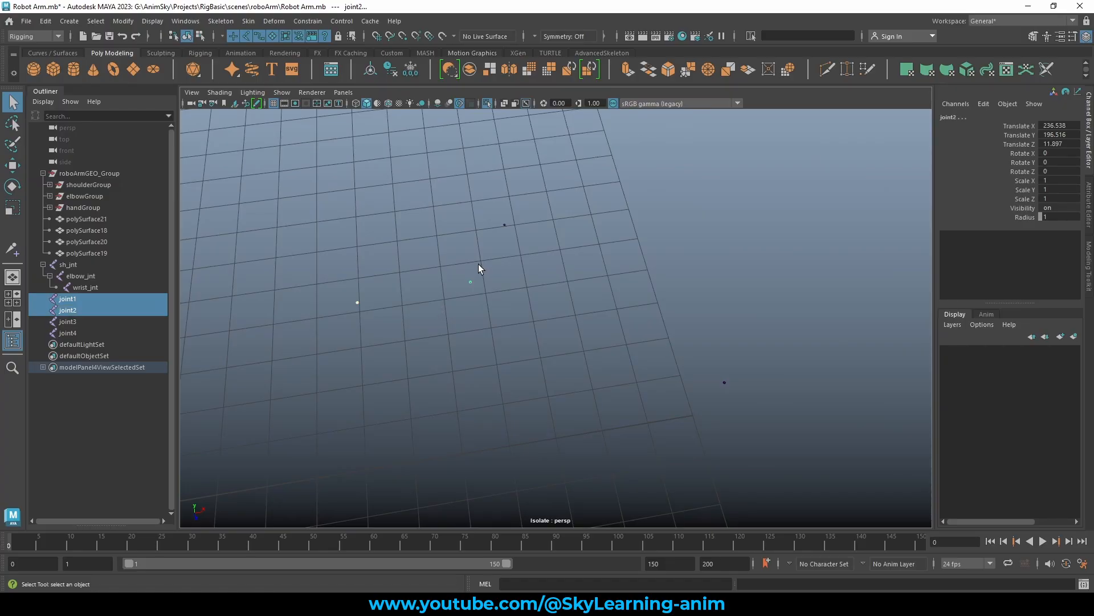
click(487, 102)
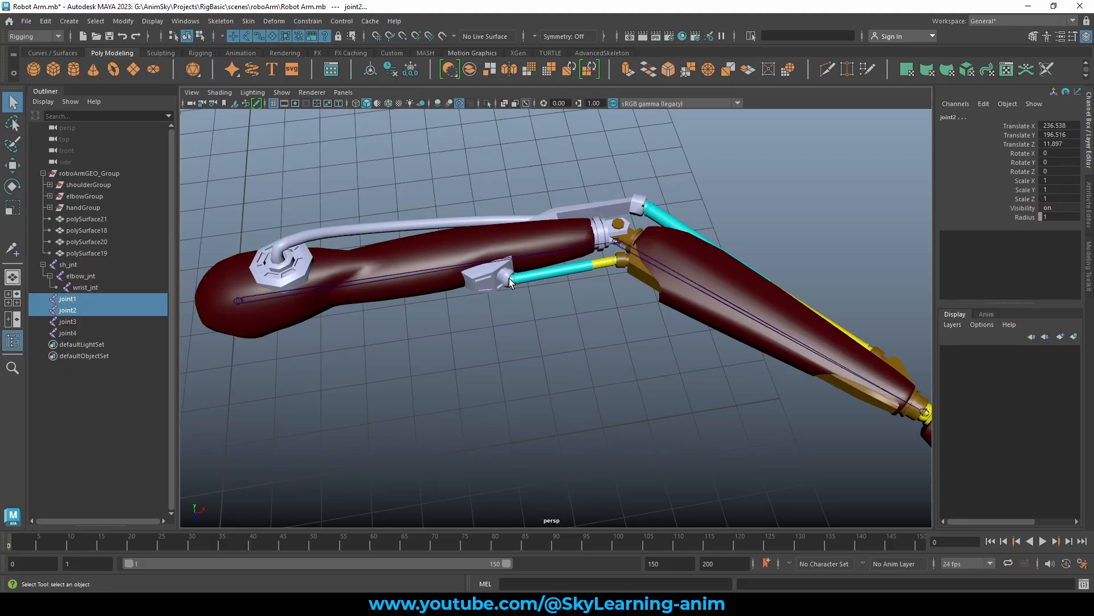
Rename joint1, at the ball end of the upper-arm piston's cyan cylinder, to shPiston_jnt1
click(465, 257)
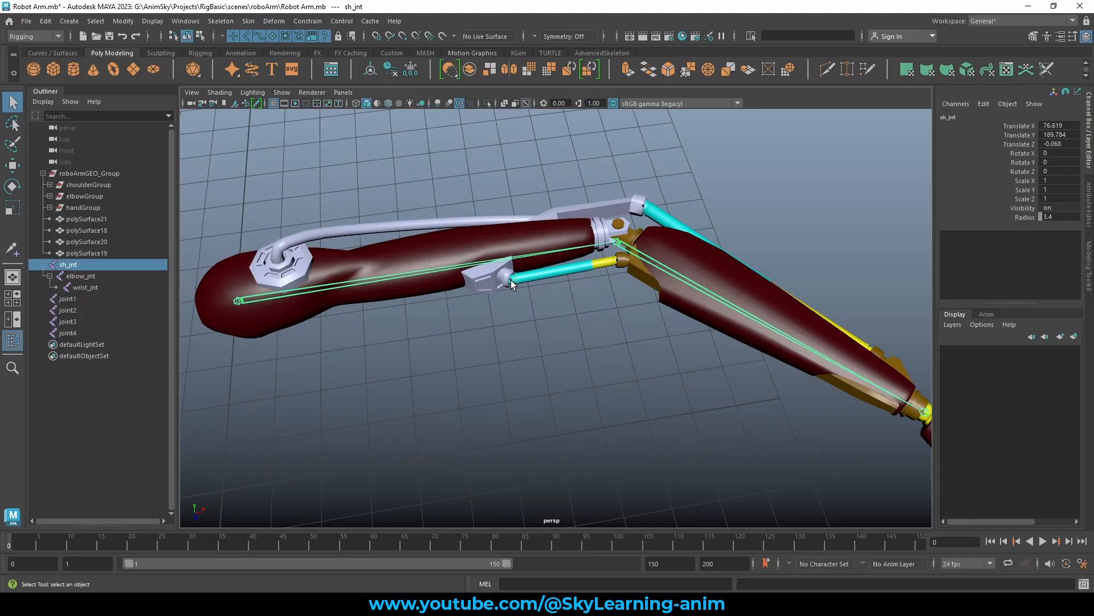
click(511, 282)
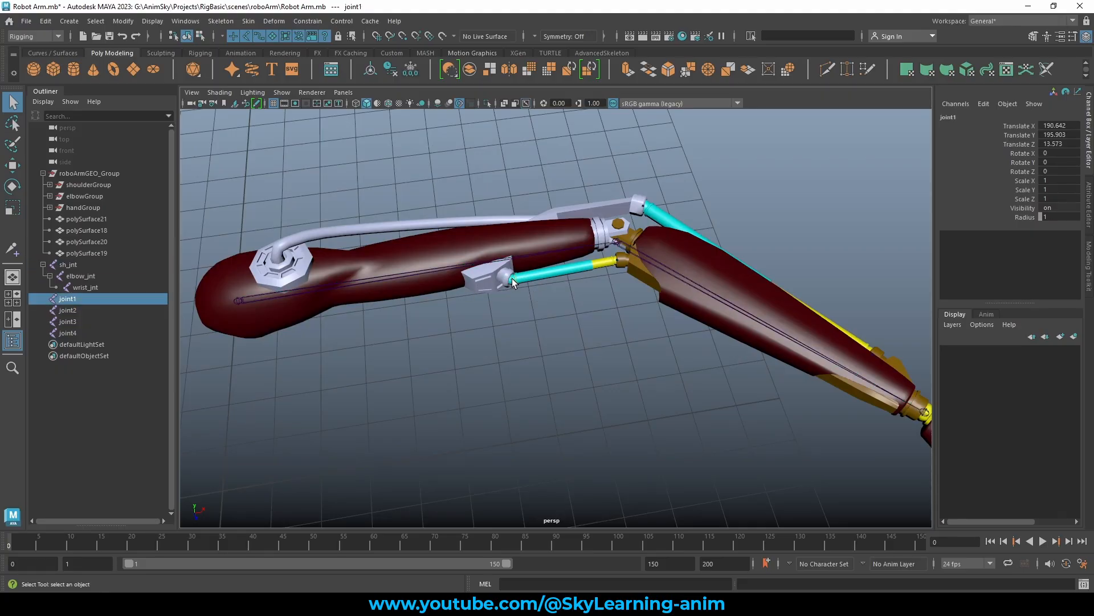
double_click(90, 298)
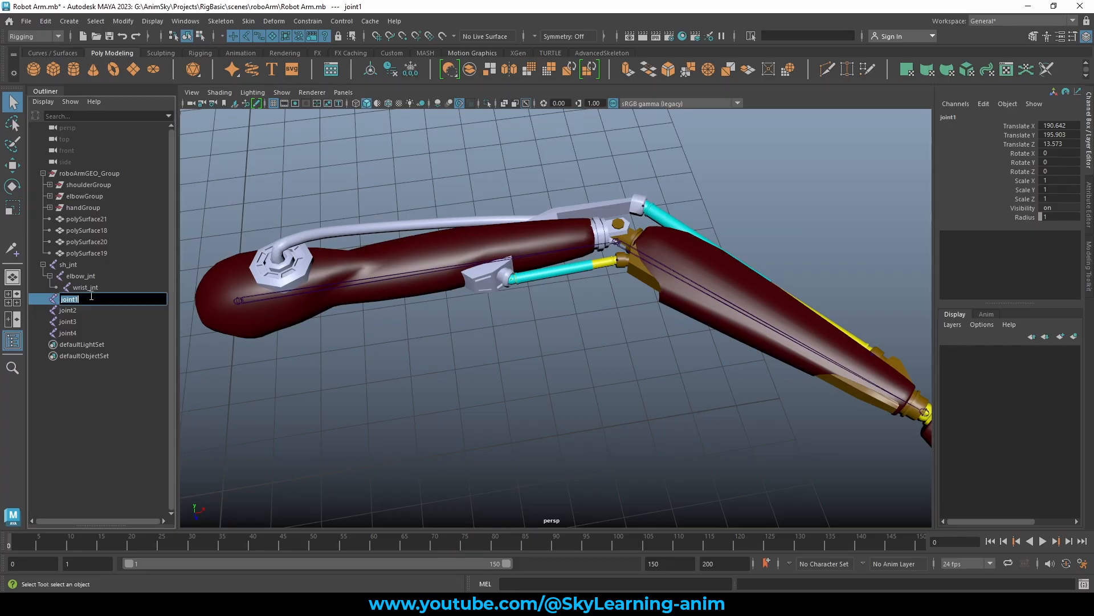
text(sg)
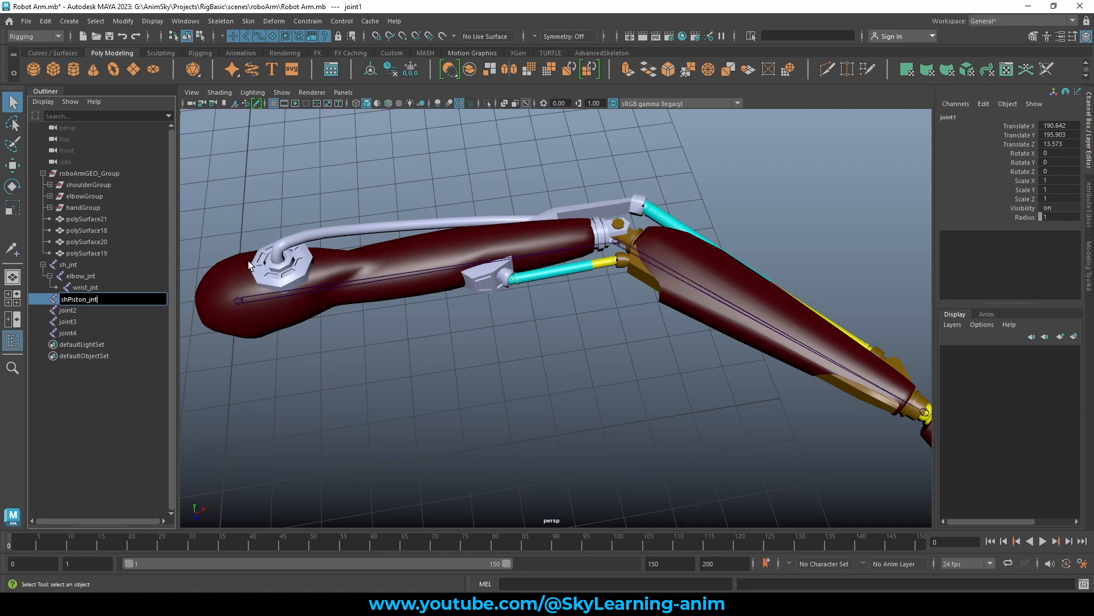
text(1)
key(Return)
Rename joint2, at the elbow end of the upper-arm piston, to elbowPiston_jnt1, reusing the name of shPiston_jnt1
alt+drag(540, 222, 530, 233)
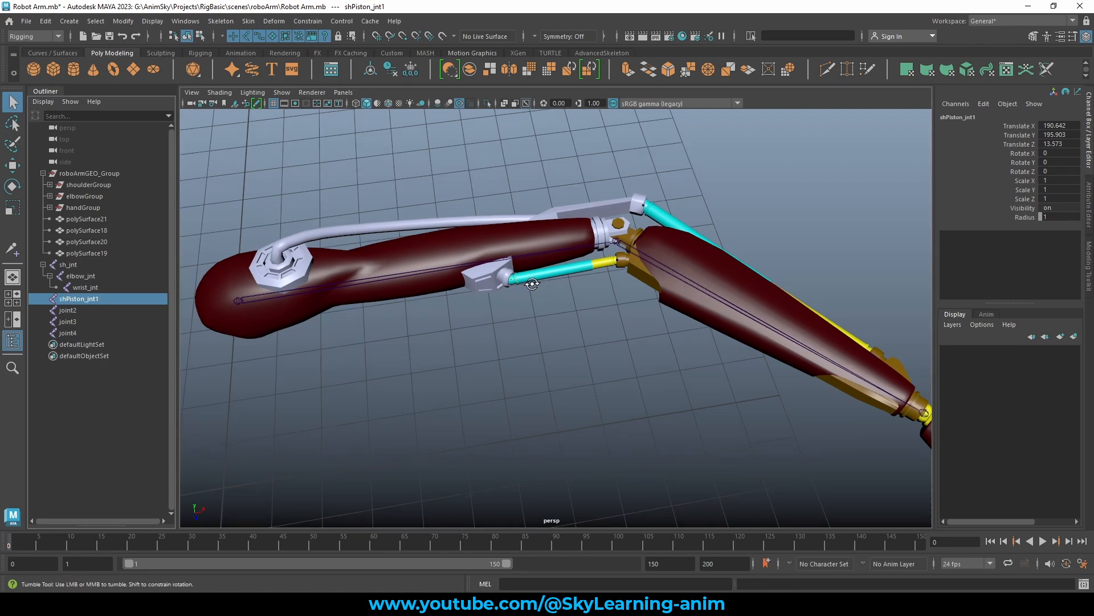
key(w)
double_click(119, 299)
key(ctrl+c)
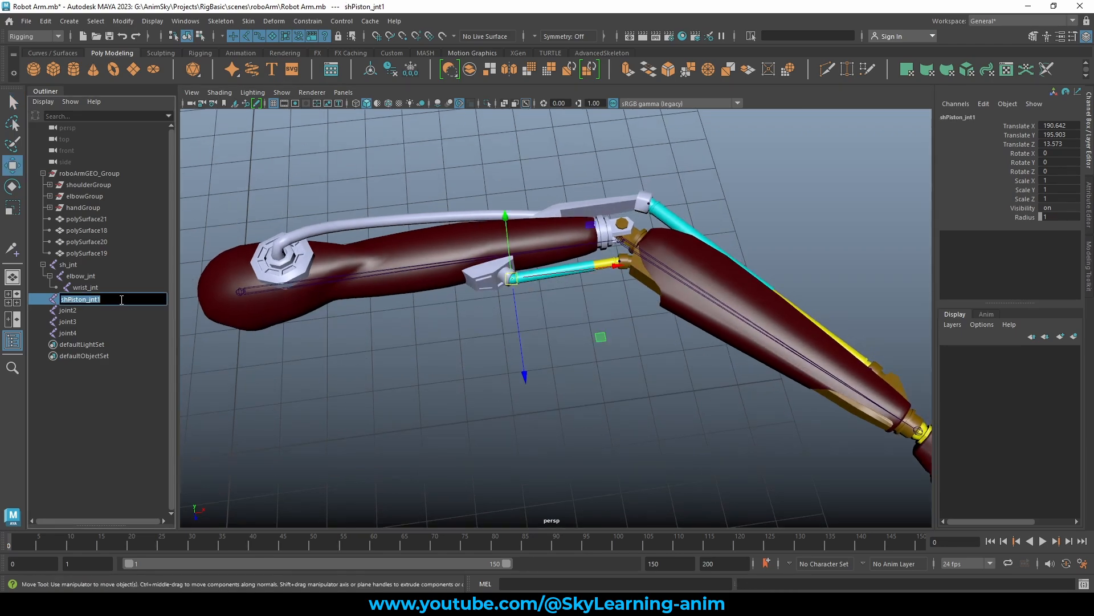
click(622, 260)
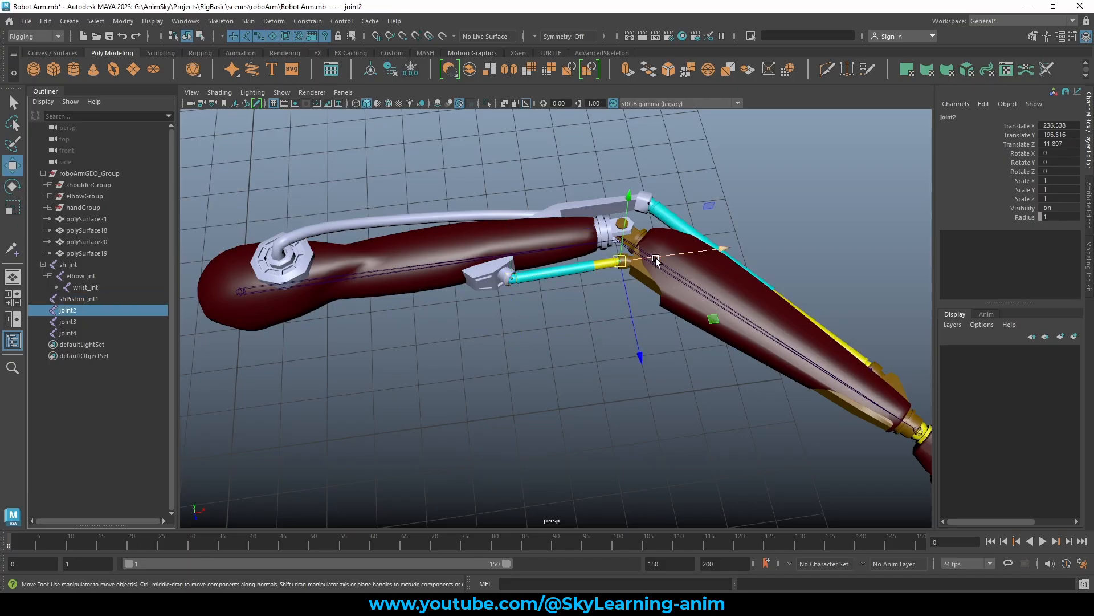
double_click(88, 309)
key(ctrl+v)
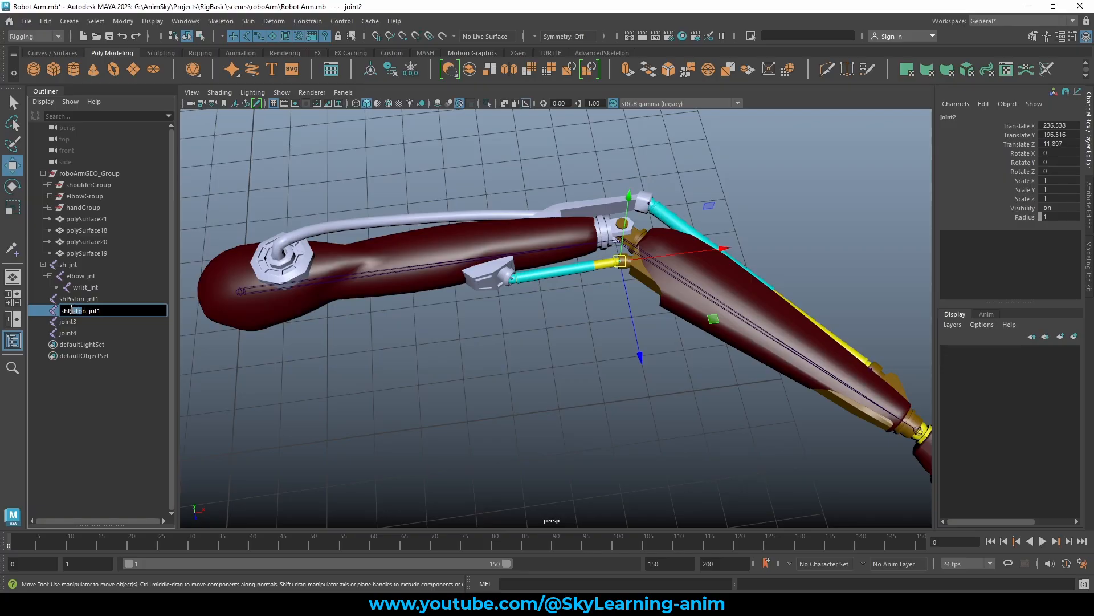
drag(68, 311, 43, 314)
text(elbow)
key(Return)
Reorder joint3 to sit directly below shPiston_jnt1 in the Outliner and rename it shPiston_jnt2
alt+drag(612, 309, 527, 291)
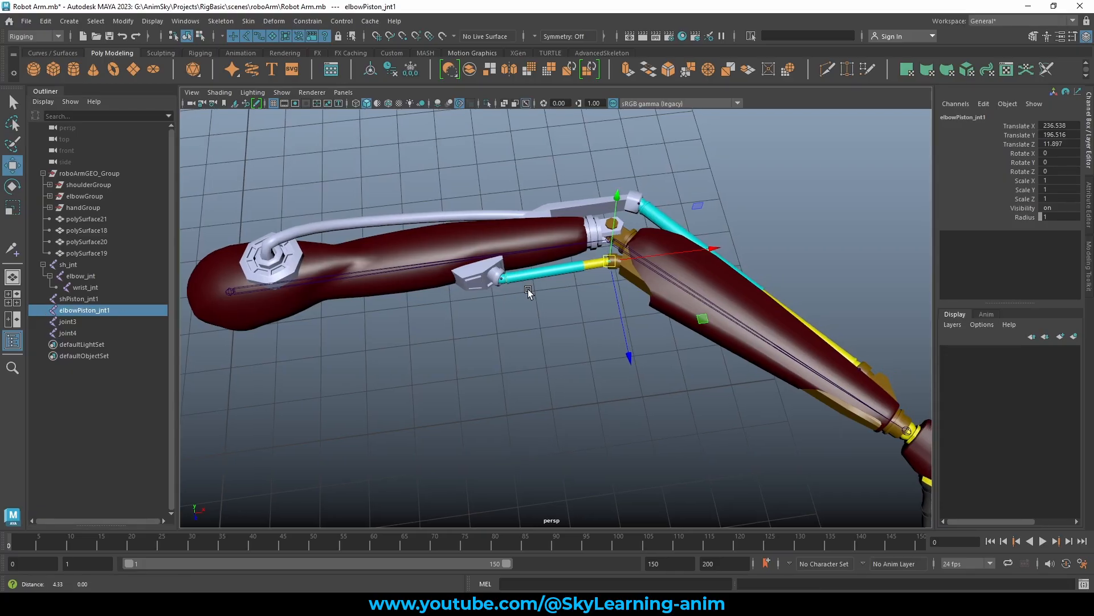
alt+middle_drag(650, 315, 568, 306)
alt+drag(569, 307, 556, 288)
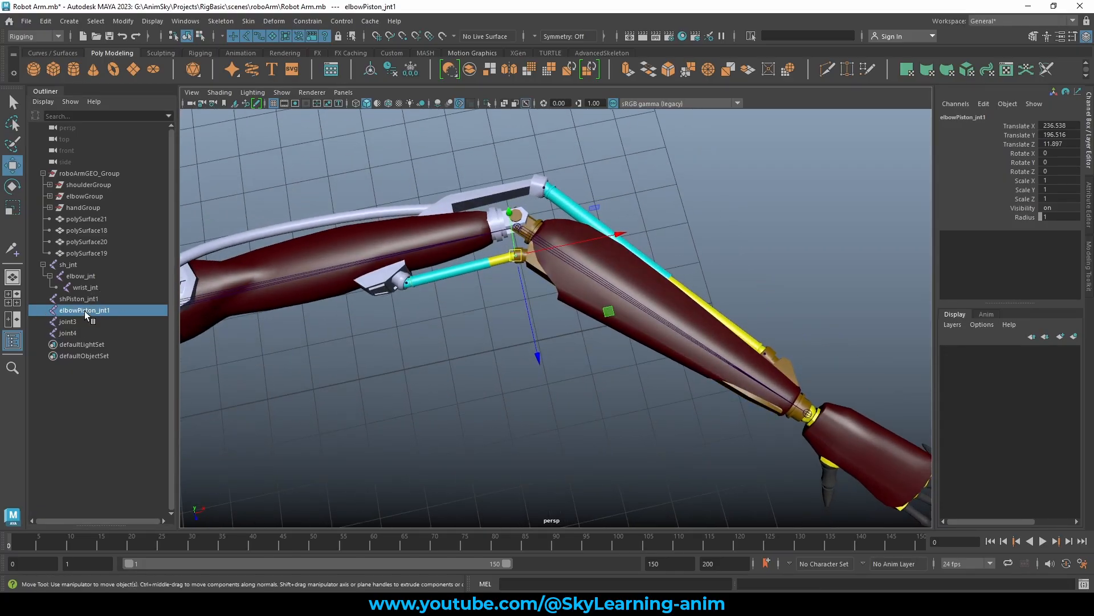
click(546, 189)
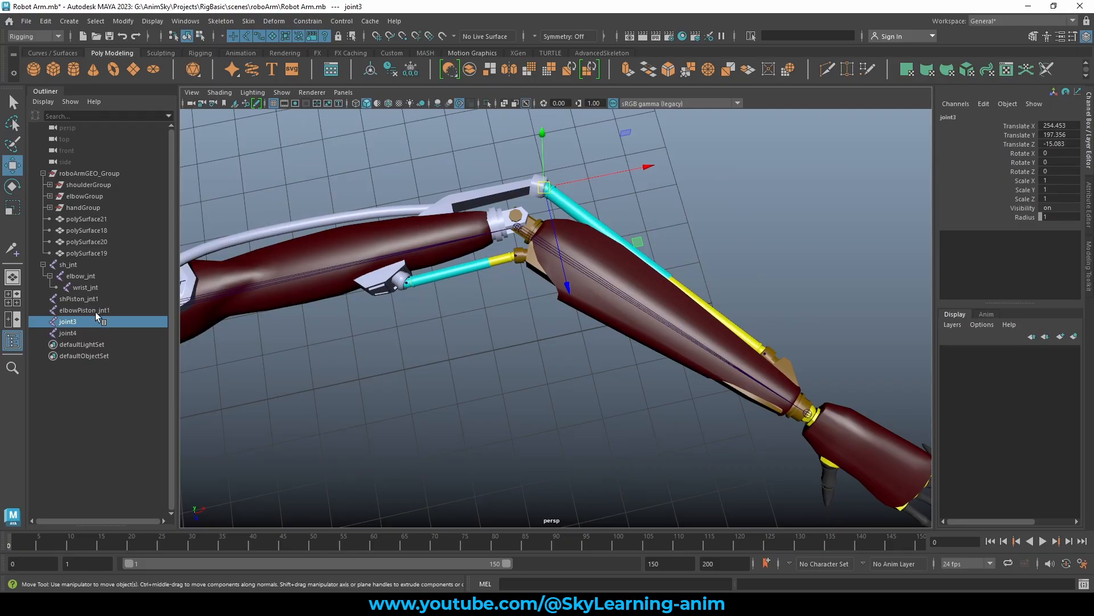
middle_drag(85, 321, 97, 303)
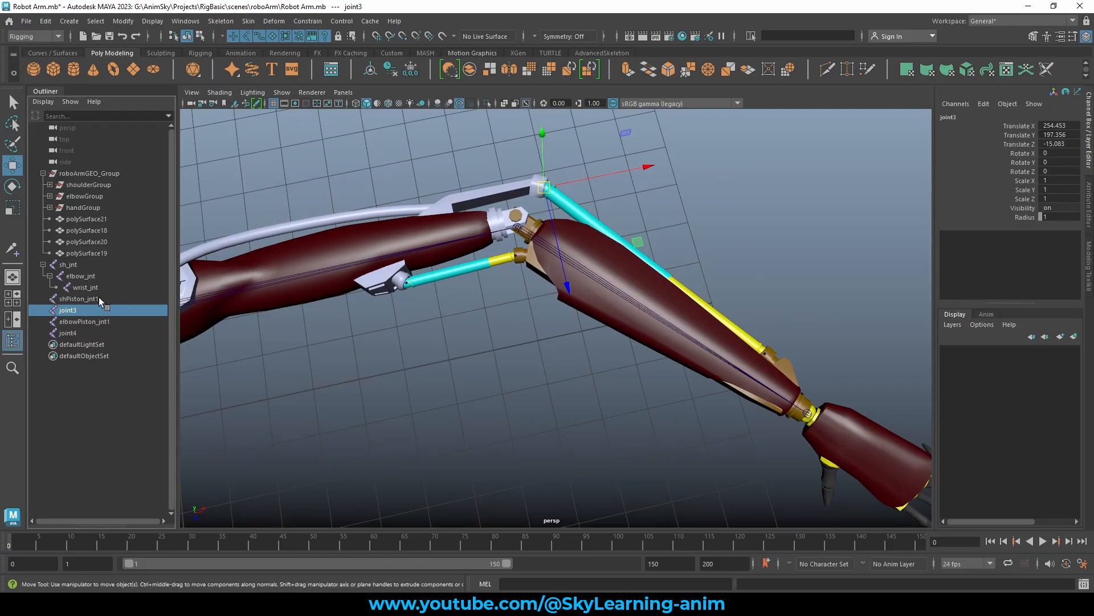
double_click(98, 299)
key(ctrl+c)
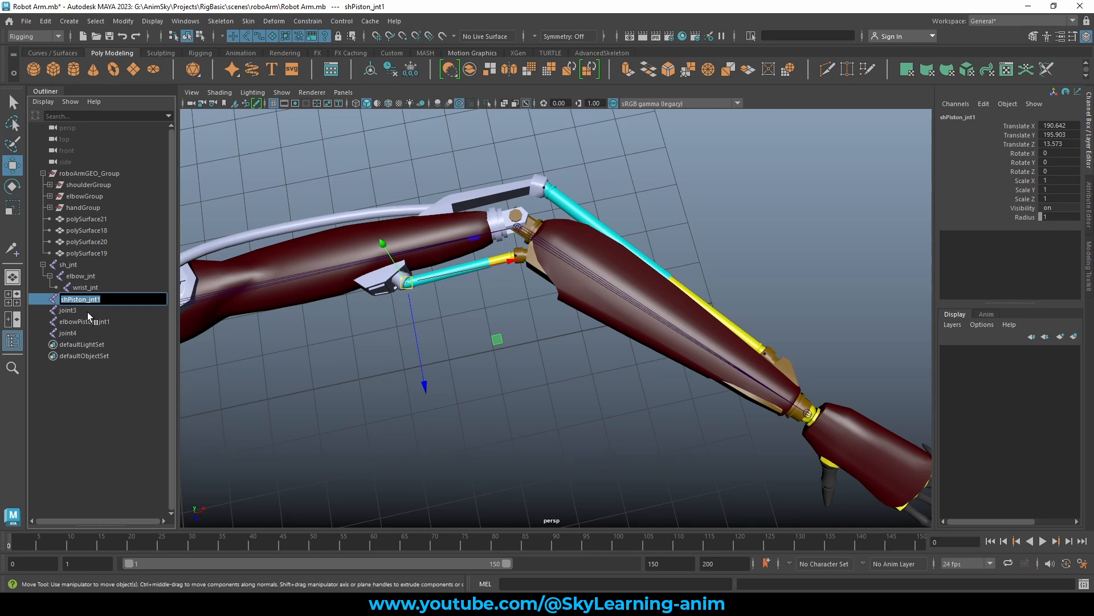
double_click(86, 310)
key(ctrl+v)
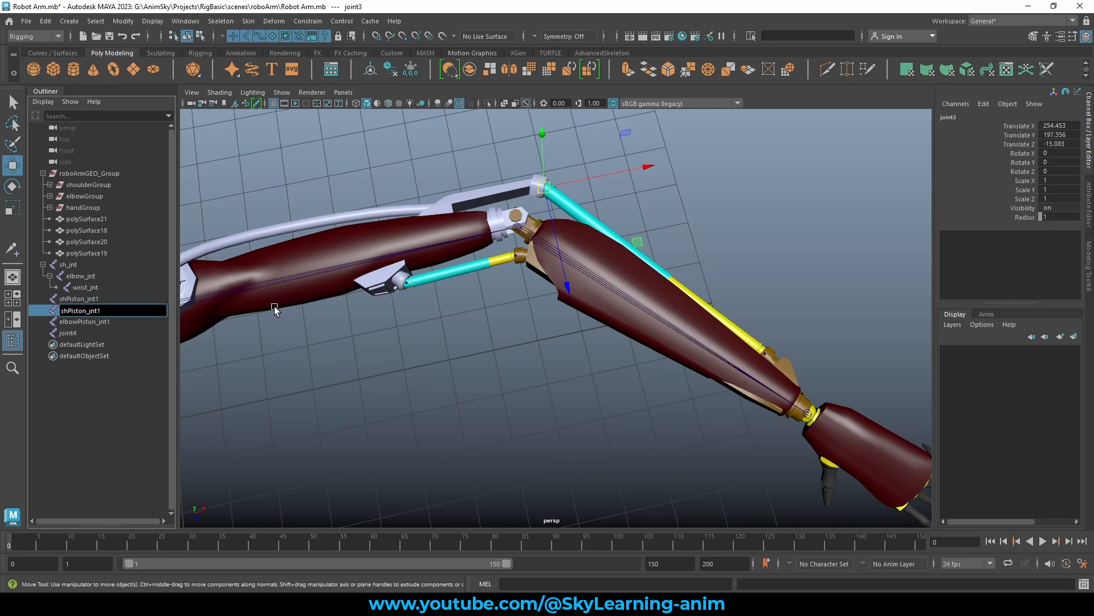
key(Return)
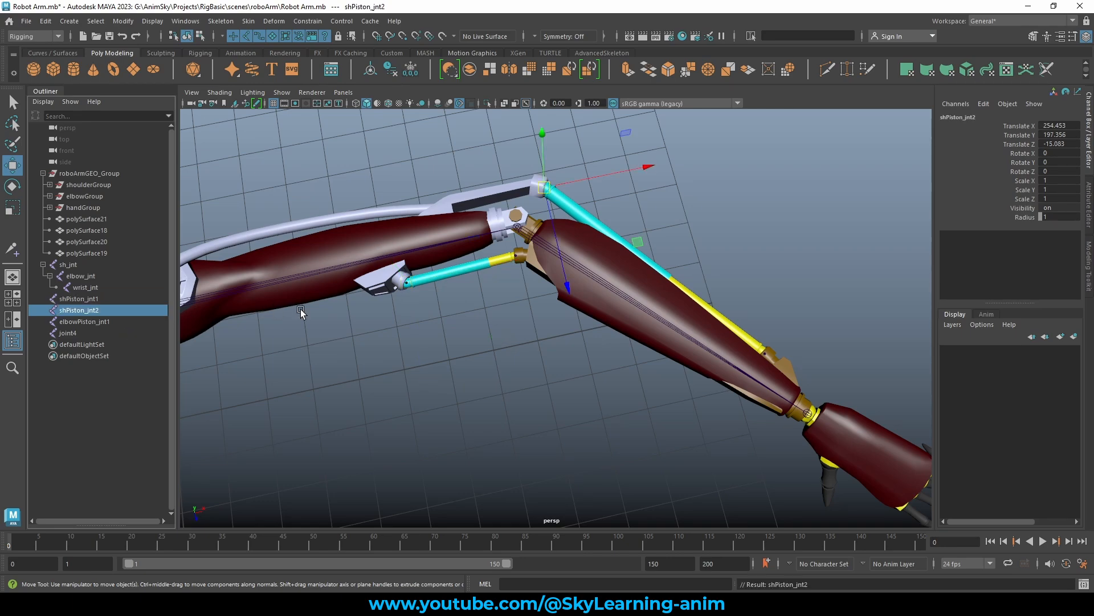
Rename joint4, at the wrist end of the forearm piston, to elbowPiston_jnt2 and clear the selection
click(765, 354)
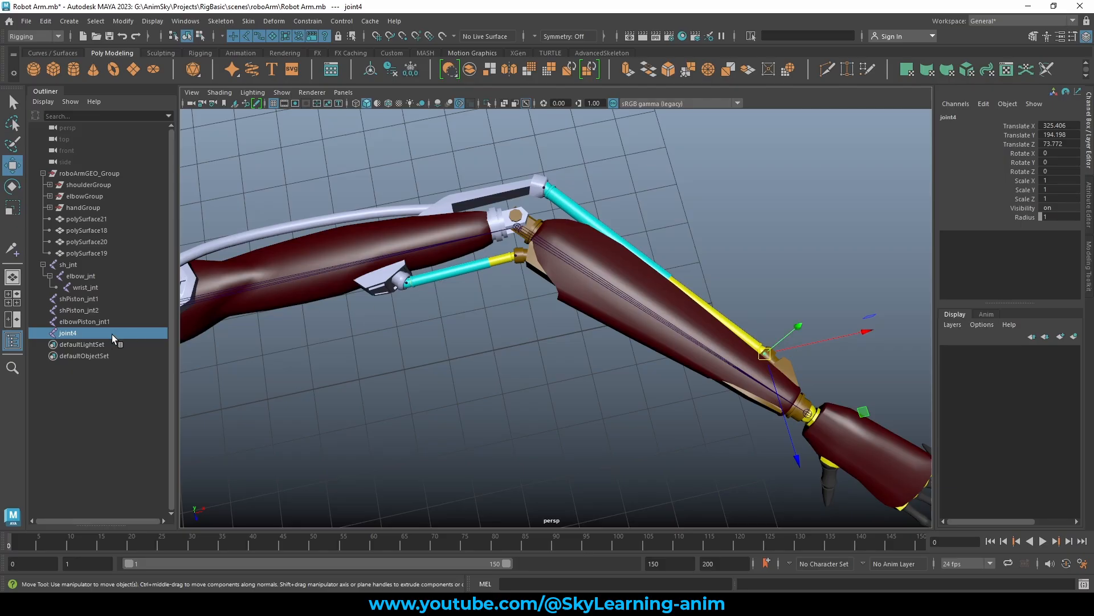
double_click(97, 323)
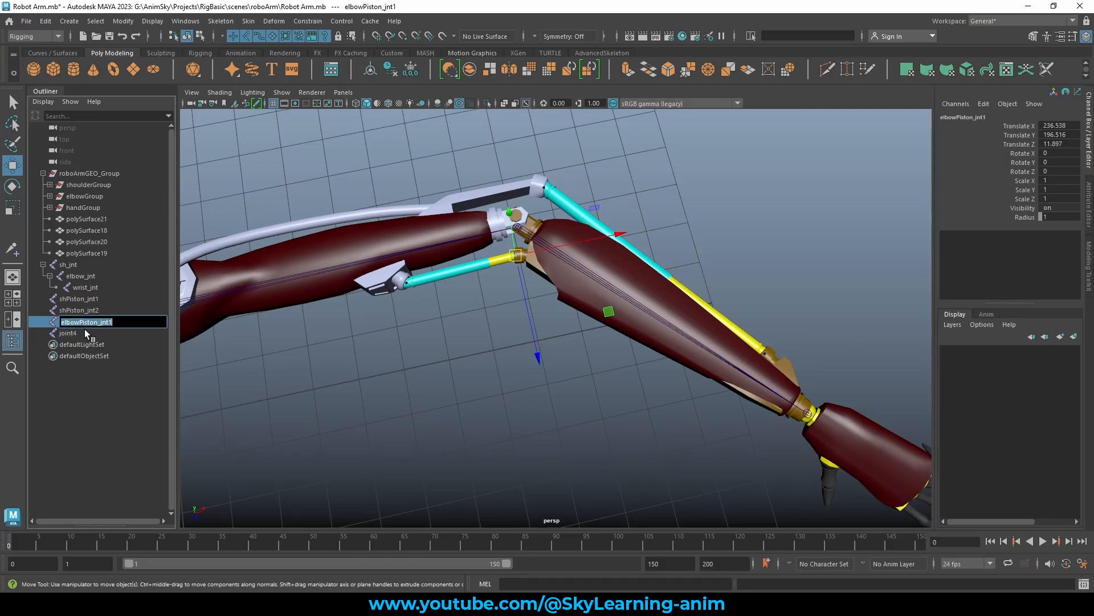
double_click(91, 332)
key(ctrl+v)
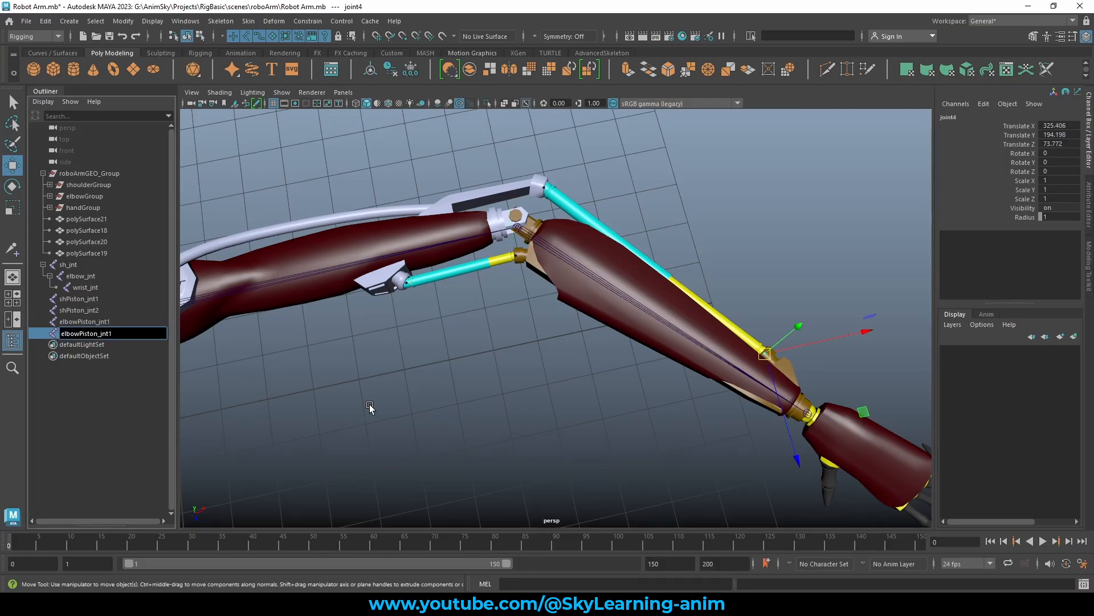
key(Return)
click(468, 333)
Aim-constrain elbowPiston_jnt1 to shPiston_jnt1 with maintain offset off, aim vector 1, 0, 0, up vector 0, 1, 0 and all axes constrained
alt+middle_drag(529, 327, 564, 327)
scroll(439, 288, up, 2)
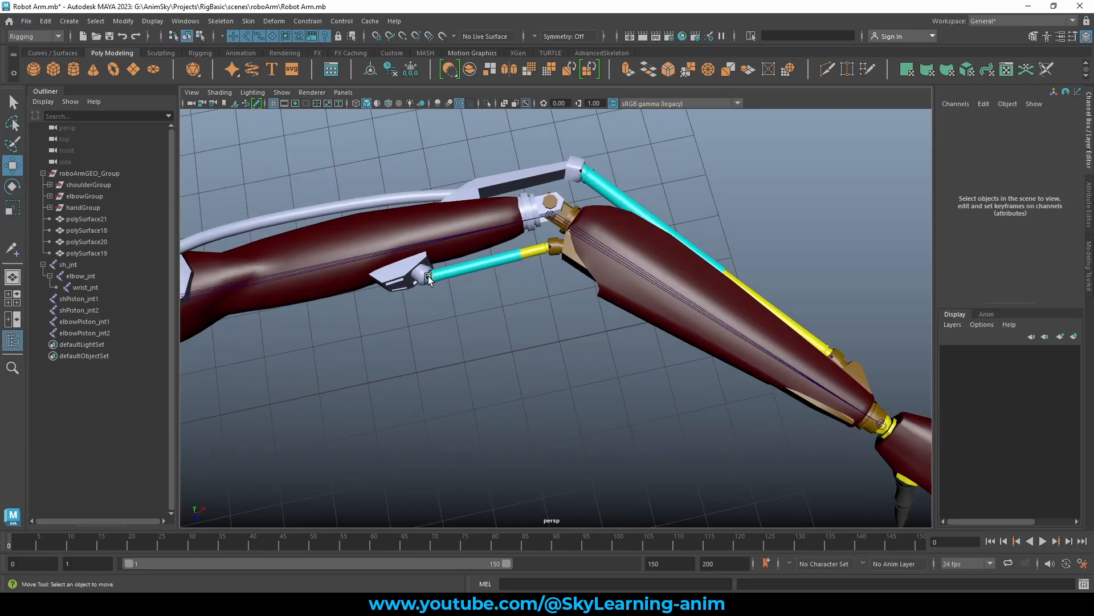
click(429, 279)
key(q)
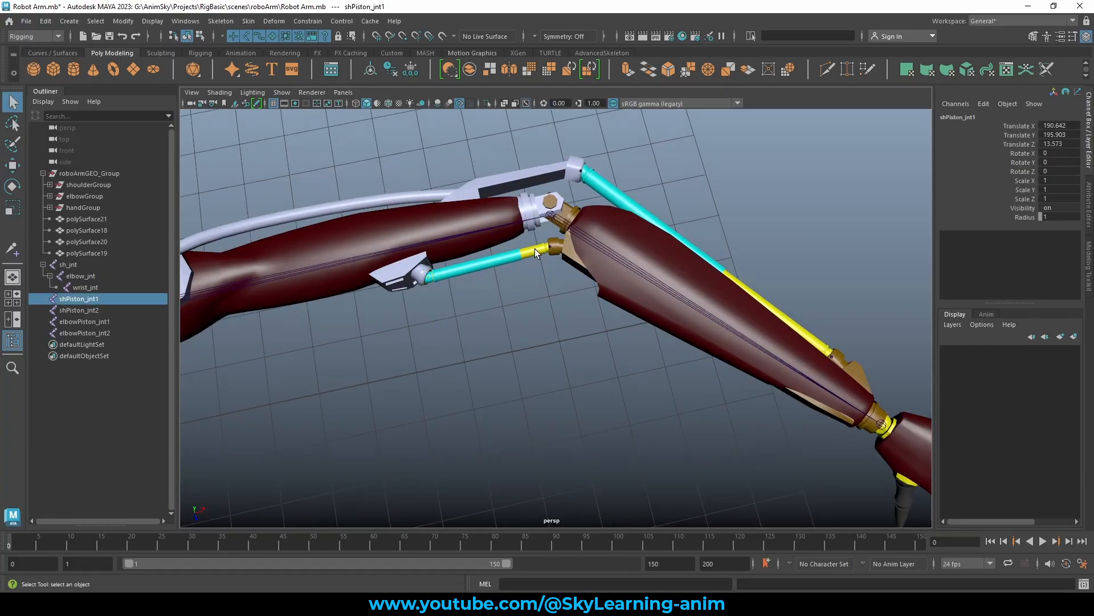
shift+click(549, 246)
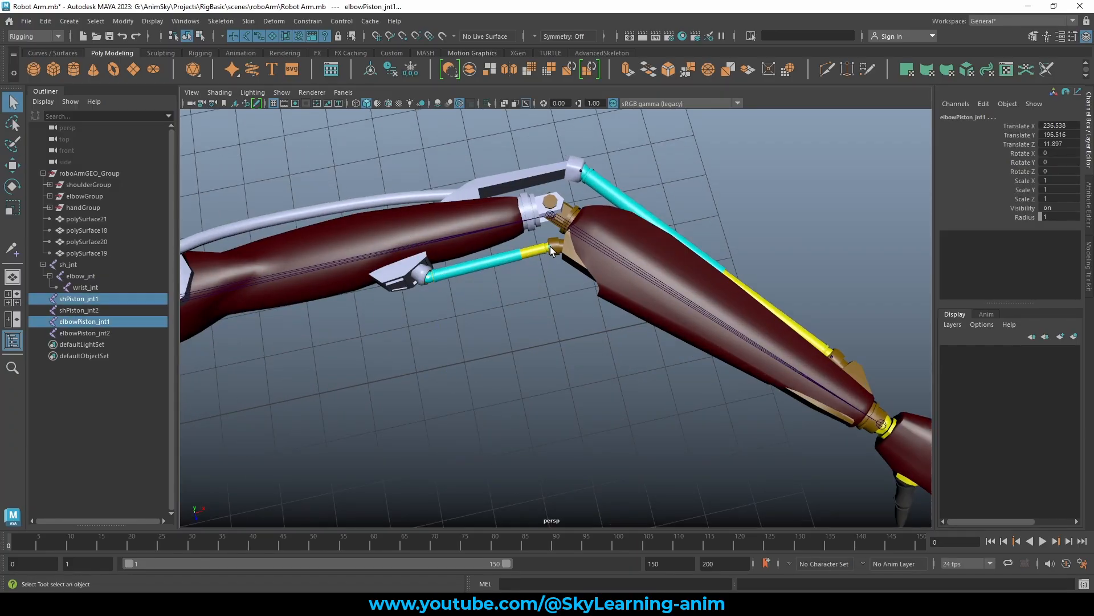
click(100, 299)
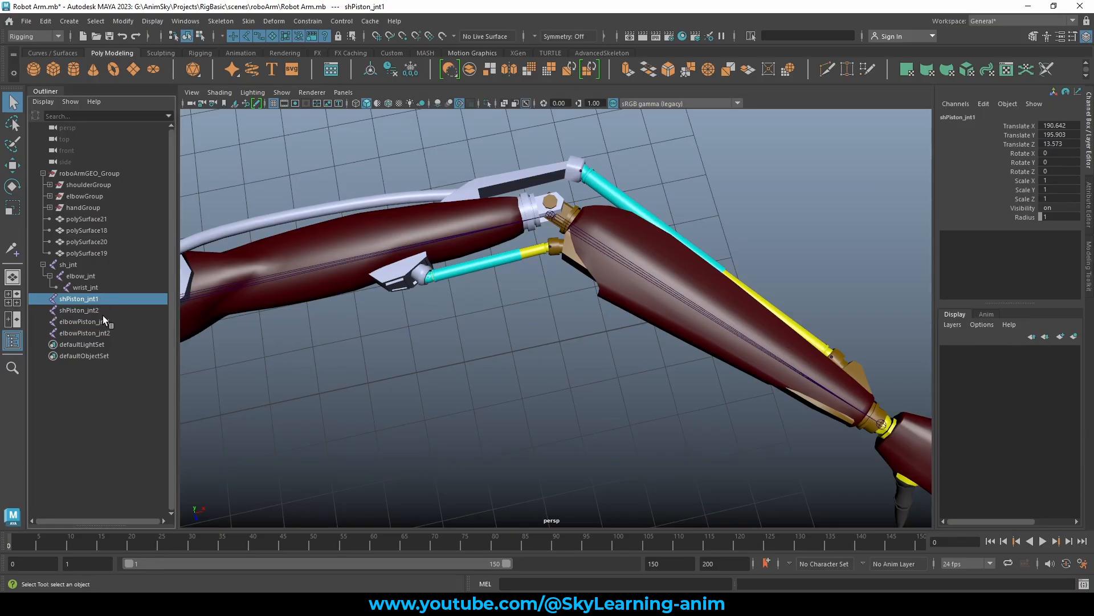
ctrl+click(103, 321)
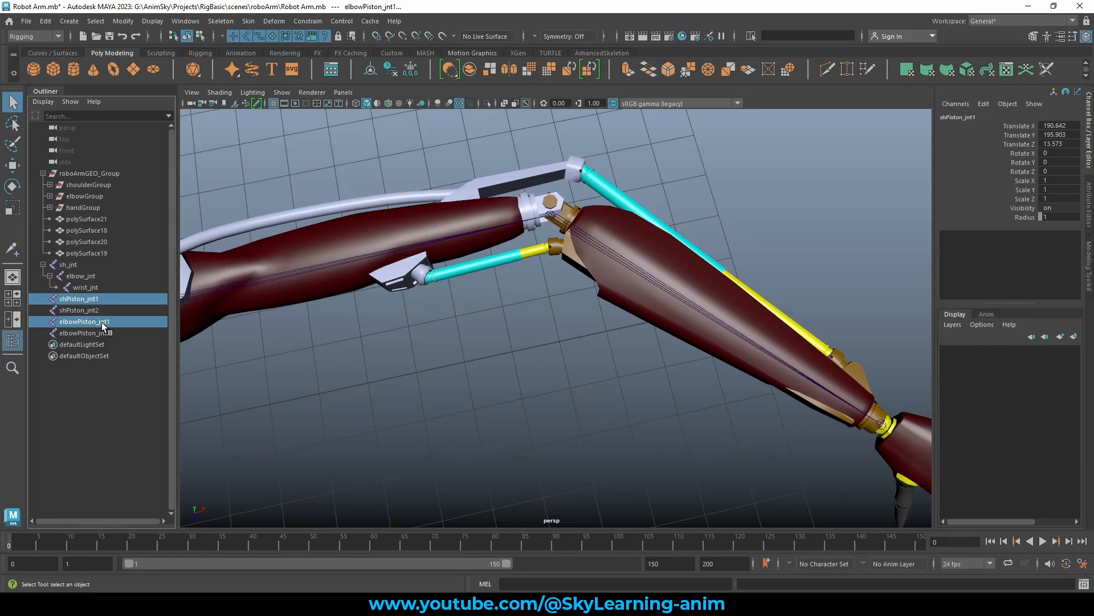
click(308, 21)
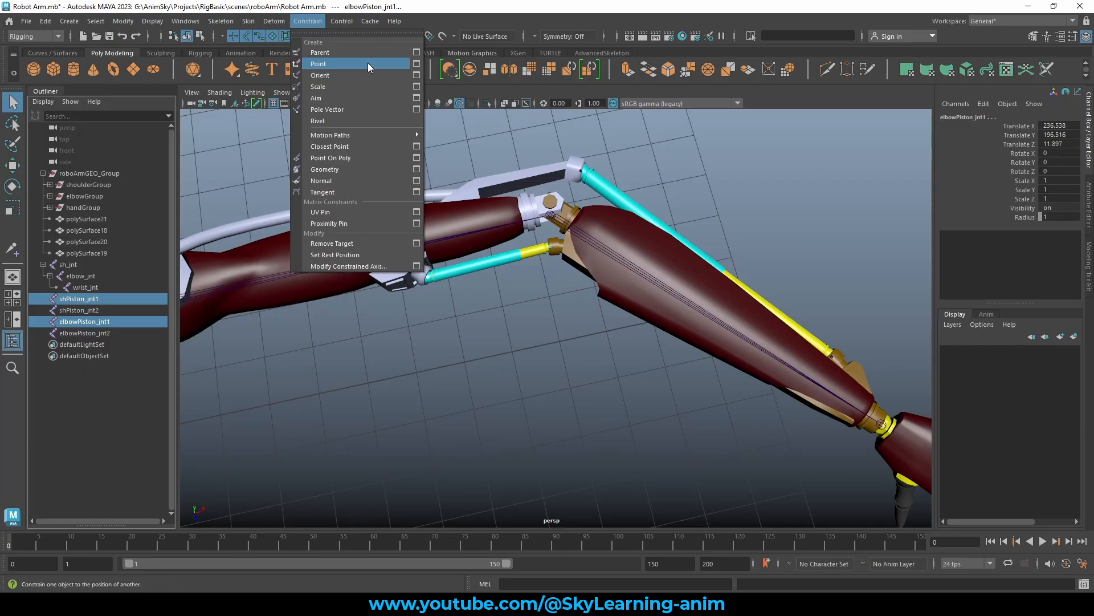
click(417, 98)
click(719, 131)
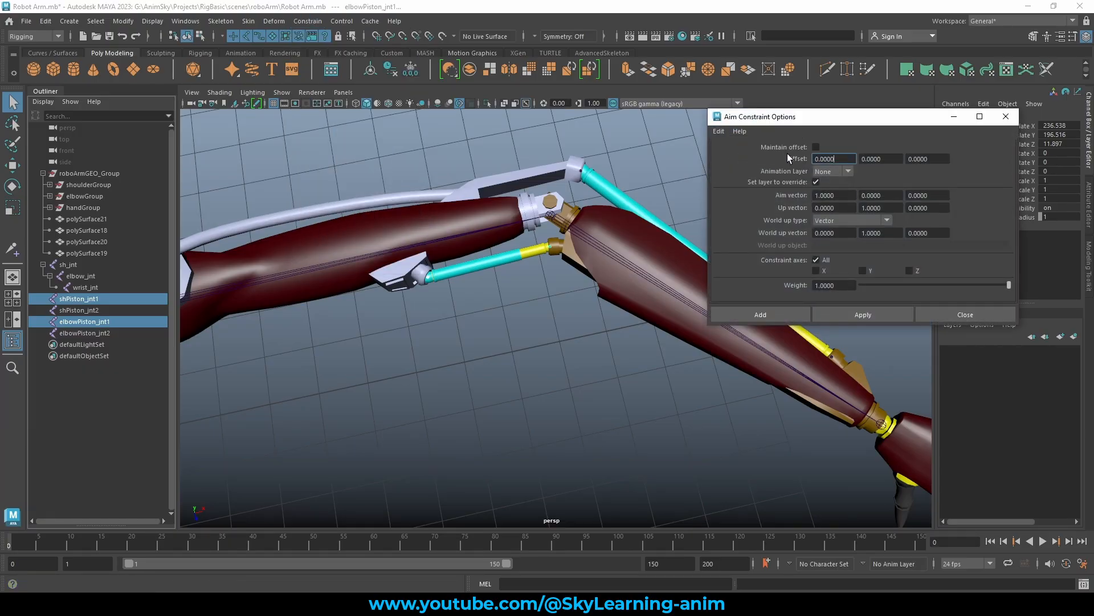
drag(827, 123, 874, 109)
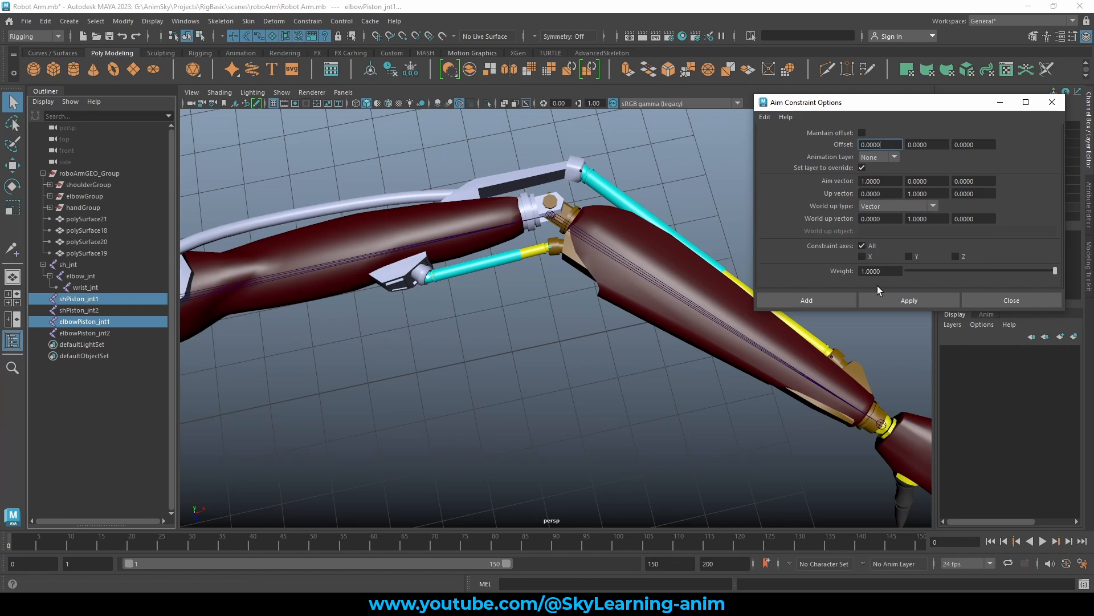
click(902, 299)
click(900, 295)
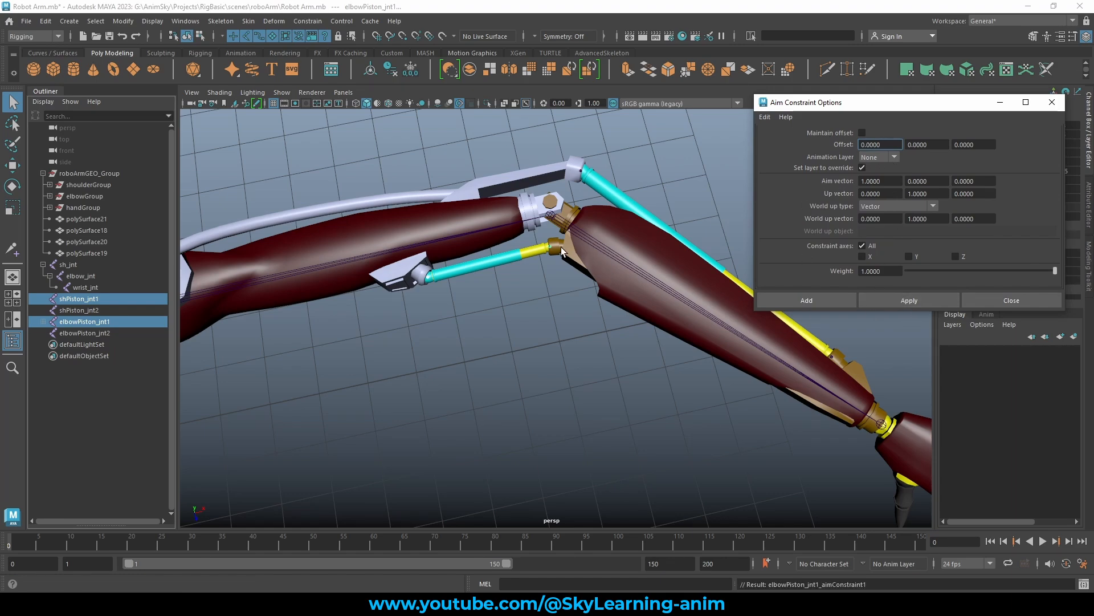
Aim-constrain shPiston_jnt1 to elbowPiston_jnt1 using the same aim constraint options
click(85, 321)
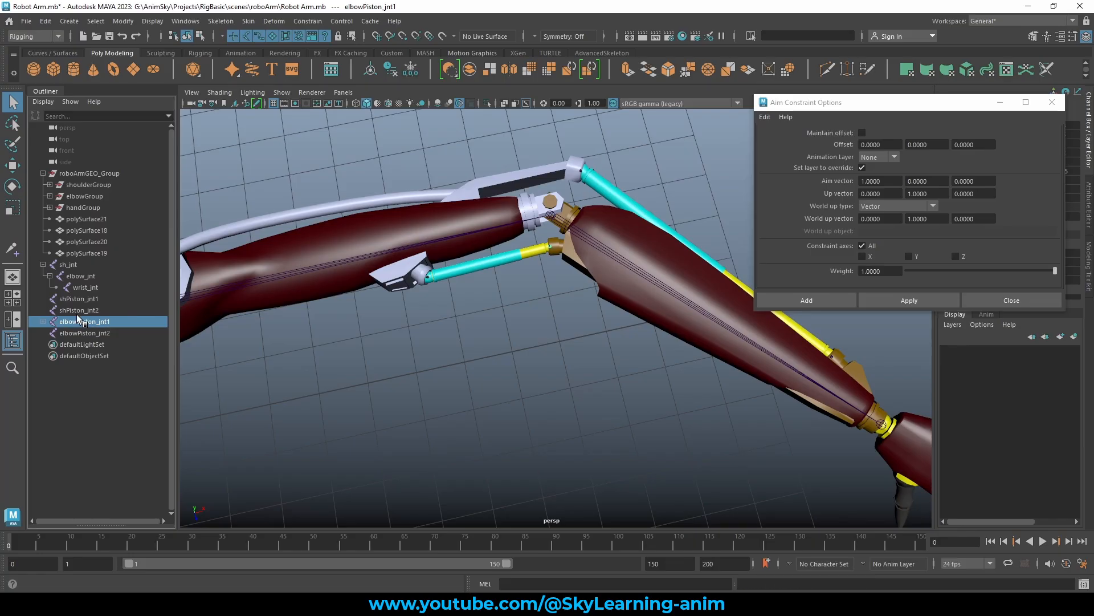
ctrl+click(87, 299)
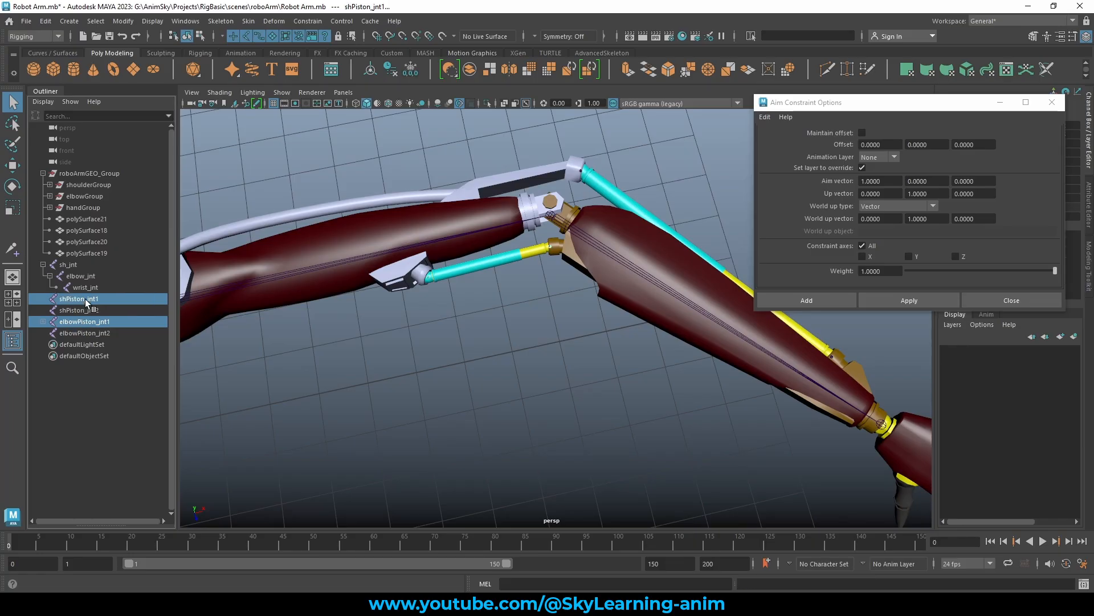
click(906, 300)
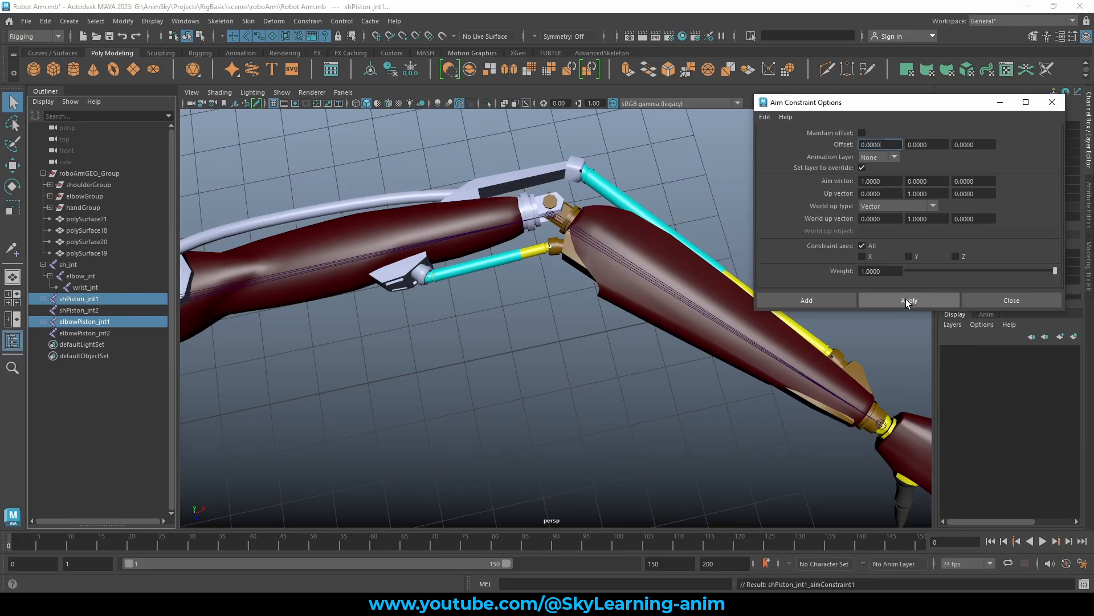
Aim-constrain elbowPiston_jnt2, at the wrist end of the forearm piston, to shPiston_jnt2
alt+drag(513, 323, 491, 313)
alt+middle_drag(491, 313, 556, 306)
alt+drag(556, 306, 424, 234)
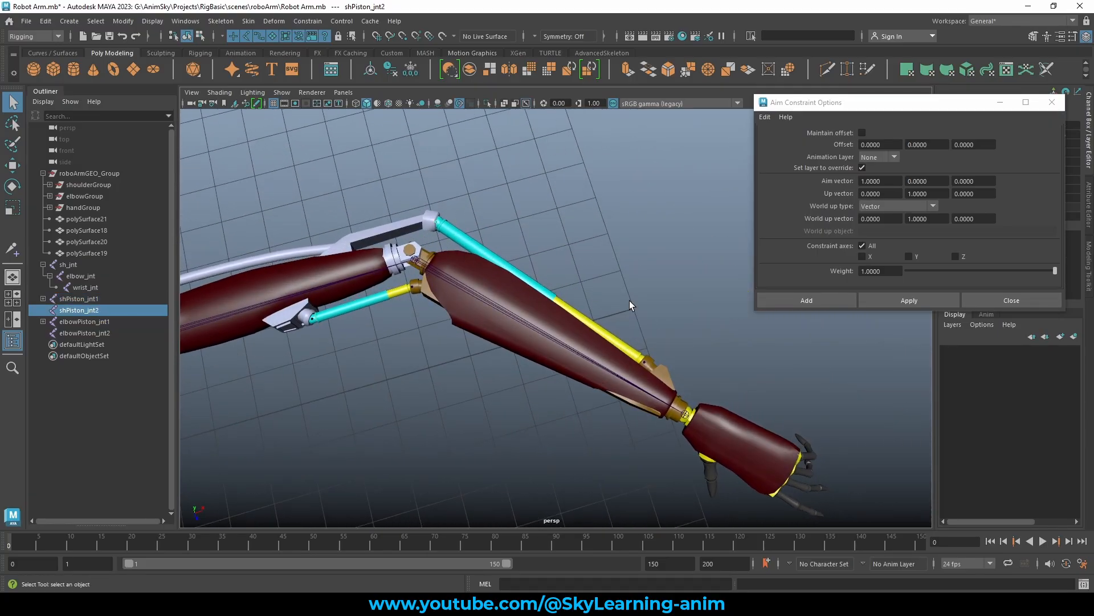
shift+click(648, 359)
click(893, 297)
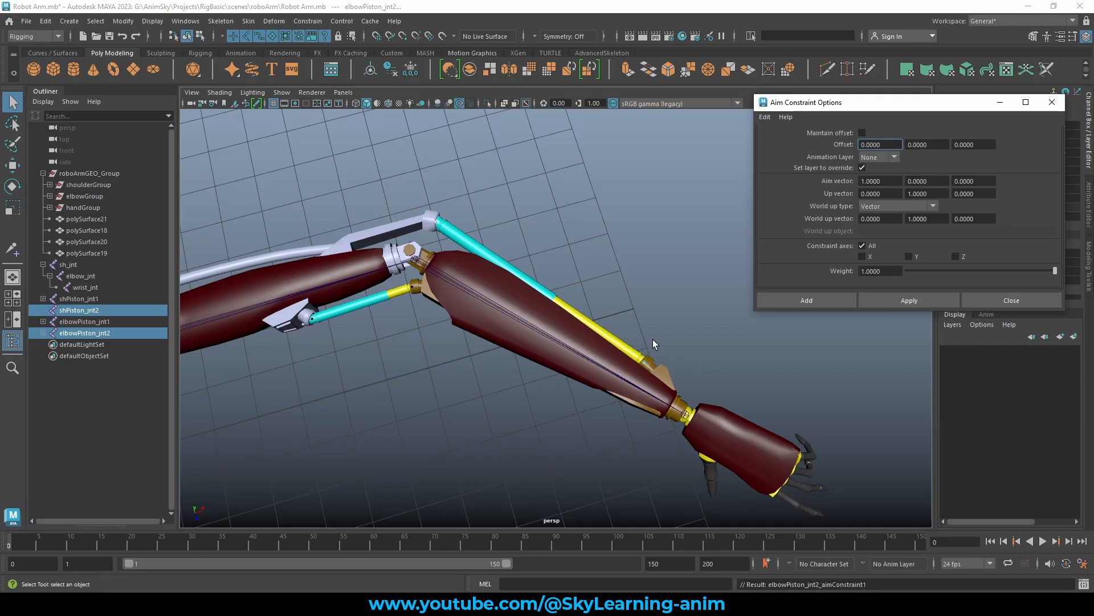
Aim-constrain shPiston_jnt2 back to elbowPiston_jnt2 and close the aim constraint options
click(647, 359)
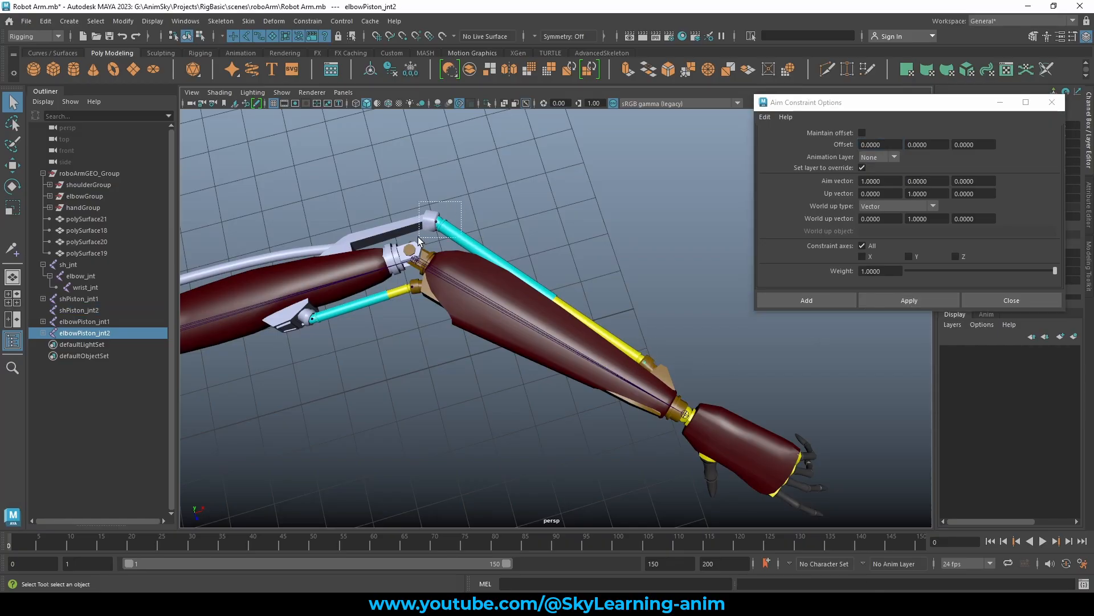
shift+drag(418, 239, 419, 240)
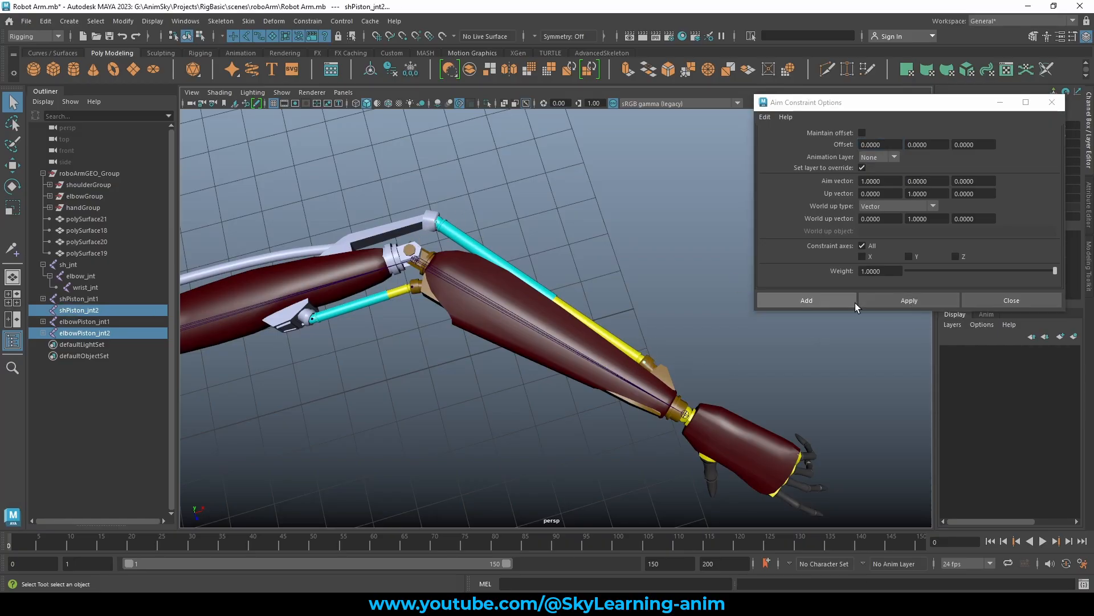
click(816, 299)
scroll(565, 285, down, 3)
alt+middle_drag(604, 259, 641, 248)
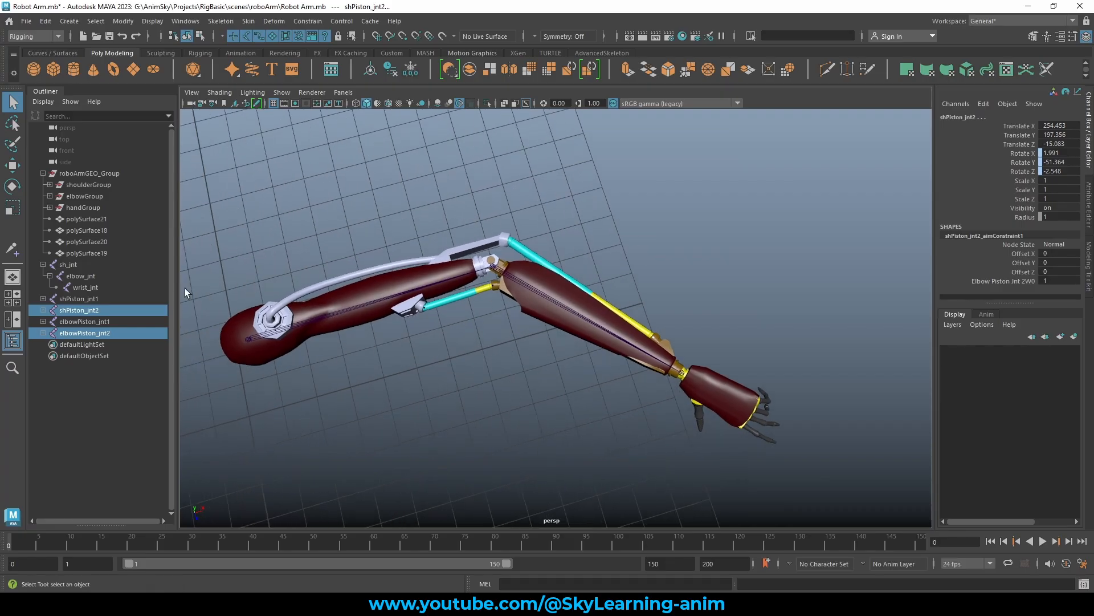
Parent shPiston_jnt1, at the ball end of the upper-arm piston, under sh_jnt
click(91, 300)
shift+click(82, 328)
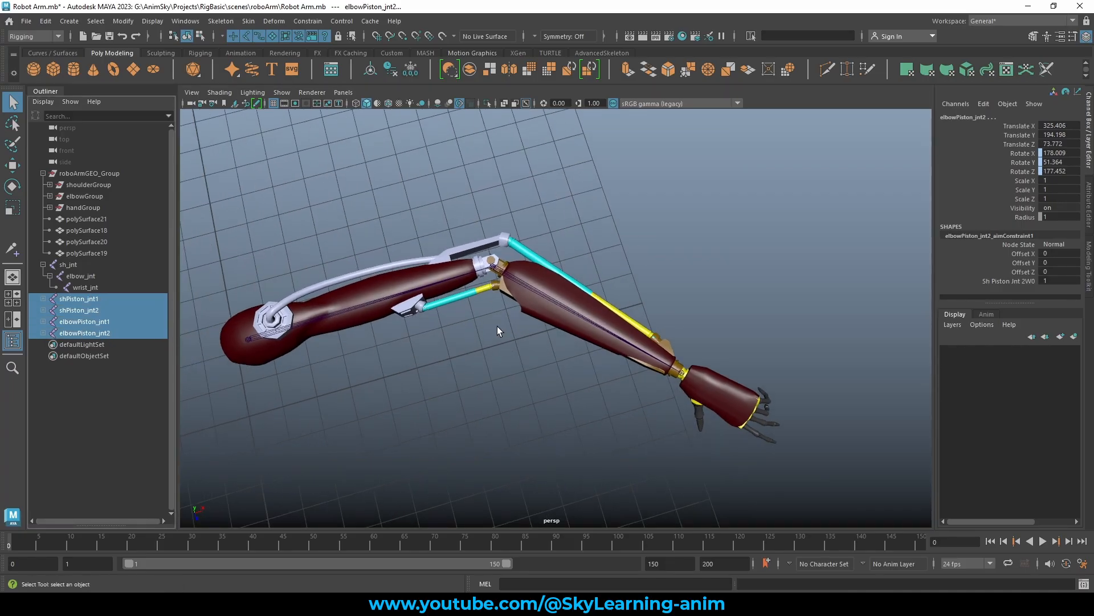
alt+middle_drag(497, 326, 635, 292)
alt+right_drag(530, 327, 587, 327)
click(489, 282)
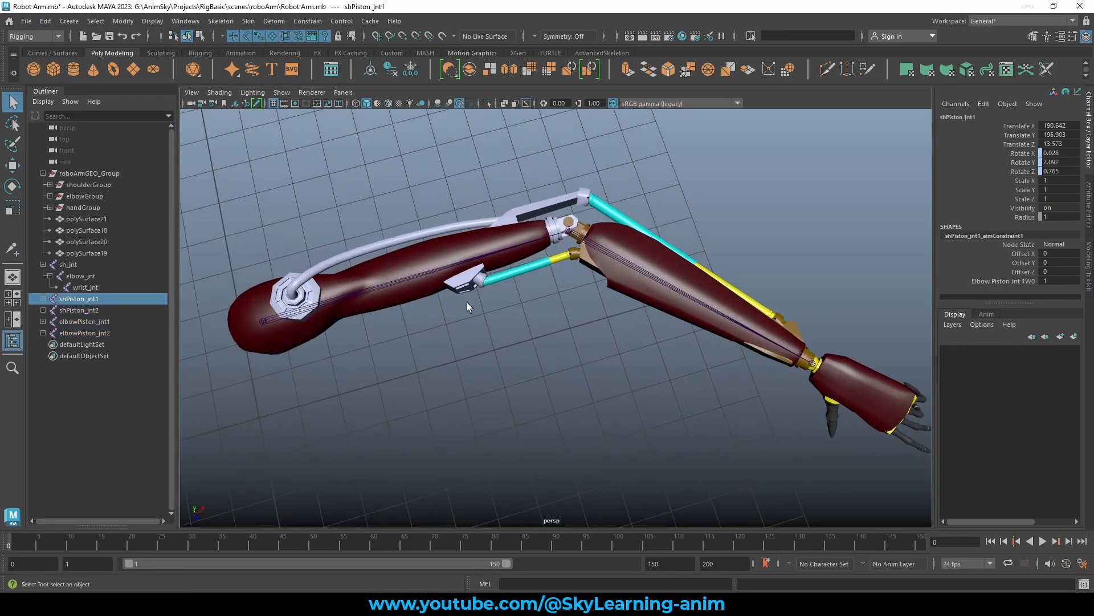
shift+click(338, 302)
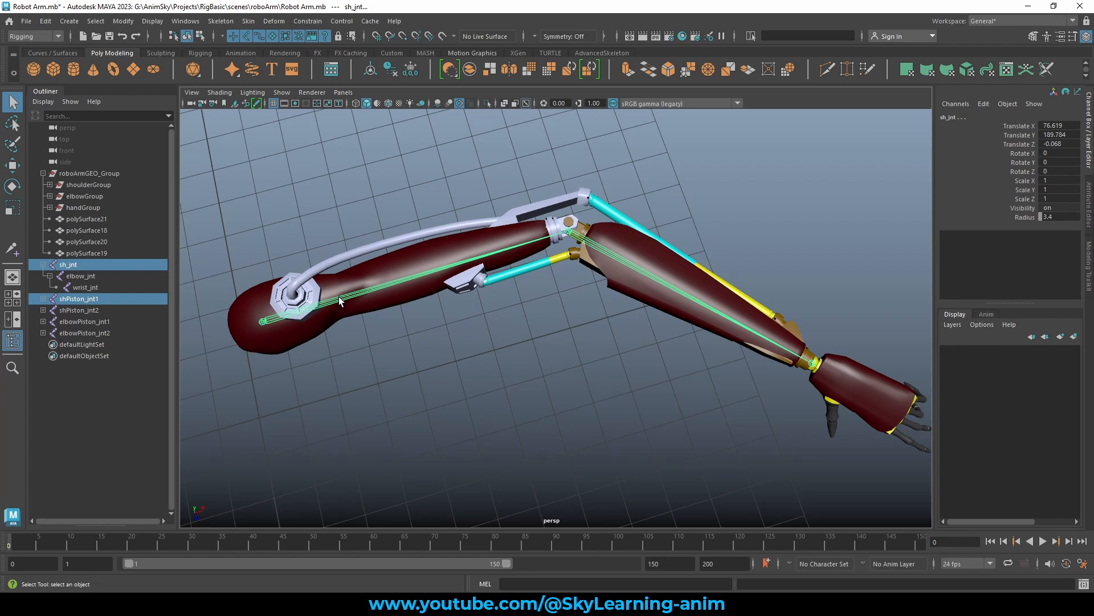
key(p)
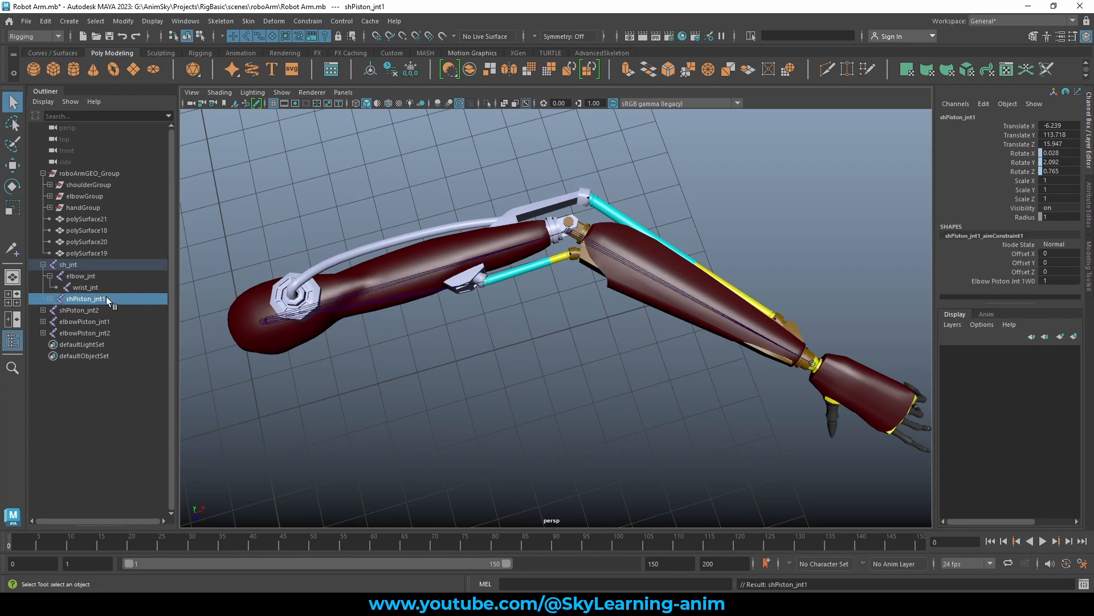
middle_drag(106, 297, 94, 300)
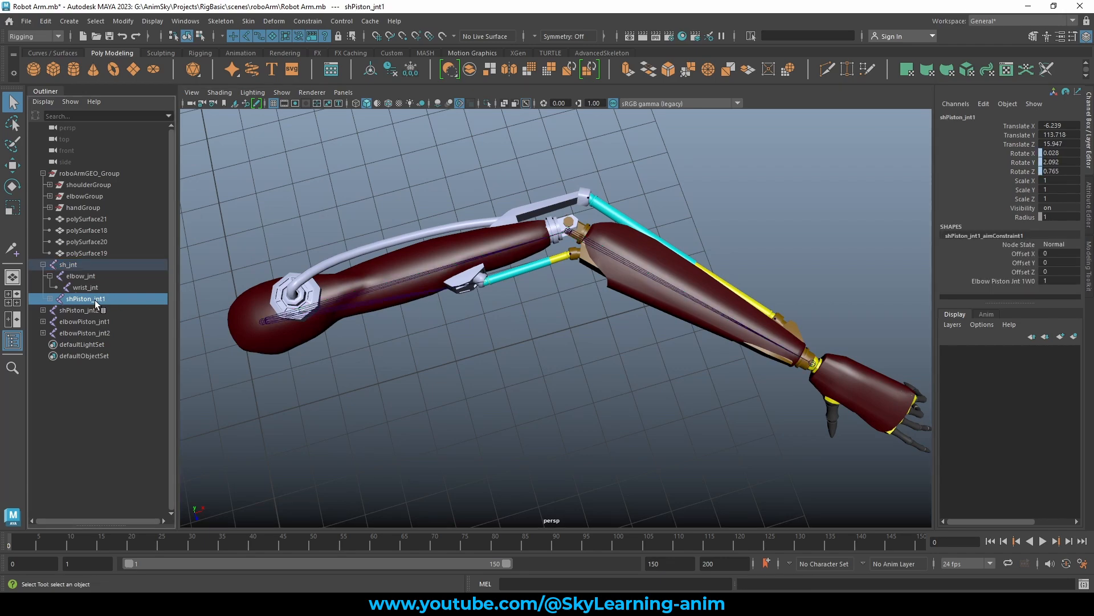
Parent shPiston_jnt2, at the elbow end of the forearm piston, under sh_jnt
click(587, 197)
shift+click(423, 272)
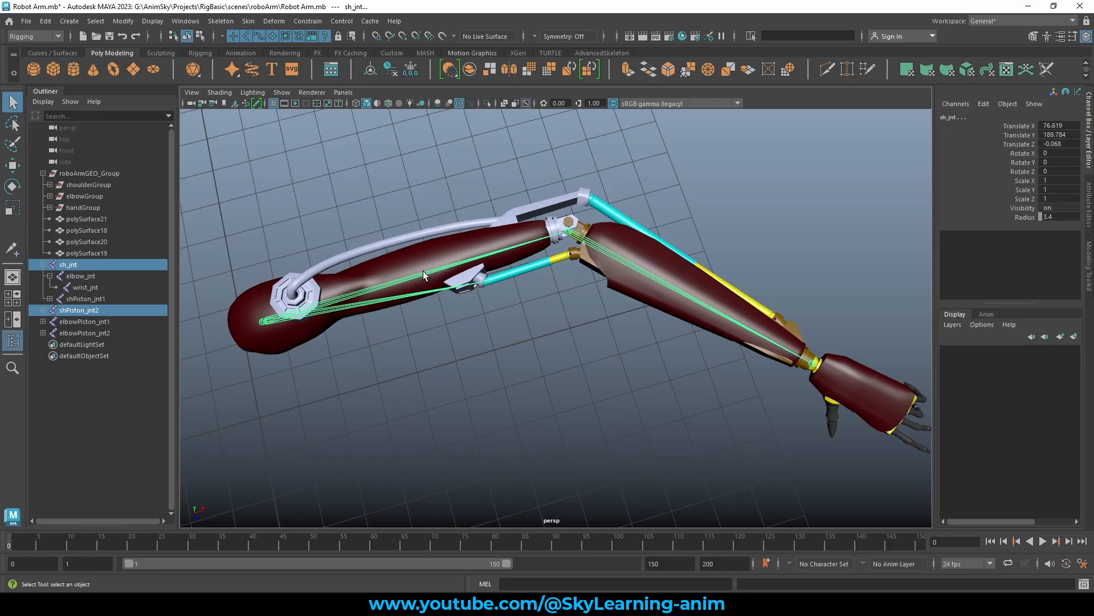
key(p)
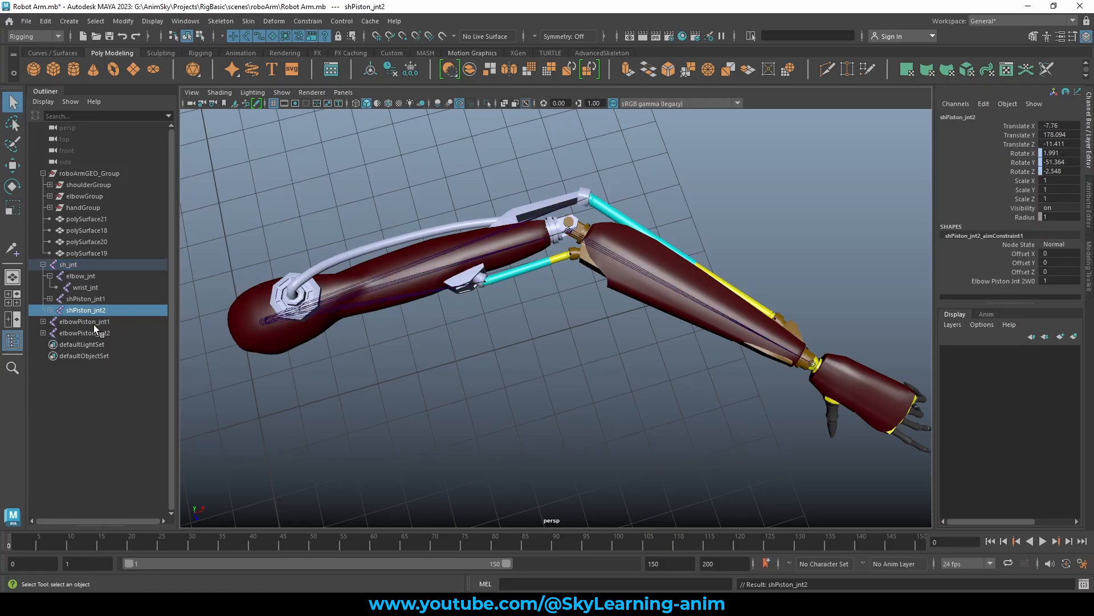
Parent elbowPiston_jnt1 and elbowPiston_jnt2 together under elbow_jnt
drag(95, 322, 93, 328)
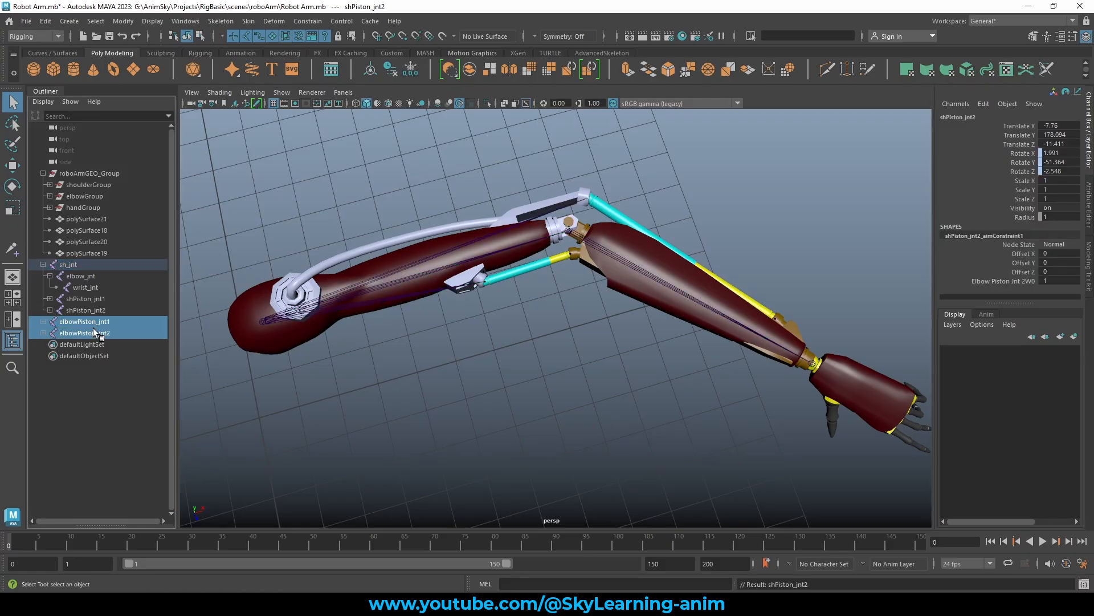
shift+click(690, 295)
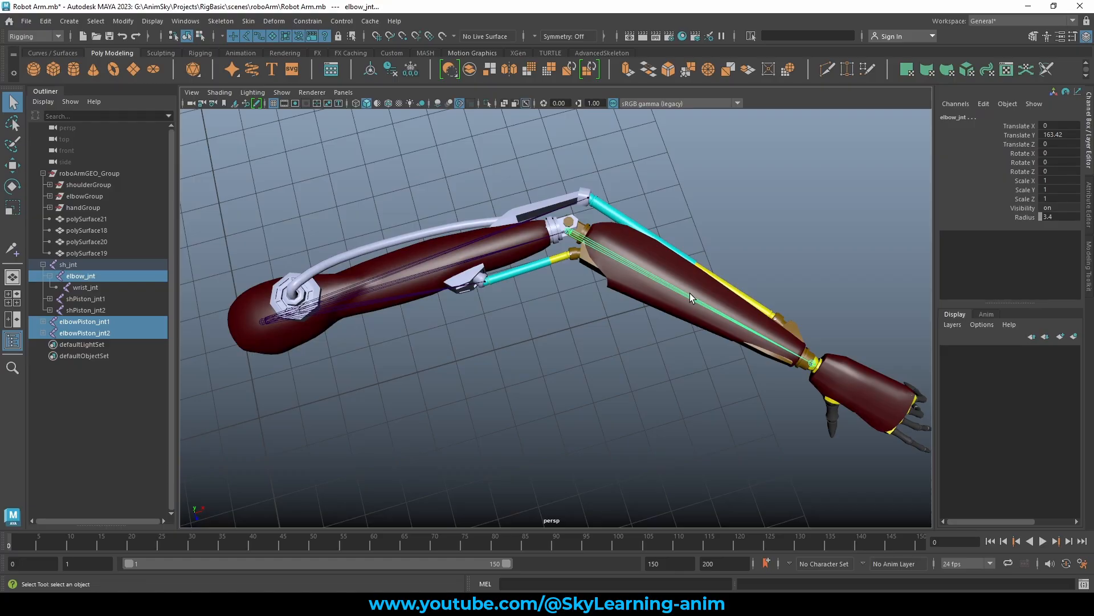
key(p)
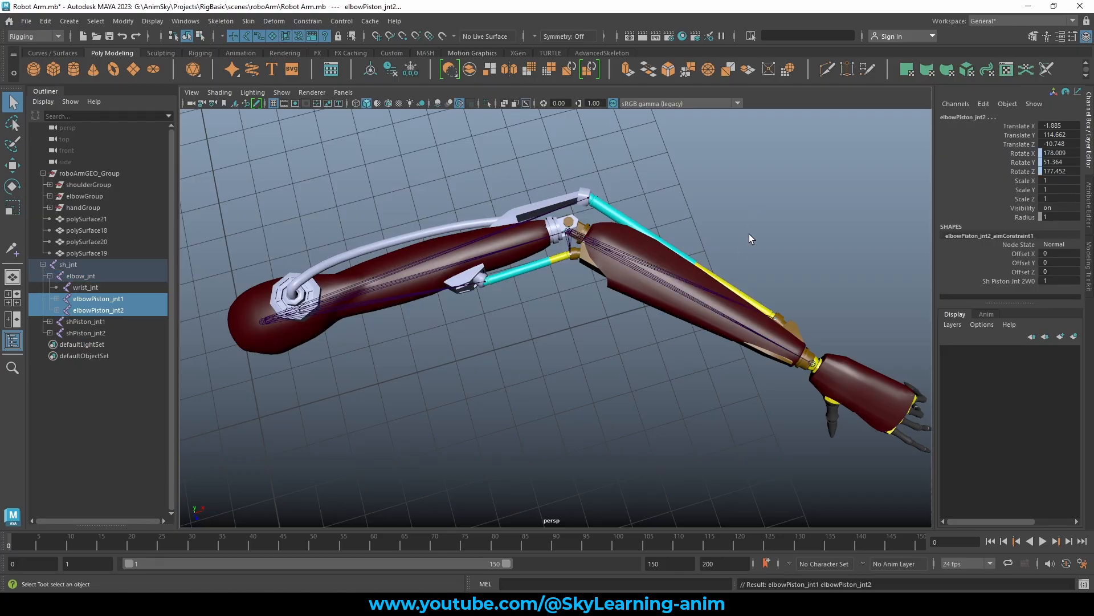
Skin-bind the upper-arm piston's cyan cylinder, polySurface20, to shPiston_jnt1 with Bind to set to Selected joints
alt+drag(701, 196, 637, 186)
alt+right_drag(637, 186, 739, 221)
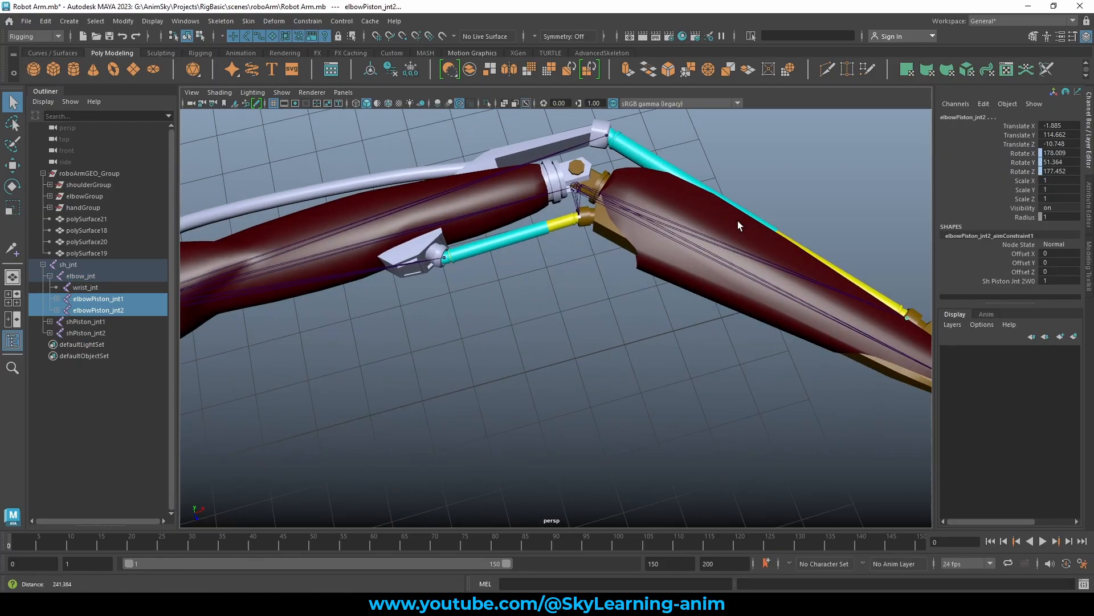
alt+drag(739, 222, 451, 282)
alt+right_drag(450, 283, 494, 290)
alt+middle_drag(494, 289, 466, 318)
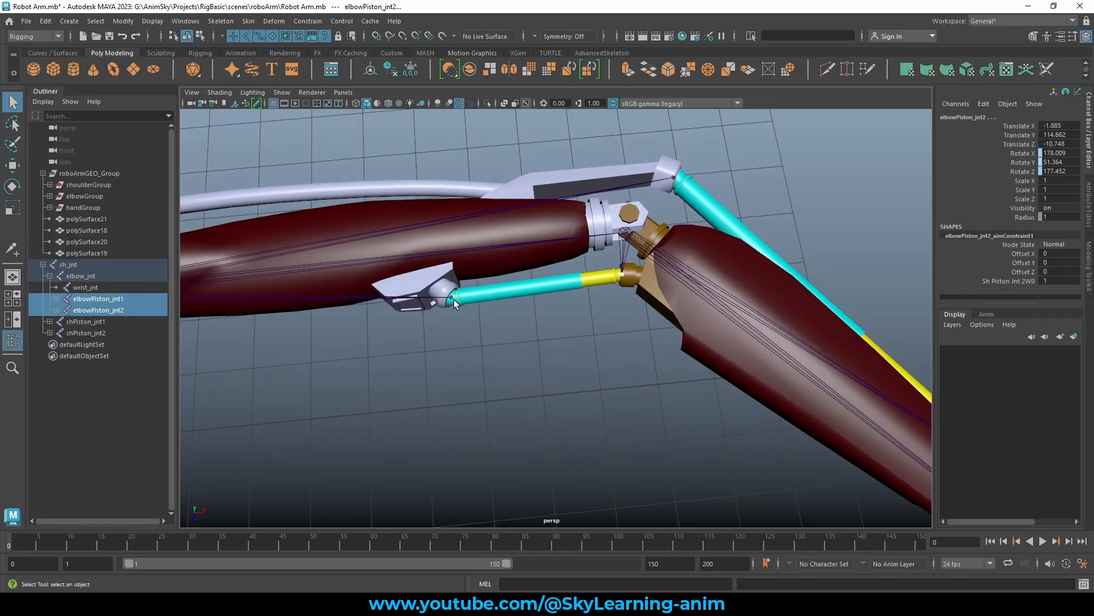
click(453, 299)
shift+click(489, 296)
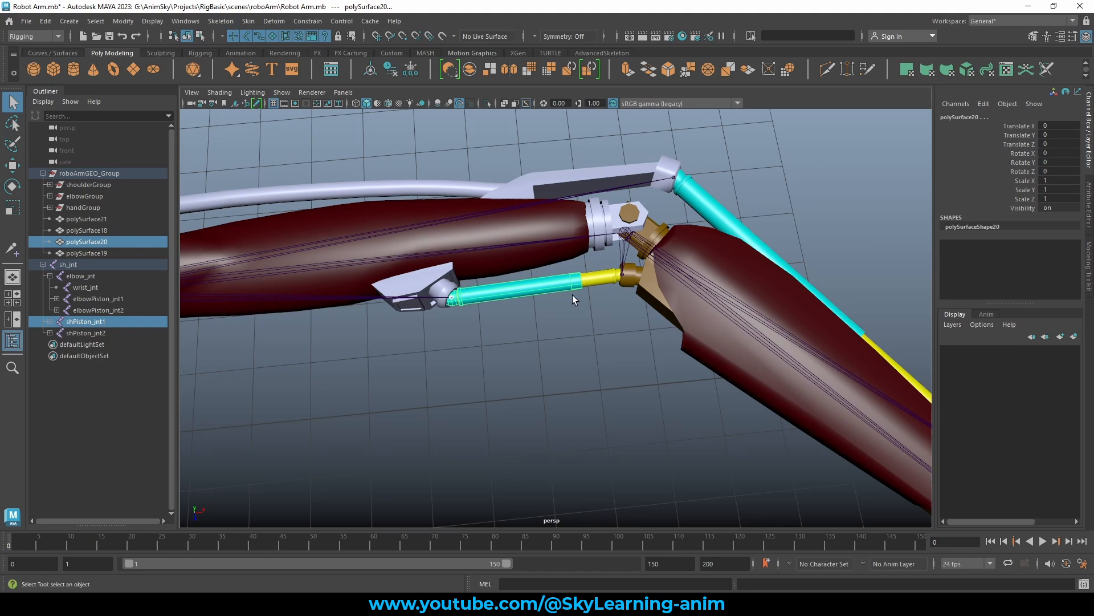
click(454, 301)
shift+click(491, 299)
click(249, 21)
click(396, 53)
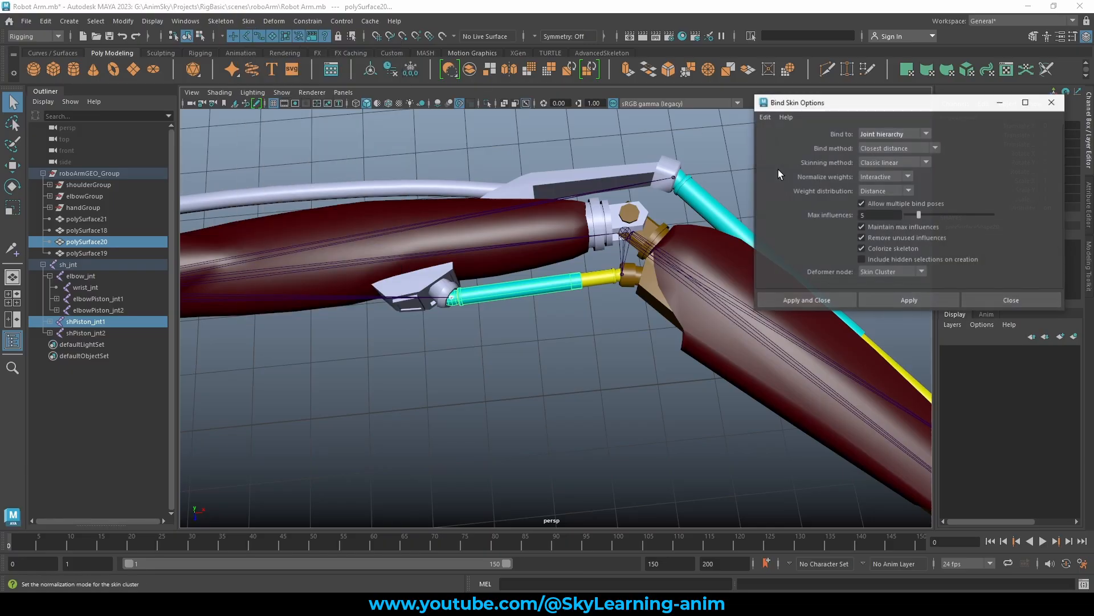
click(883, 133)
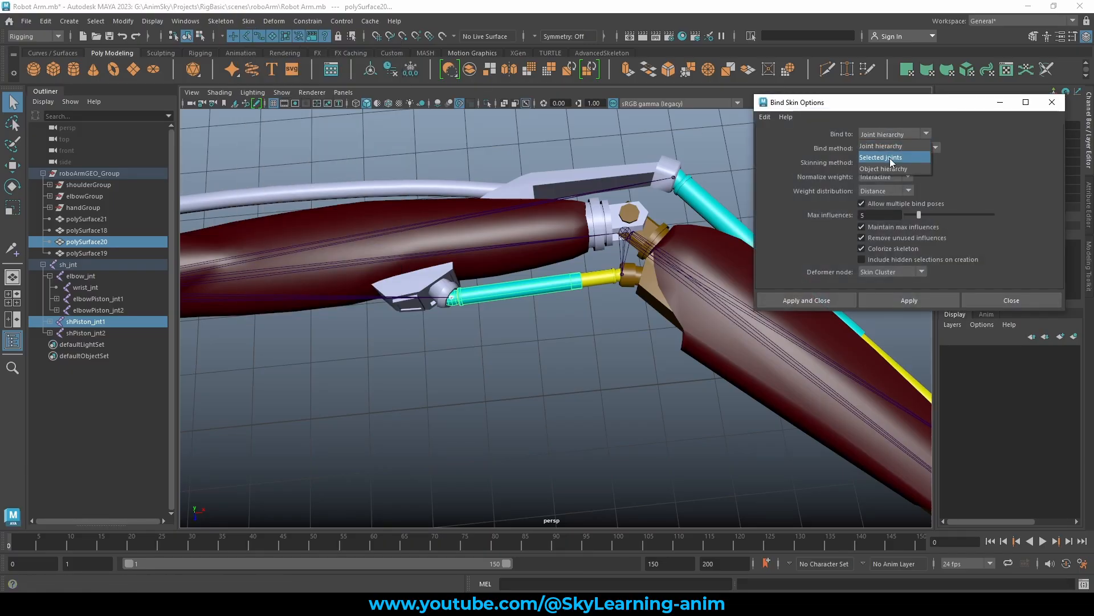
click(891, 157)
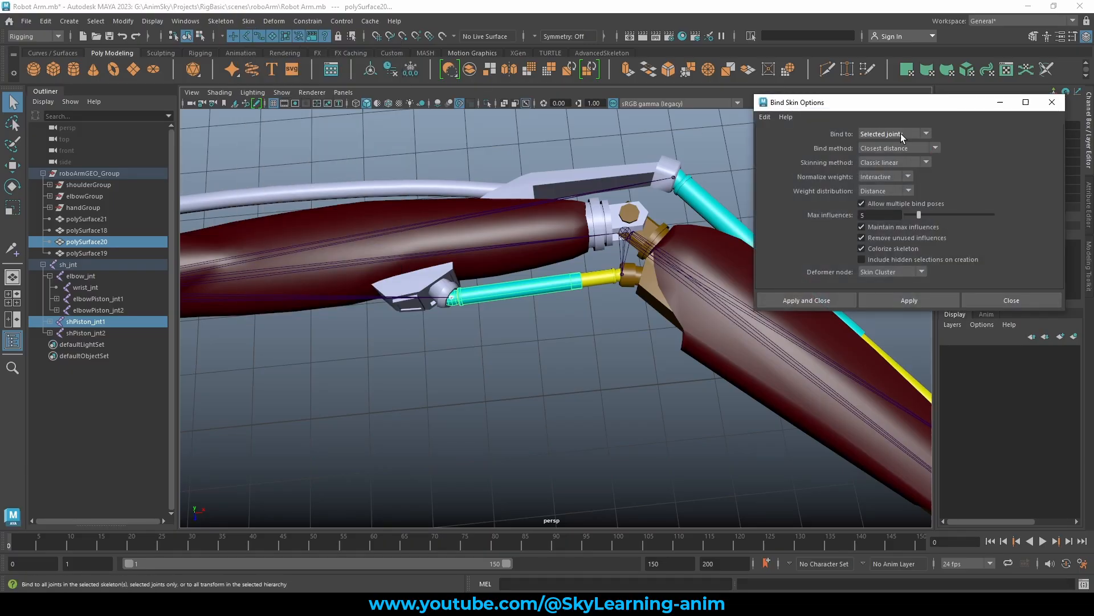
click(898, 297)
Skin-bind the upper-arm piston's yellow rod, polySurface21, to elbowPiston_jnt1
click(621, 272)
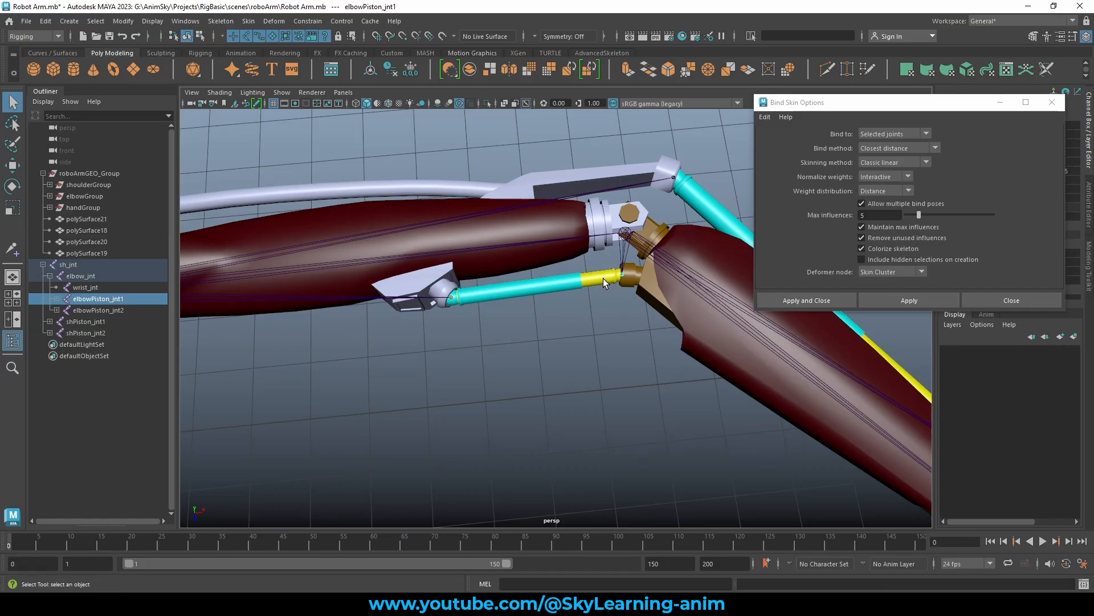
shift+click(600, 277)
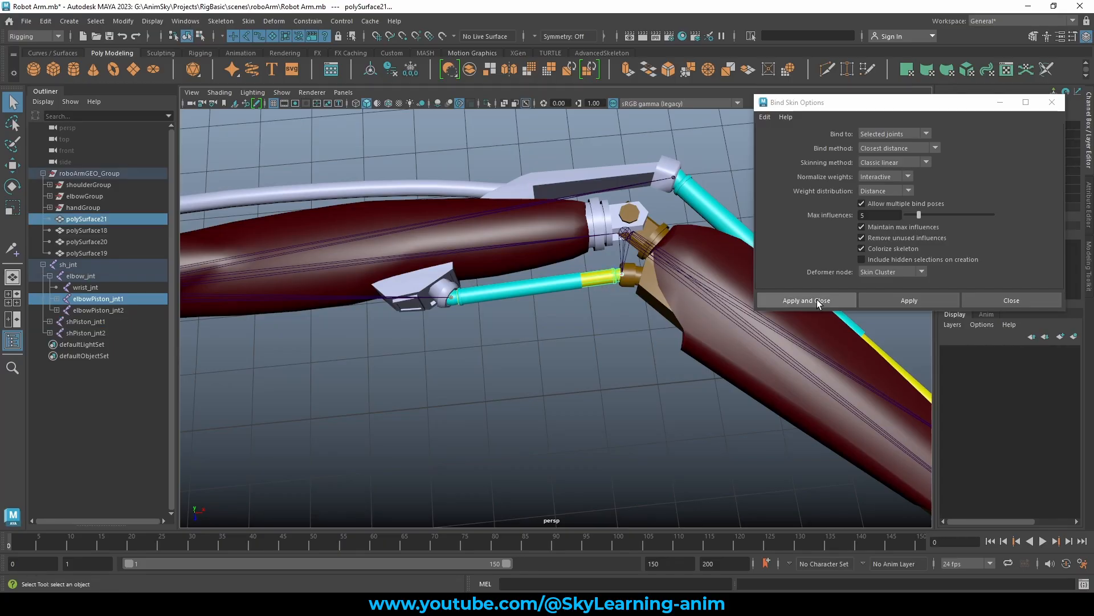
click(895, 303)
Skin-bind the forearm piston's cyan cylinder, polySurface18, to shPiston_jnt2
alt+middle_drag(542, 314, 404, 375)
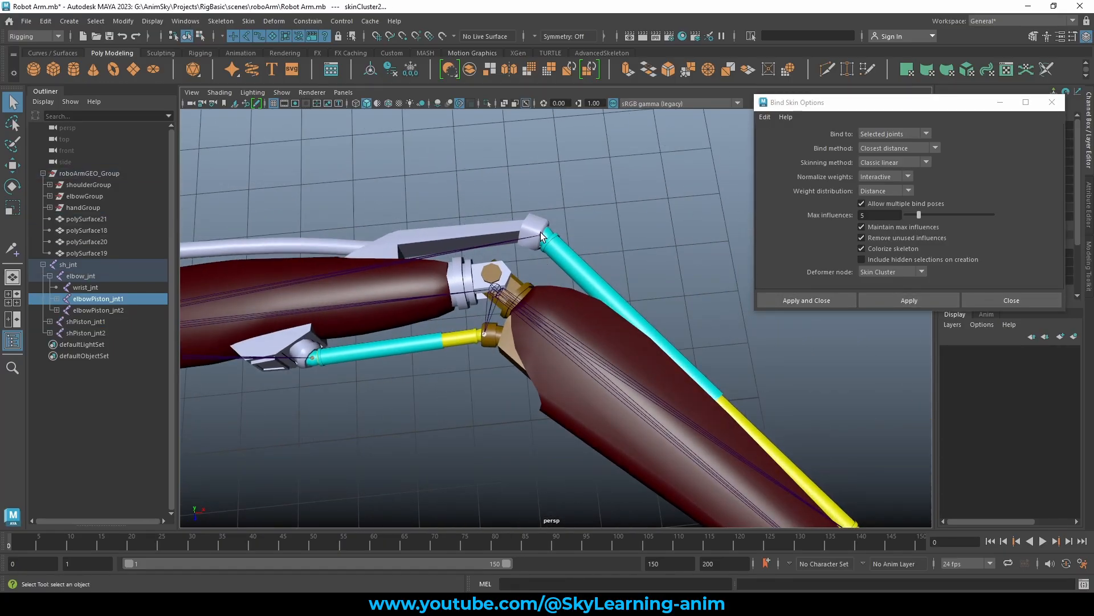
click(542, 237)
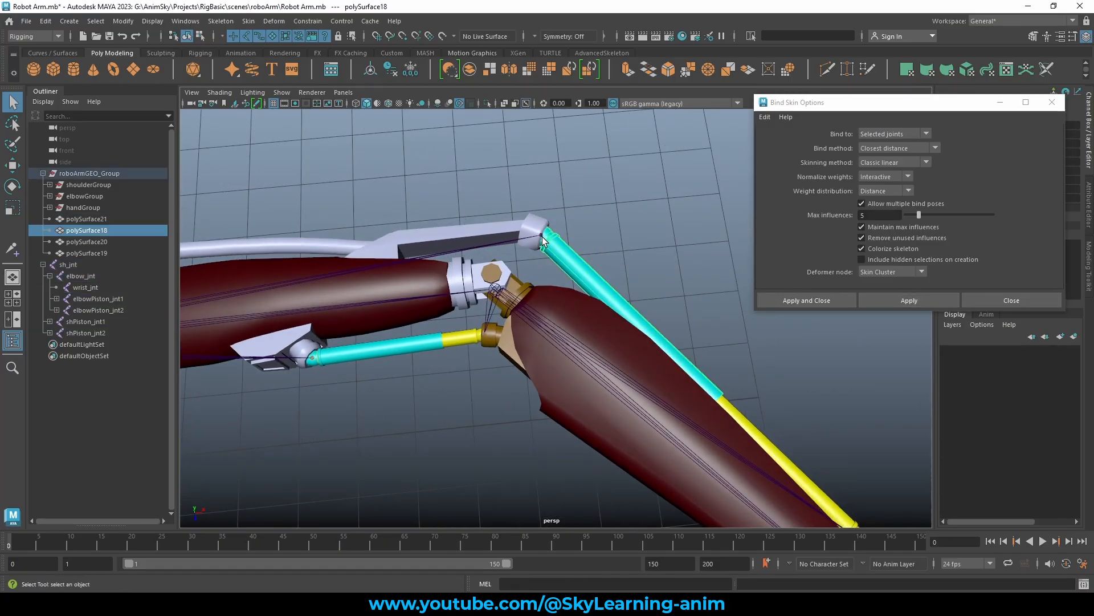
shift+click(567, 257)
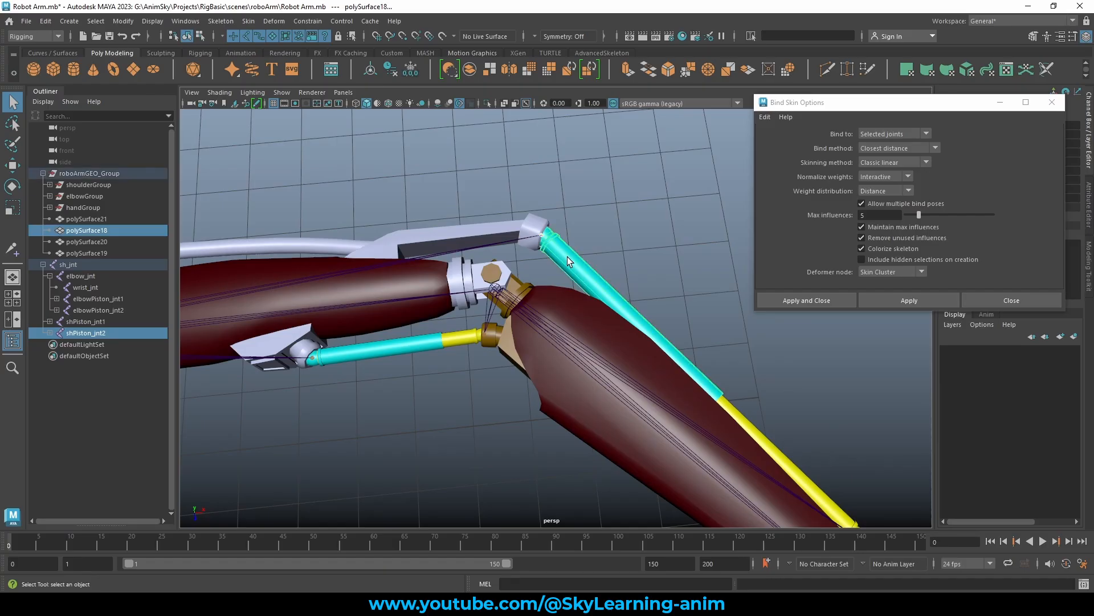
click(909, 300)
Skin-bind the forearm piston's yellow rod, polySurface19, to elbowPiston_jnt2, close the bind options and collapse roboArmGEO_Group
alt+right_drag(815, 348, 744, 361)
click(626, 379)
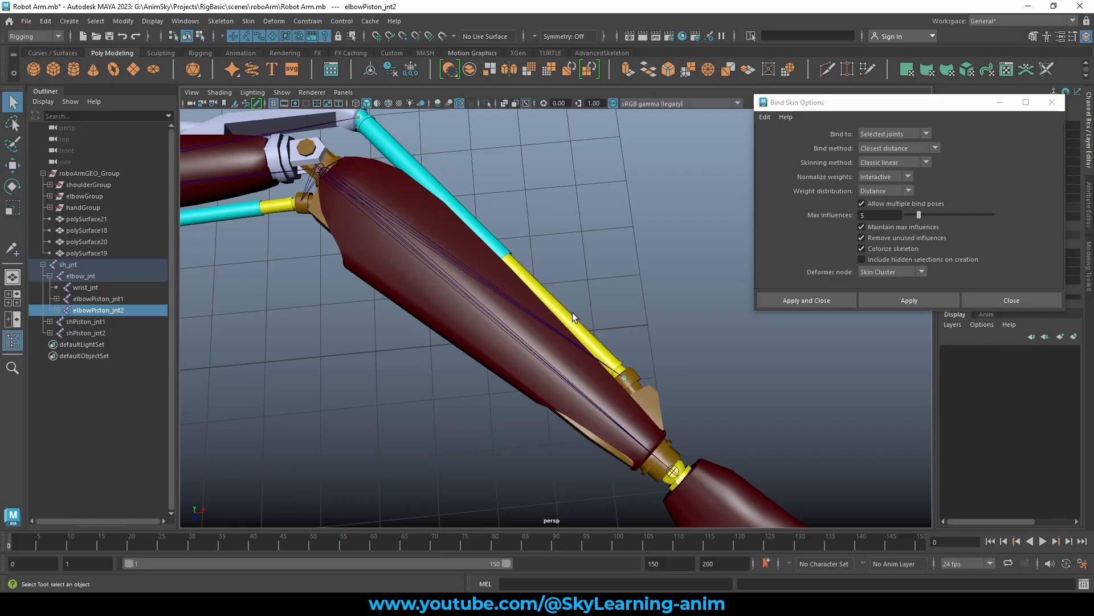
shift+click(572, 312)
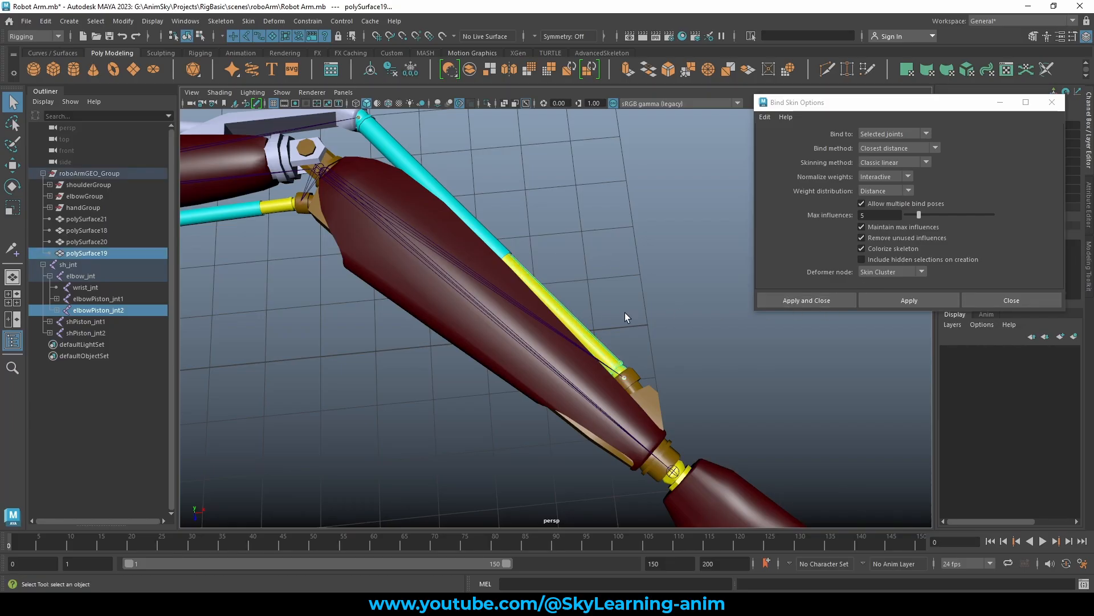
click(819, 299)
alt+drag(820, 304, 549, 308)
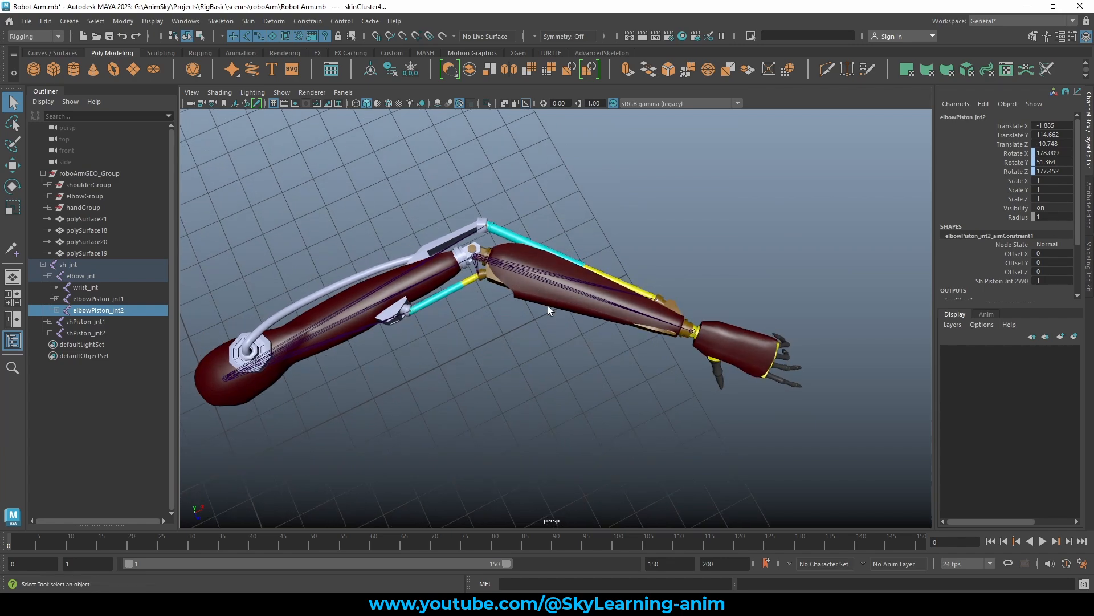
click(549, 200)
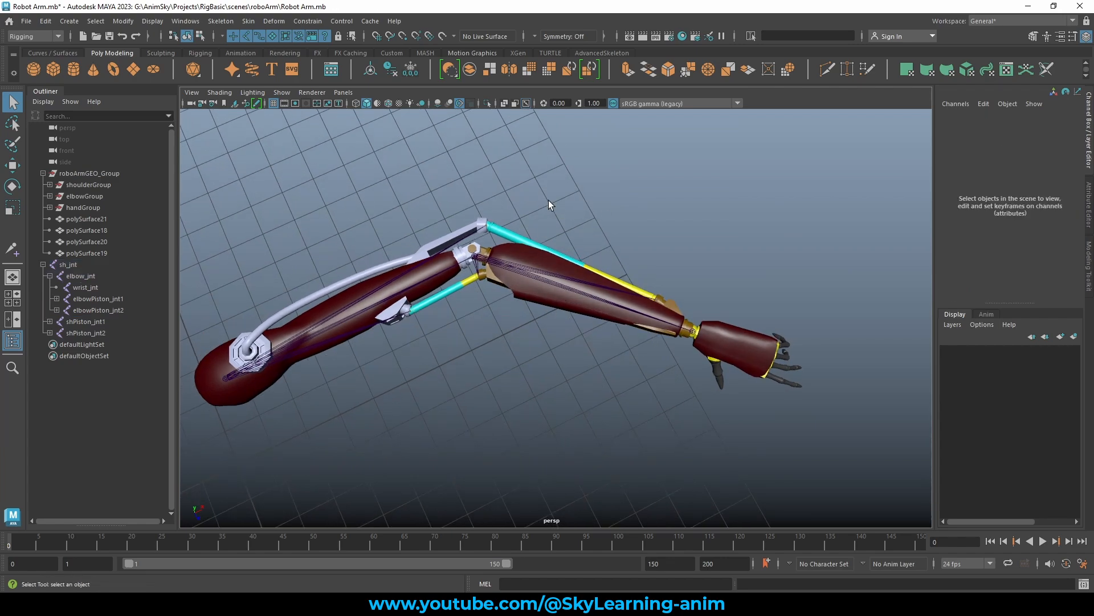
click(45, 173)
Test-rotate elbow_jnt about X in both directions to check how the pistons follow, undoing each rotation
click(545, 271)
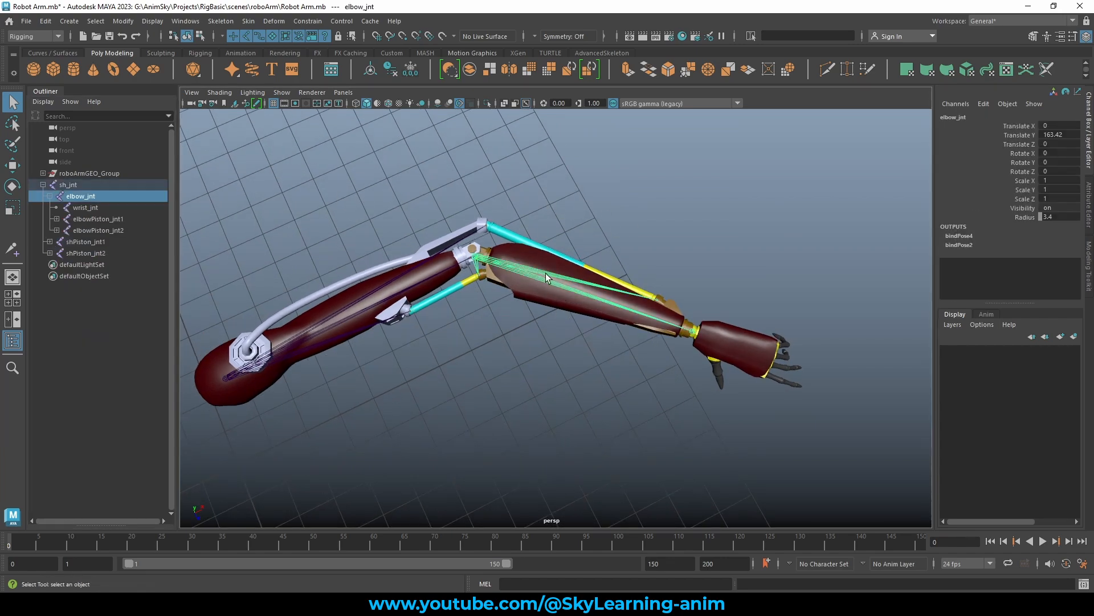
key(e)
drag(535, 335, 513, 442)
key(ctrl+z)
alt+right_drag(426, 339, 515, 340)
alt+middle_drag(633, 338, 734, 354)
drag(642, 385, 569, 275)
key(ctrl+z)
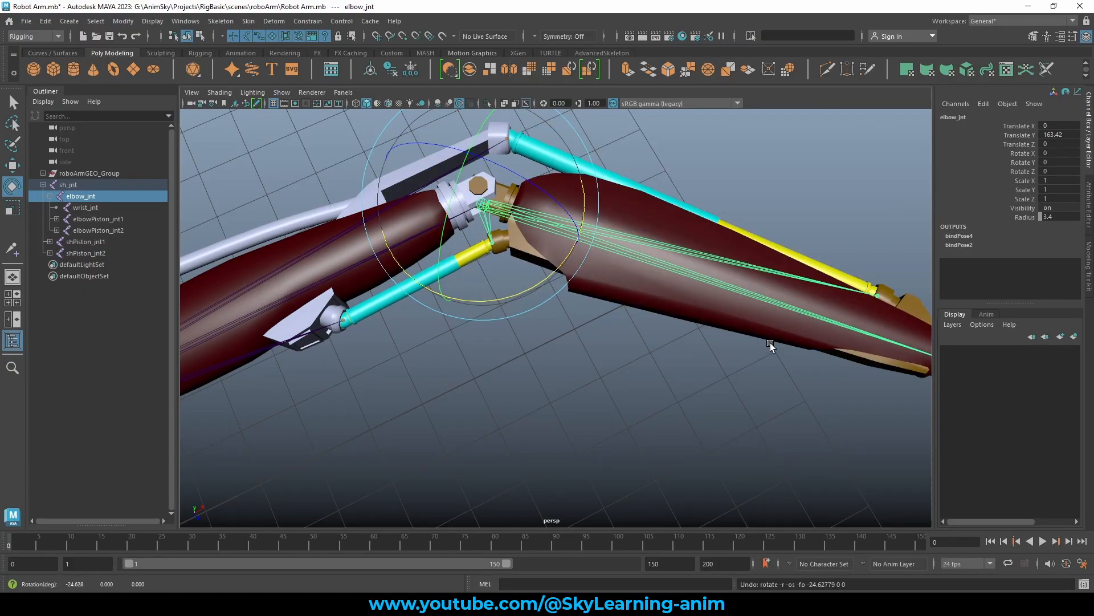
drag(771, 341, 378, 355)
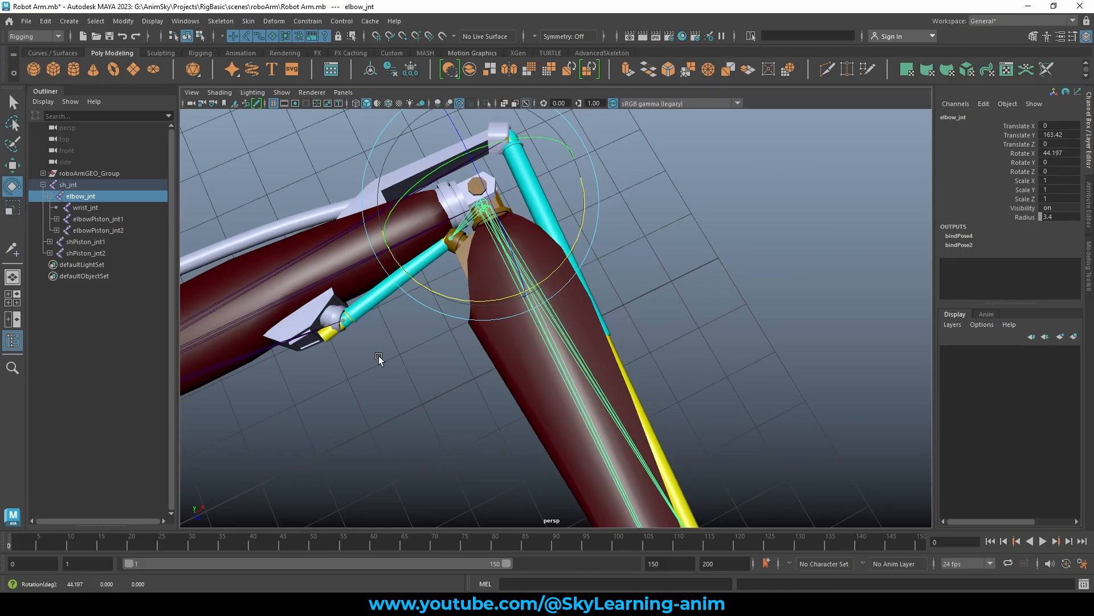
key(ctrl+z)
Bend elbow_jnt to about -46.554 on Rotate X and inspect both pistons from the opposite side of the arm
alt+drag(664, 285, 713, 314)
middle_drag(713, 313, 684, 357)
alt+drag(684, 356, 442, 326)
middle_drag(531, 353, 580, 352)
alt+drag(579, 352, 511, 382)
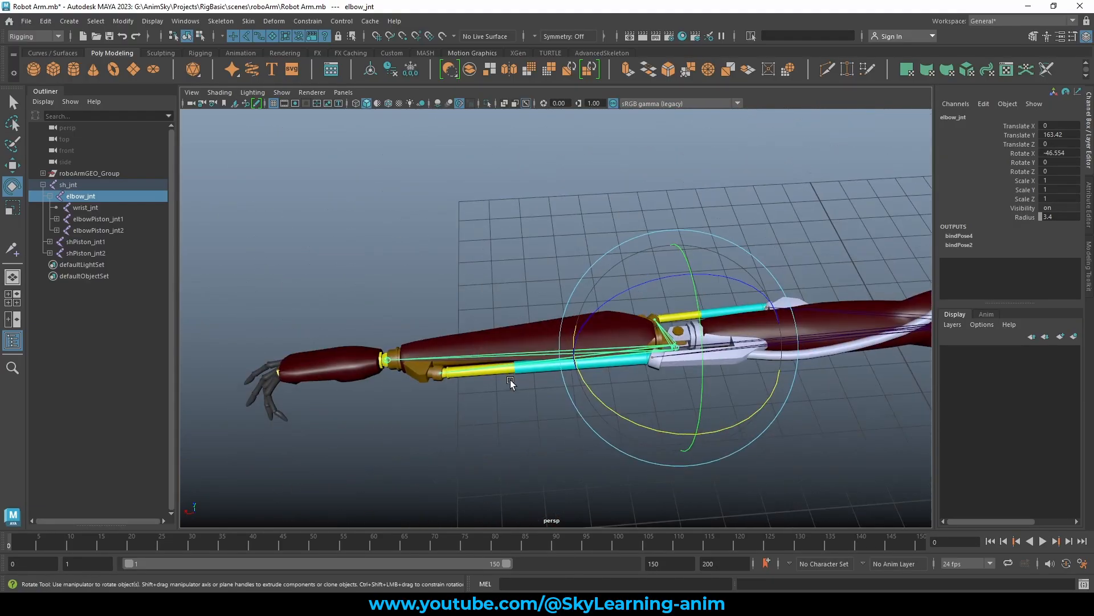
click(503, 372)
alt+drag(584, 388, 655, 330)
click(648, 337)
alt+drag(717, 401, 739, 437)
click(740, 414)
click(667, 370)
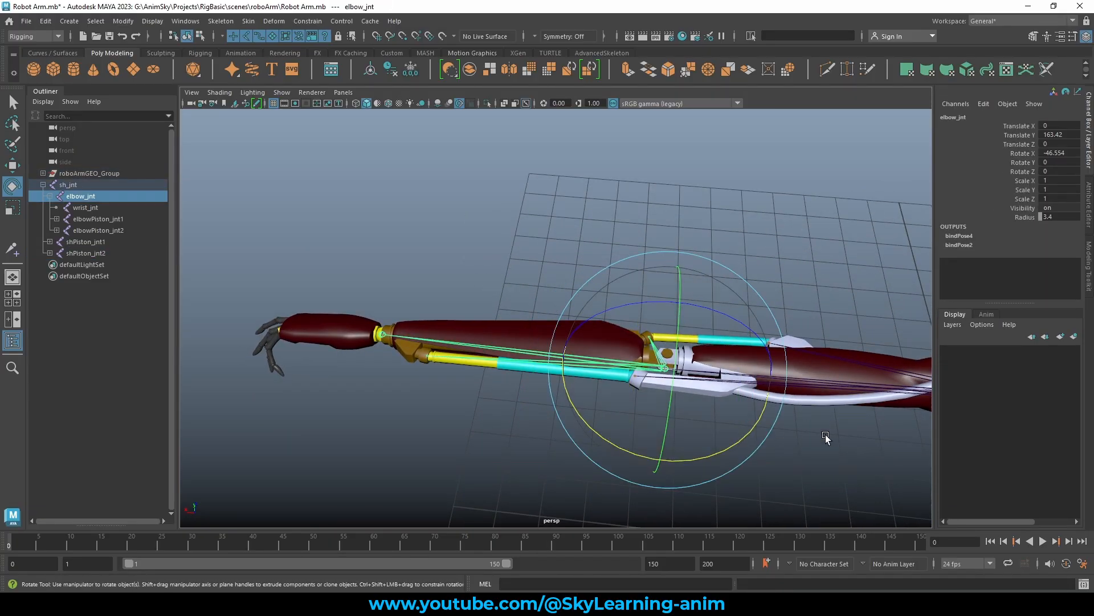
Undo the last trial rotation of elbow_jnt and set its Rotate X to 0
middle_drag(826, 437, 756, 436)
key(ctrl+z)
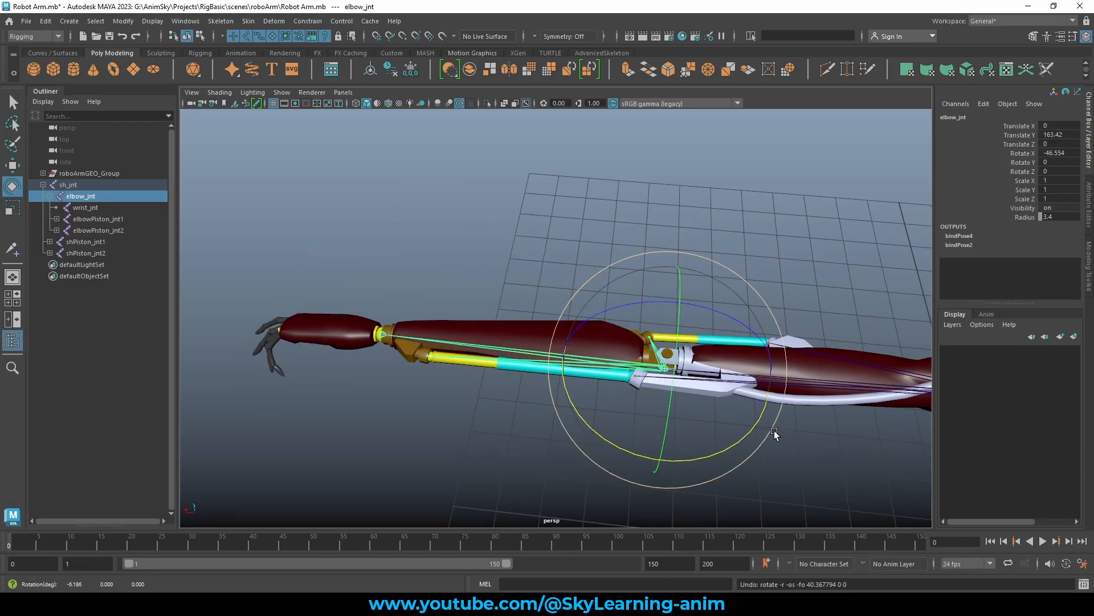
key(ctrl+z)
key(ctrl+z)
key(ctrl+z)
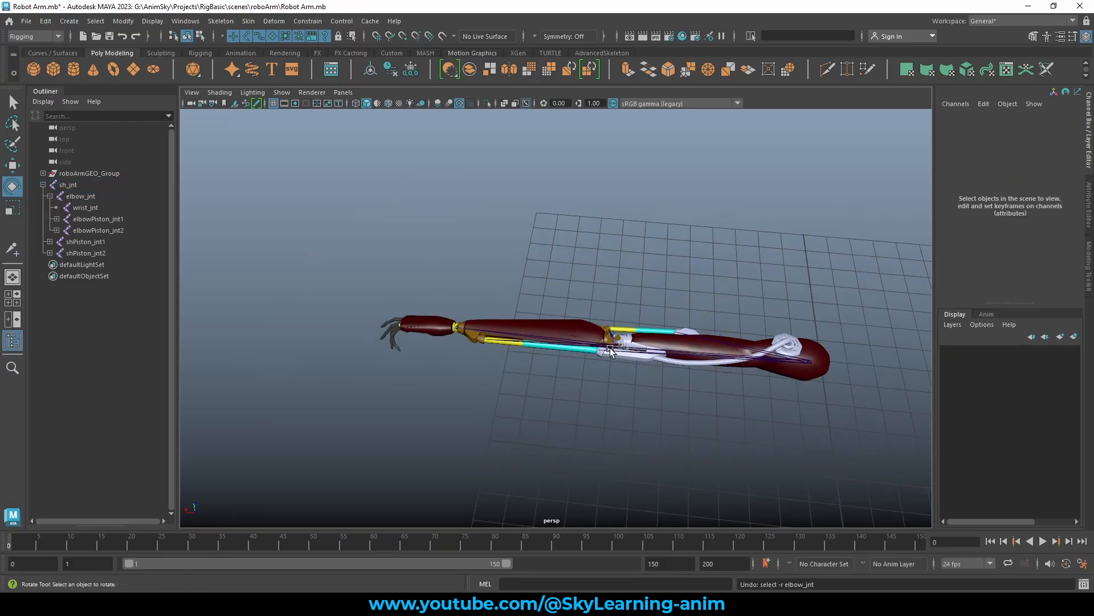
click(611, 350)
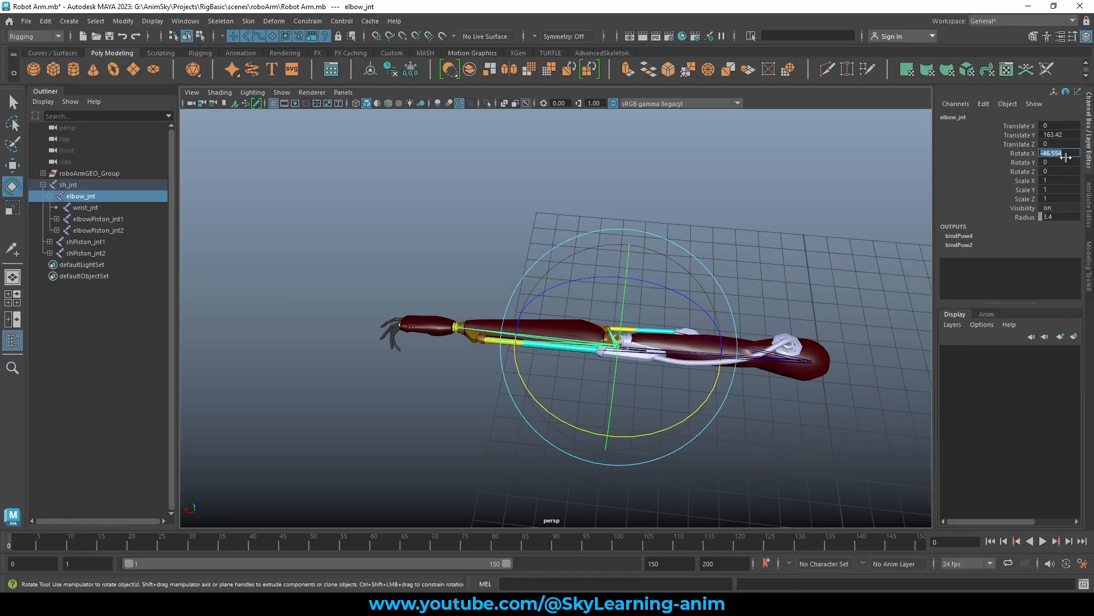
text(0)
key(Return)
Collapse the elbow_jnt hierarchy under sh_jnt and clear the selection
click(639, 214)
alt+drag(639, 215, 692, 263)
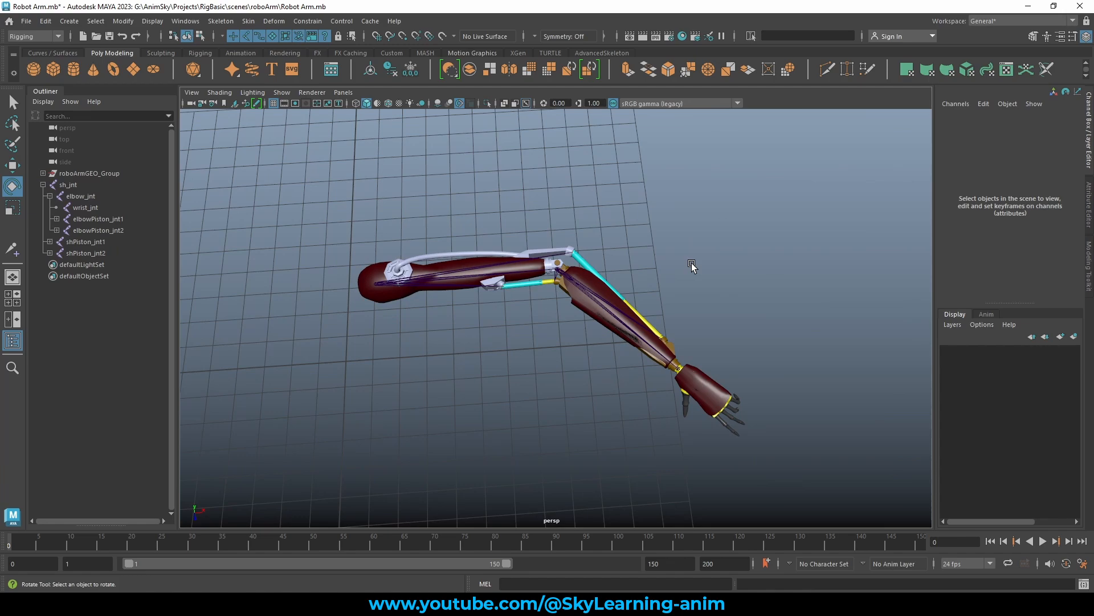
alt+drag(696, 252, 751, 244)
click(307, 259)
key(w)
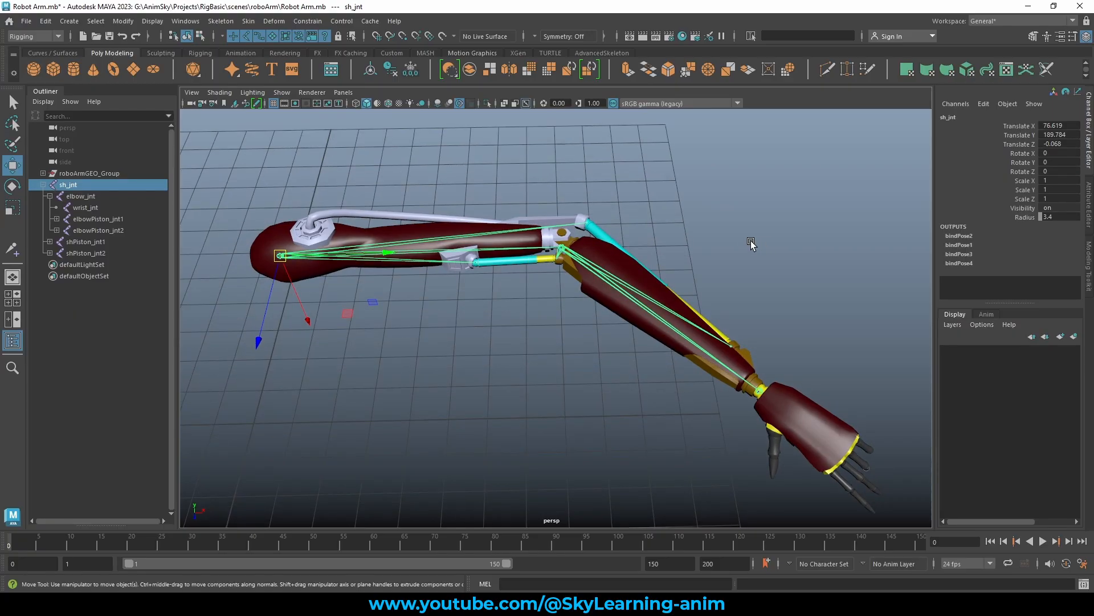
click(49, 196)
click(525, 176)
alt+drag(525, 176, 698, 245)
alt+middle_drag(697, 245, 692, 227)
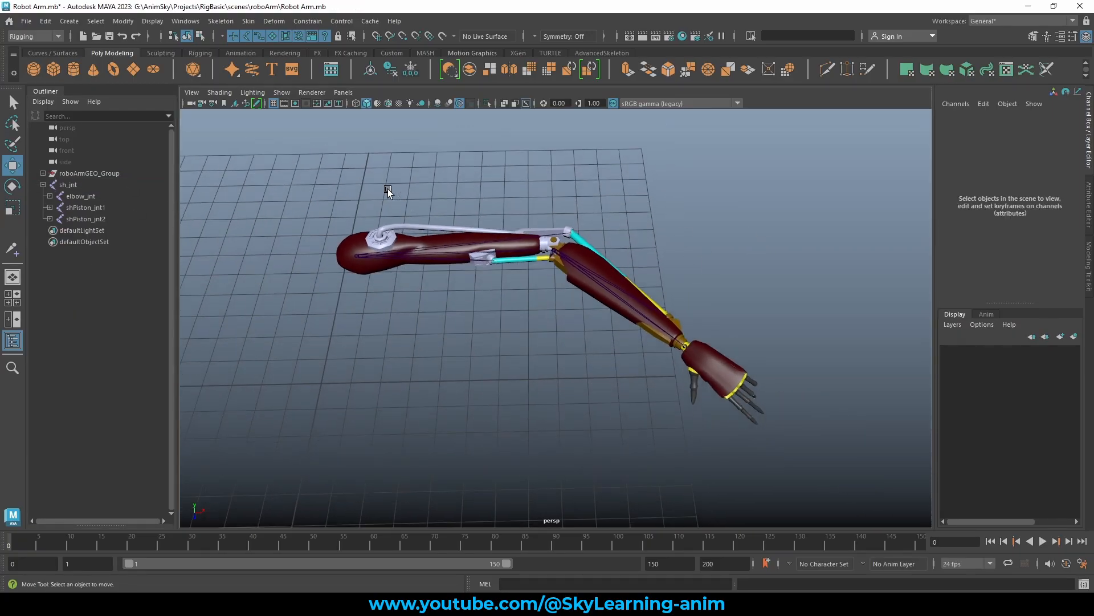
Try a free rotation of wrist_jnt to check the hand, undo it and clear the selection
drag(387, 189, 390, 295)
alt+drag(356, 257, 820, 400)
scroll(648, 352, up, 6)
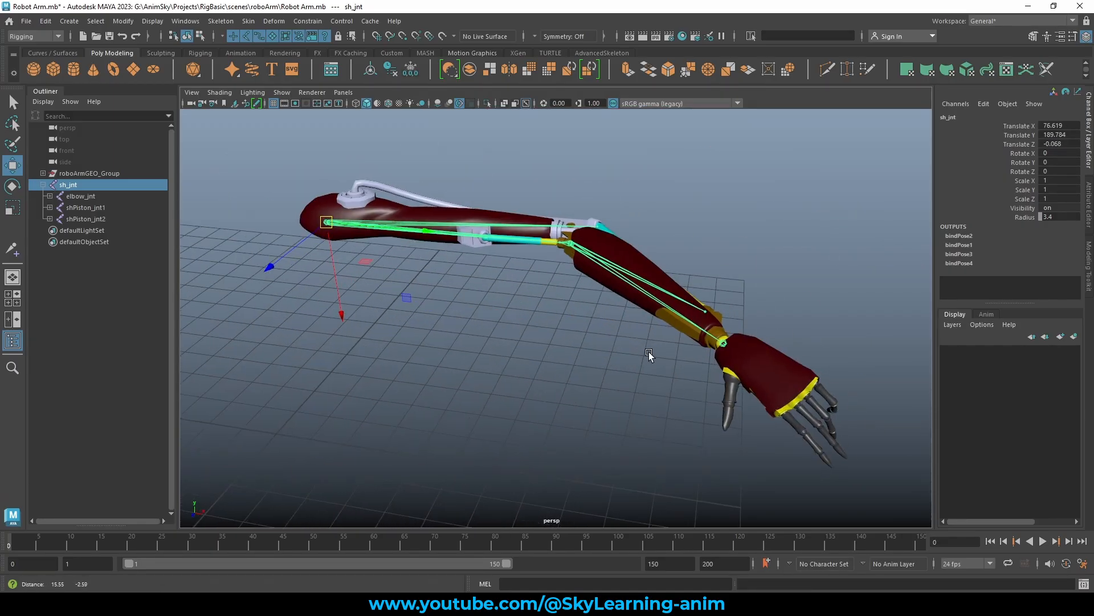
alt+middle_drag(649, 351, 478, 325)
scroll(568, 335, up, 2)
click(543, 319)
key(e)
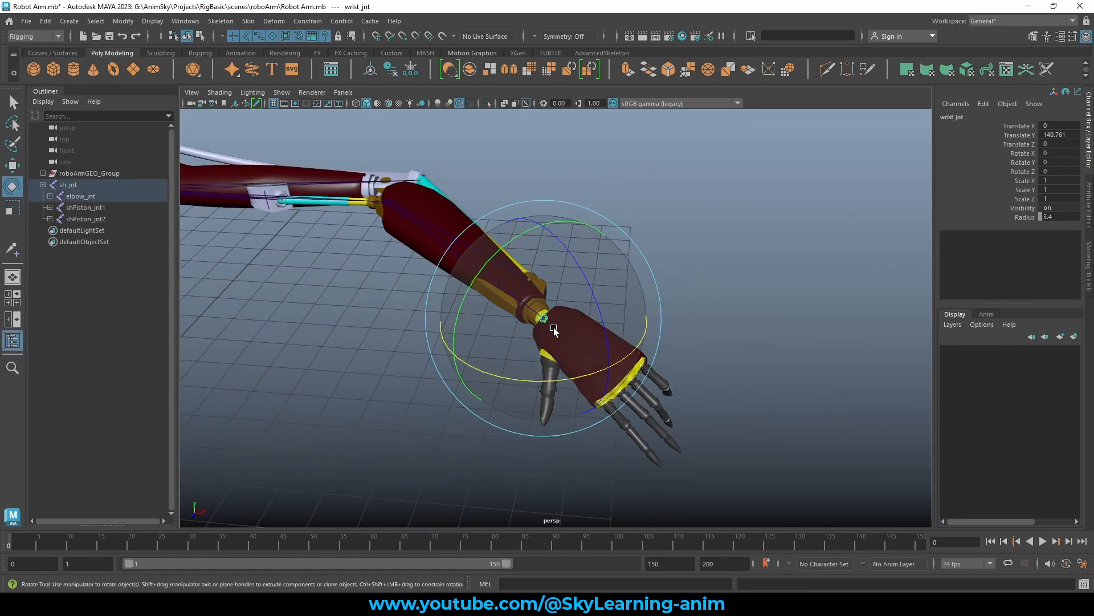
drag(614, 331, 757, 371)
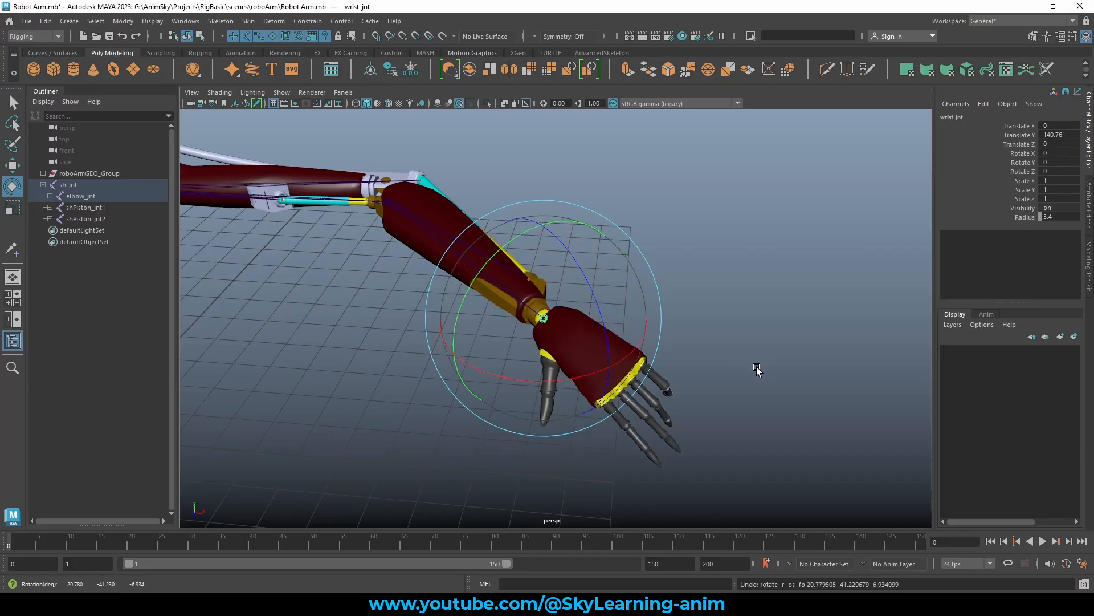
key(w)
click(712, 345)
Isolate the two thumb segments, polySurface4 and polySurface5, in the perspective view
alt+drag(684, 342, 733, 366)
scroll(733, 367, up, 5)
alt+middle_drag(730, 365, 630, 330)
click(526, 329)
click(544, 376)
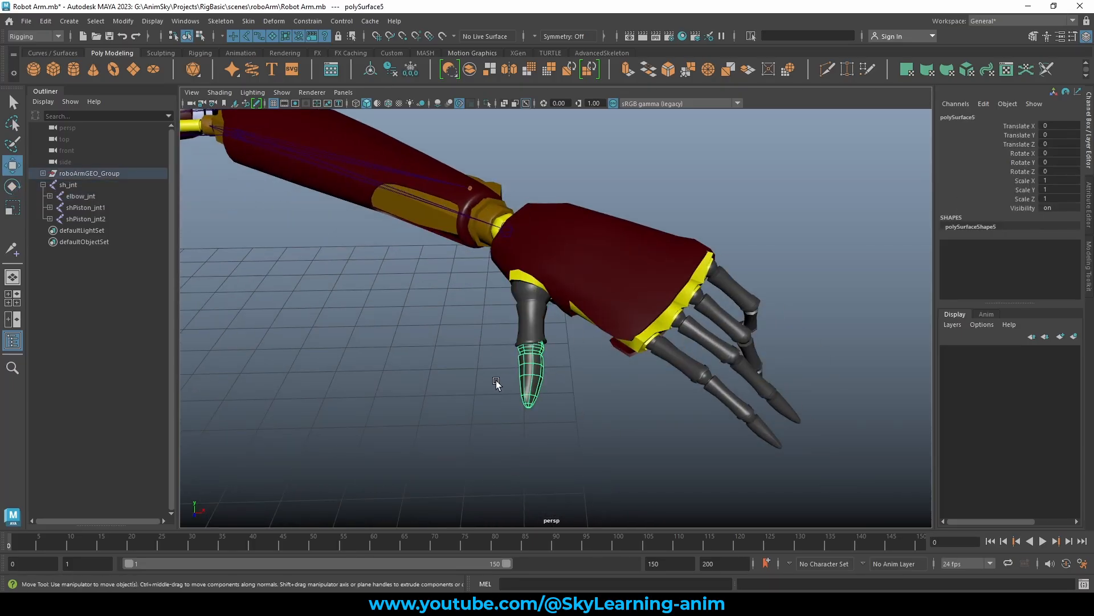
alt+drag(563, 320, 679, 369)
scroll(678, 368, up, 5)
alt+middle_drag(679, 369, 634, 368)
scroll(634, 368, down, 6)
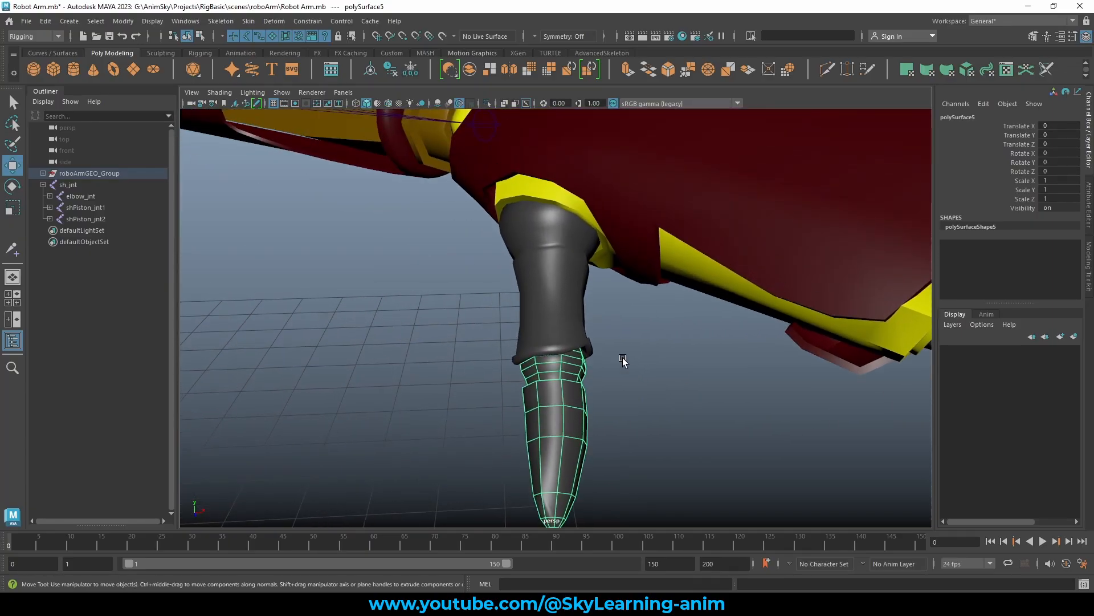
click(544, 302)
click(485, 102)
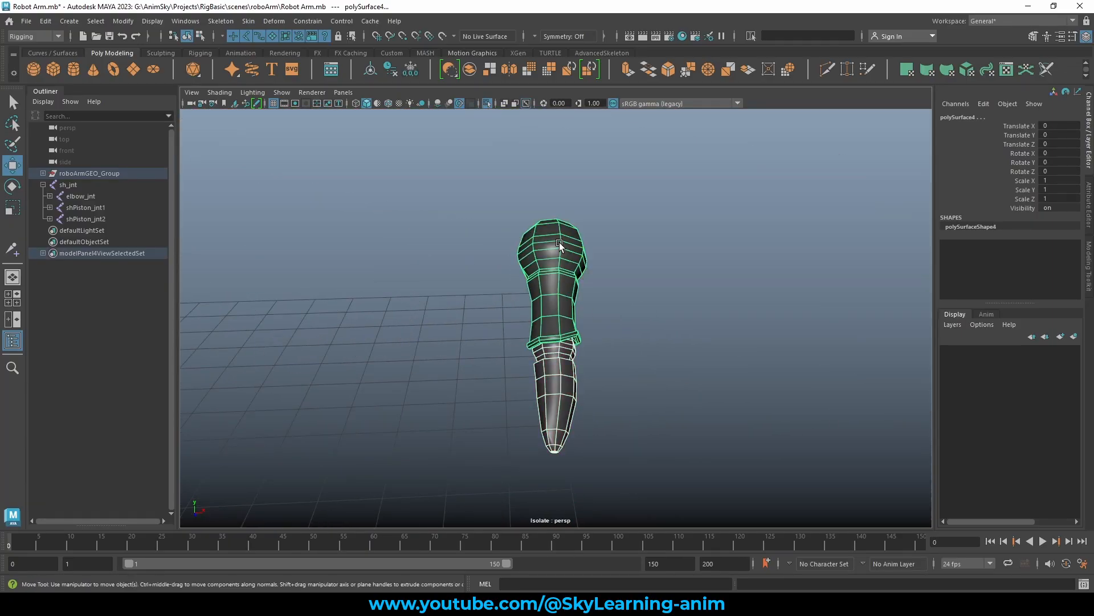
Create a single joint in the ball at the thumb's base with the Joint Tool, using Snap to Projected Center
scroll(558, 249, down, 5)
alt+drag(560, 254, 551, 259)
alt+right_drag(551, 259, 667, 306)
alt+middle_drag(618, 301, 620, 269)
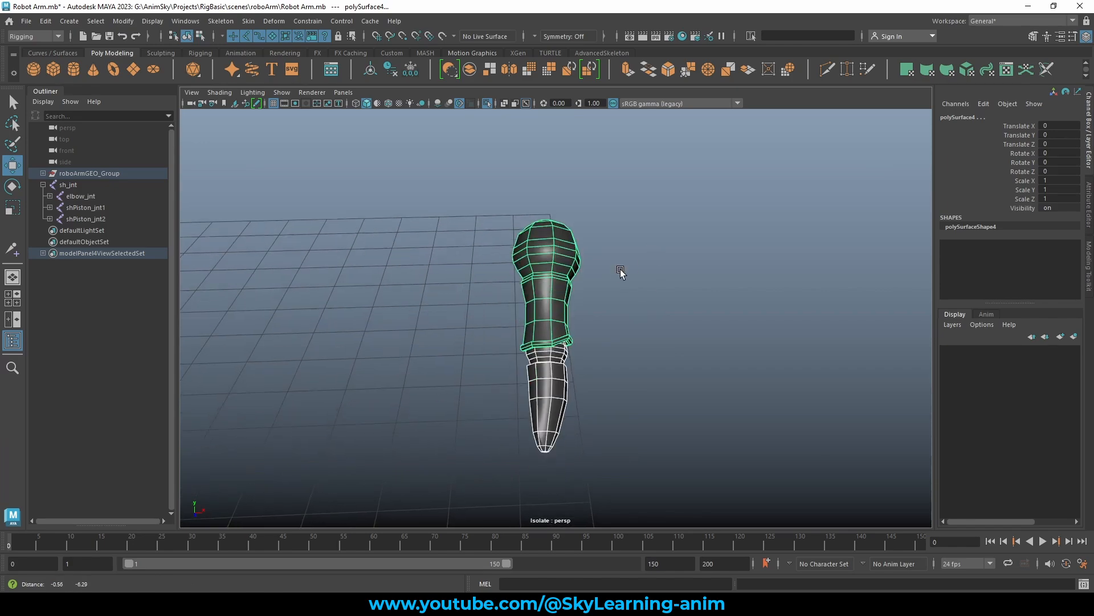
alt+drag(620, 269, 617, 275)
alt+middle_drag(592, 276, 593, 255)
alt+right_drag(593, 254, 648, 275)
click(507, 289)
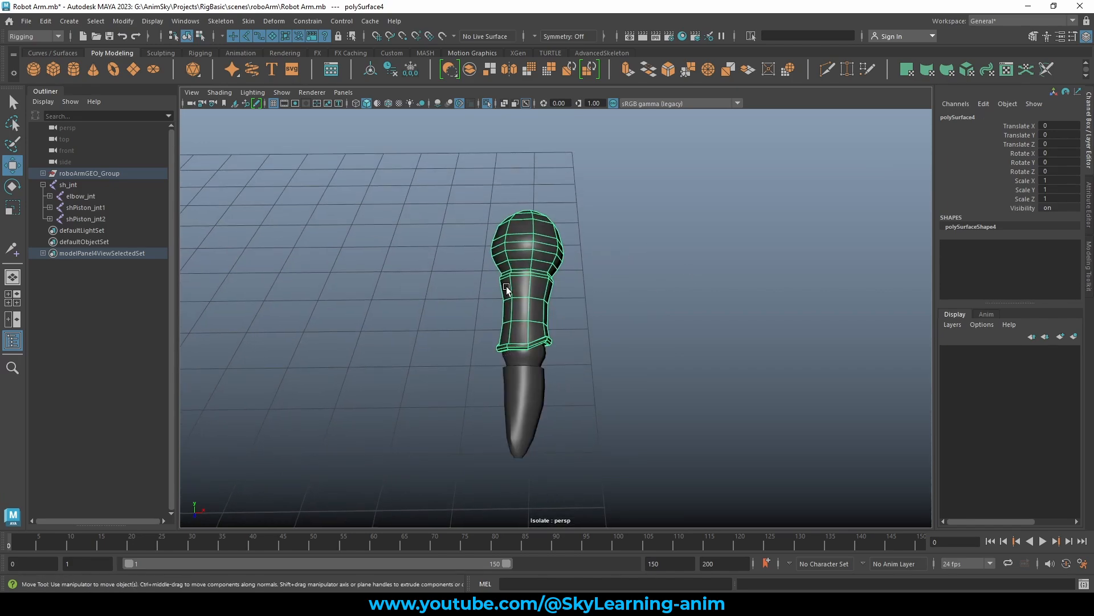
click(398, 163)
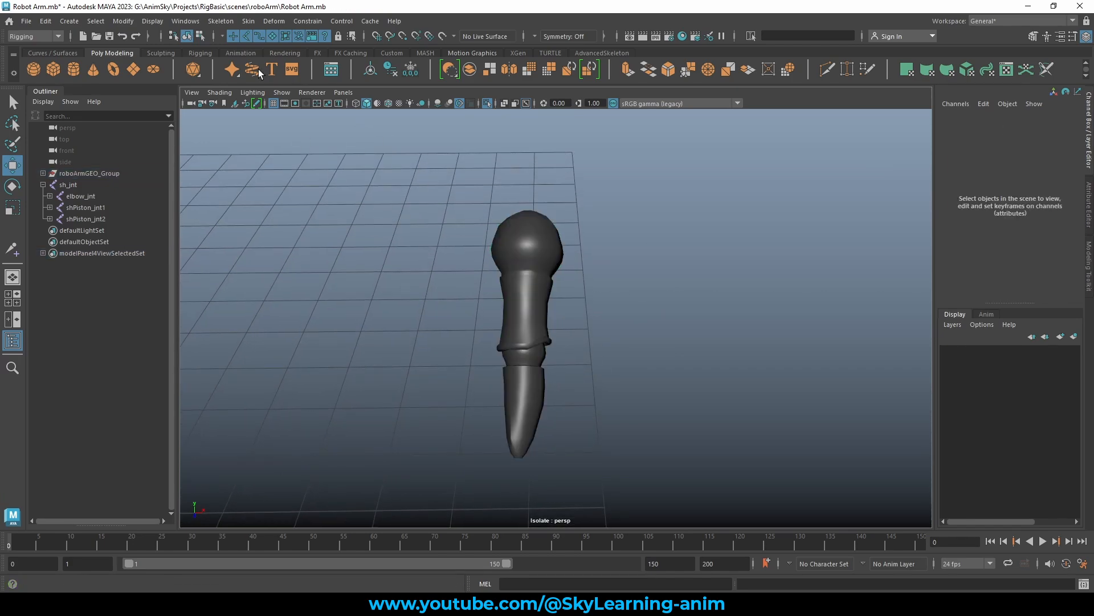
click(69, 21)
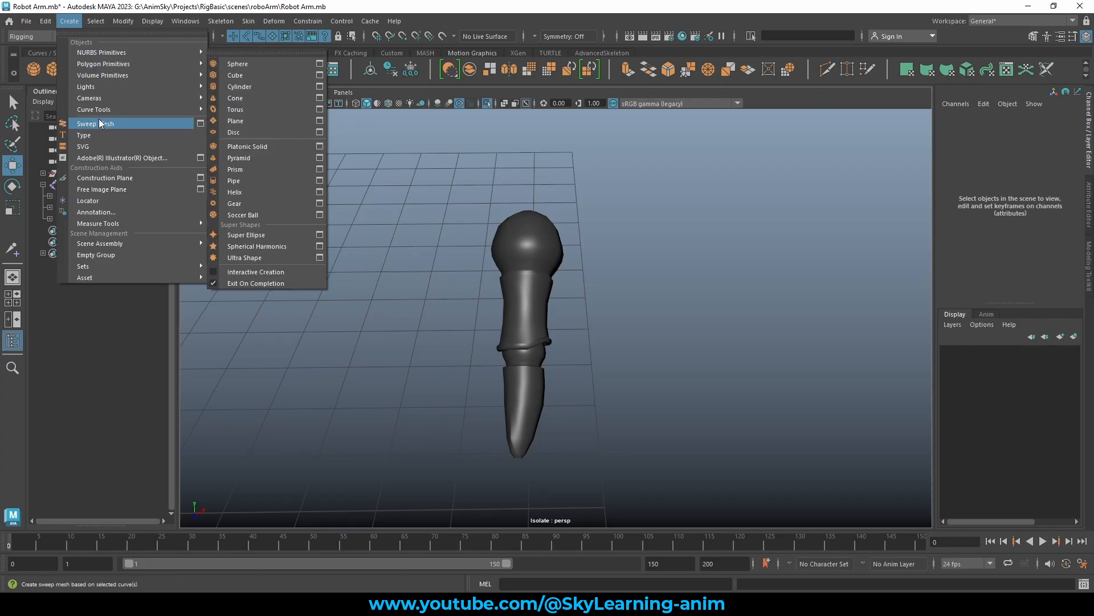
click(415, 178)
click(221, 21)
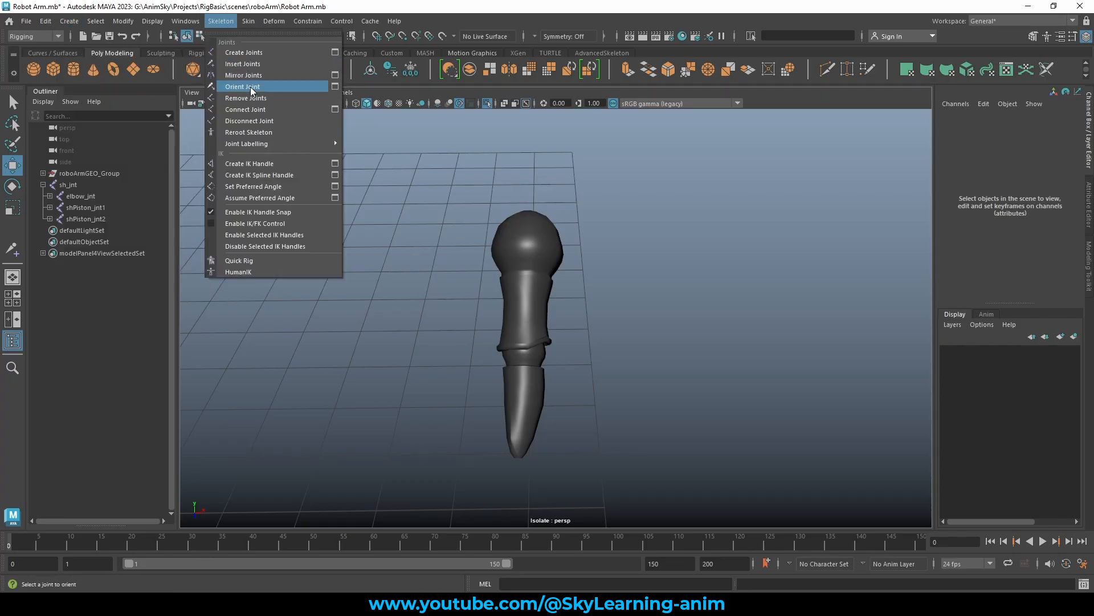
alt+drag(460, 175, 461, 196)
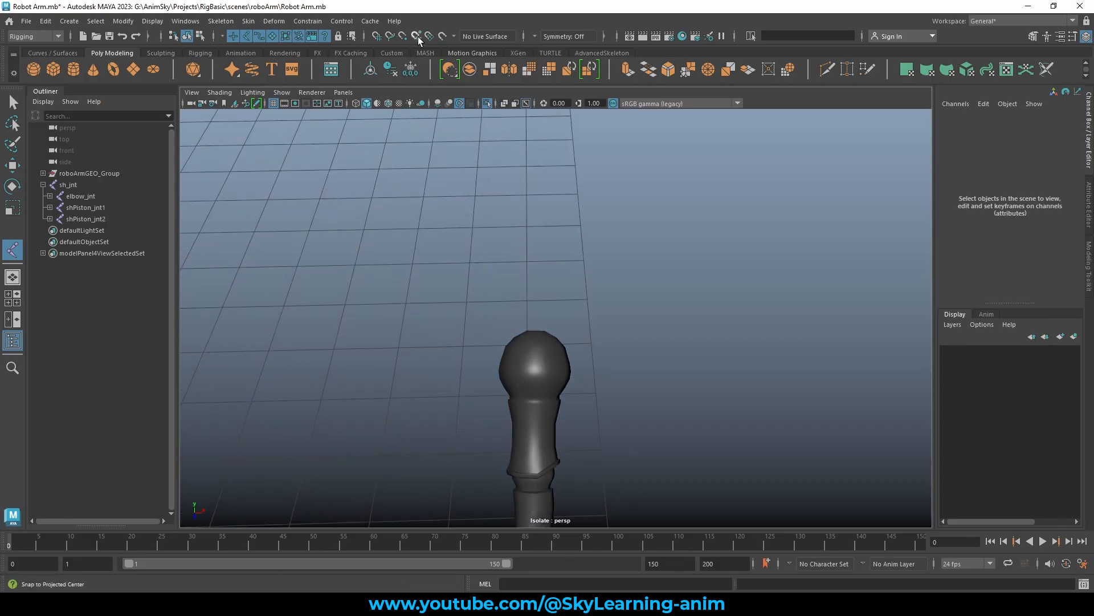
click(540, 361)
alt+middle_drag(633, 385, 619, 309)
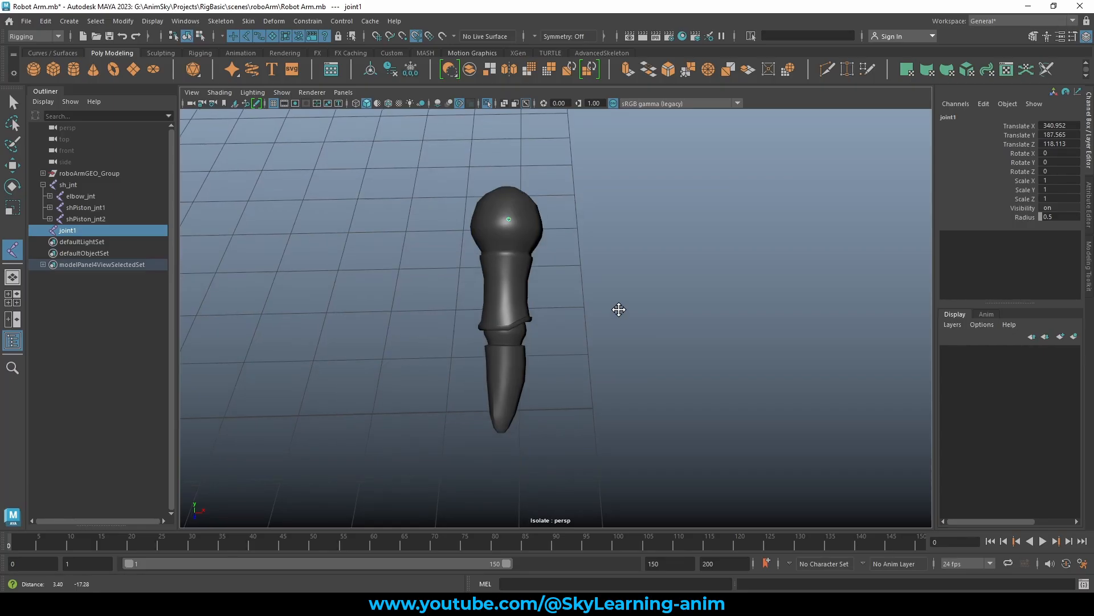
key(w)
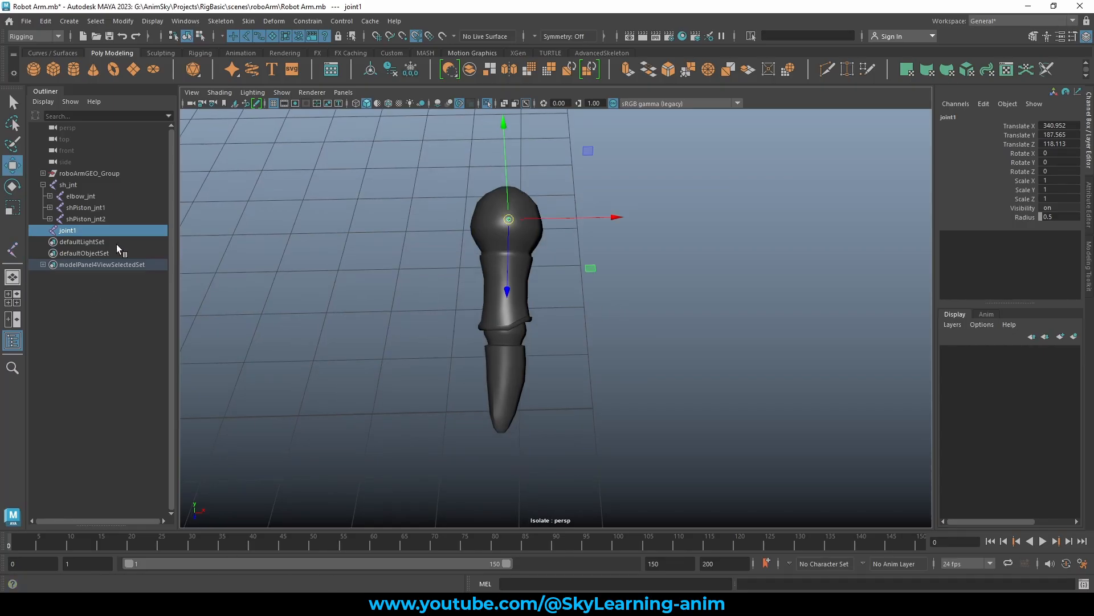
Create a second joint at the thumb's middle knuckle and parent it under joint1 at the thumb's base
click(13, 251)
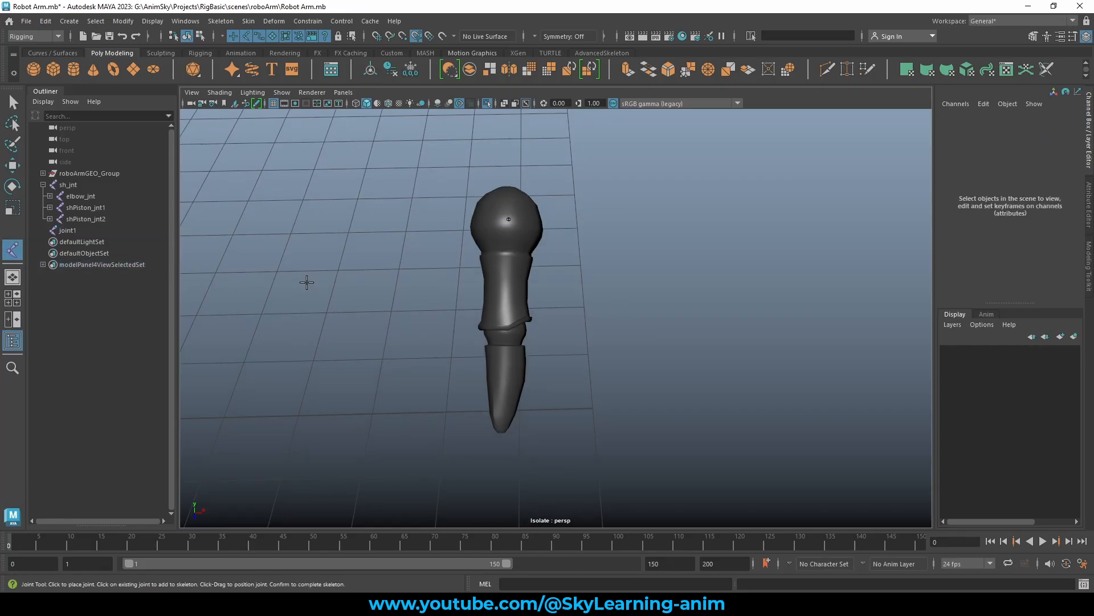
click(507, 334)
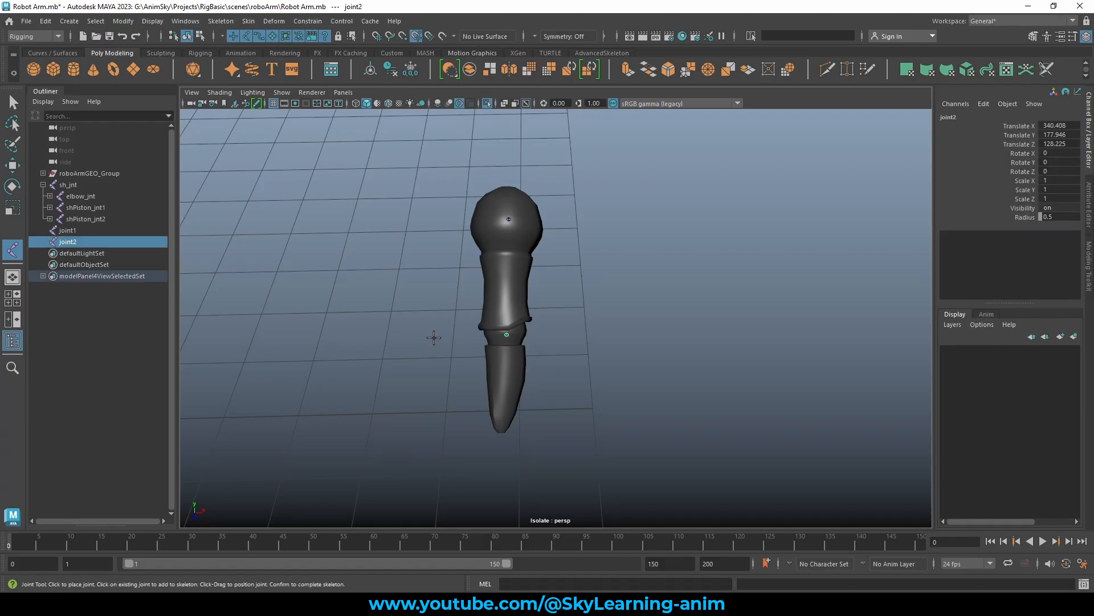
key(w)
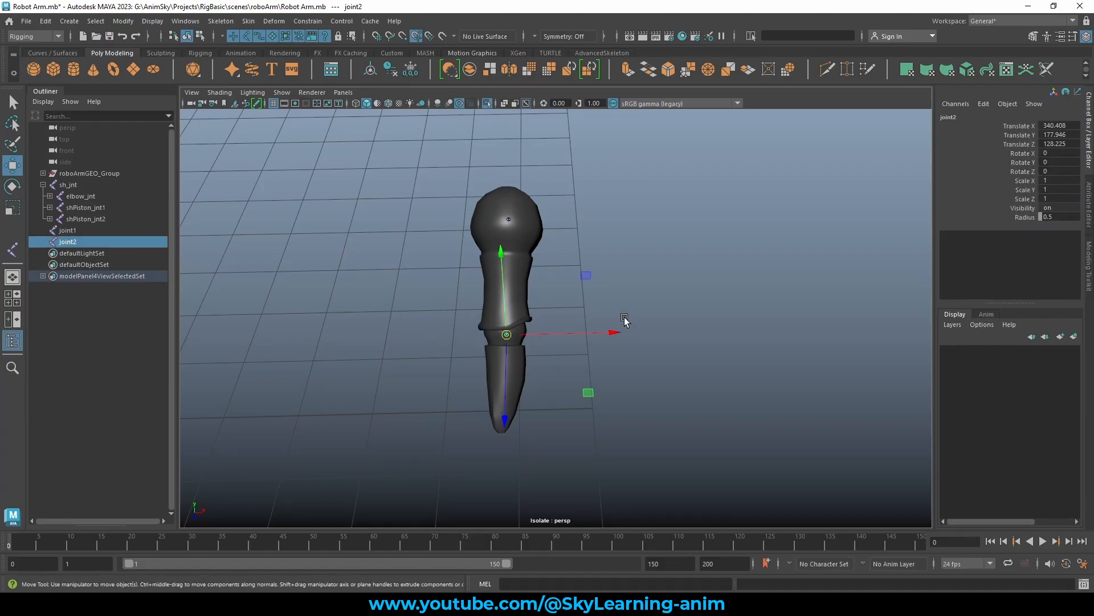
drag(544, 206, 477, 259)
key(p)
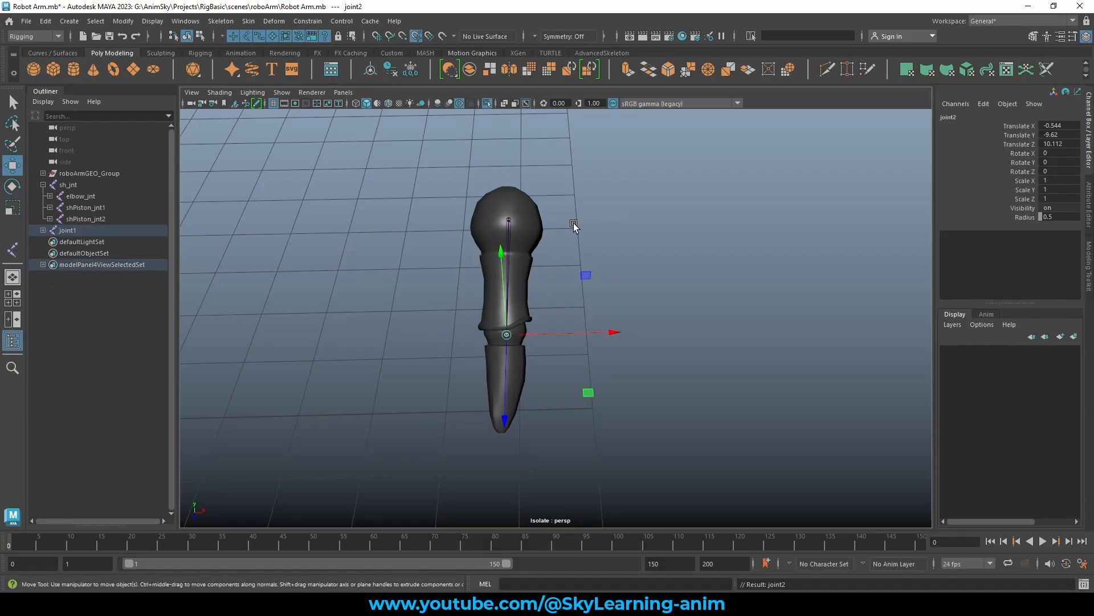
Turn off isolation to show the whole arm and parent the thumb's base joint under the wrist joint
drag(608, 219, 494, 201)
click(487, 103)
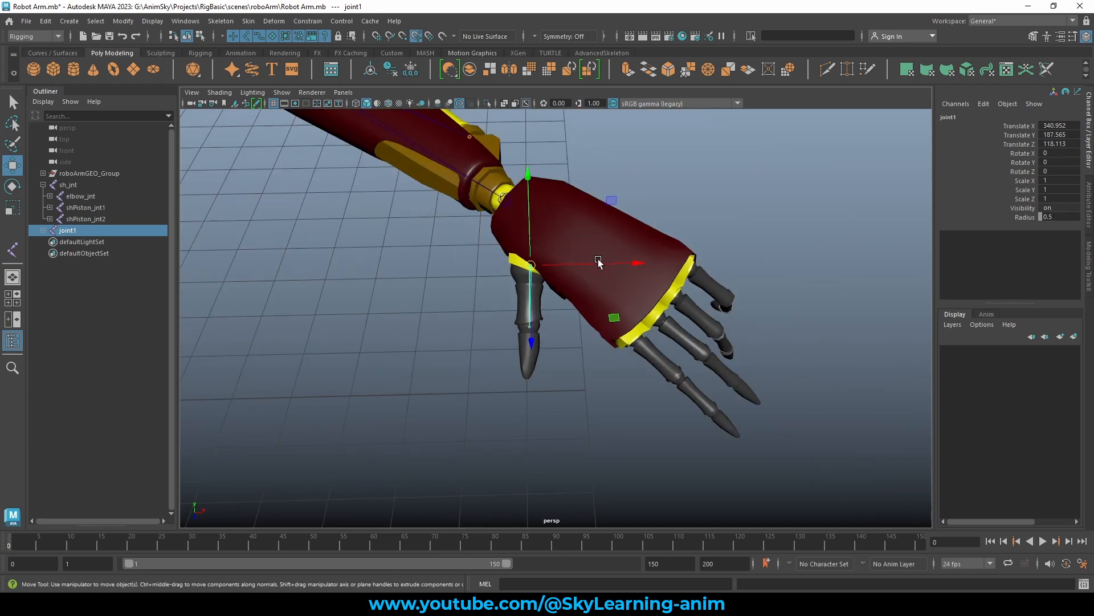
shift+click(511, 206)
key(p)
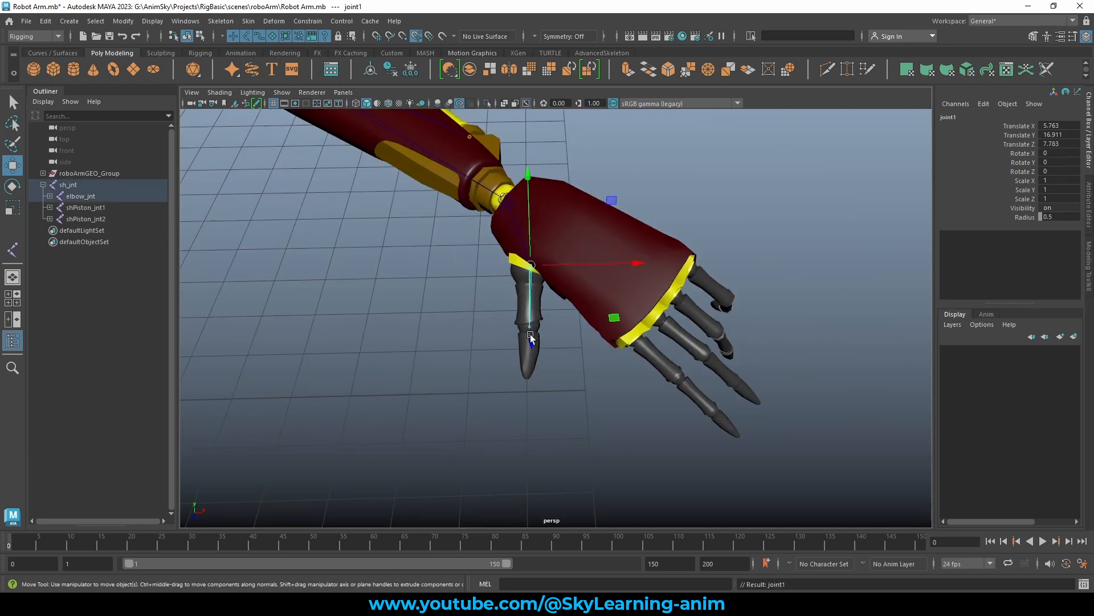
Reset the Orient Joint options to primary axis X and secondary axis Y and apply them to the thumb's base joint
alt+drag(595, 359, 642, 349)
alt+right_drag(642, 350, 701, 370)
alt+middle_drag(701, 371, 635, 388)
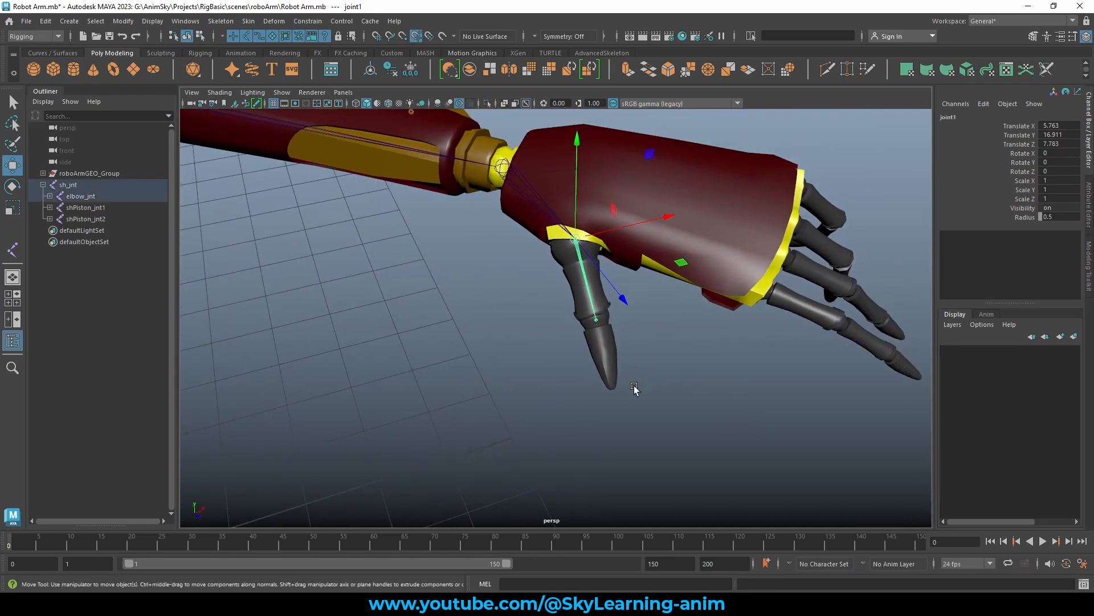
alt+right_drag(635, 388, 698, 402)
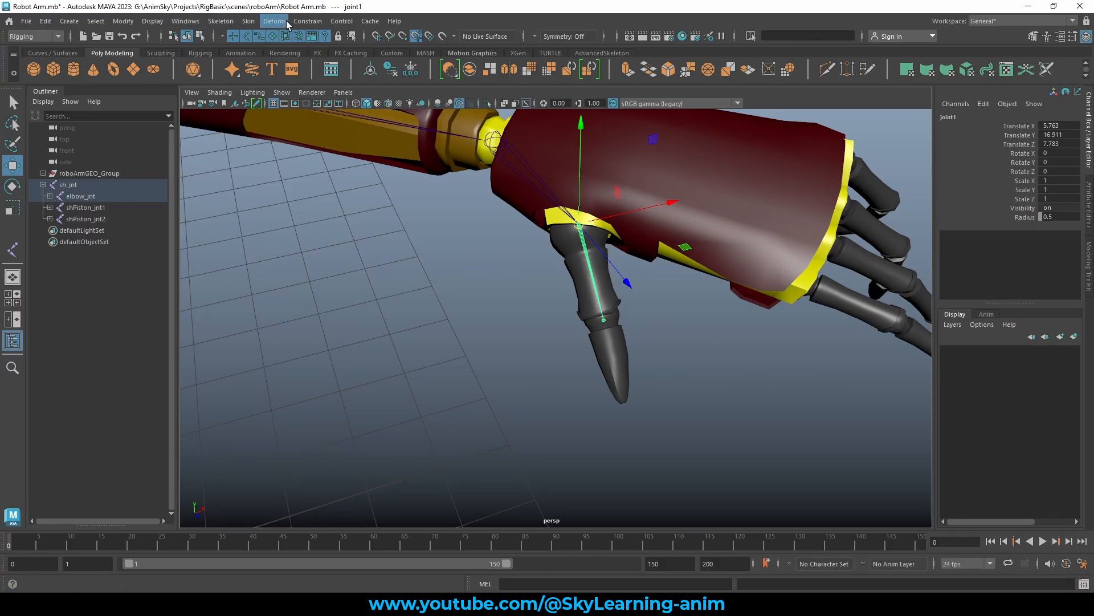
click(187, 22)
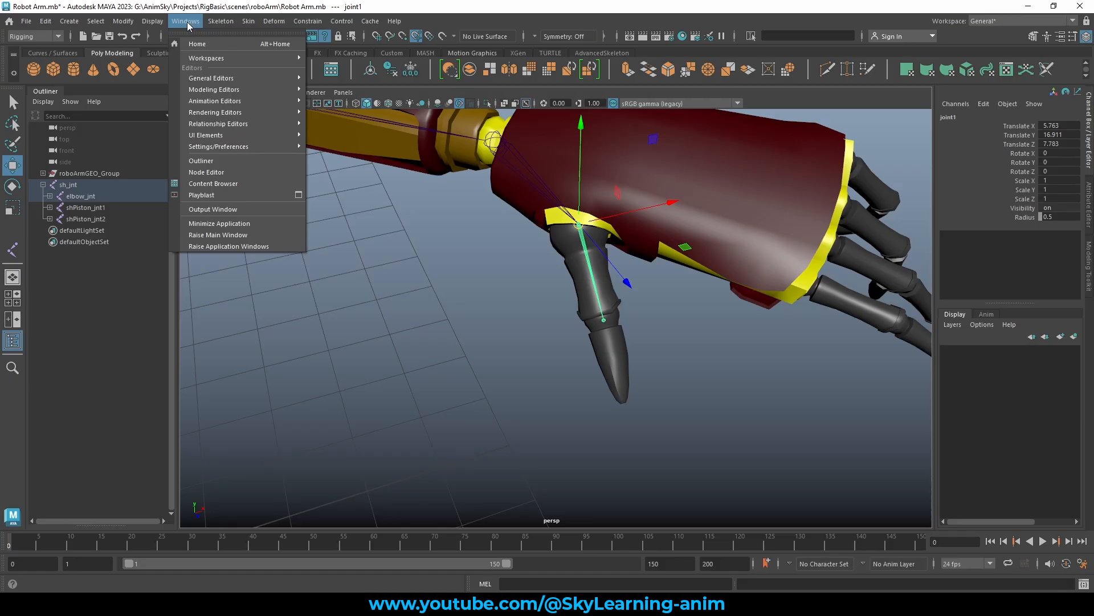
mouse_move(220, 22)
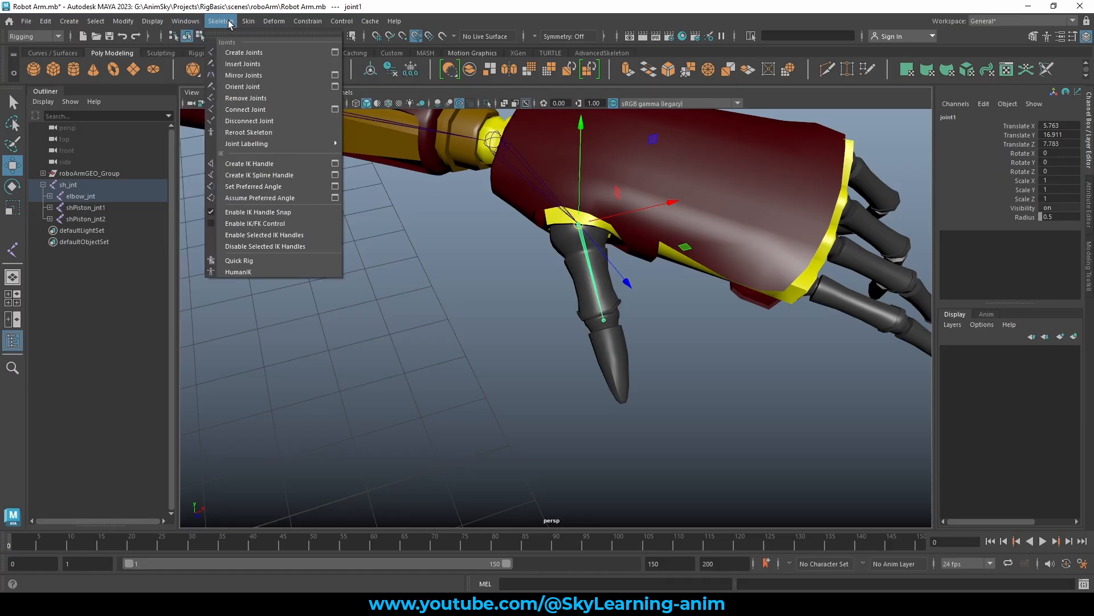
click(335, 86)
click(764, 117)
click(764, 117)
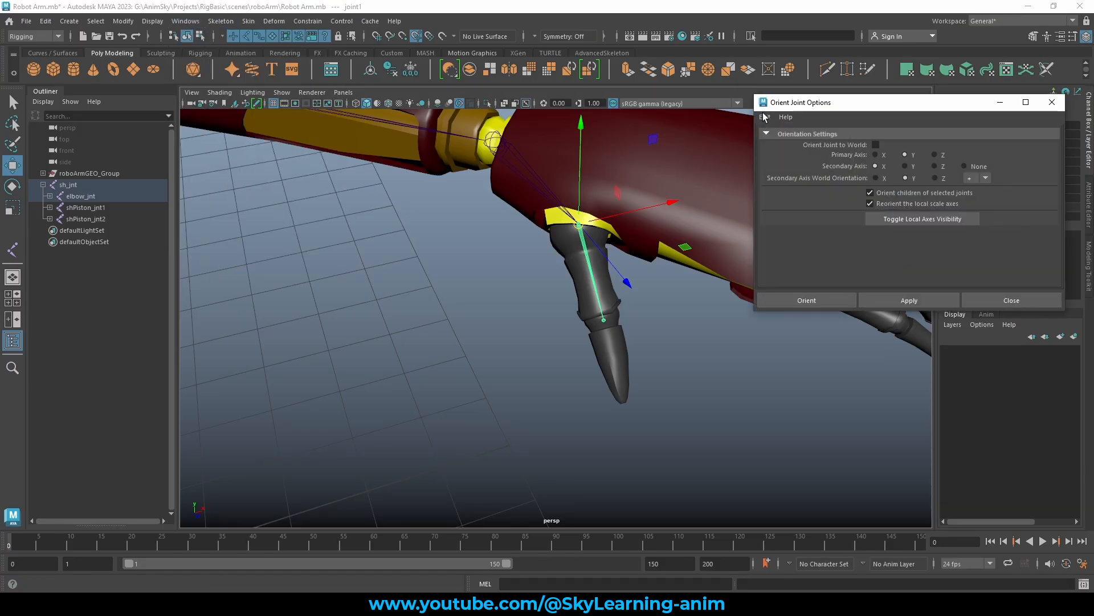
click(764, 117)
click(781, 140)
click(905, 300)
alt+drag(701, 317, 678, 319)
Close the orient options and set the thumb's second joint, joint2, to a Joint Orient of 0 on all axes
click(668, 314)
click(541, 283)
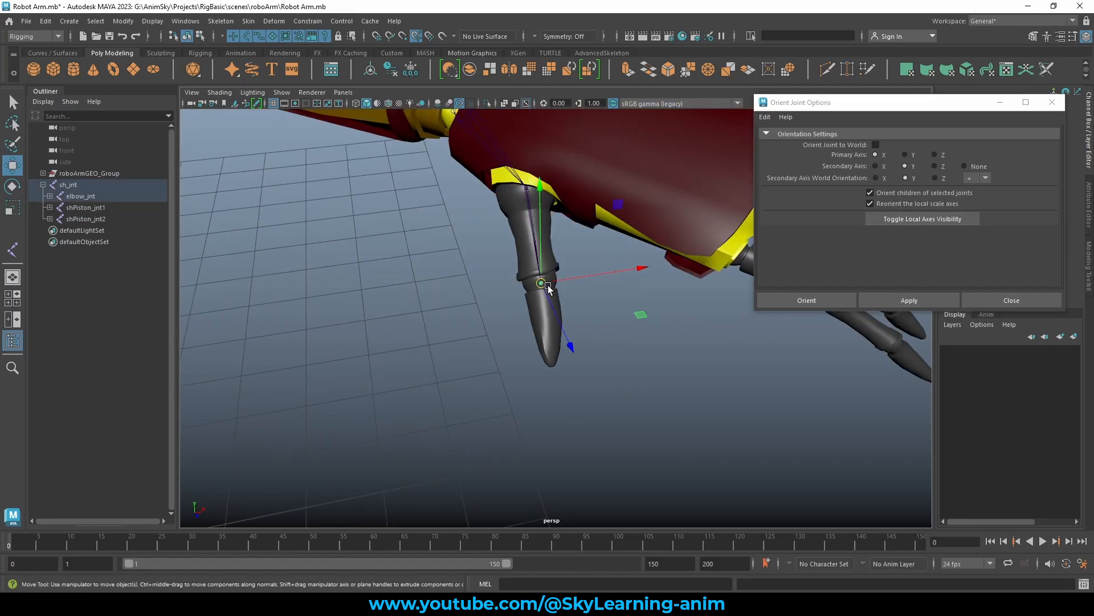
click(1025, 304)
click(1089, 230)
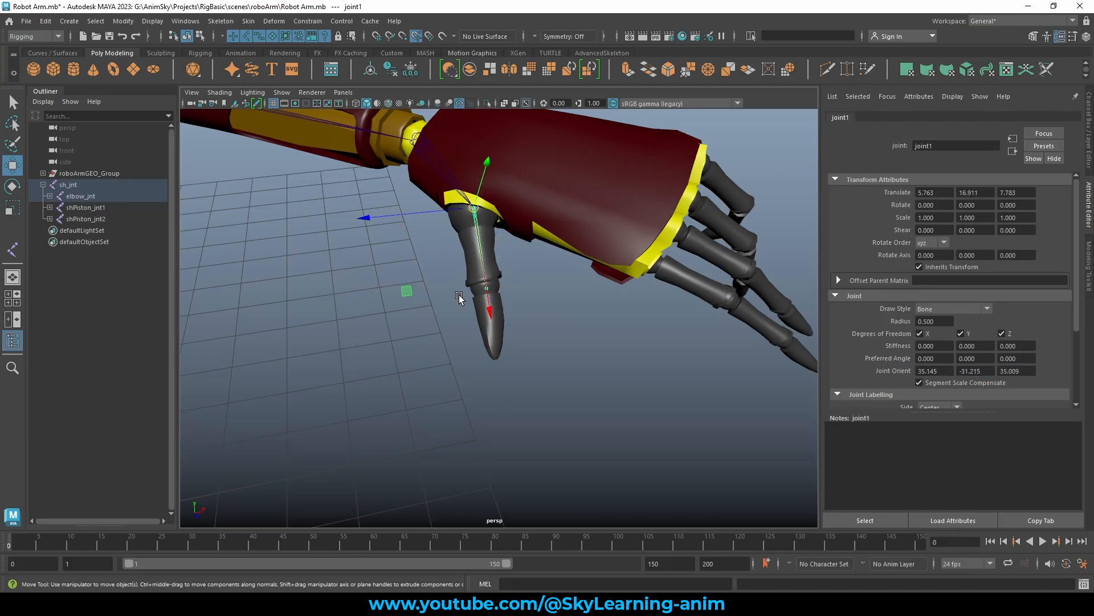
Parent-constrain the thumb's base segment, polySurface4, to joint1 with Maintain offset enabled
key(q)
click(476, 250)
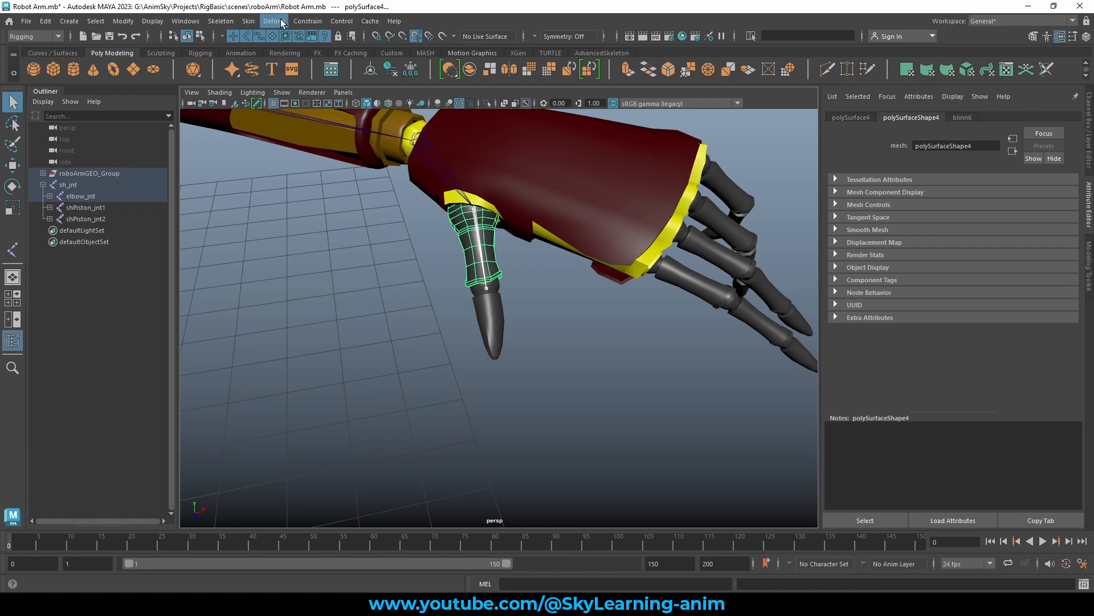
click(302, 23)
click(417, 55)
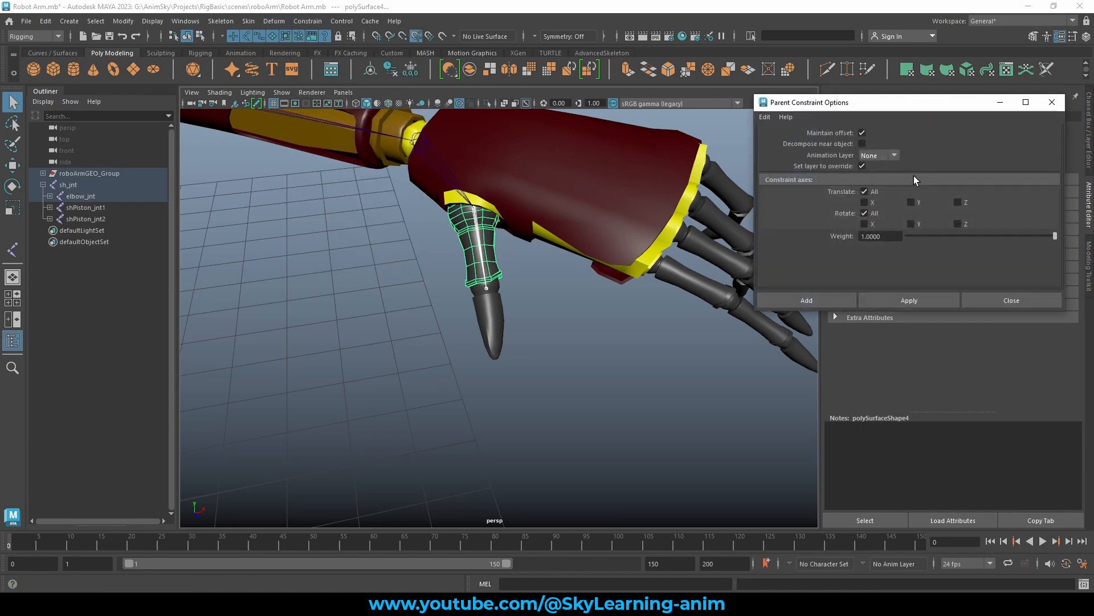
Parent-constrain the thumb's tip segment, polySurface5, to joint2 with Maintain offset enabled, and clear the selection
click(482, 287)
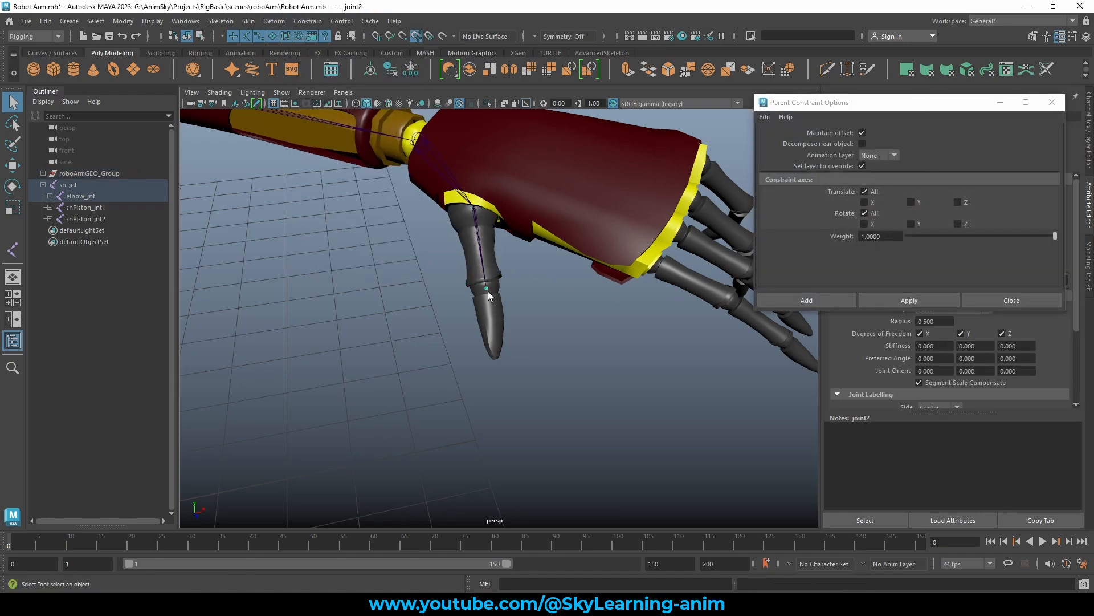
shift+click(491, 316)
click(782, 294)
click(511, 308)
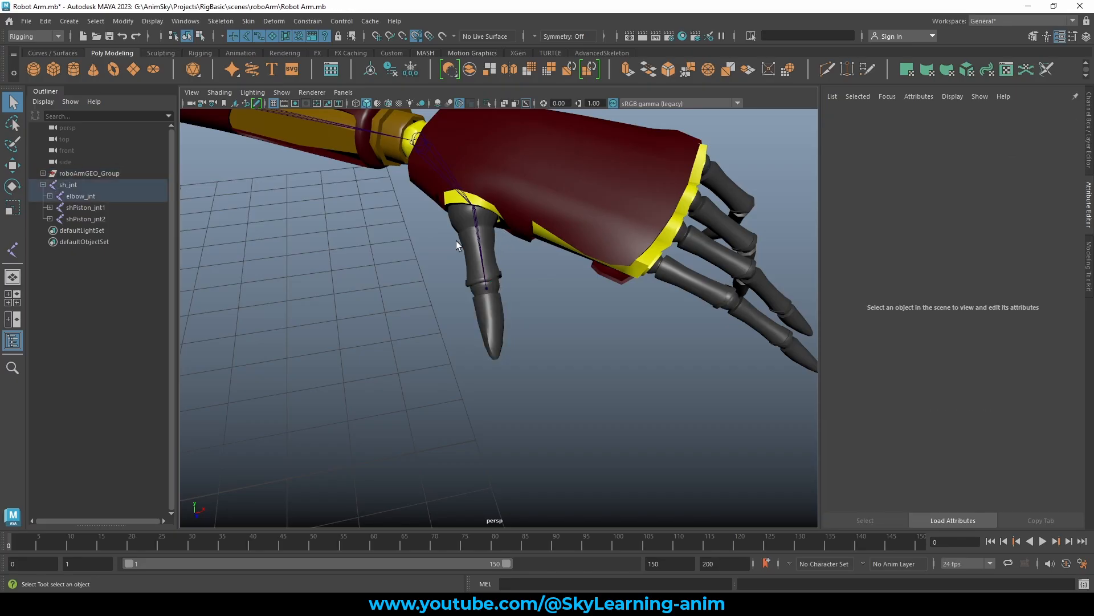
Try free rotations of the thumb's base joint to check both segments, undo them and clear the selection
drag(456, 238, 489, 242)
key(e)
drag(456, 210, 513, 216)
key(ctrl+z)
key(ctrl+z)
key(ctrl+z)
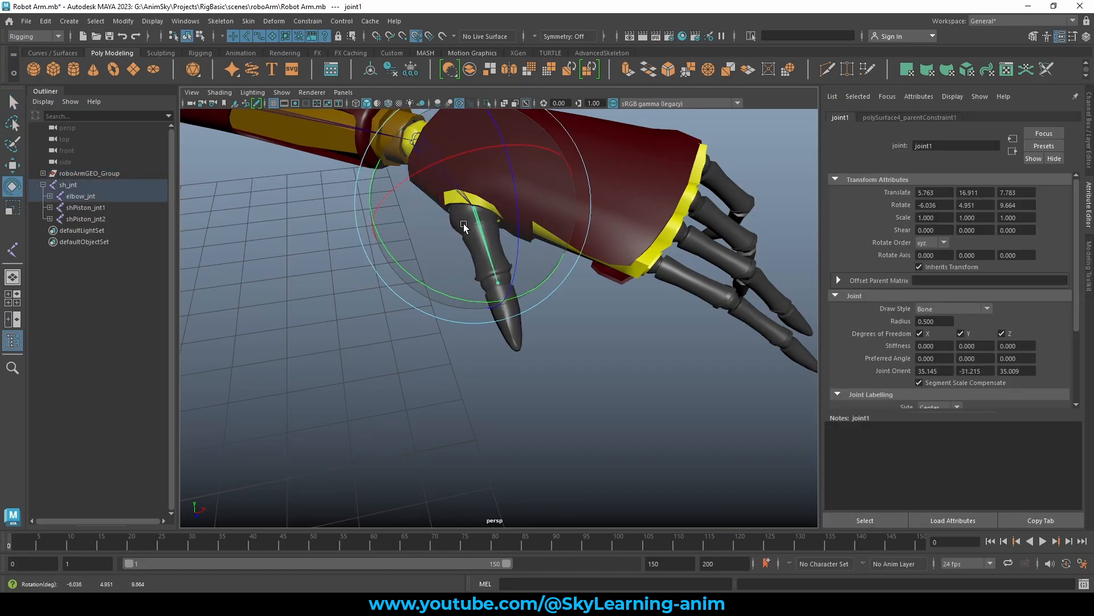
drag(442, 245, 428, 295)
key(ctrl+z)
click(561, 328)
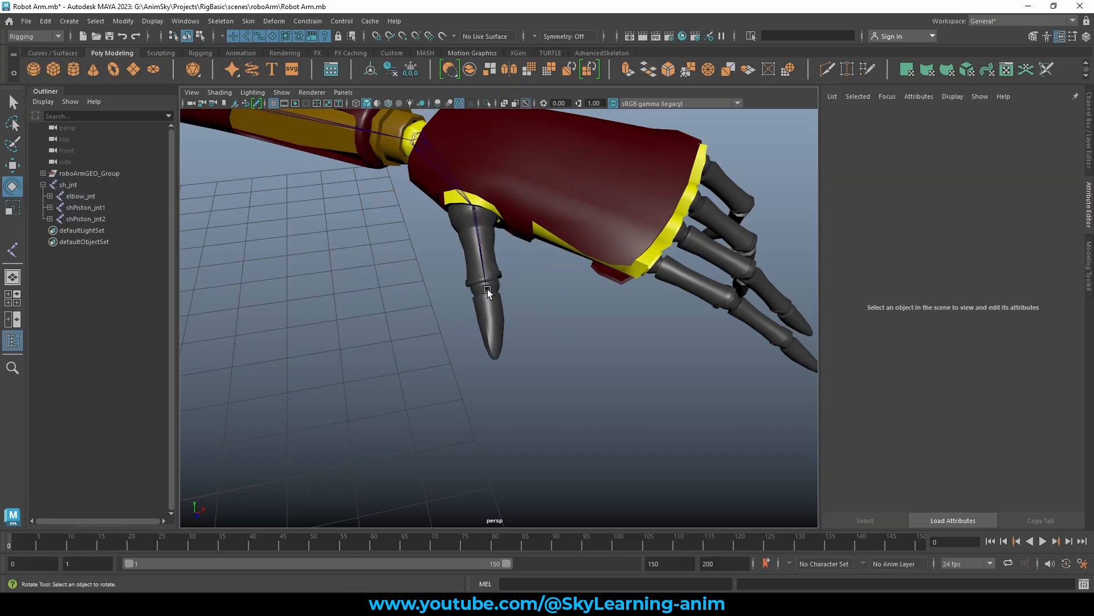
Try a rotation of the thumb's second joint to check the tip segment, and undo it
click(487, 289)
drag(549, 310, 590, 282)
key(ctrl+z)
scroll(658, 359, down, 5)
key(w)
scroll(656, 365, up, 8)
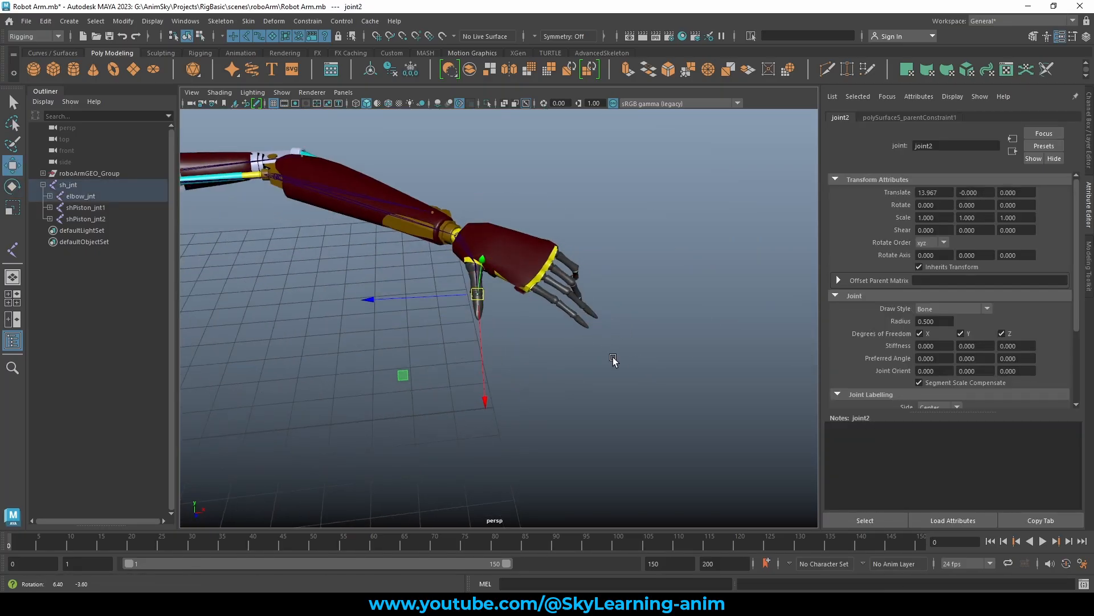
Select the segments of the remaining fingers to review them, and clear the selection
click(561, 260)
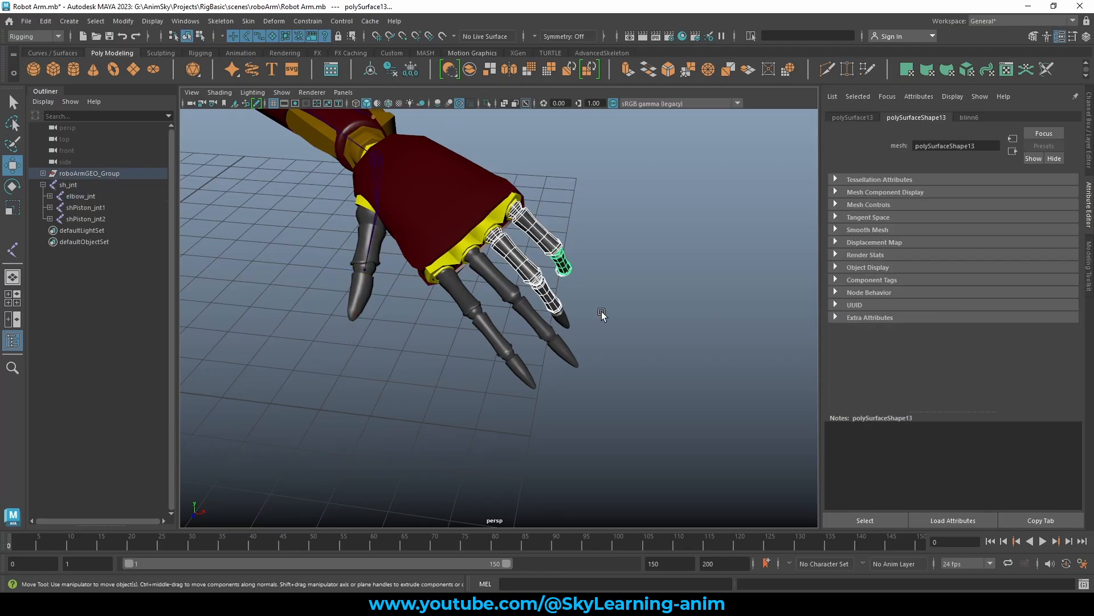
scroll(464, 357, down, 5)
drag(473, 371, 473, 363)
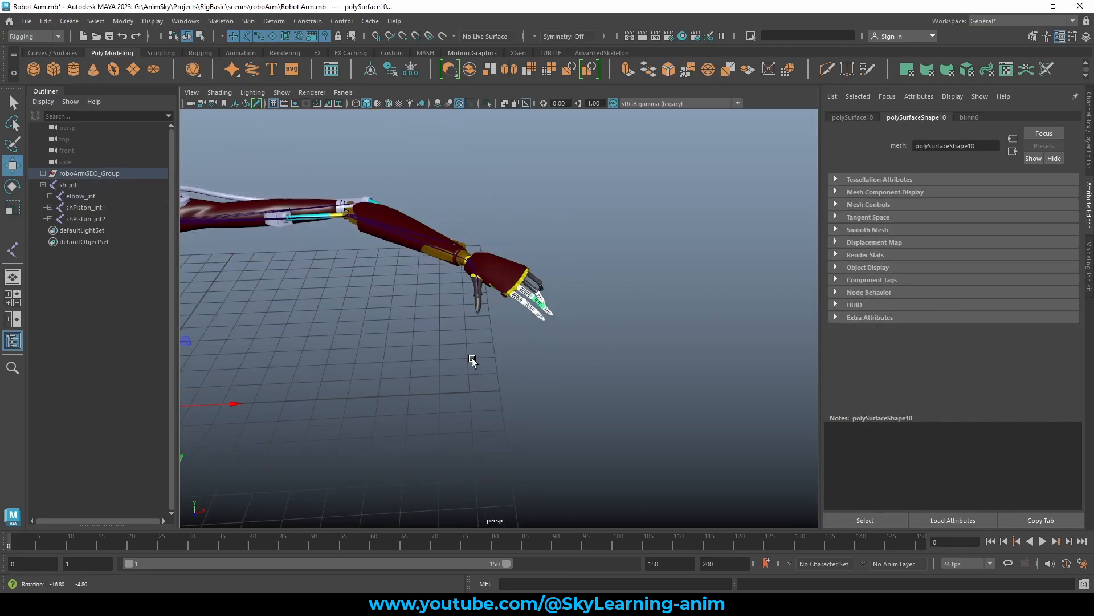
alt+middle_drag(473, 363, 564, 367)
mouse_move(563, 368)
alt+mouse_down()
mouse_move(510, 345)
mouse_move(548, 359)
mouse_move(519, 354)
mouse_move(582, 342)
mouse_move(561, 350)
alt+mouse_up()
click(556, 344)
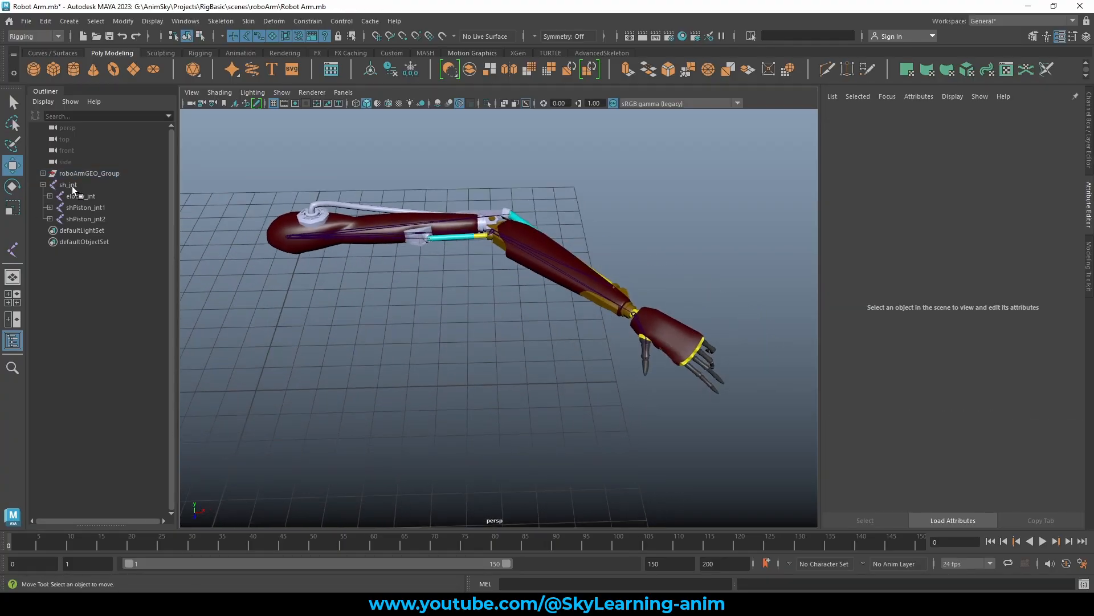
Collapse the sh_jnt hierarchy in the Outliner and switch from the Attribute Editor to the Channel Box
drag(72, 190, 75, 219)
alt+drag(564, 234, 529, 215)
click(594, 211)
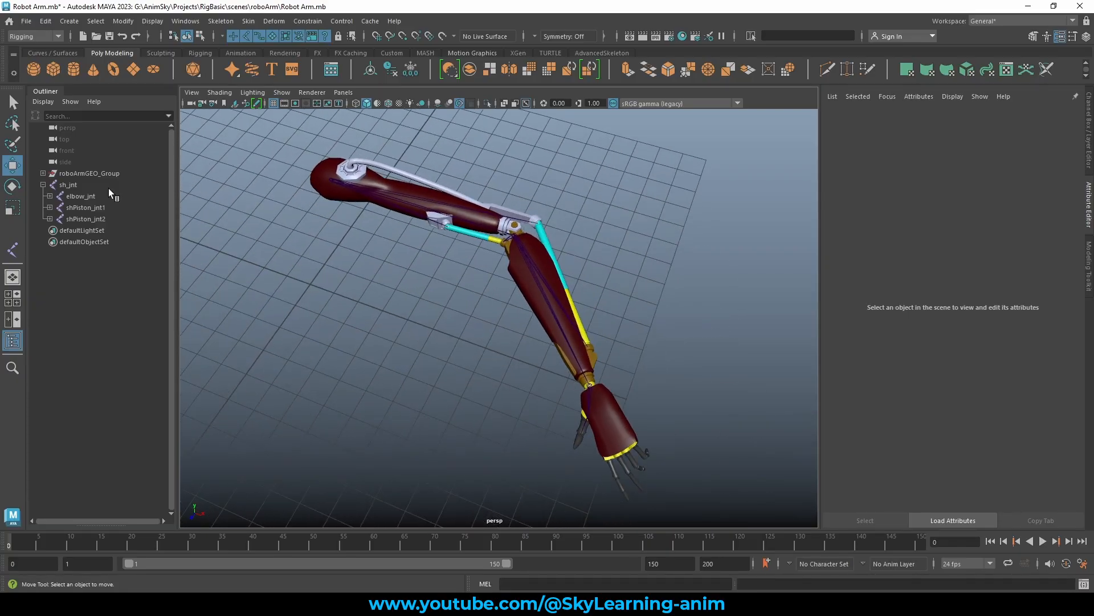
click(42, 184)
alt+drag(615, 182, 524, 217)
alt+right_drag(524, 216, 688, 266)
alt+middle_drag(687, 266, 726, 291)
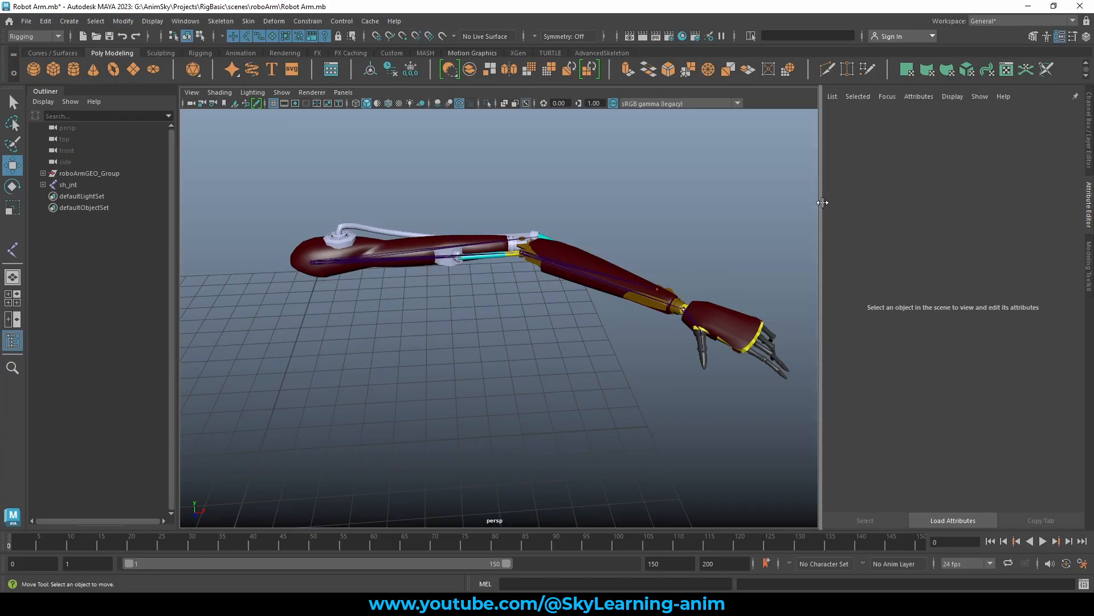
click(1090, 129)
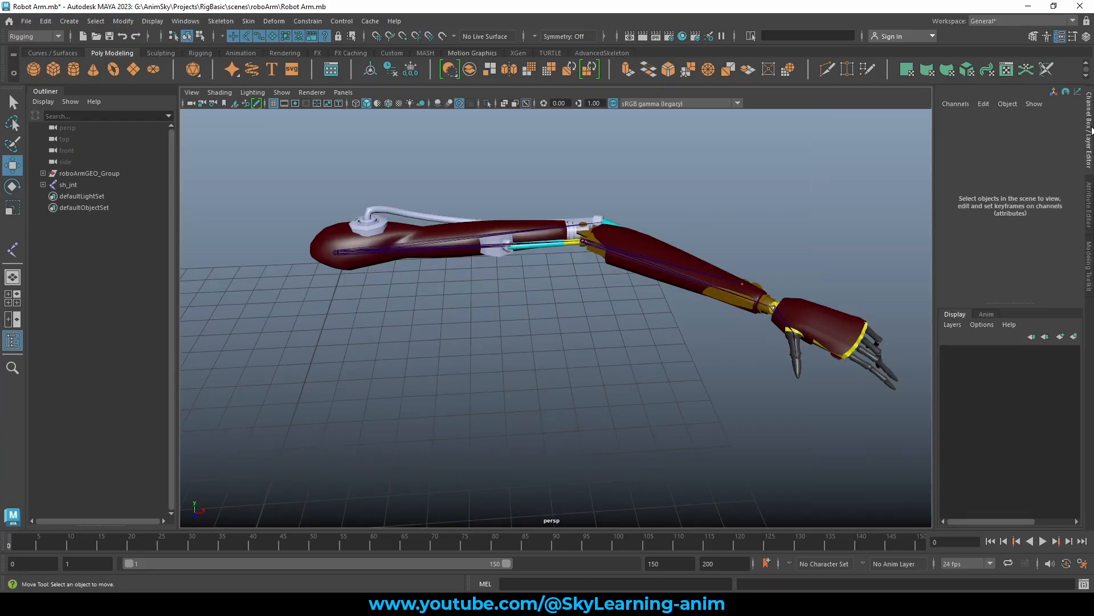
alt+drag(701, 251, 642, 261)
alt+right_drag(642, 262, 781, 297)
alt+drag(781, 297, 701, 264)
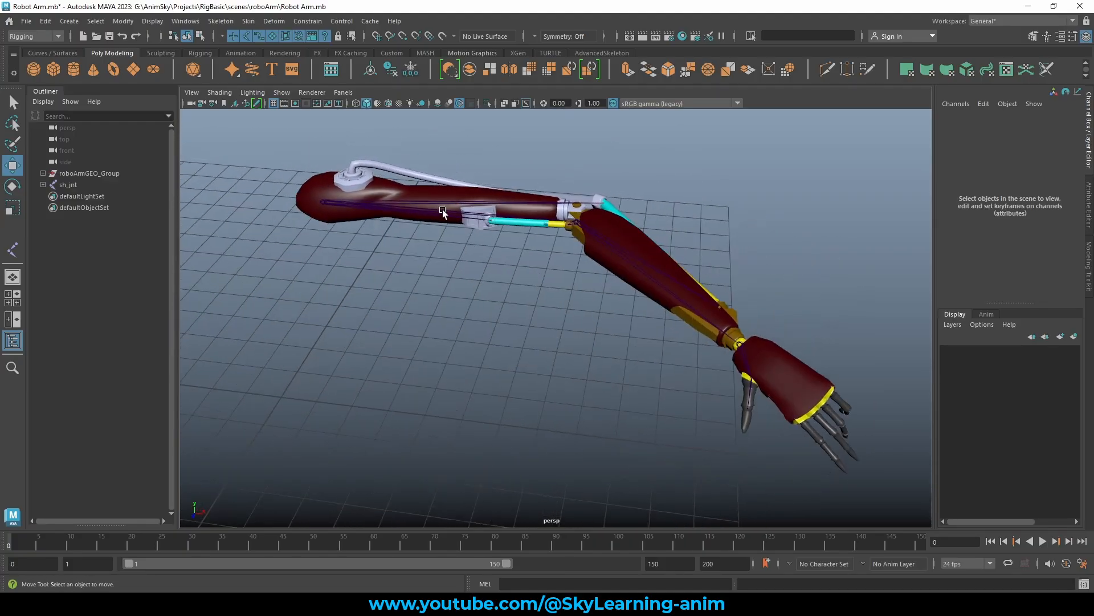
Rotate elbow_jnt about X to about 23, and back to about 8, to check the forearm and piston motion
drag(401, 240, 400, 238)
alt+drag(438, 194, 590, 297)
key(ctrl+z)
click(606, 241)
alt+drag(607, 241, 530, 335)
key(e)
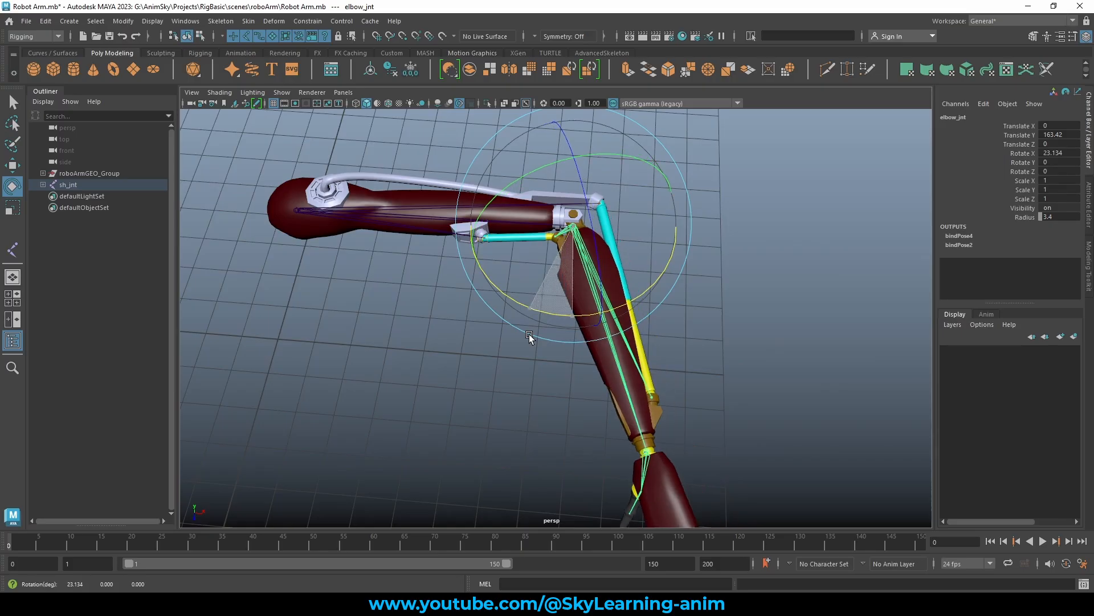
alt+drag(716, 298, 674, 171)
alt+right_drag(674, 171, 694, 313)
alt+middle_drag(694, 313, 695, 342)
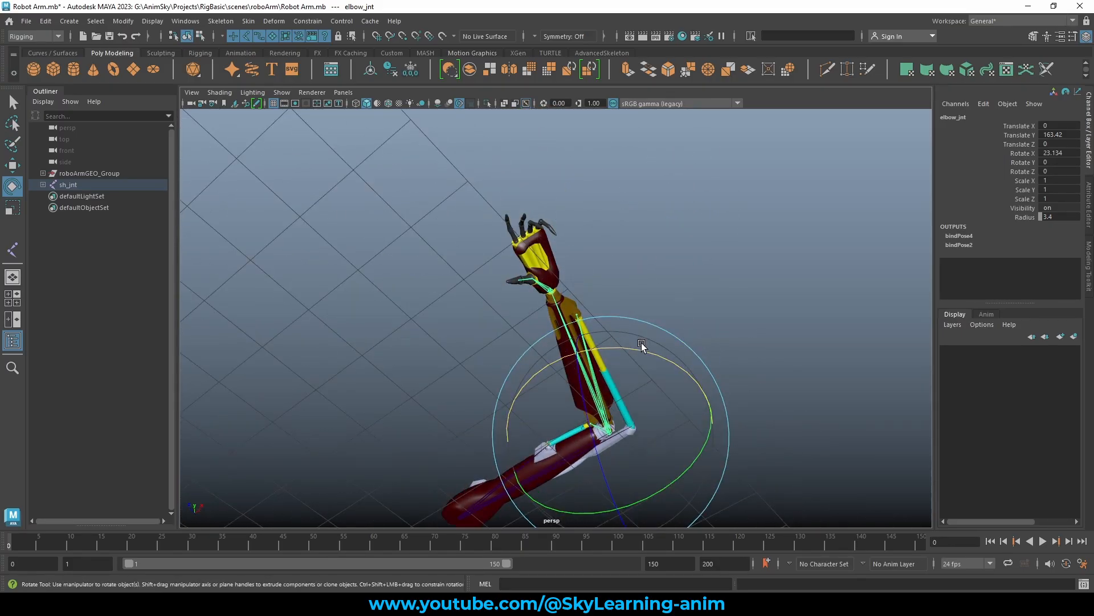
drag(624, 346, 762, 315)
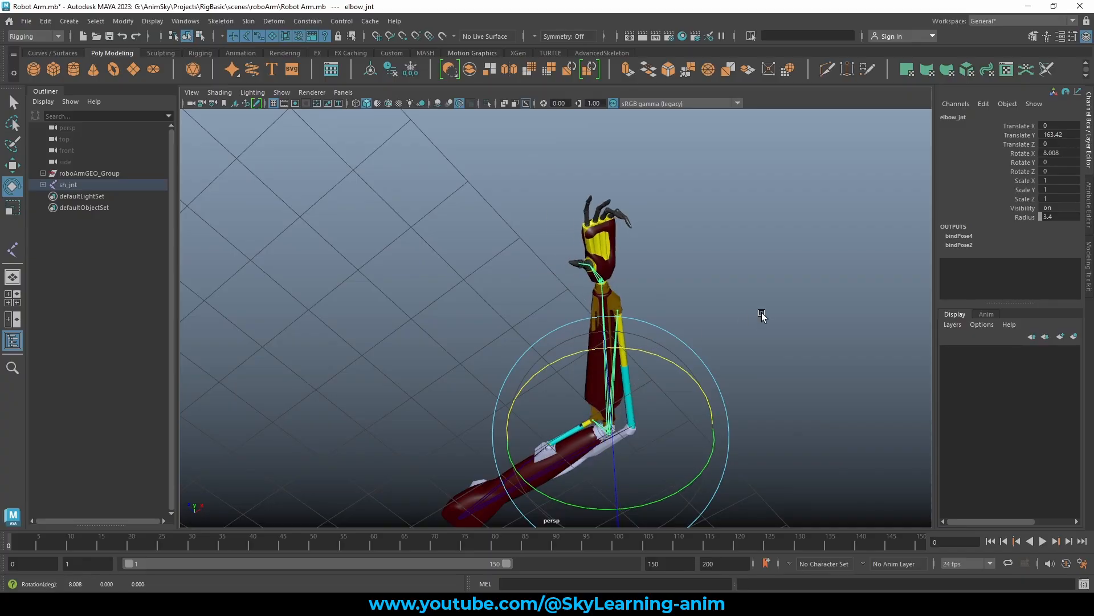